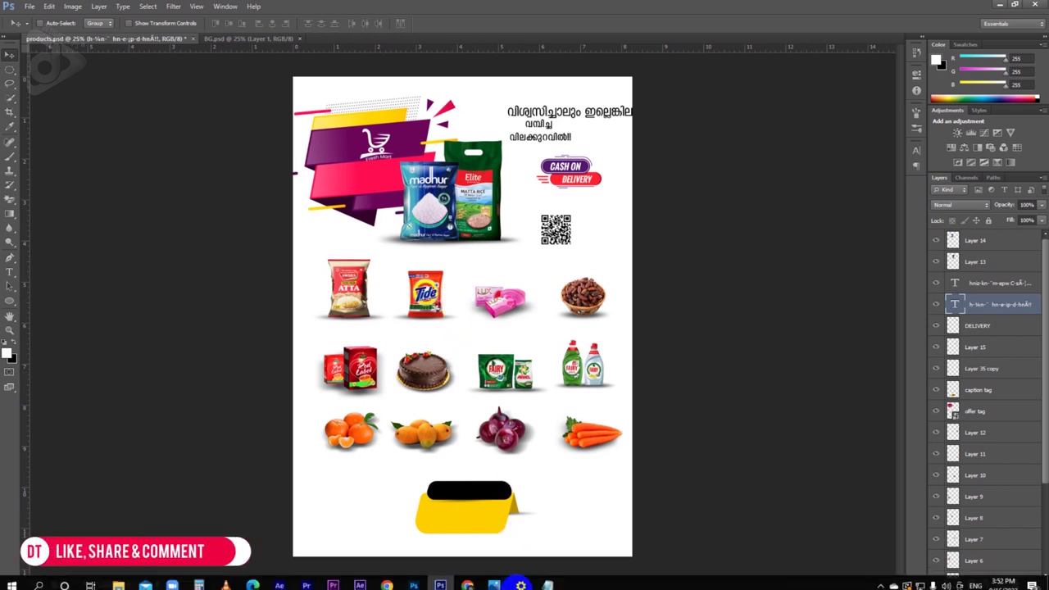
Step: Bring up the DETAILS notes with the store, sale and product wording over Photoshop
{"action": "left_click", "coordinate": [548, 580]}
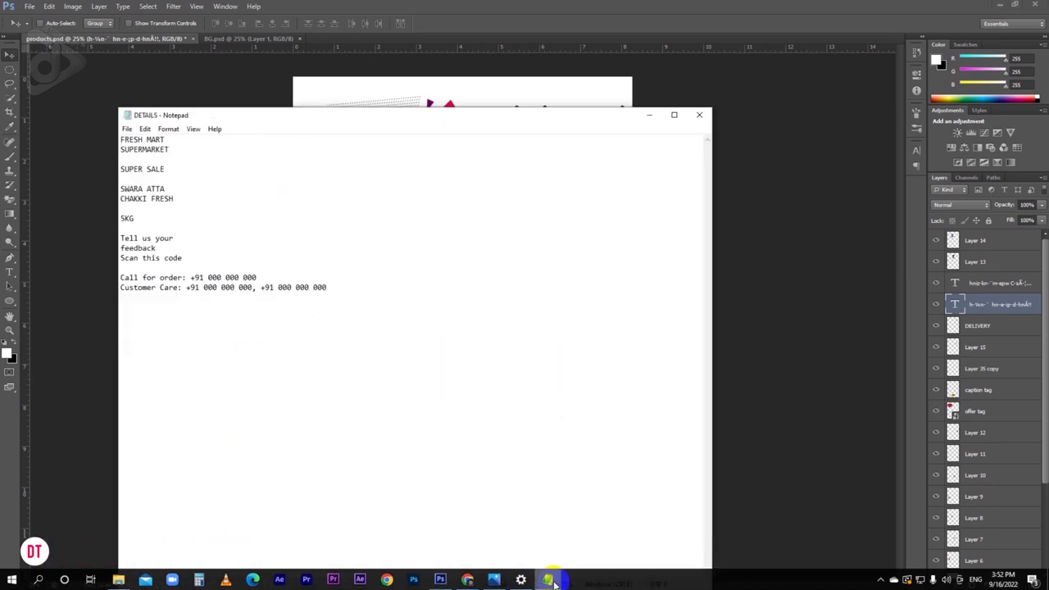
Step: Minimize the DETAILS Notepad window so the grocery poster design is visible again
{"action": "left_click", "coordinate": [548, 580]}
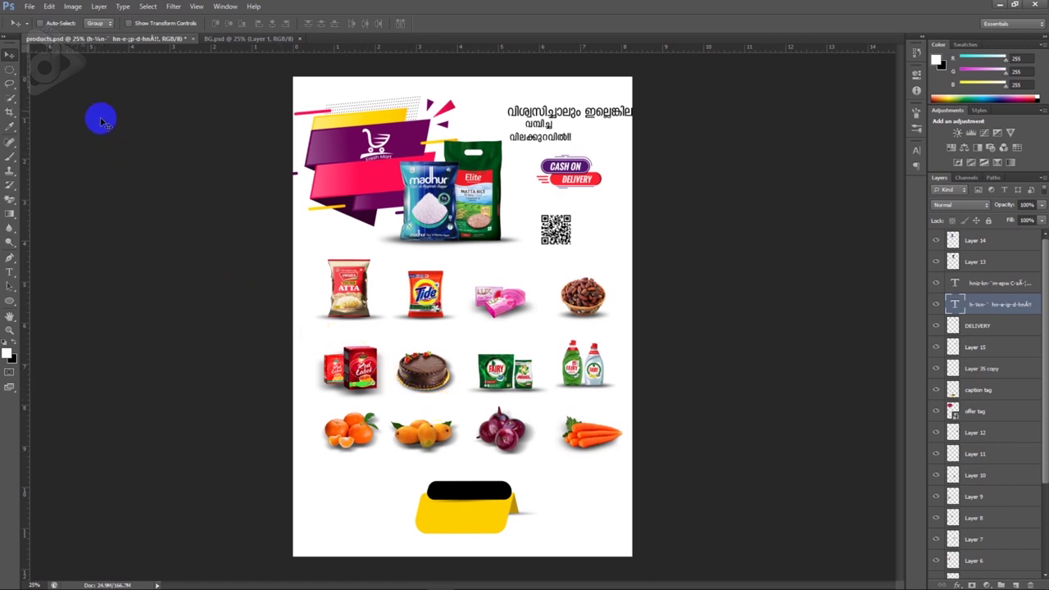
Step: Create an A4 document 'Offer flyer', 210×297 mm, 300 pixels/inch, RGB Color
{"action": "left_click", "coordinate": [33, 11]}
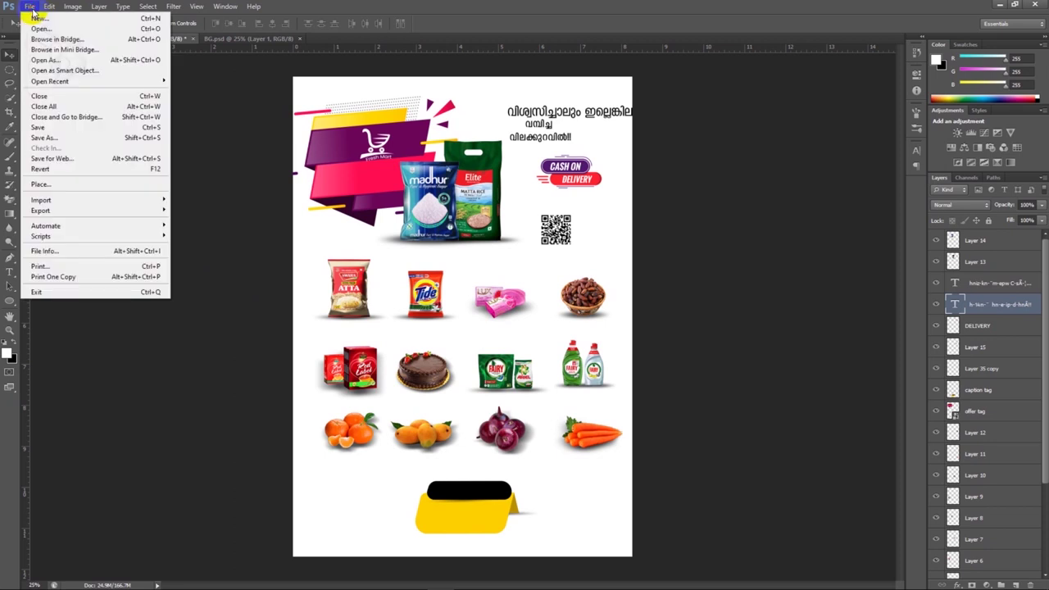
{"action": "left_click", "coordinate": [36, 17]}
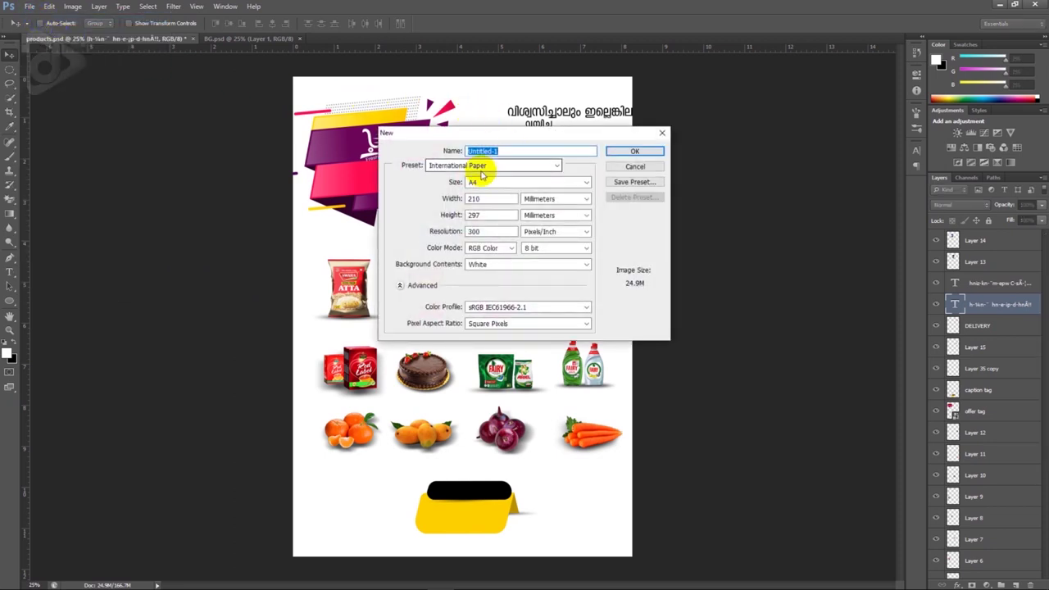
{"action": "type", "text": "Offer flyer"}
{"action": "left_click", "coordinate": [484, 183]}
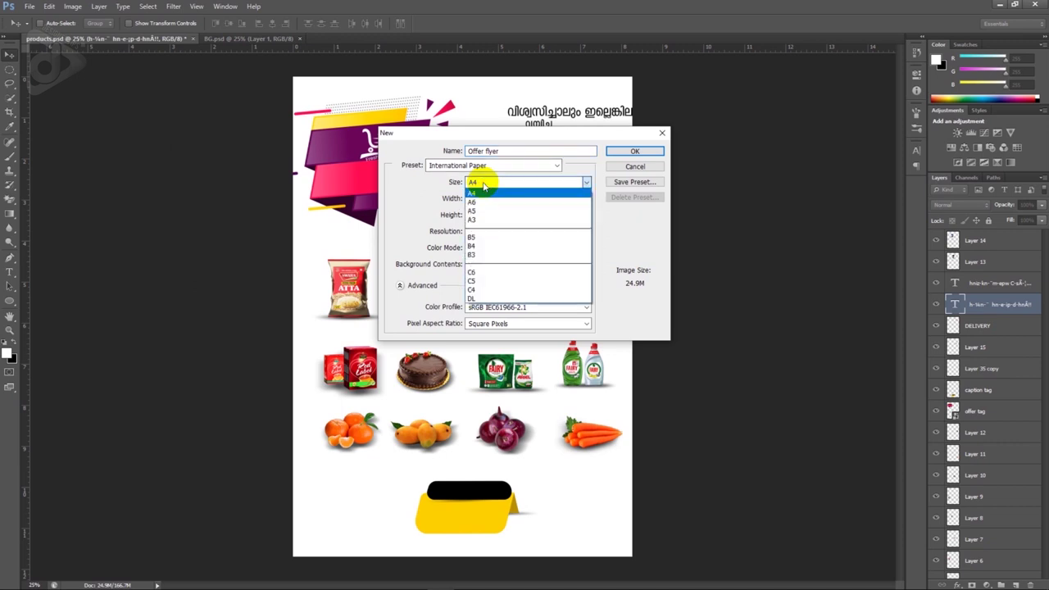
{"action": "left_click", "coordinate": [484, 186]}
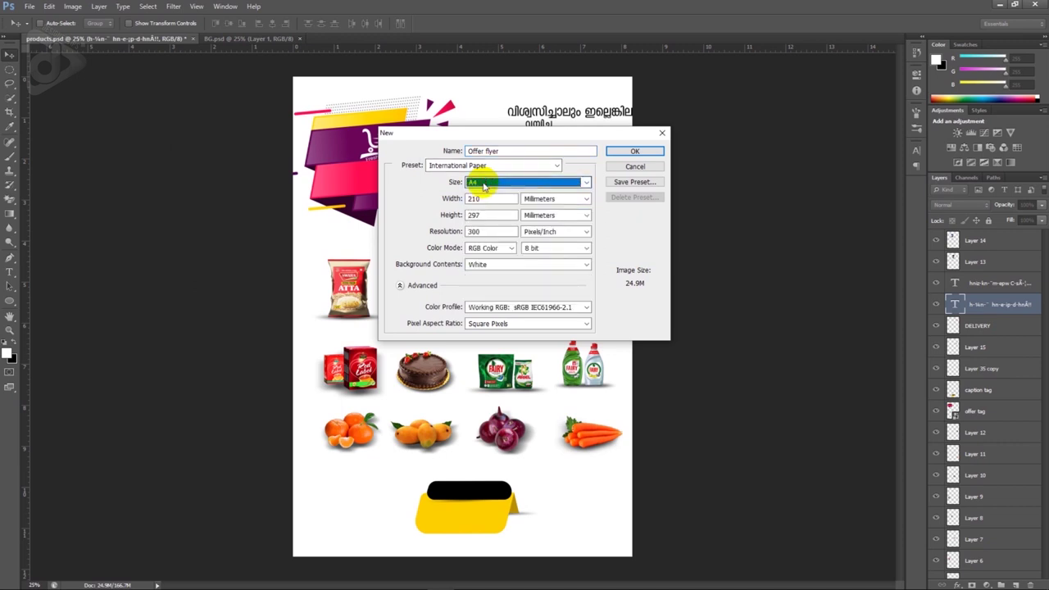
{"action": "double_click", "coordinate": [474, 232]}
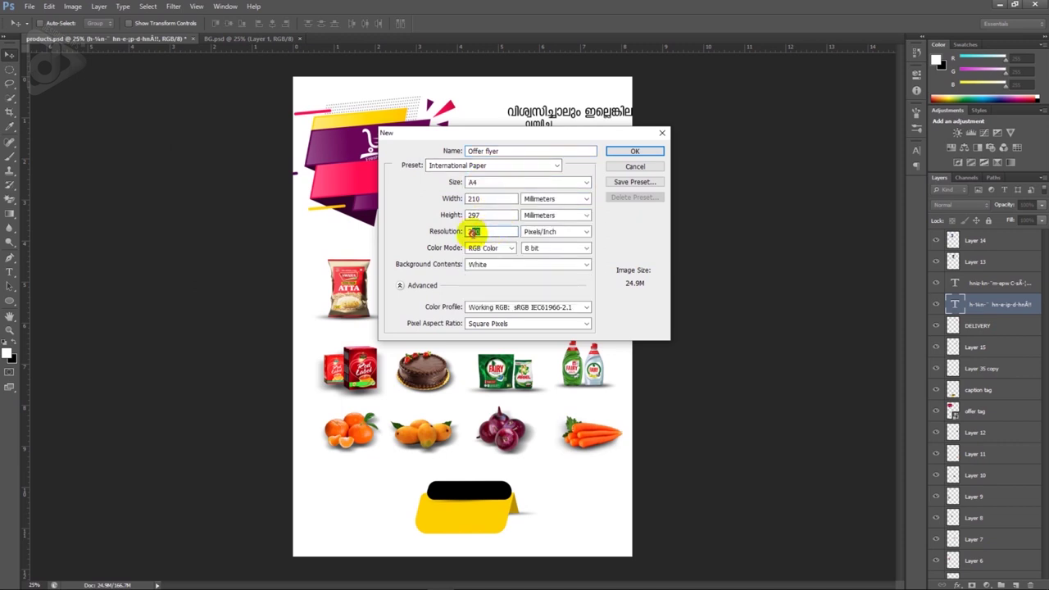
{"action": "left_click", "coordinate": [507, 249]}
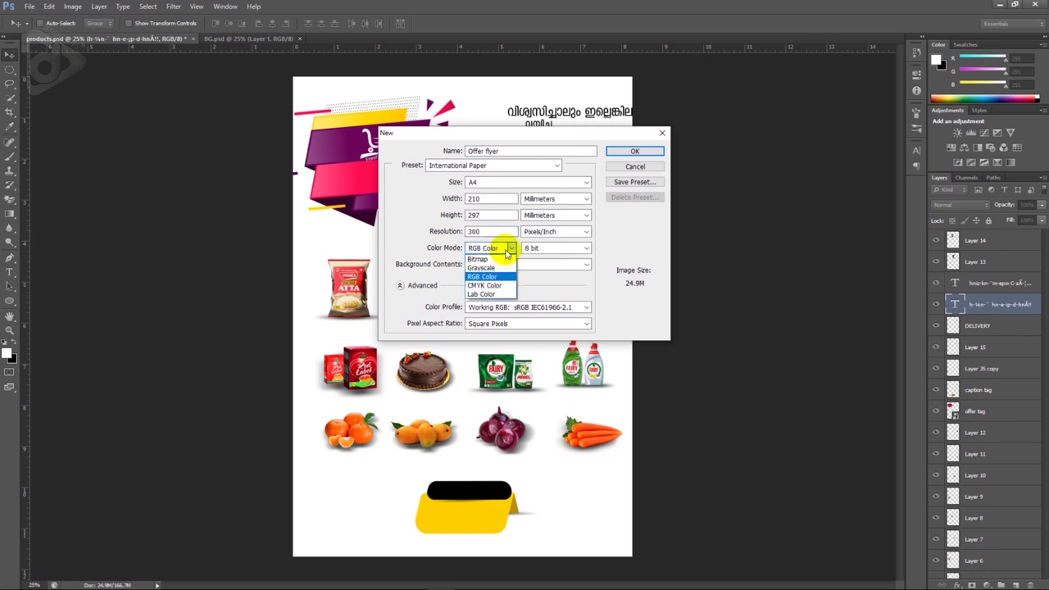
{"action": "left_click", "coordinate": [505, 251]}
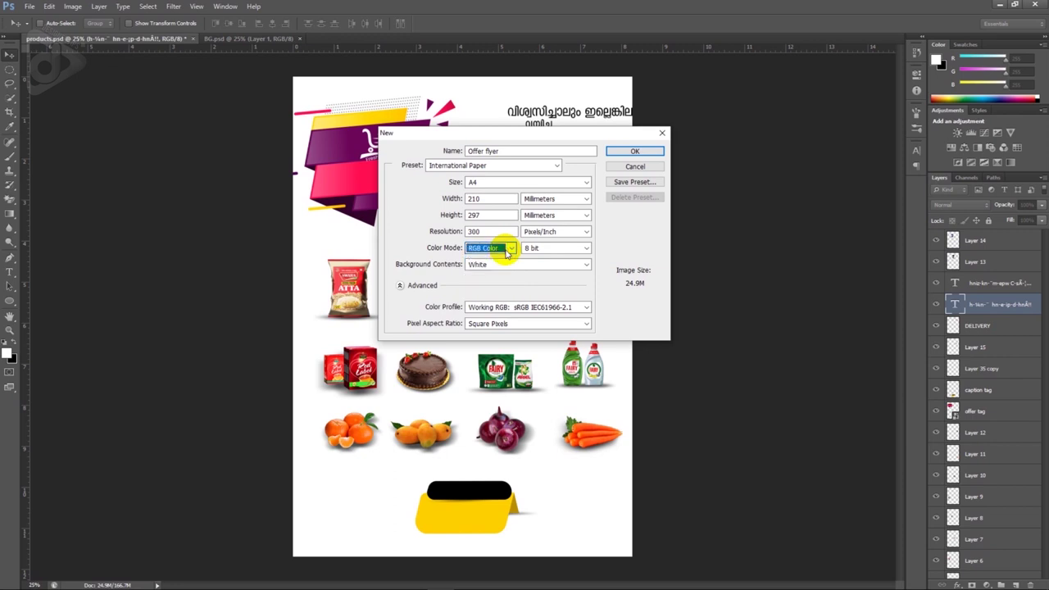
{"action": "left_click", "coordinate": [634, 152]}
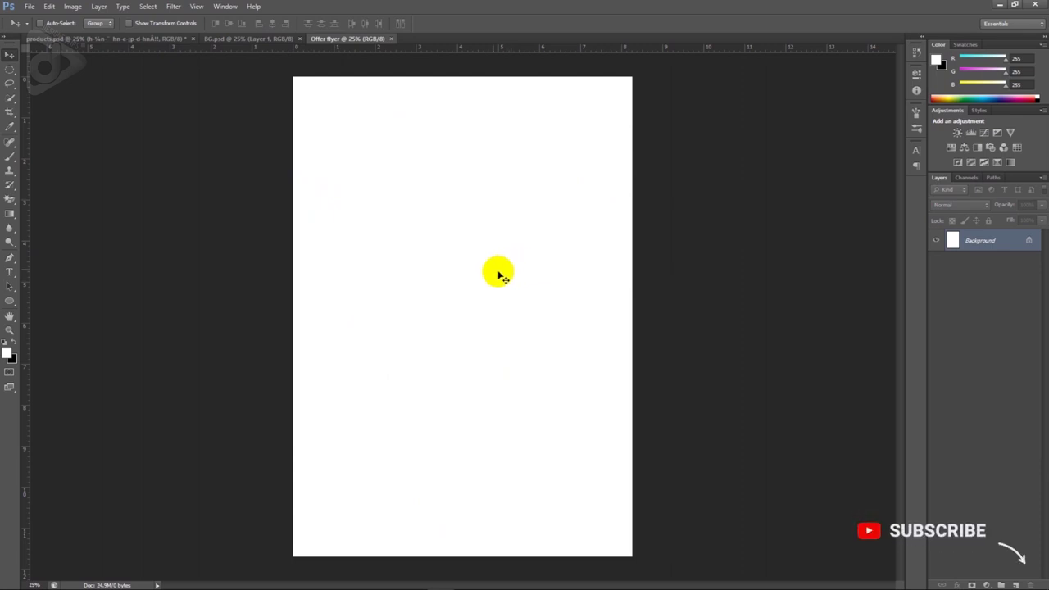
Step: Set the foreground colour to fully saturated yellow #ffcc00
{"action": "left_click", "coordinate": [8, 353]}
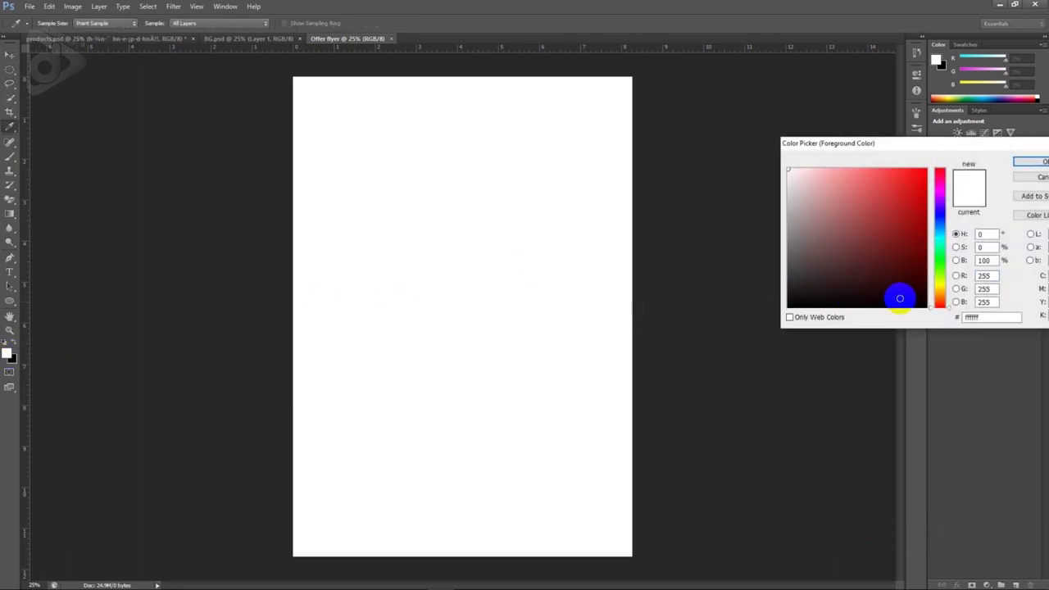
{"action": "left_click", "coordinate": [948, 284]}
{"action": "left_click", "coordinate": [941, 290]}
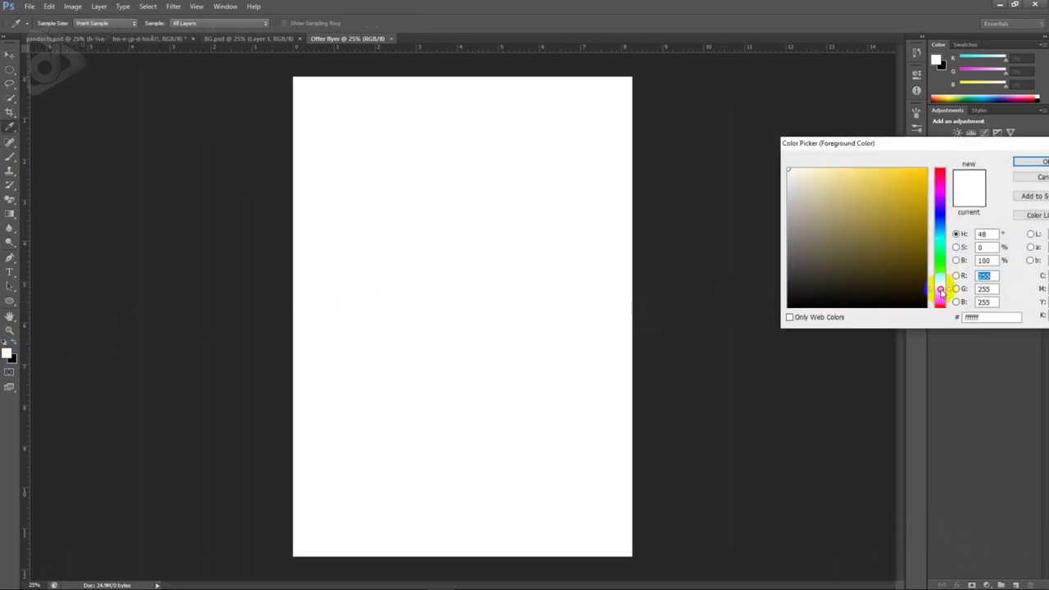
{"action": "left_click_drag", "start_coordinate": [914, 191], "coordinate": [933, 174]}
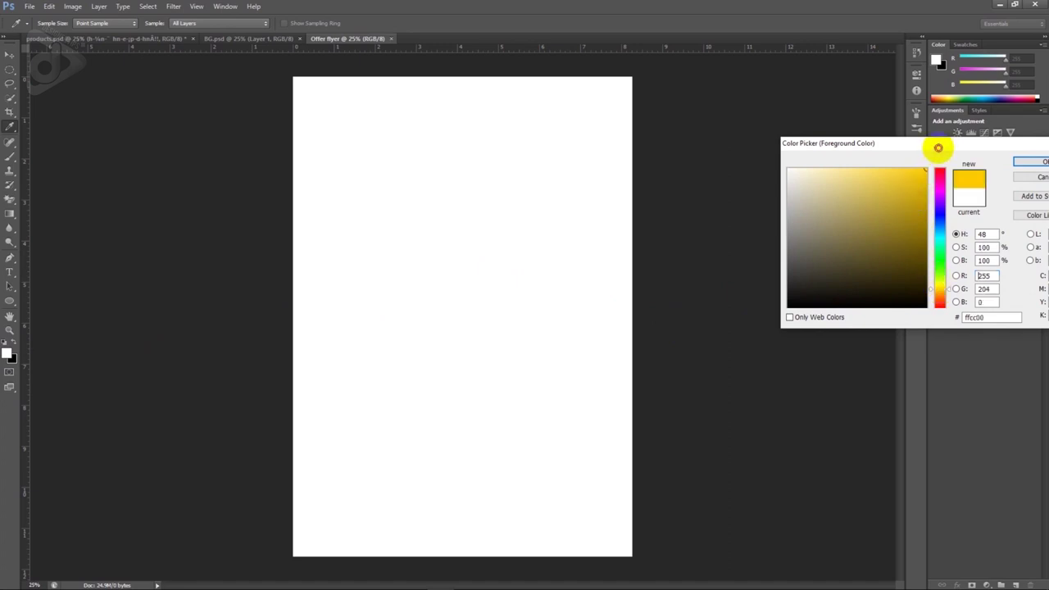
{"action": "left_click", "coordinate": [1031, 161]}
{"action": "key", "text": "v"}
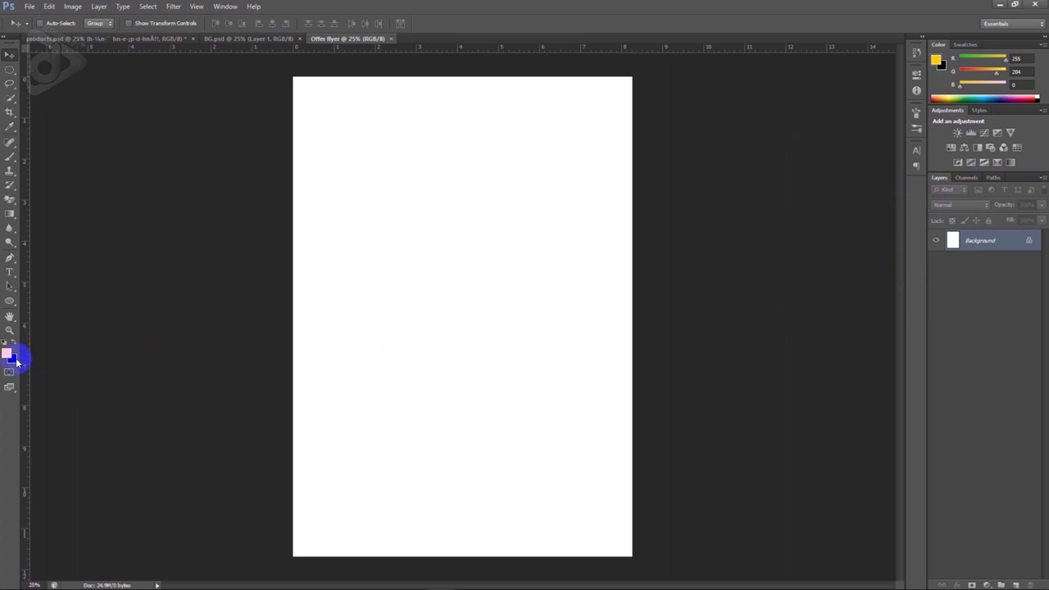
Step: Set the background colour to a deeper orange #ffa800
{"action": "left_click", "coordinate": [13, 359]}
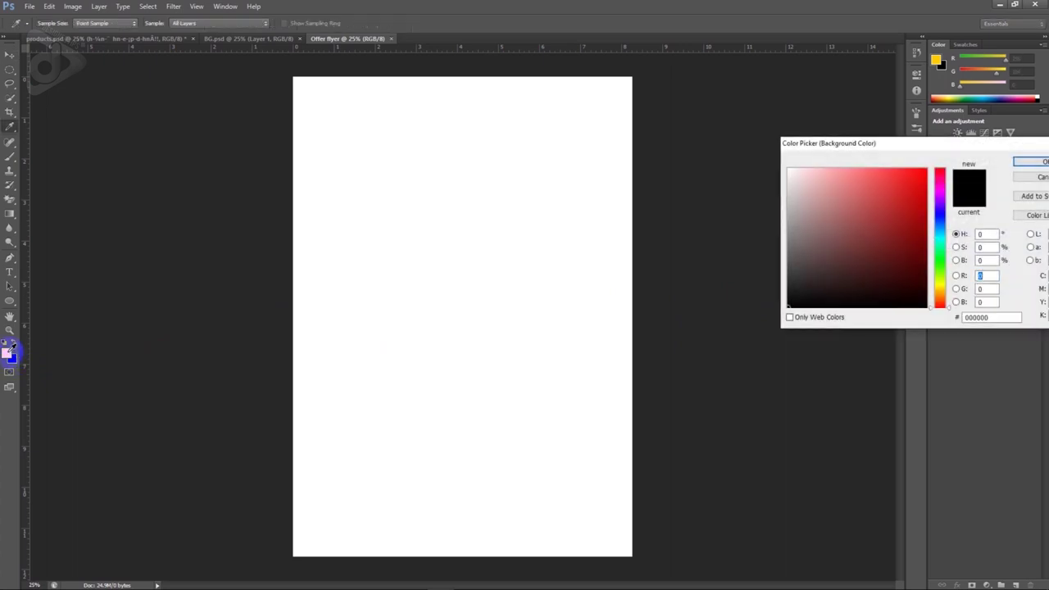
{"action": "left_click", "coordinate": [8, 351]}
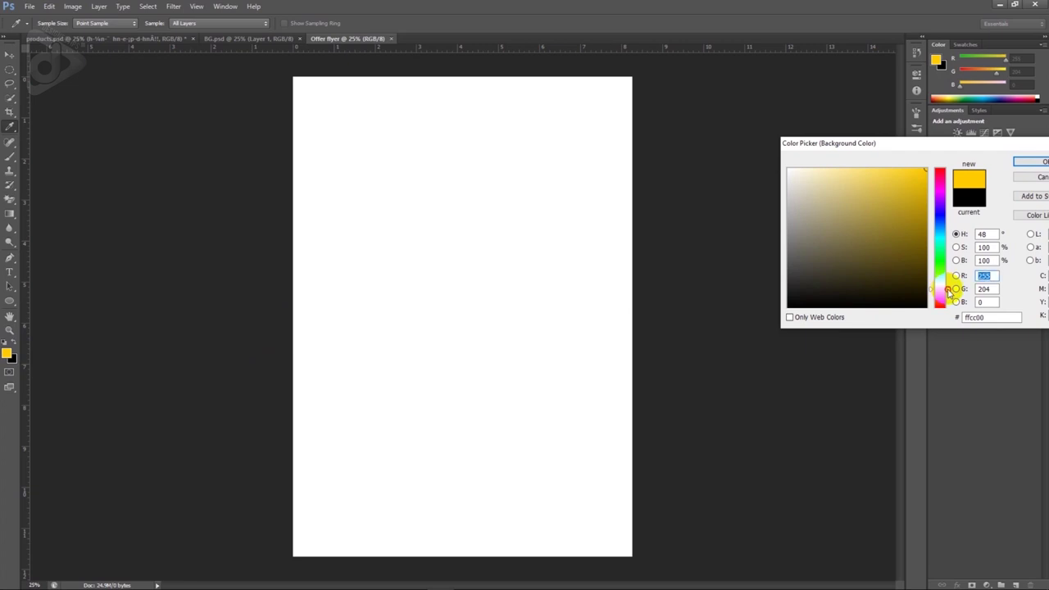
{"action": "left_click", "coordinate": [951, 293]}
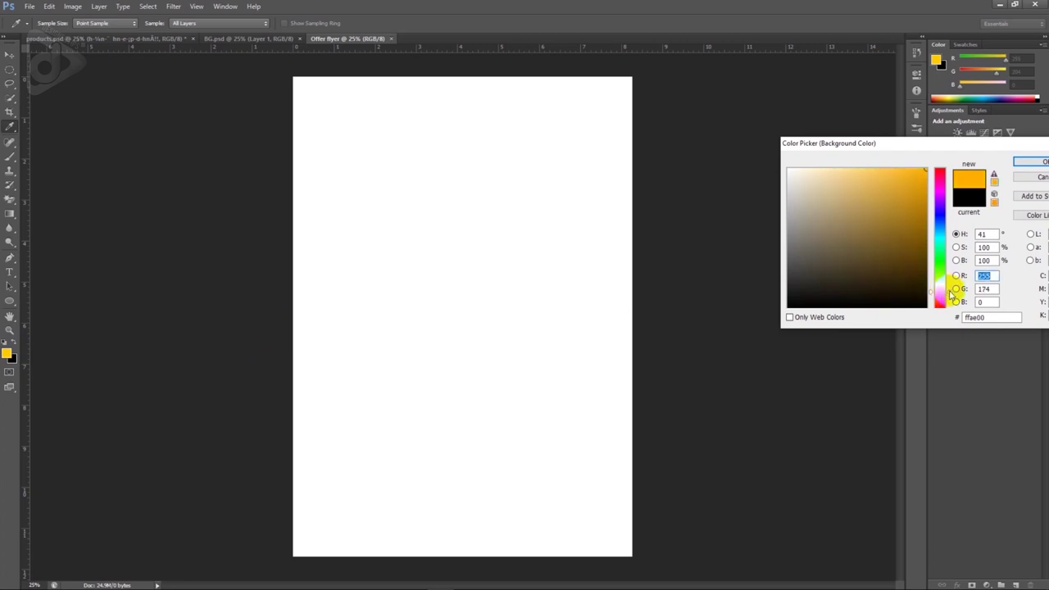
{"action": "left_click", "coordinate": [951, 295]}
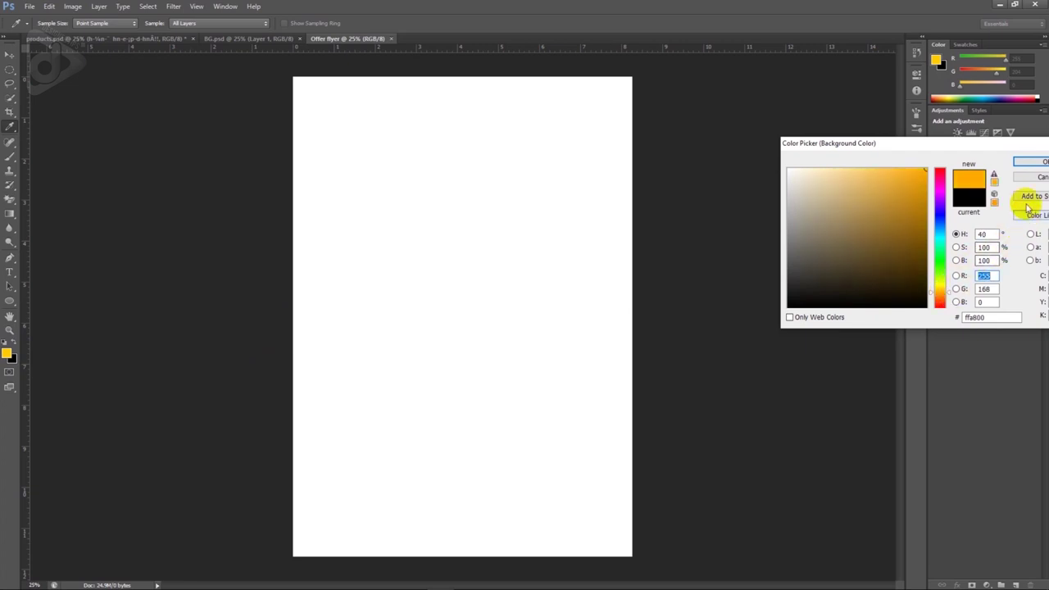
{"action": "left_click", "coordinate": [1031, 164]}
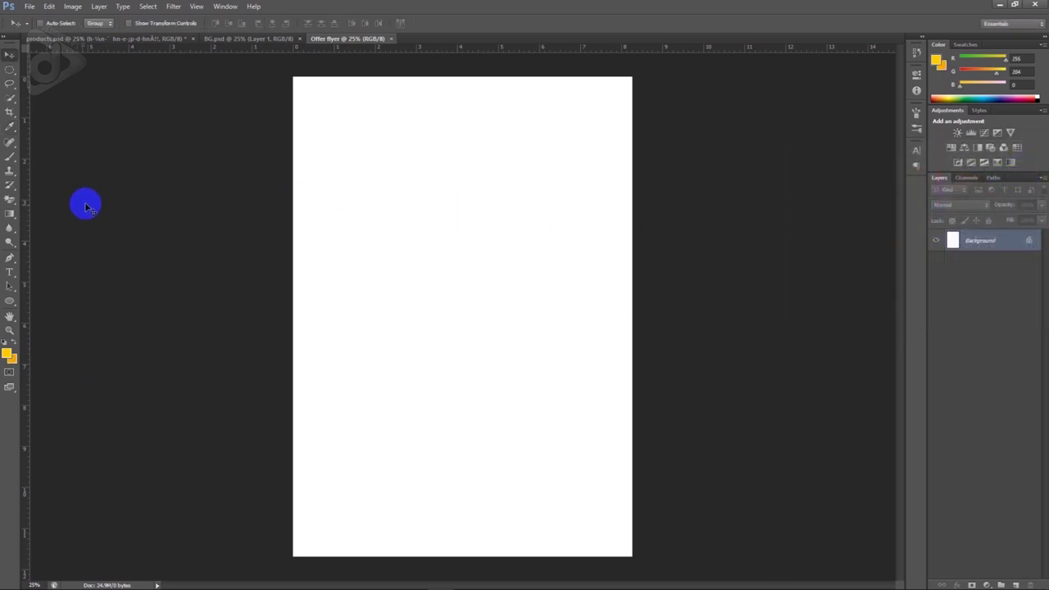
{"action": "left_click", "coordinate": [10, 215]}
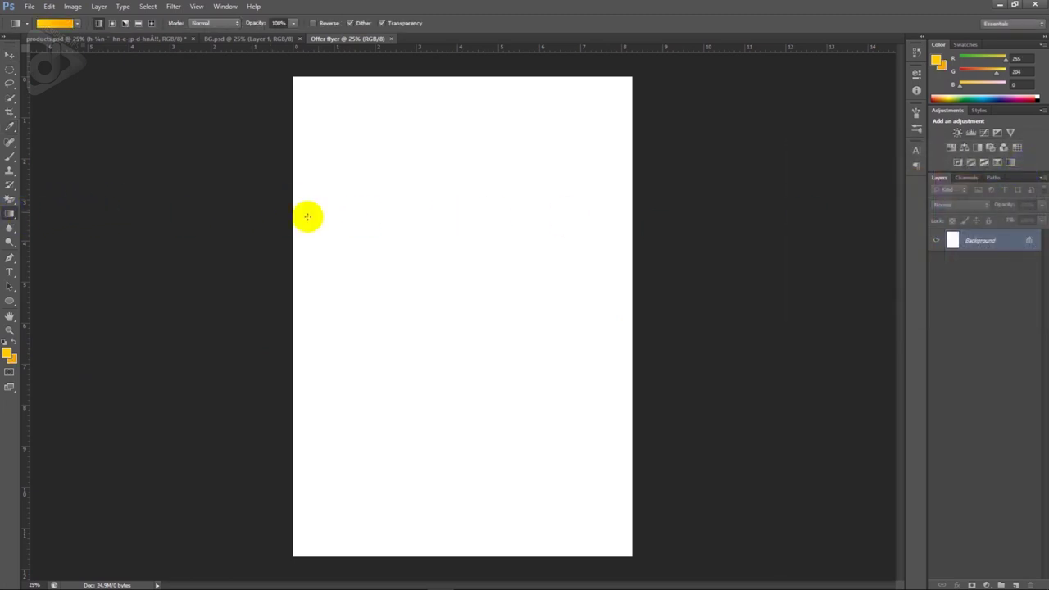
Step: Fill the canvas with a vertical yellow-to-orange gradient and add an empty Layer 1
{"action": "left_click_drag", "start_coordinate": [465, 130], "coordinate": [503, 527]}
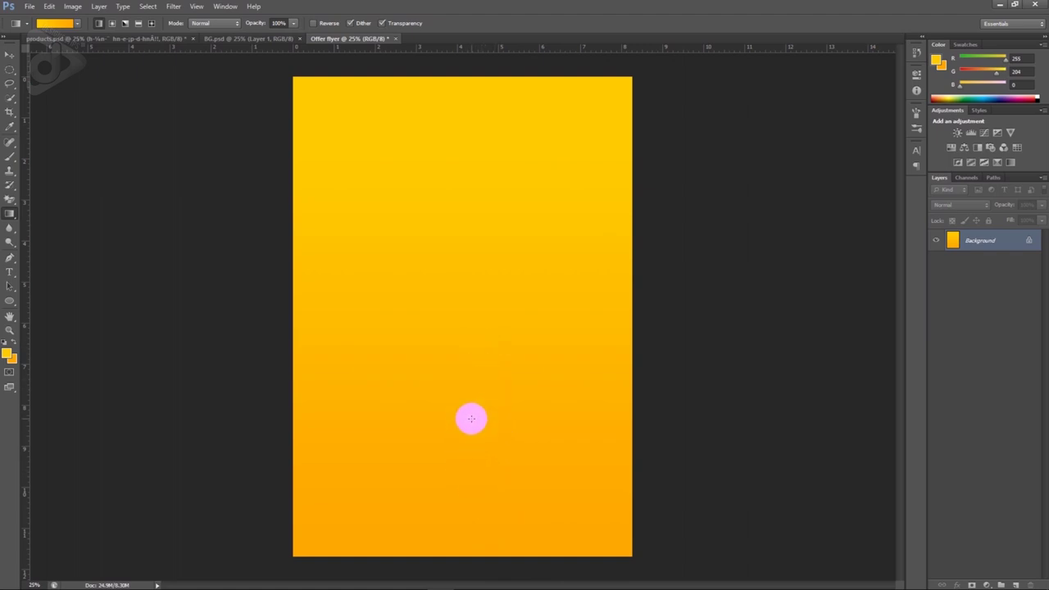
{"action": "left_click", "coordinate": [1003, 584]}
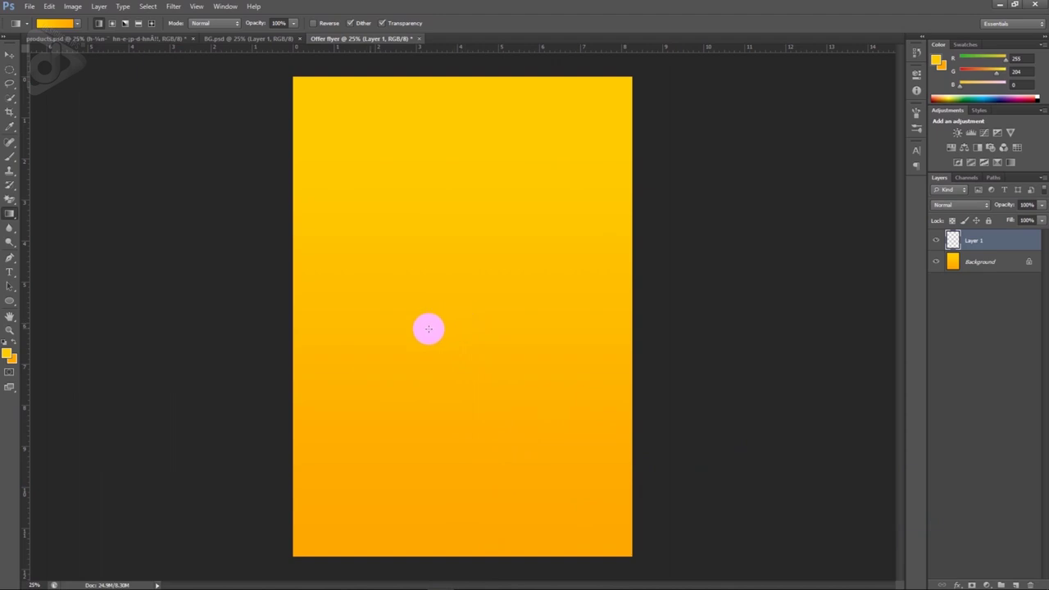
Step: Make white the foreground colour and choose the Foreground to Transparent gradient
{"action": "left_click", "coordinate": [4, 341]}
{"action": "left_click", "coordinate": [14, 341]}
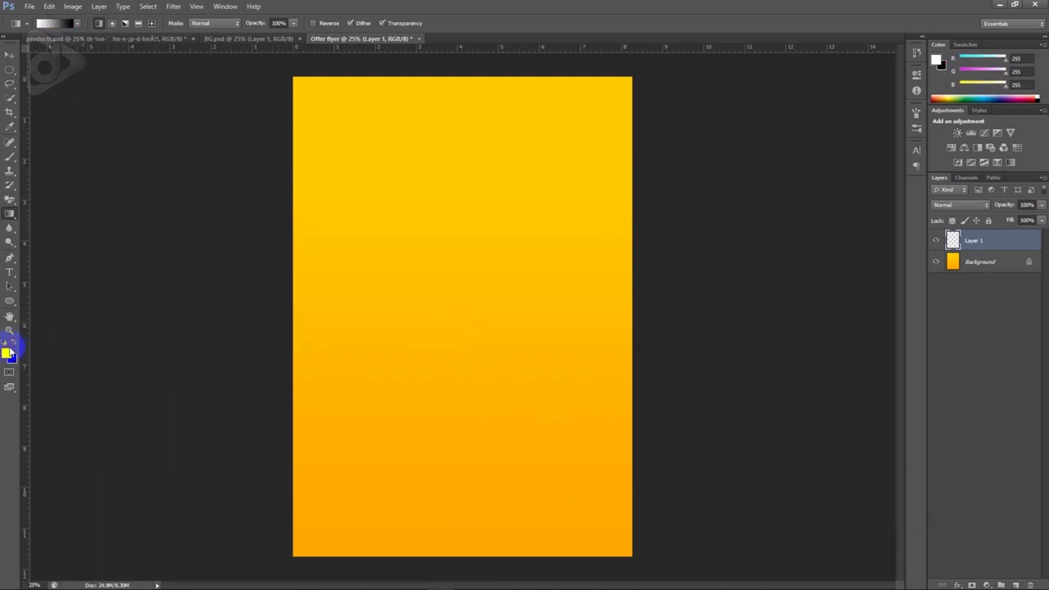
{"action": "left_click", "coordinate": [78, 23]}
{"action": "left_click", "coordinate": [45, 43]}
{"action": "left_click", "coordinate": [40, 46]}
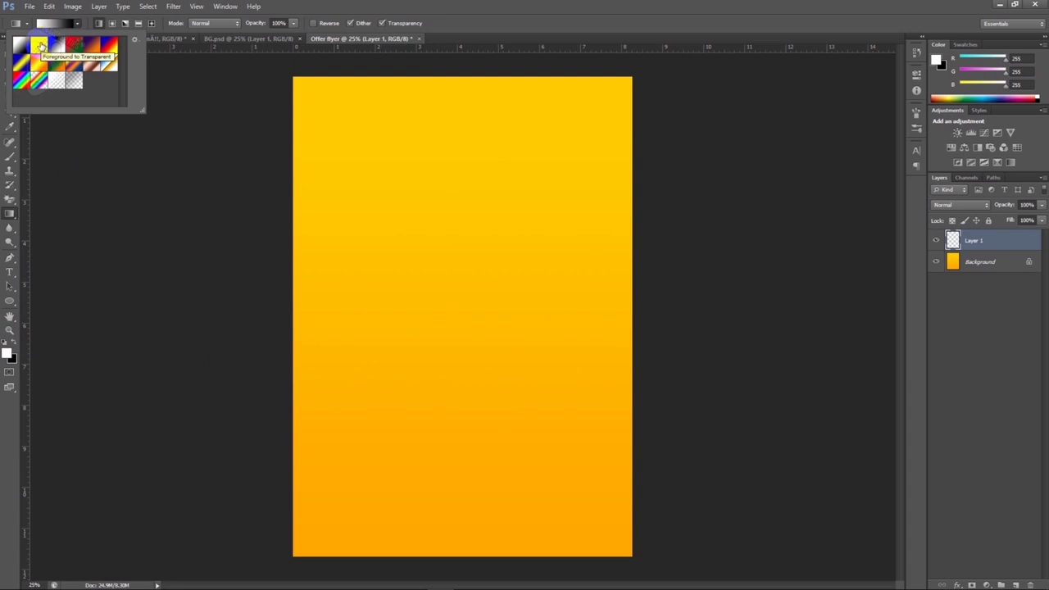
{"action": "left_click", "coordinate": [40, 46]}
{"action": "left_click", "coordinate": [157, 191]}
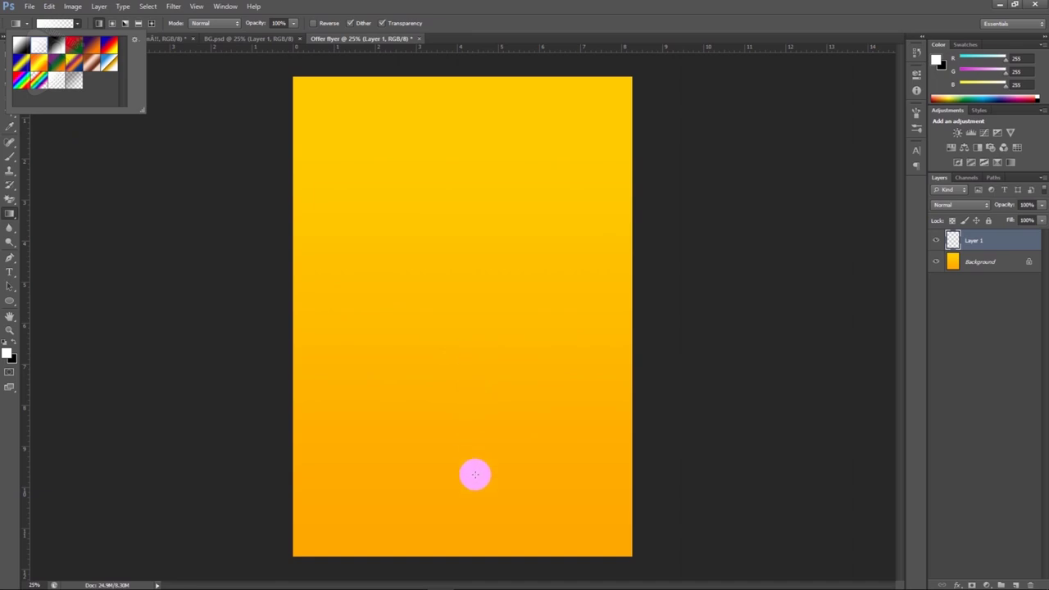
Step: Fade white up from the bottom on Layer 1 at 20% opacity, then switch to BG.psd
{"action": "left_click_drag", "start_coordinate": [459, 514], "coordinate": [461, 207]}
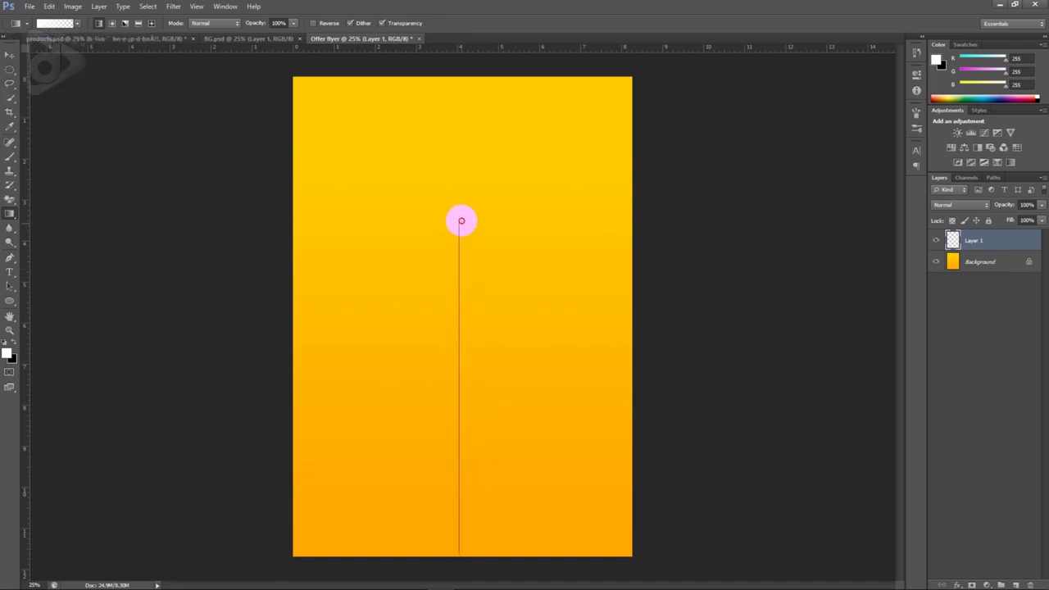
{"action": "left_click_drag", "start_coordinate": [480, 445], "coordinate": [477, 191]}
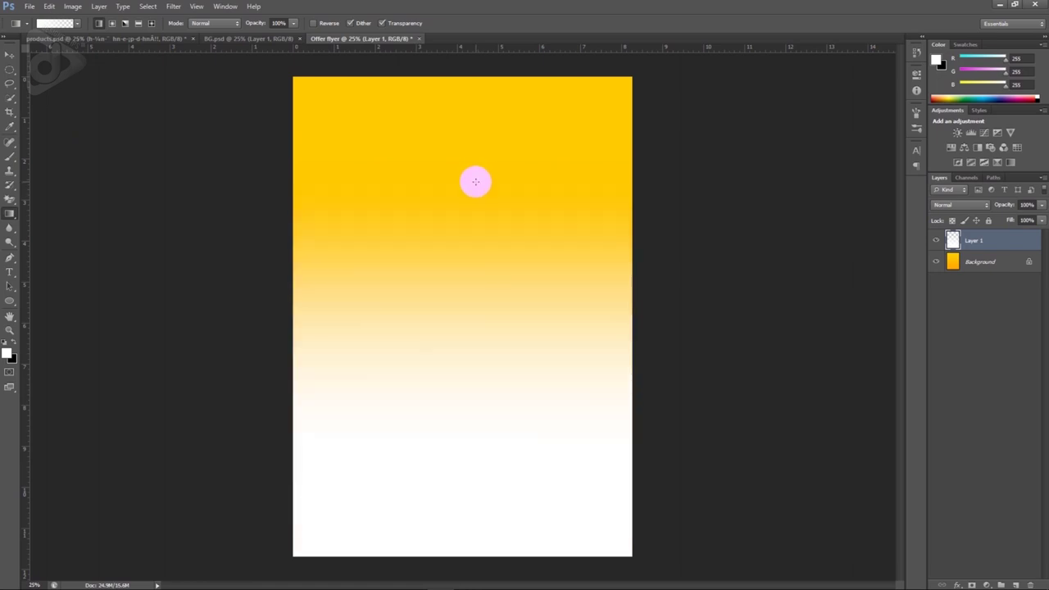
{"action": "key", "text": "v"}
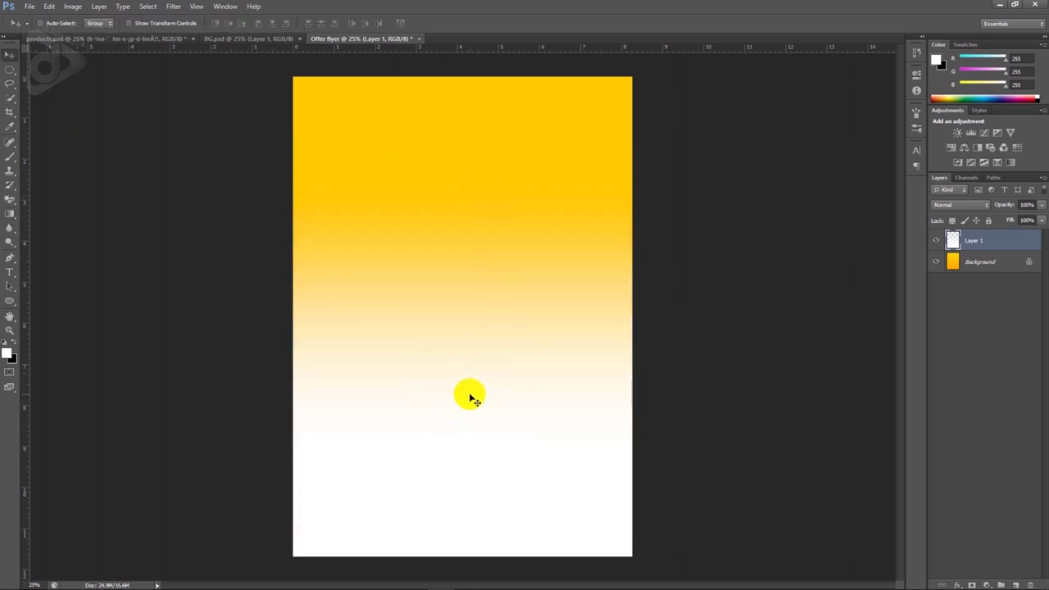
{"action": "key", "text": "2"}
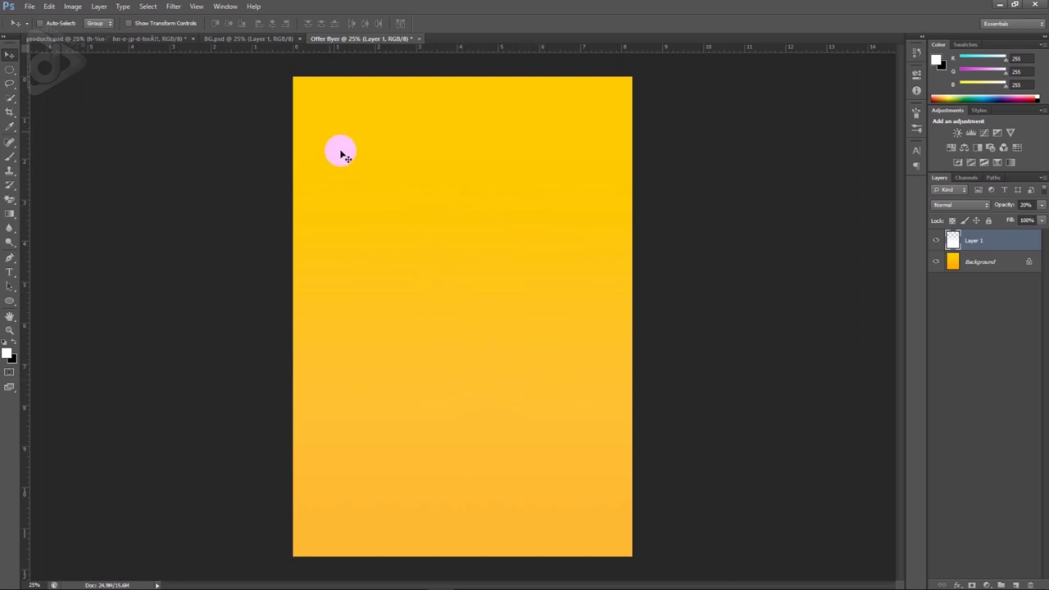
{"action": "left_click", "coordinate": [257, 41]}
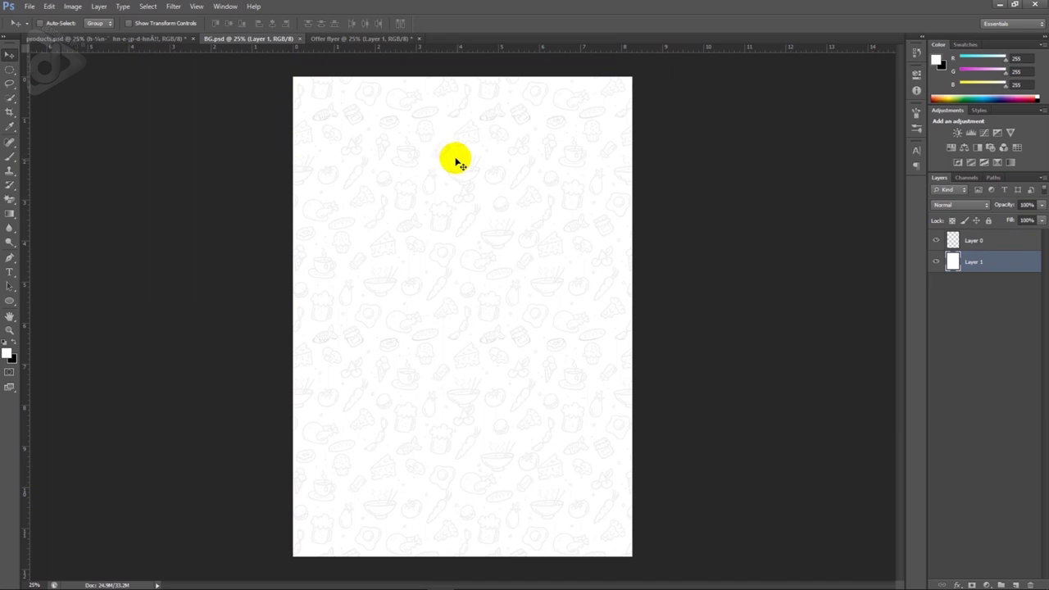
Step: Drag the BG doodle Layer 0 into Offer flyer as Layer 2, fitted over the whole page
{"action": "left_click", "coordinate": [1017, 248]}
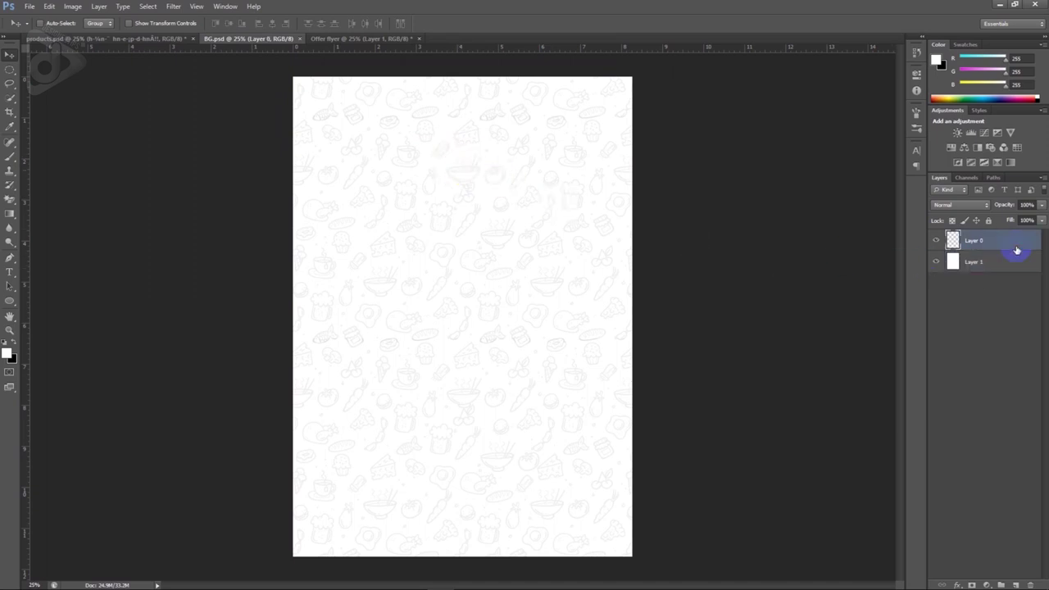
{"action": "mouse_move", "coordinate": [524, 249]}
{"action": "left_mouse_down"}
{"action": "mouse_move", "coordinate": [427, 107]}
{"action": "mouse_move", "coordinate": [486, 225]}
{"action": "mouse_move", "coordinate": [518, 230]}
{"action": "mouse_move", "coordinate": [504, 243]}
{"action": "left_mouse_up"}
{"action": "key", "text": "ctrl+t"}
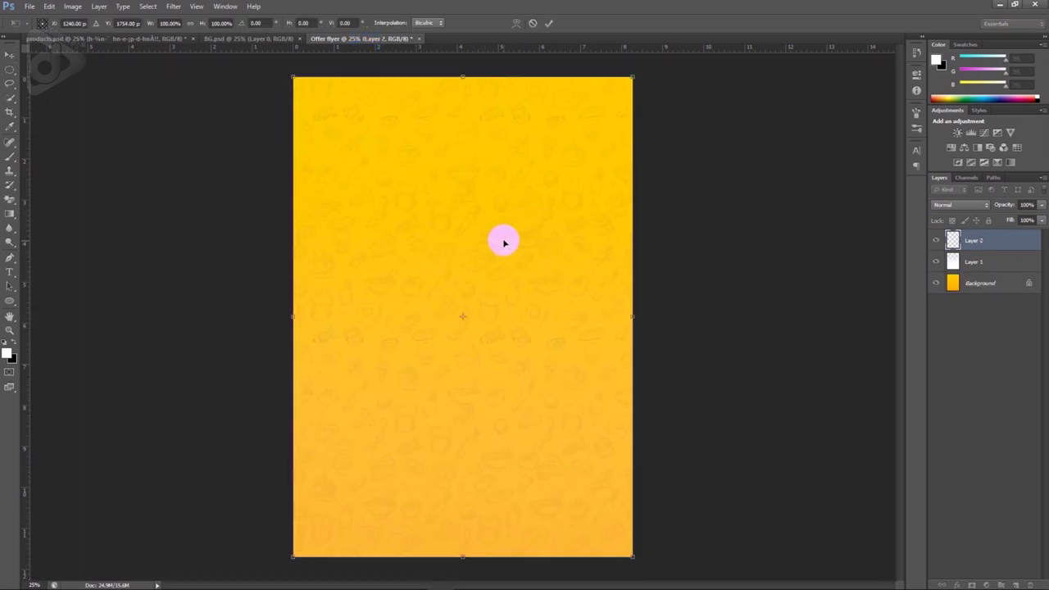
{"action": "key", "text": "Return"}
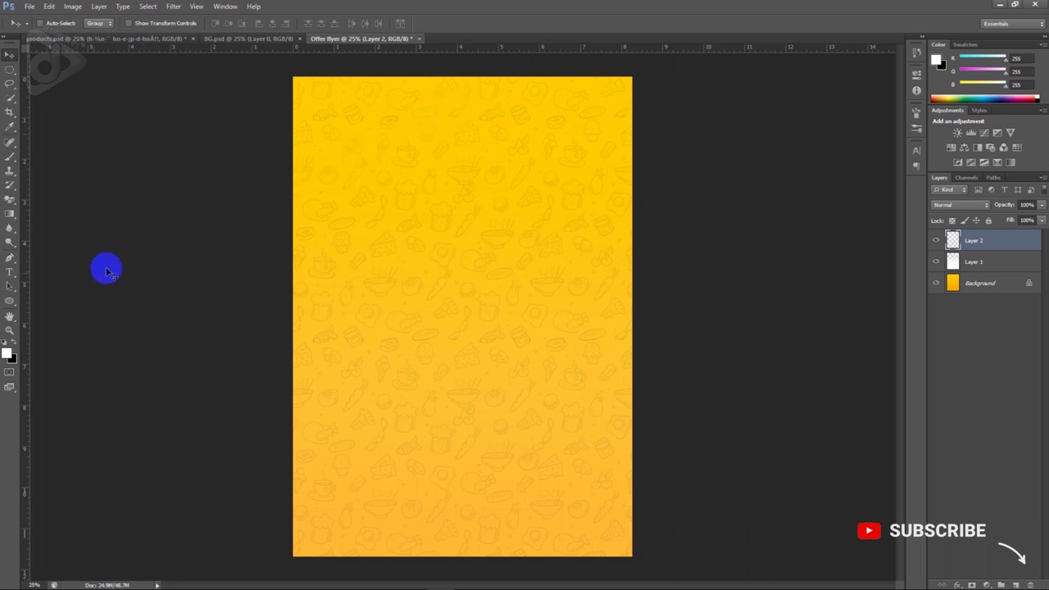
Step: Draw a rectangle across the top of the flyer filled with pure red
{"action": "left_click", "coordinate": [13, 303]}
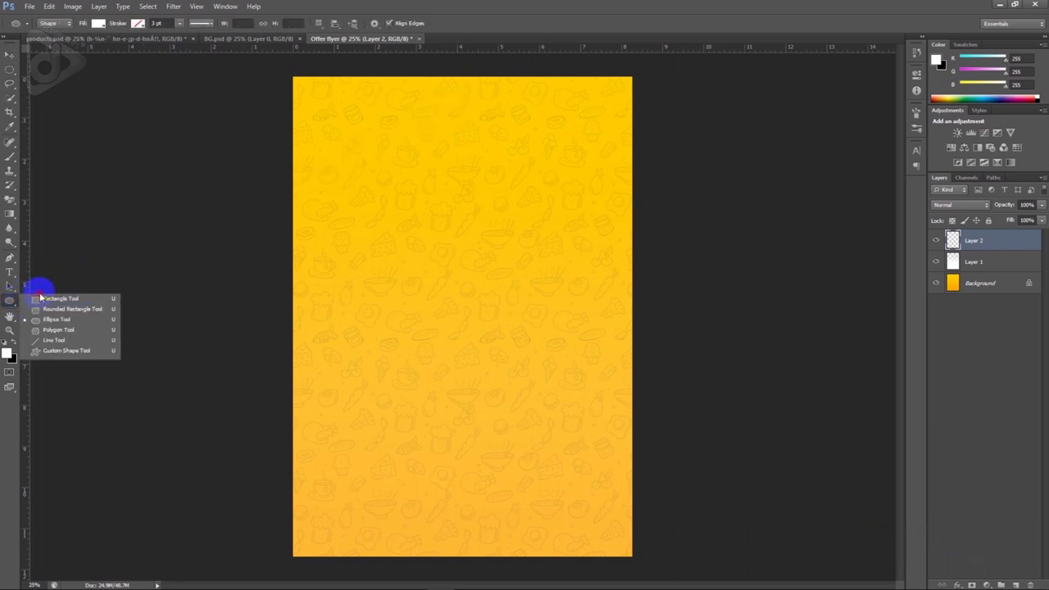
{"action": "left_click", "coordinate": [42, 298]}
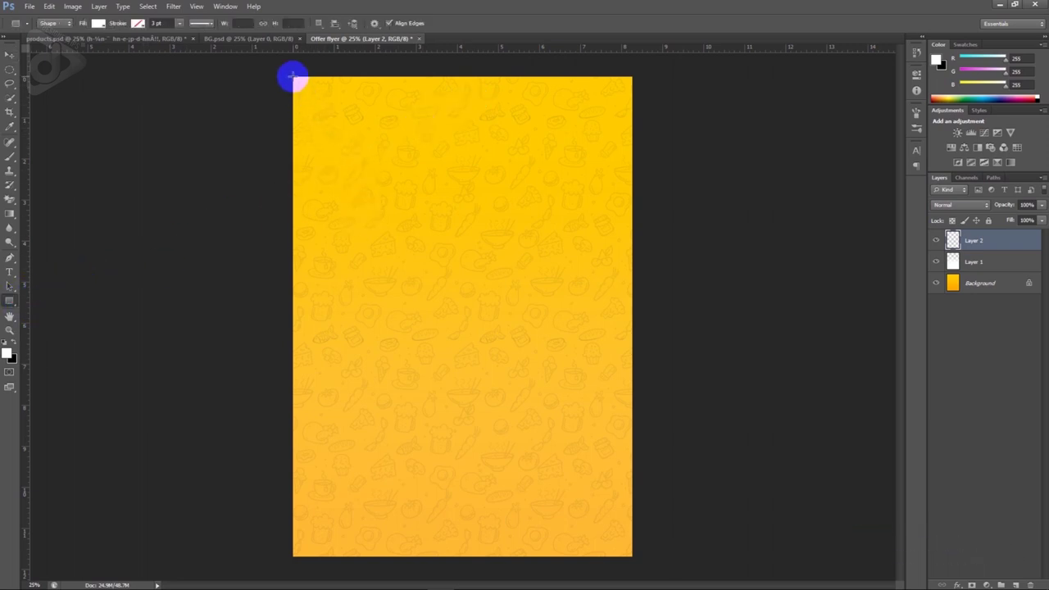
{"action": "left_click_drag", "start_coordinate": [293, 75], "coordinate": [638, 154]}
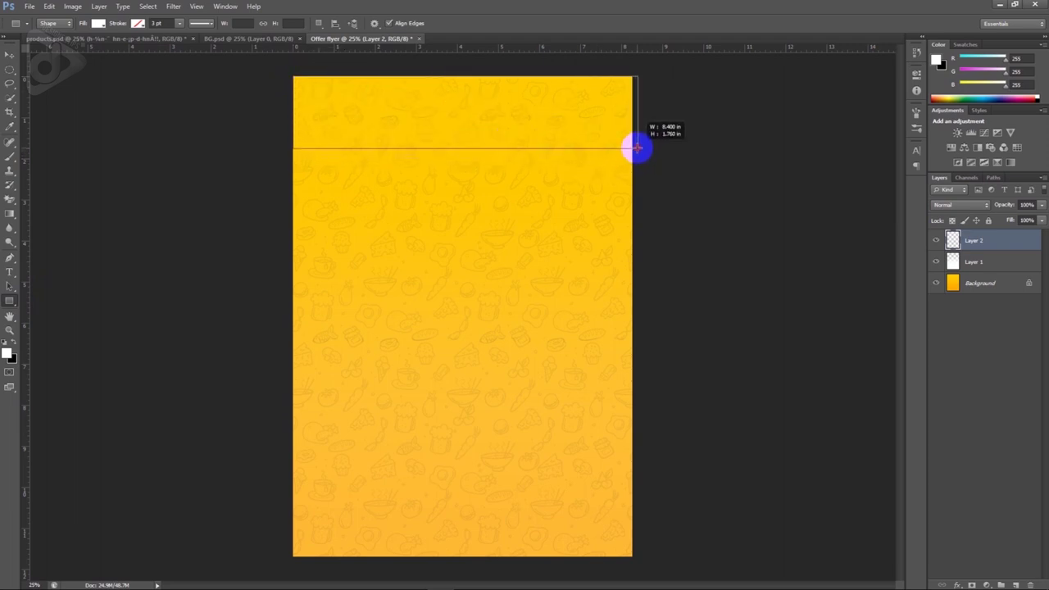
{"action": "left_click_drag", "start_coordinate": [637, 154], "coordinate": [638, 149]}
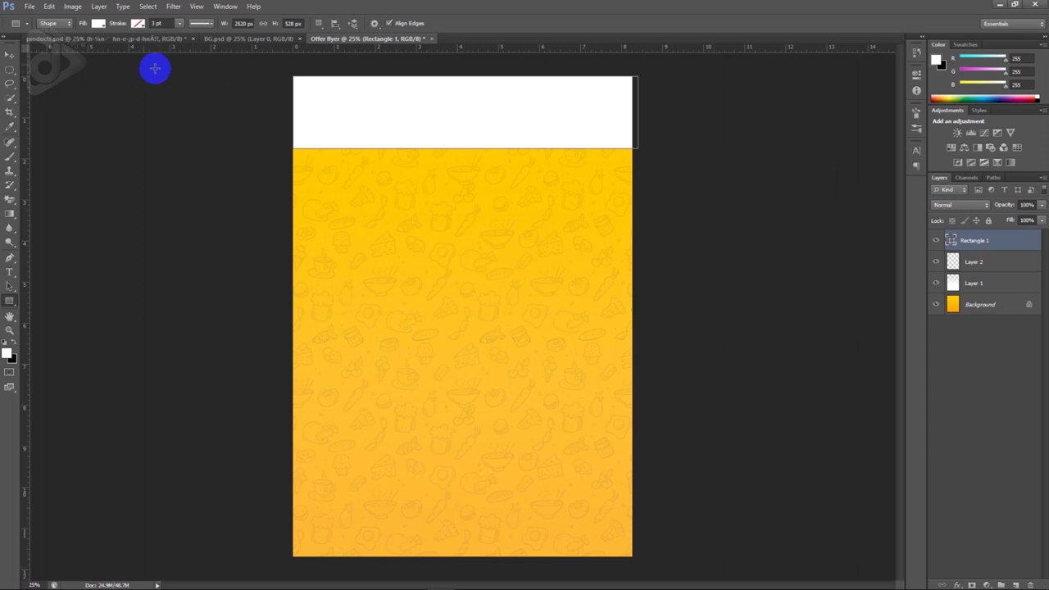
{"action": "left_click", "coordinate": [99, 25]}
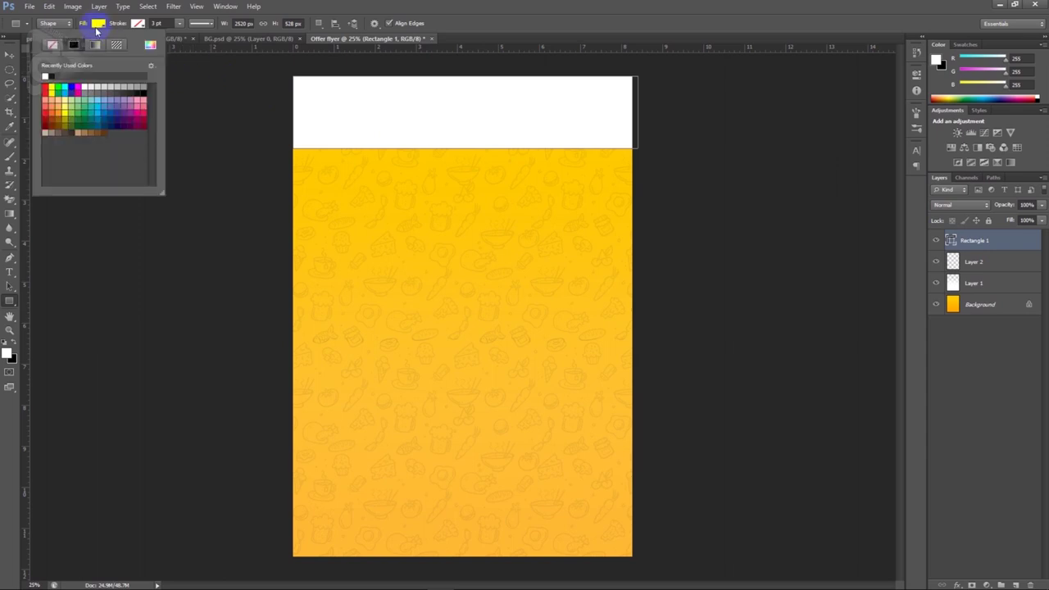
{"action": "left_click", "coordinate": [46, 88]}
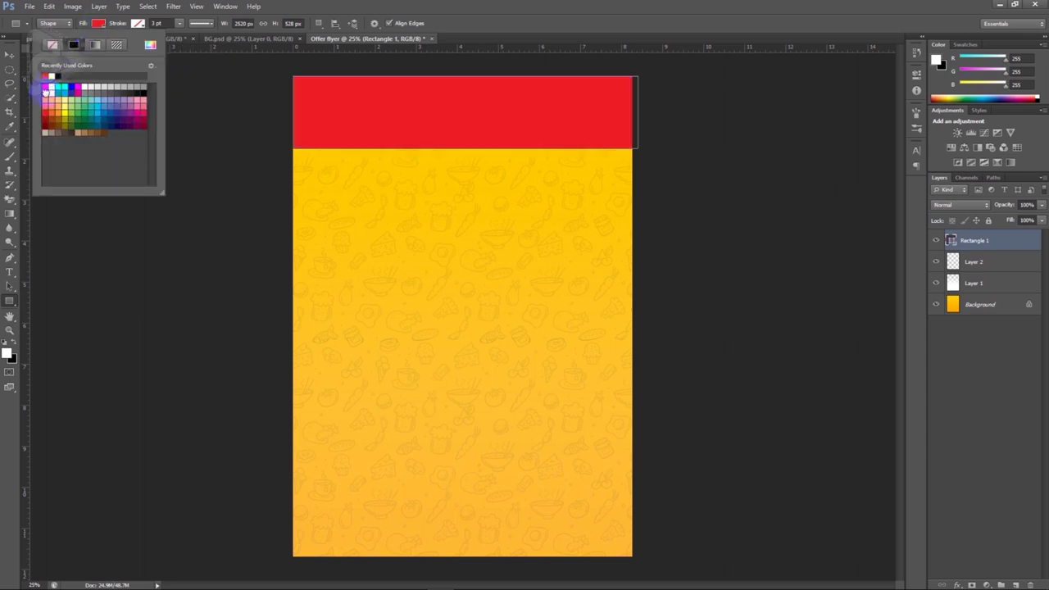
{"action": "left_click", "coordinate": [45, 88]}
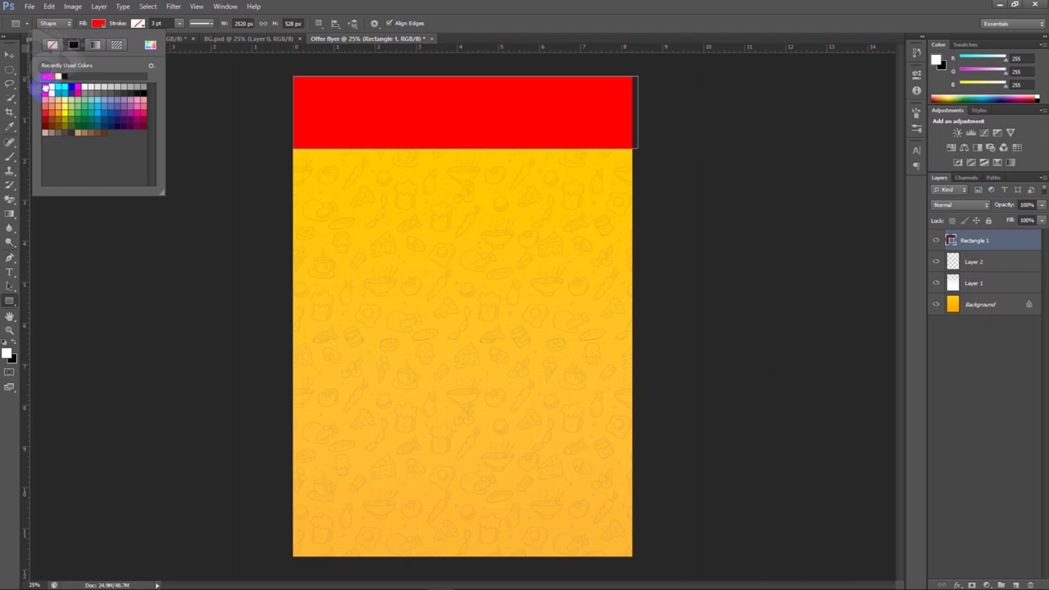
Step: Confirm the 2520 × 528 px red header band and switch to products.psd
{"action": "left_click", "coordinate": [10, 54]}
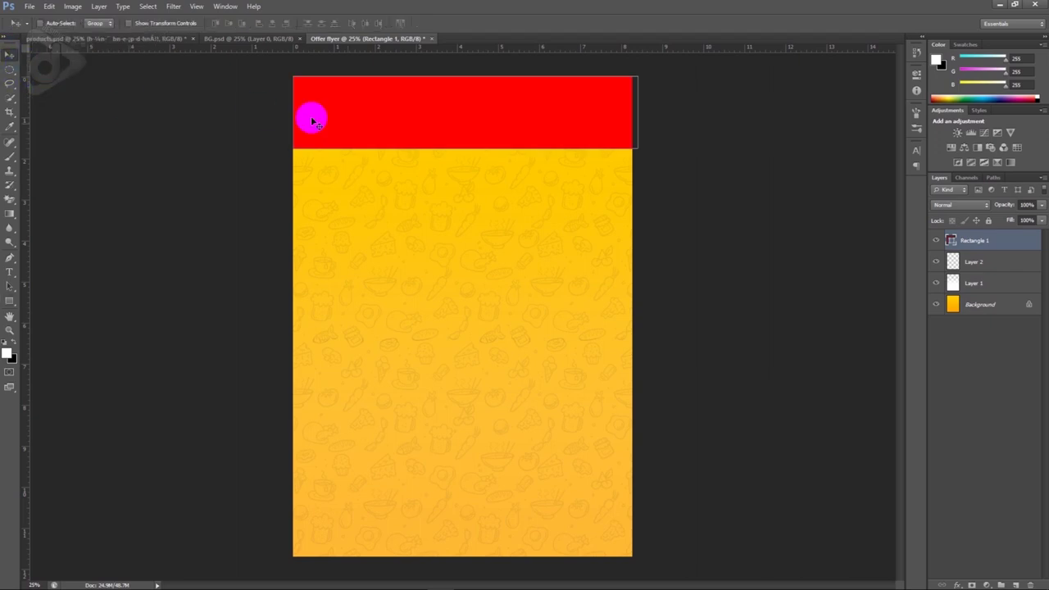
{"action": "key", "text": "ctrl+t"}
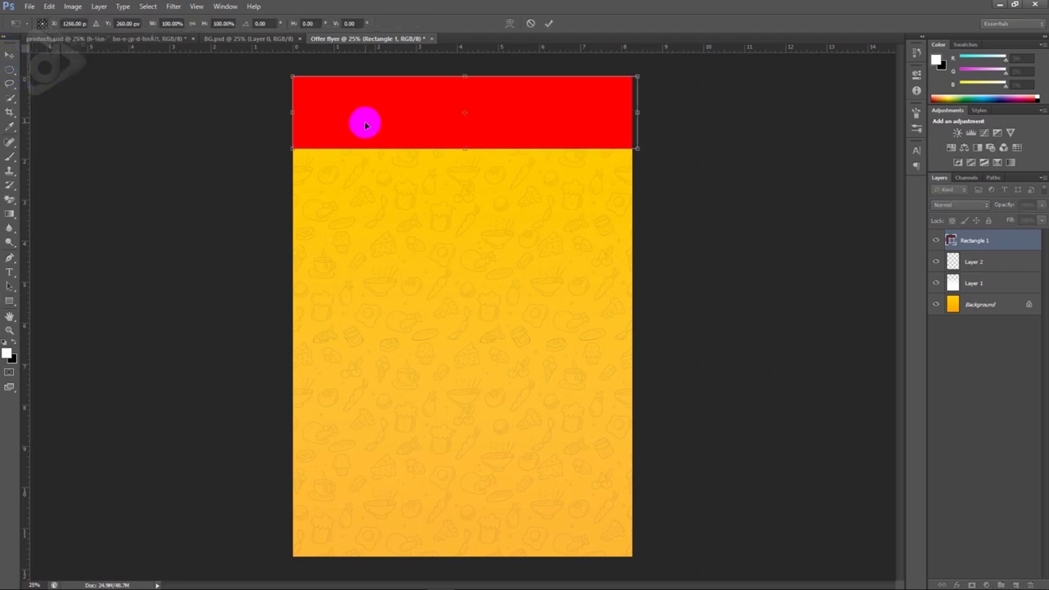
{"action": "key", "text": "Return"}
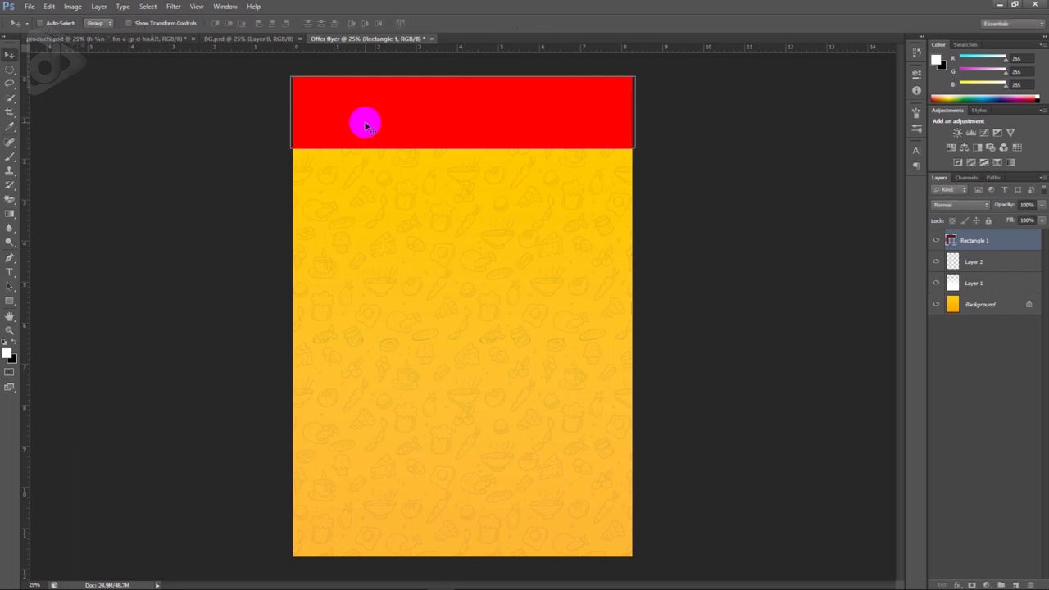
{"action": "scroll", "coordinate": [366, 126], "scroll_direction": "up", "scroll_amount": 1}
{"action": "scroll", "coordinate": [375, 169], "scroll_direction": "up", "scroll_amount": 1}
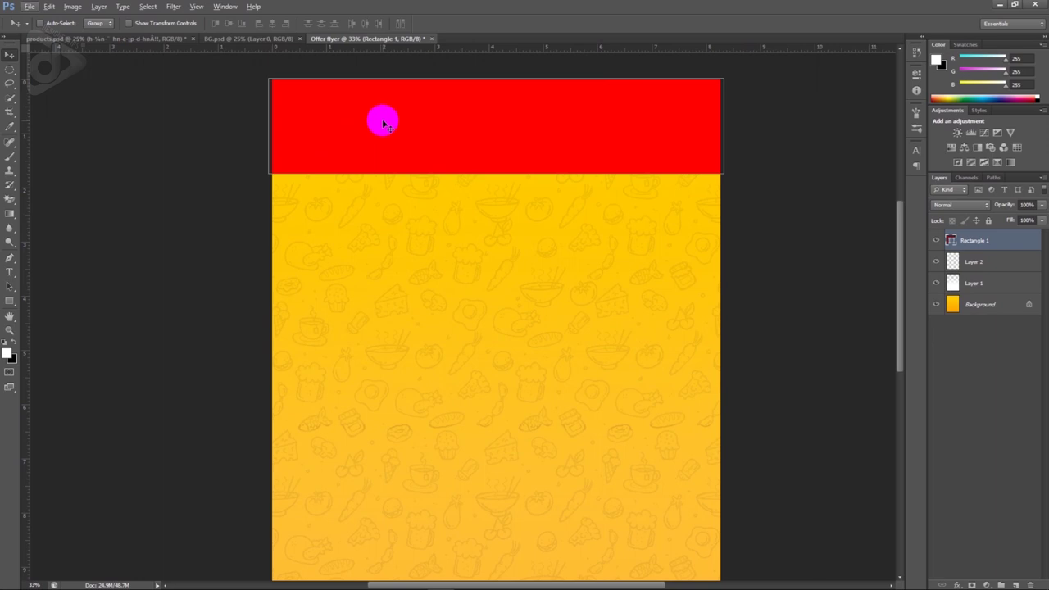
{"action": "left_click", "coordinate": [168, 40]}
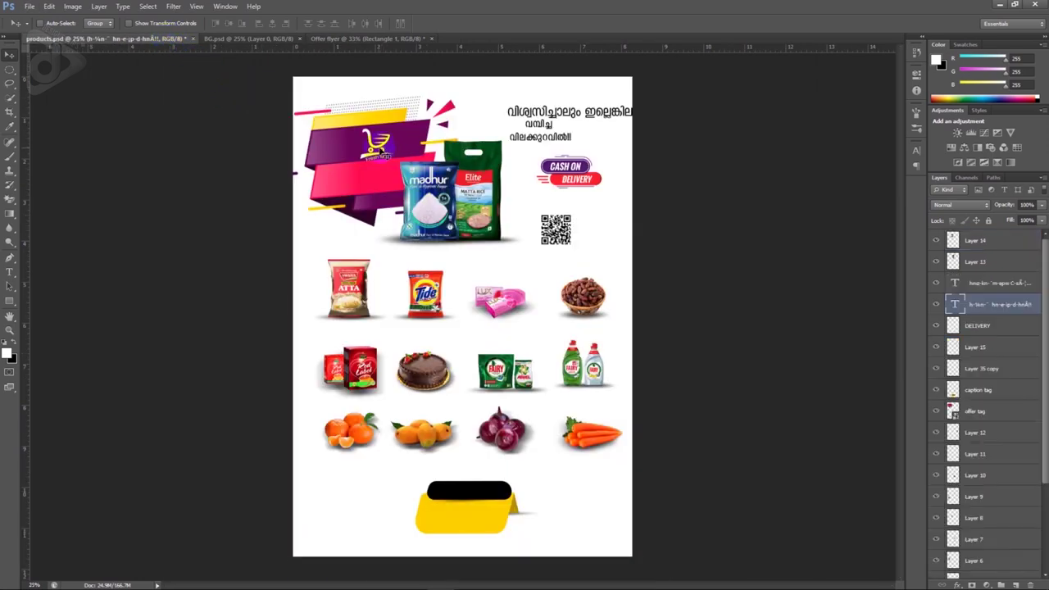
Step: Drag the white cart logo (Layer 35 copy) from products.psd onto the flyer header
{"action": "right_click", "coordinate": [376, 141]}
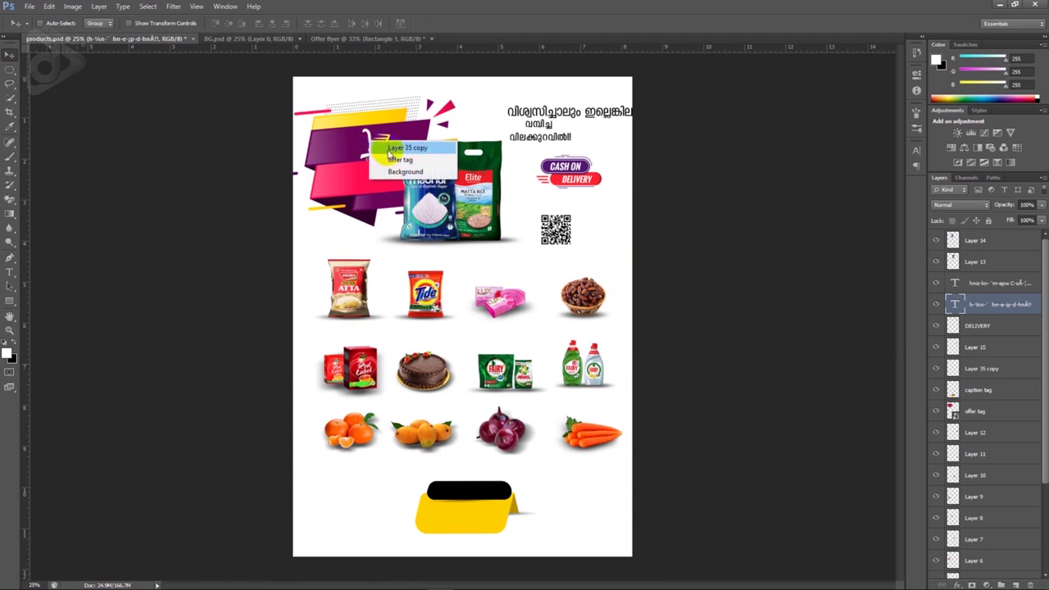
{"action": "left_click", "coordinate": [385, 148]}
{"action": "mouse_move", "coordinate": [377, 143]}
{"action": "left_mouse_down"}
{"action": "mouse_move", "coordinate": [296, 56]}
{"action": "mouse_move", "coordinate": [361, 132]}
{"action": "mouse_move", "coordinate": [351, 137]}
{"action": "left_mouse_up"}
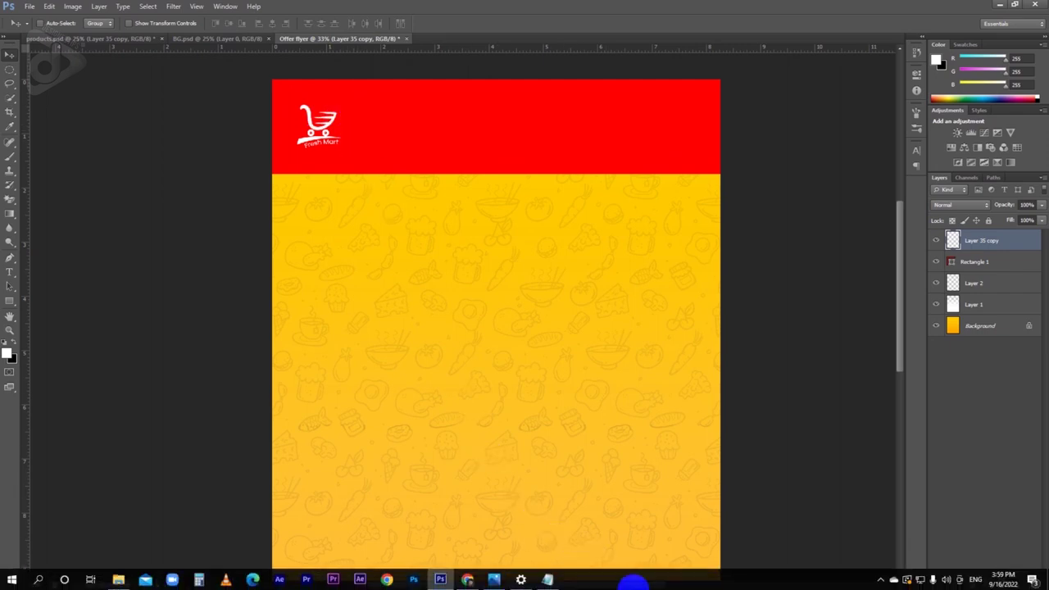
Step: Select the FRESH MART line in the DETAILS notes and return to the flyer
{"action": "left_click", "coordinate": [572, 580]}
{"action": "triple_click", "coordinate": [155, 140]}
{"action": "left_click", "coordinate": [89, 143]}
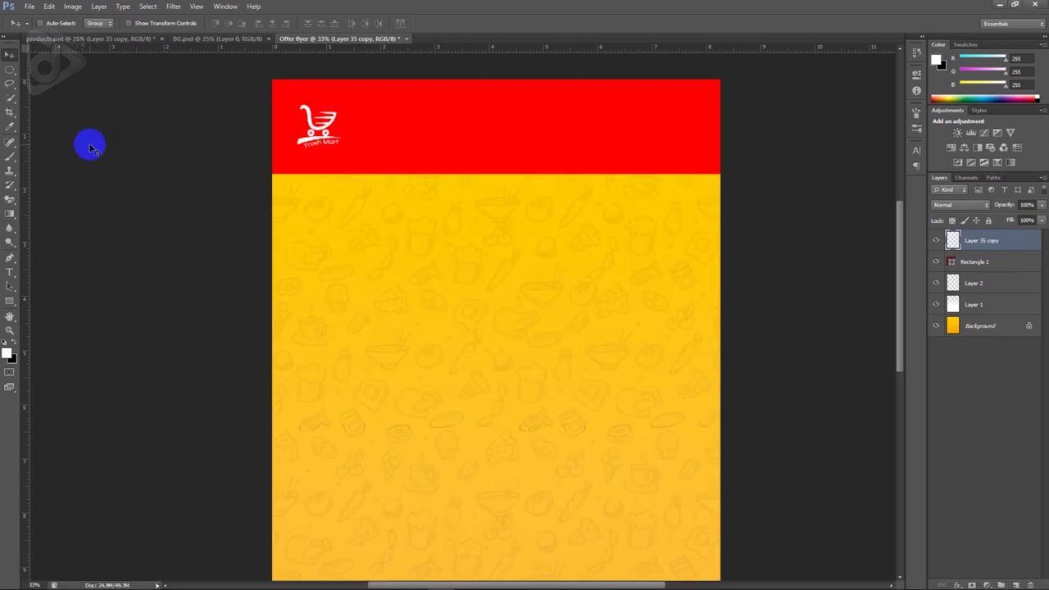
Step: Paste FRESH MART as a new text layer at font size 50
{"action": "key", "text": "t"}
{"action": "left_click", "coordinate": [362, 254]}
{"action": "key", "text": "ctrl+v"}
{"action": "key", "text": "ctrl+a"}
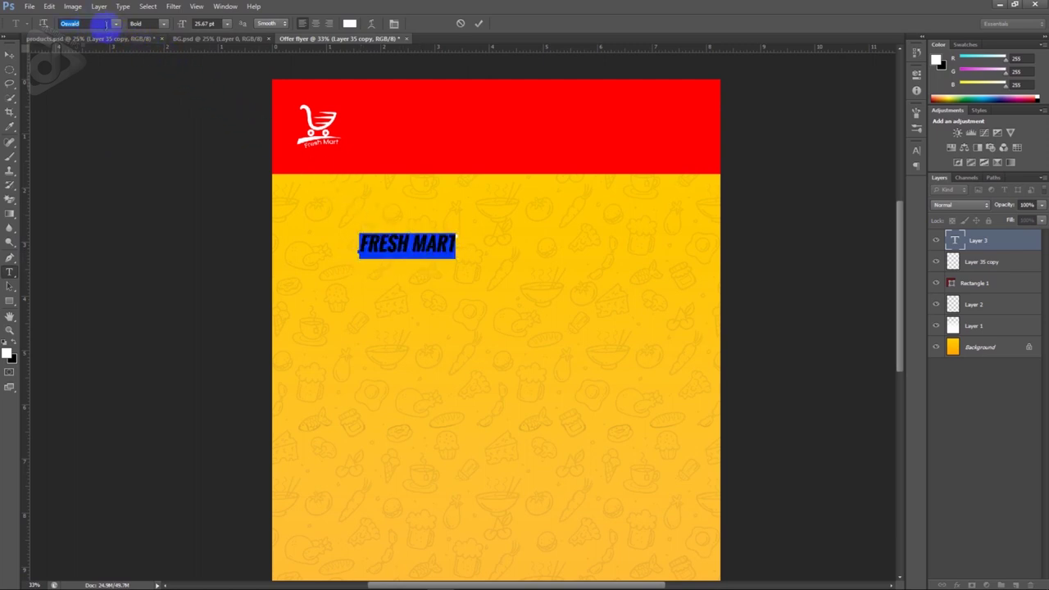
{"action": "left_click", "coordinate": [215, 23]}
{"action": "type", "text": "50"}
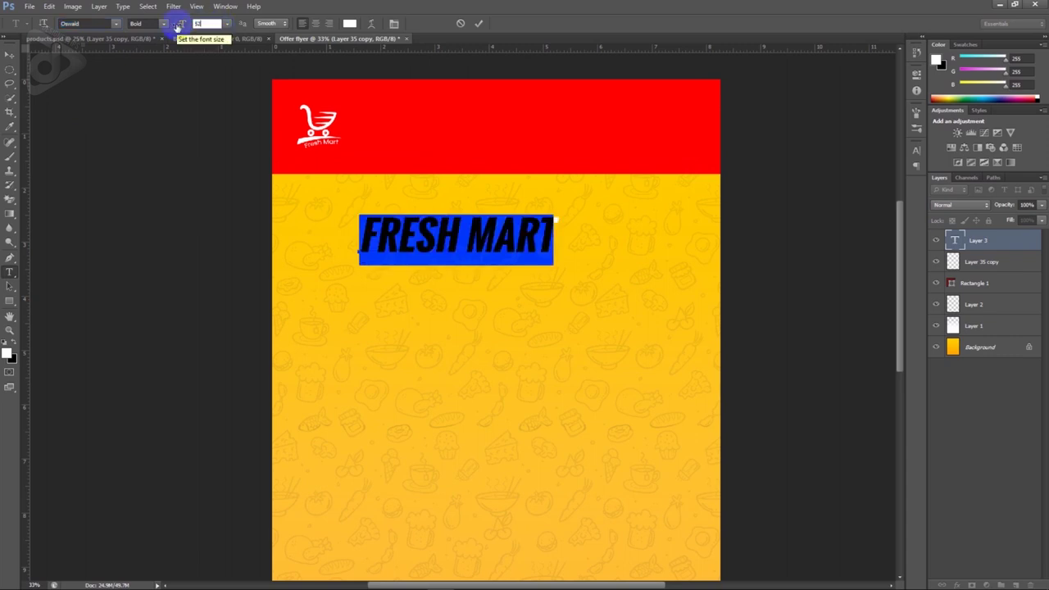
{"action": "left_click", "coordinate": [455, 236]}
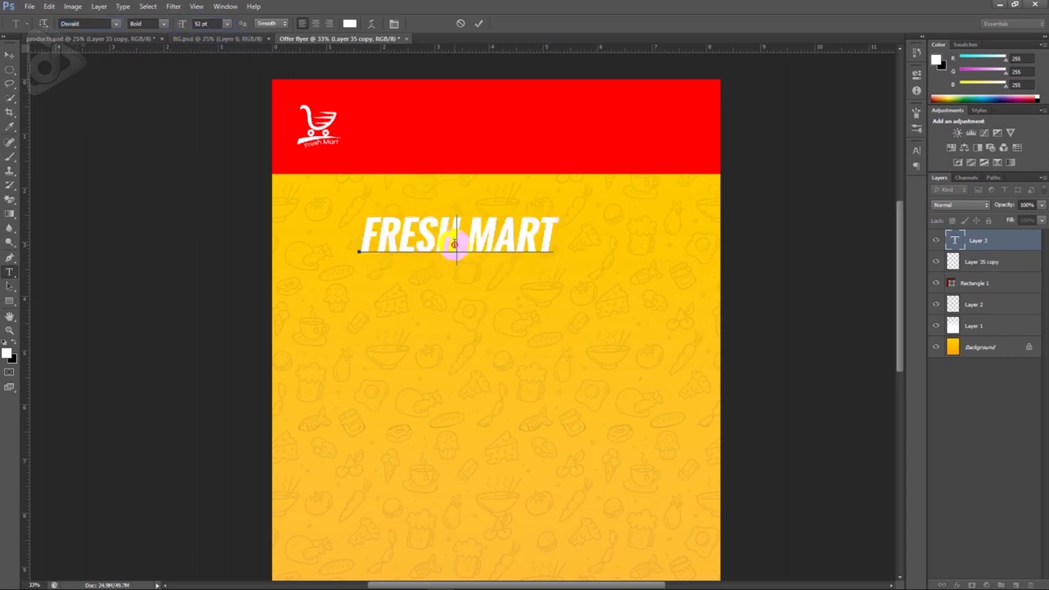
Step: Make FRESH MART upright instead of slanted and move it into the header beside the logo
{"action": "triple_click", "coordinate": [482, 235]}
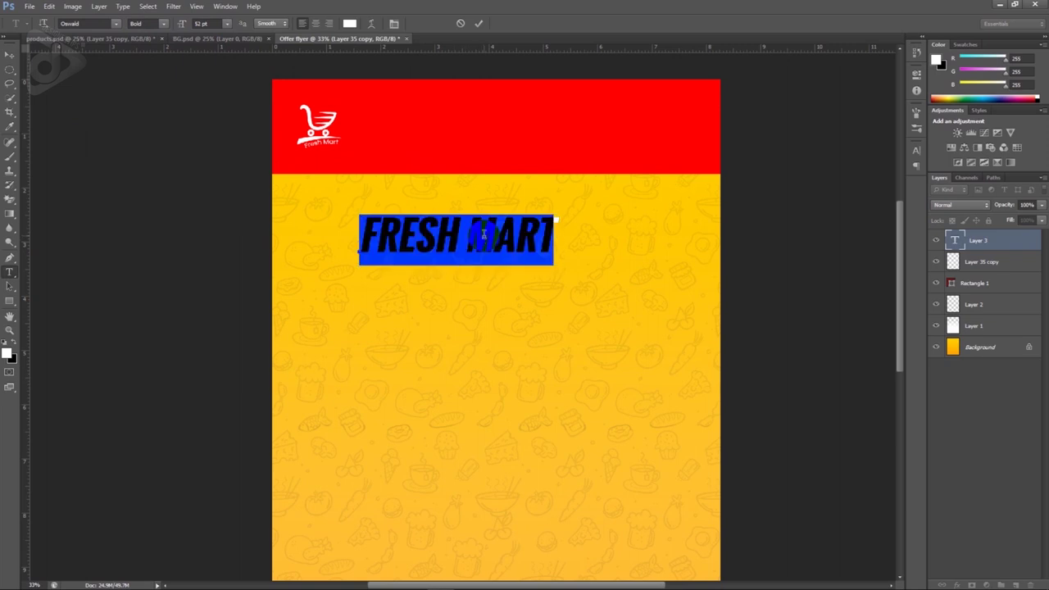
{"action": "key", "text": "ctrl+t"}
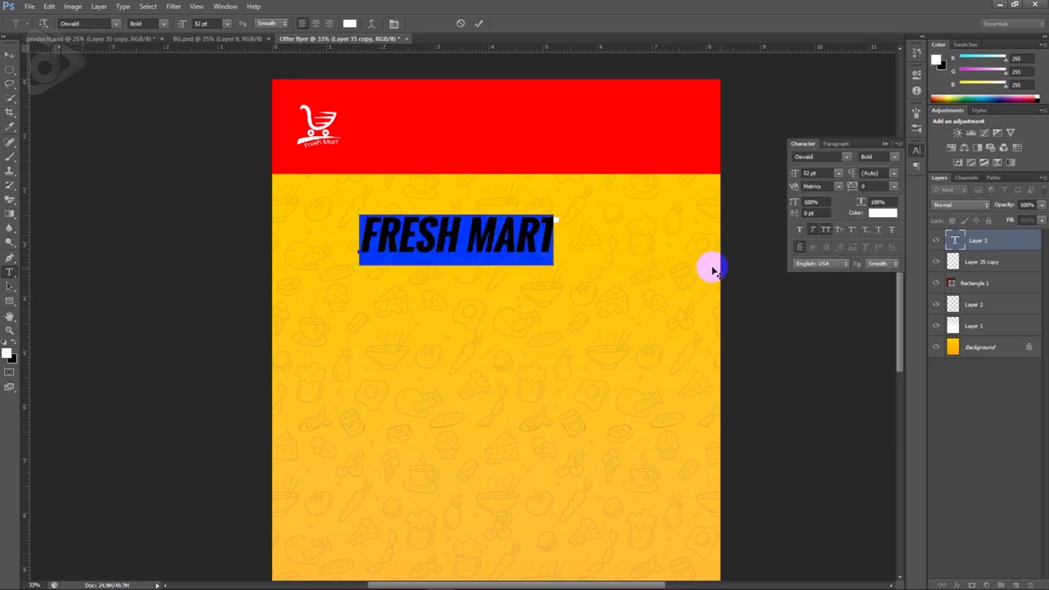
{"action": "left_click", "coordinate": [814, 232]}
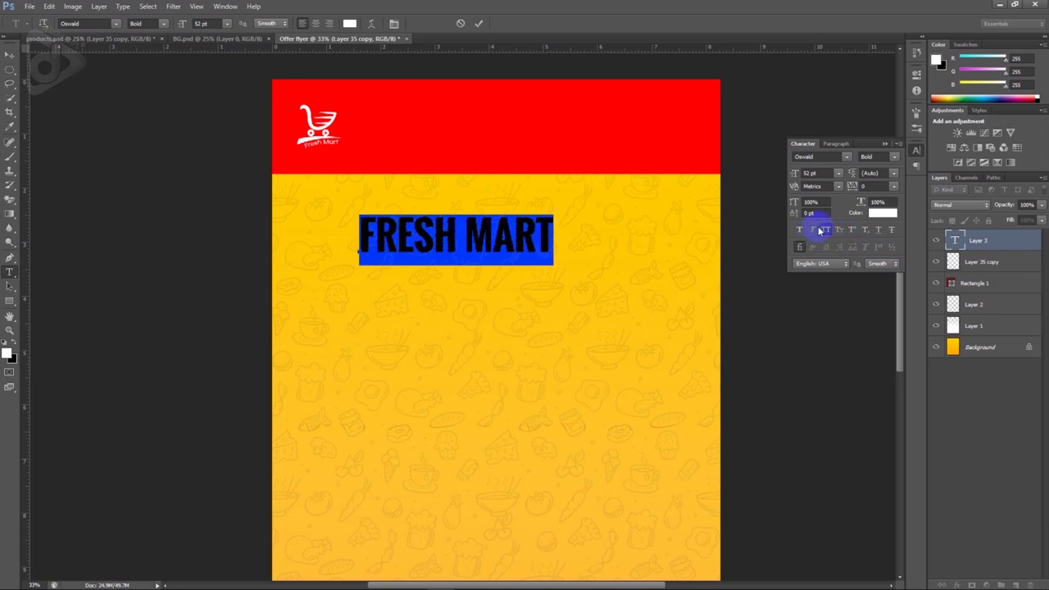
{"action": "left_click", "coordinate": [885, 146]}
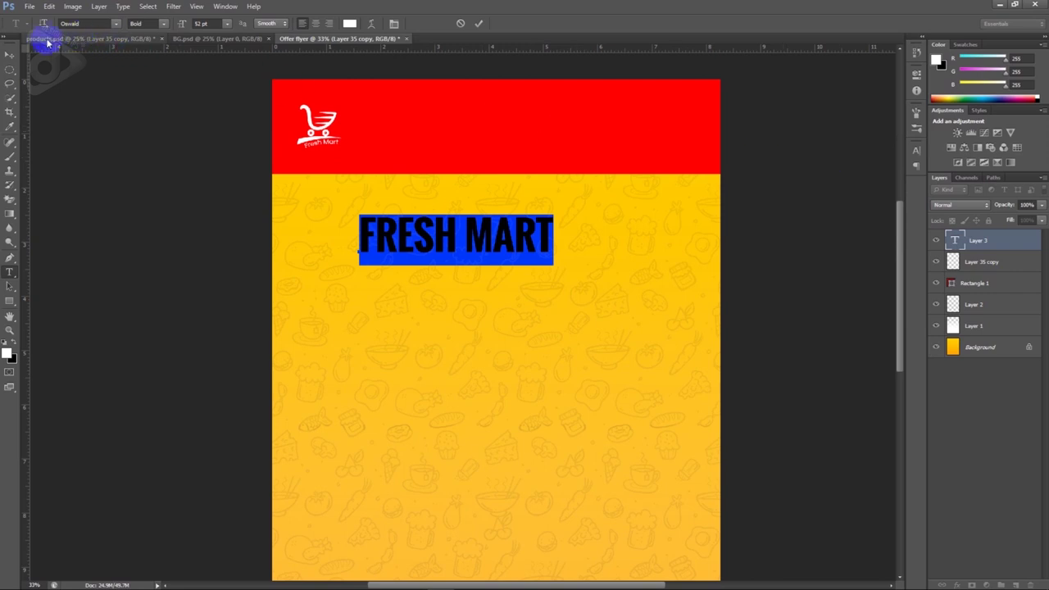
{"action": "left_click", "coordinate": [9, 54]}
{"action": "left_click_drag", "start_coordinate": [471, 231], "coordinate": [459, 143]}
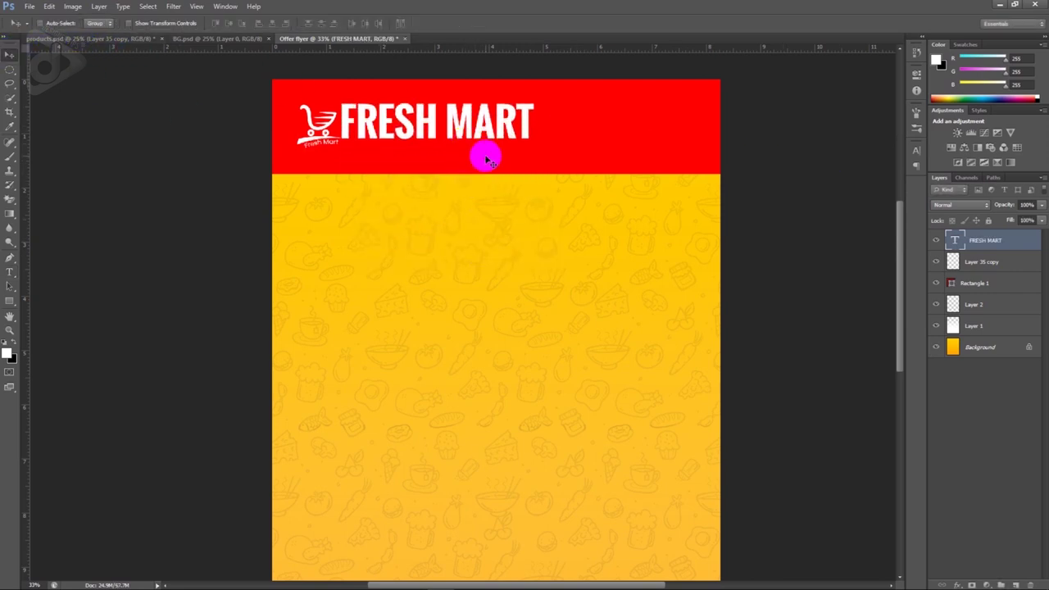
Step: Shrink the cart logo to about 86% of its size
{"action": "right_click", "coordinate": [325, 139]}
{"action": "left_click", "coordinate": [353, 144]}
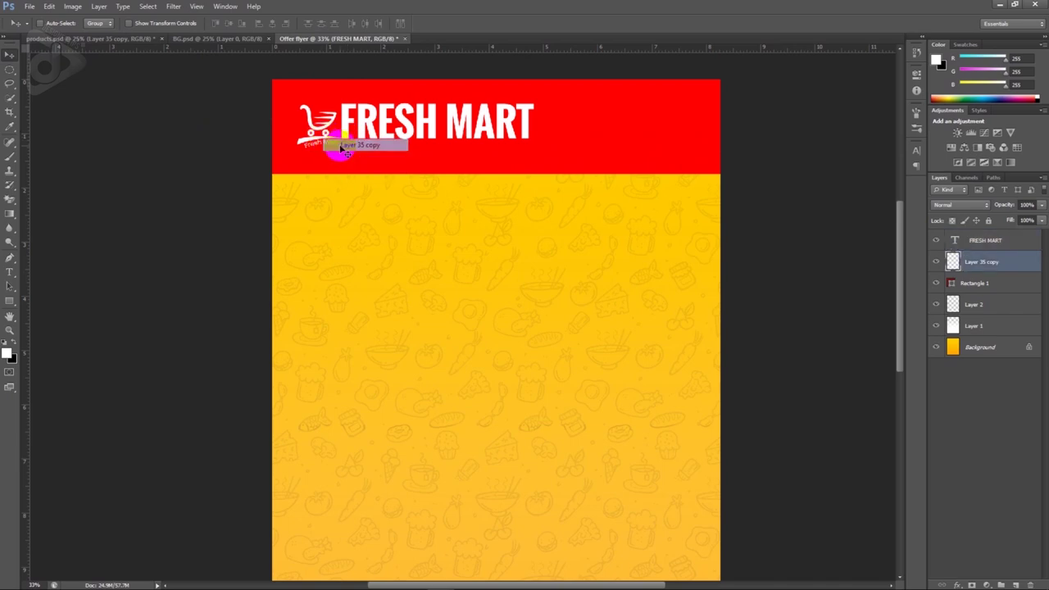
{"action": "key", "text": "ctrl+t"}
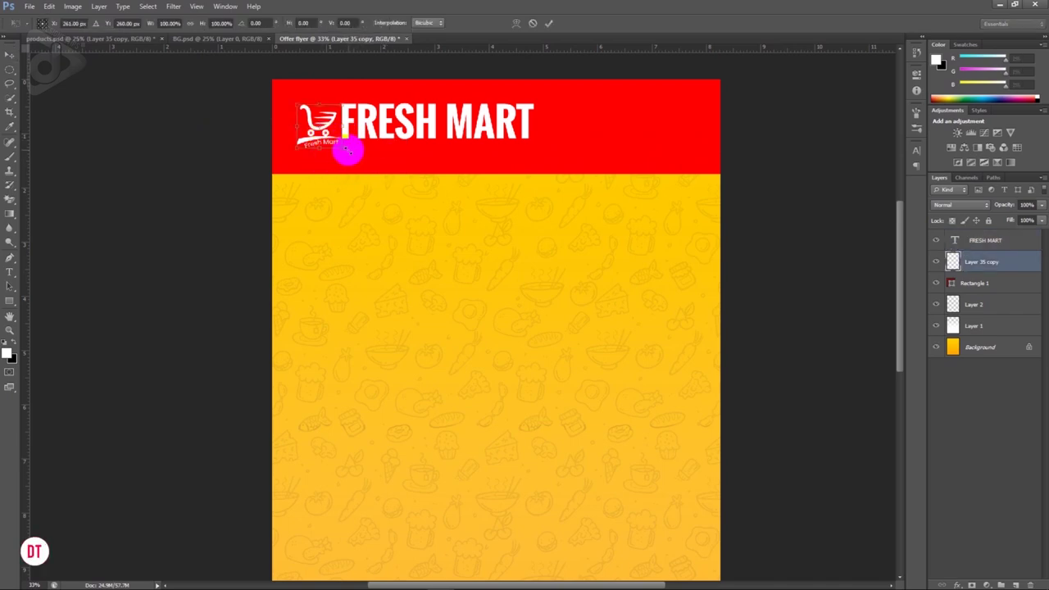
{"action": "left_click_drag", "start_coordinate": [337, 152], "coordinate": [332, 144]}
{"action": "key", "text": "Return"}
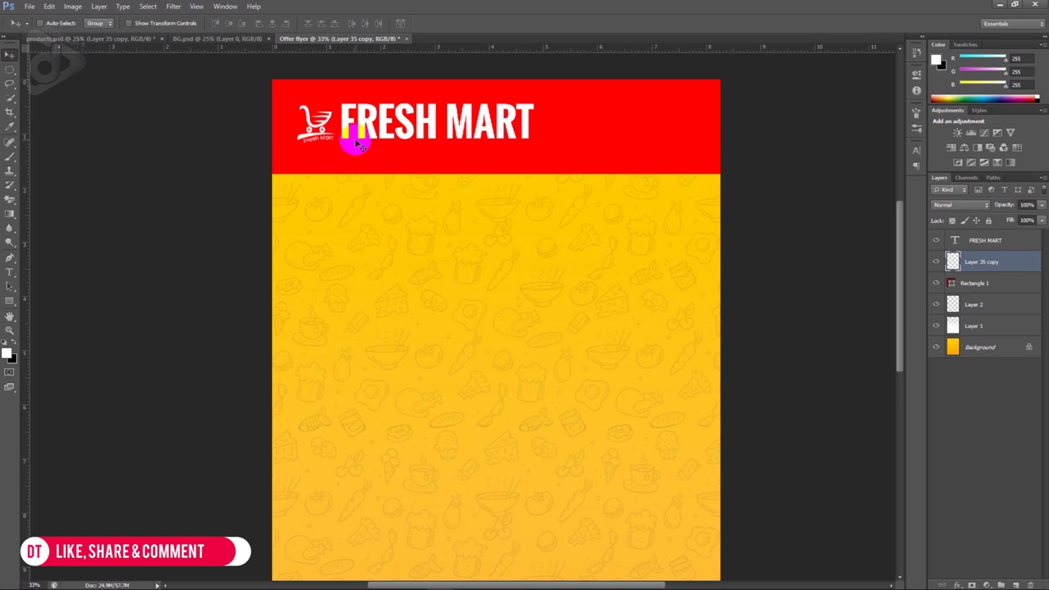
Step: Nudge FRESH MART slightly left and down into line, then reopen the DETAILS notes
{"action": "left_click", "coordinate": [361, 133], "text": "ctrl"}
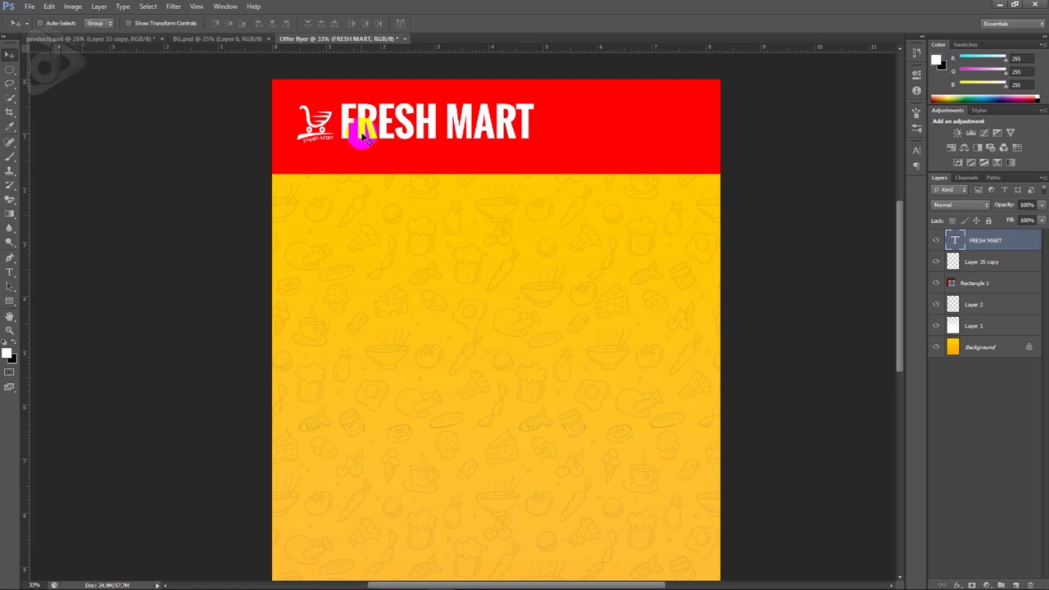
{"action": "key", "text": "Left"}
{"action": "key", "text": "Left"}
{"action": "key", "text": "Left"}
{"action": "key", "text": "Down"}
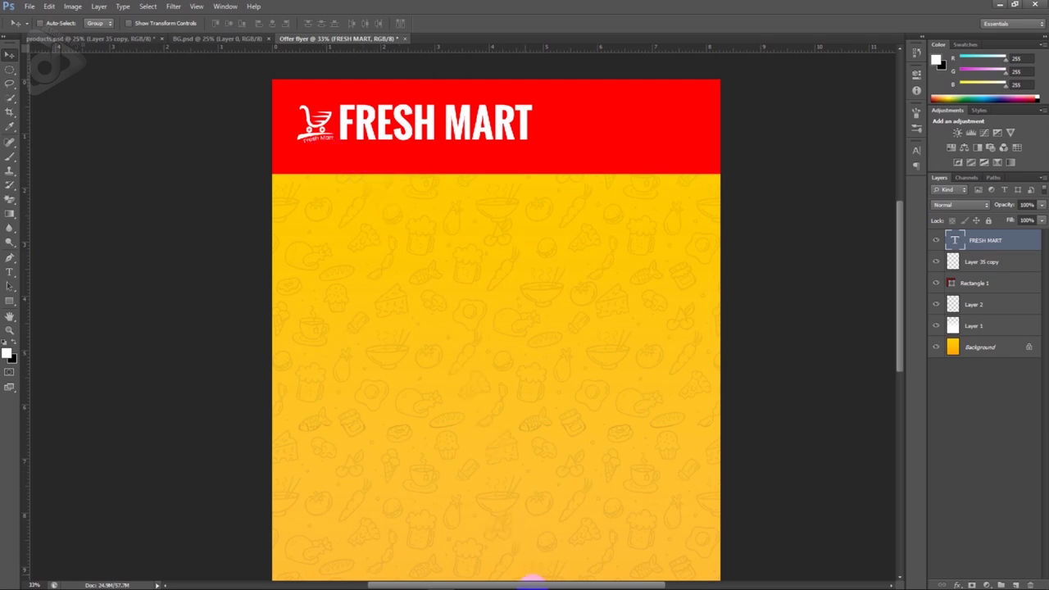
{"action": "left_click", "coordinate": [547, 580]}
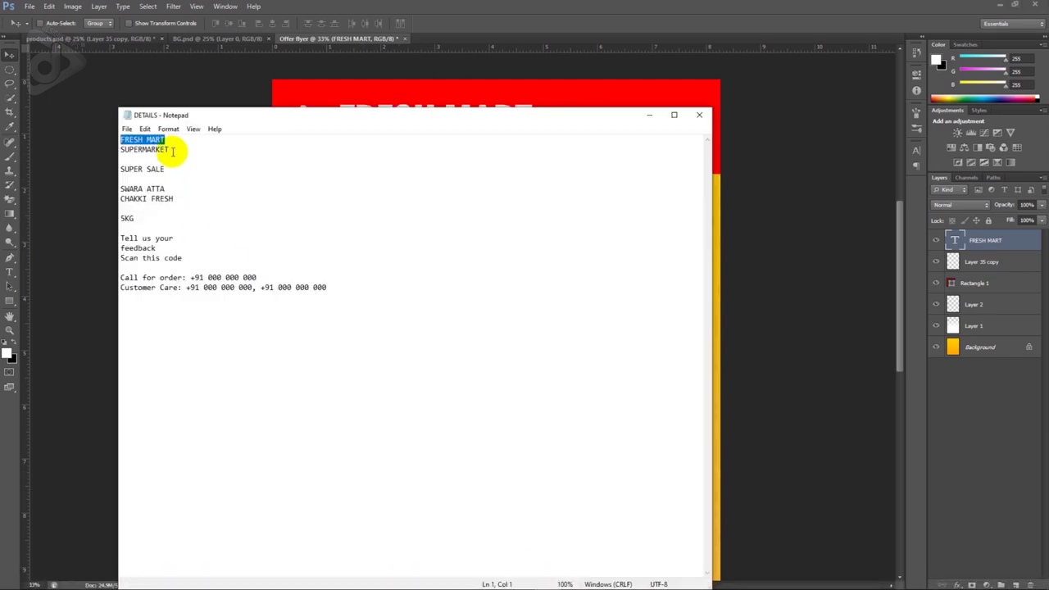
Step: Copy SUPERMARKET from the notes and paste it as text in the red header
{"action": "left_click_drag", "start_coordinate": [170, 150], "coordinate": [105, 148]}
{"action": "left_click", "coordinate": [81, 154]}
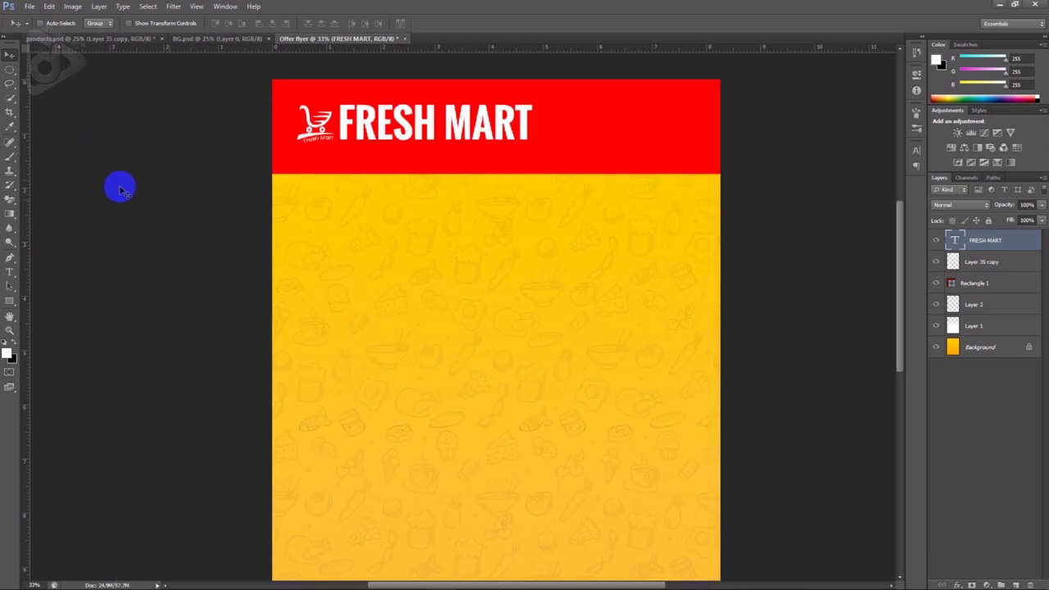
{"action": "key", "text": "t"}
{"action": "left_click", "coordinate": [301, 211]}
{"action": "key", "text": "ctrl+v"}
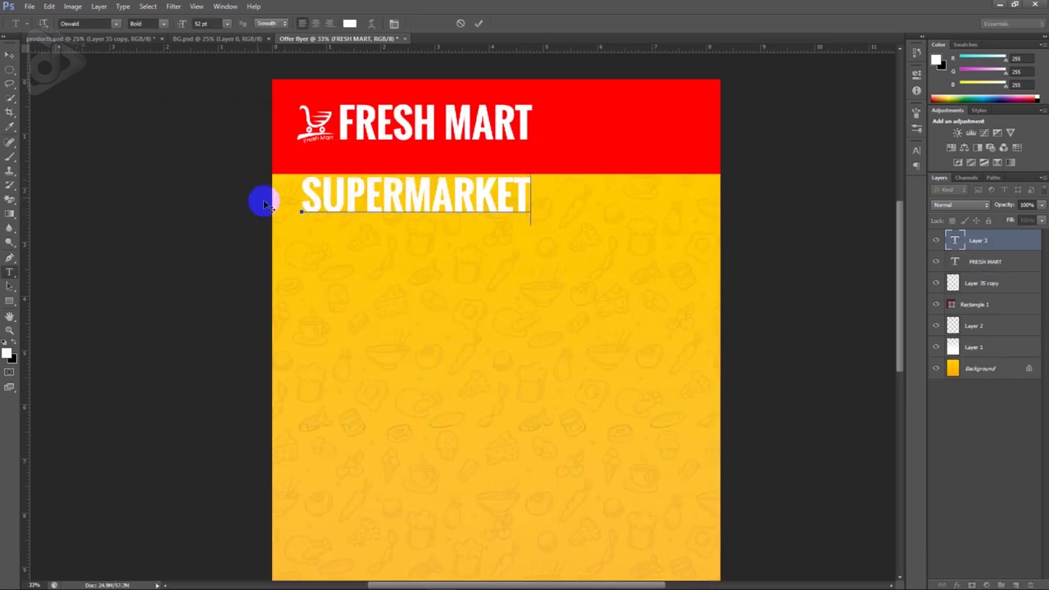
{"action": "left_click", "coordinate": [32, 74]}
{"action": "left_click_drag", "start_coordinate": [405, 210], "coordinate": [399, 176]}
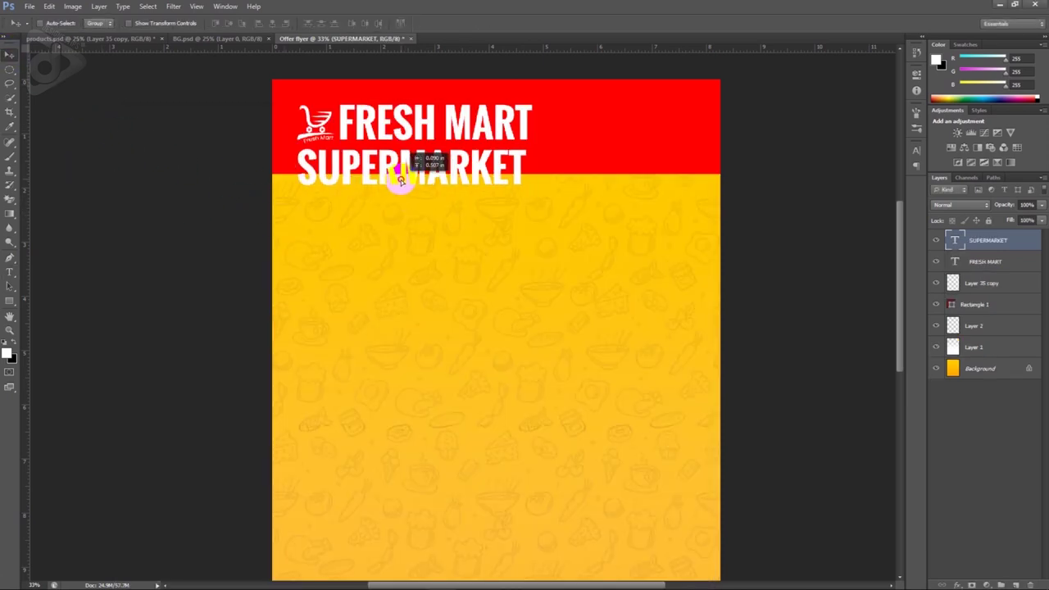
Step: Set SUPERMARKET to Poppins Regular 22 pt and place it just below FRESH MART
{"action": "key", "text": "t"}
{"action": "left_click", "coordinate": [393, 176]}
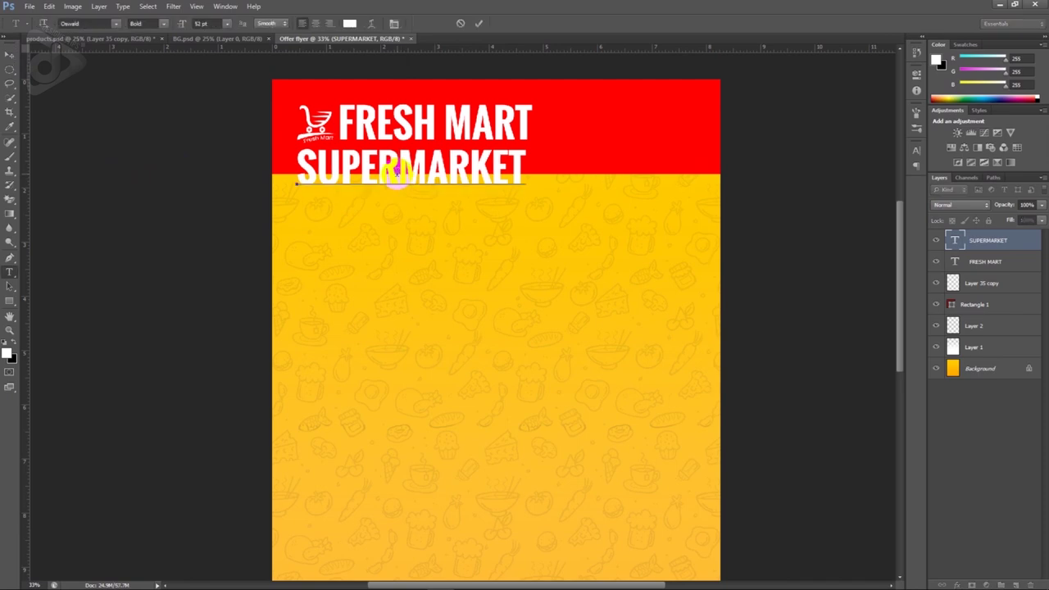
{"action": "key", "text": "ctrl+a"}
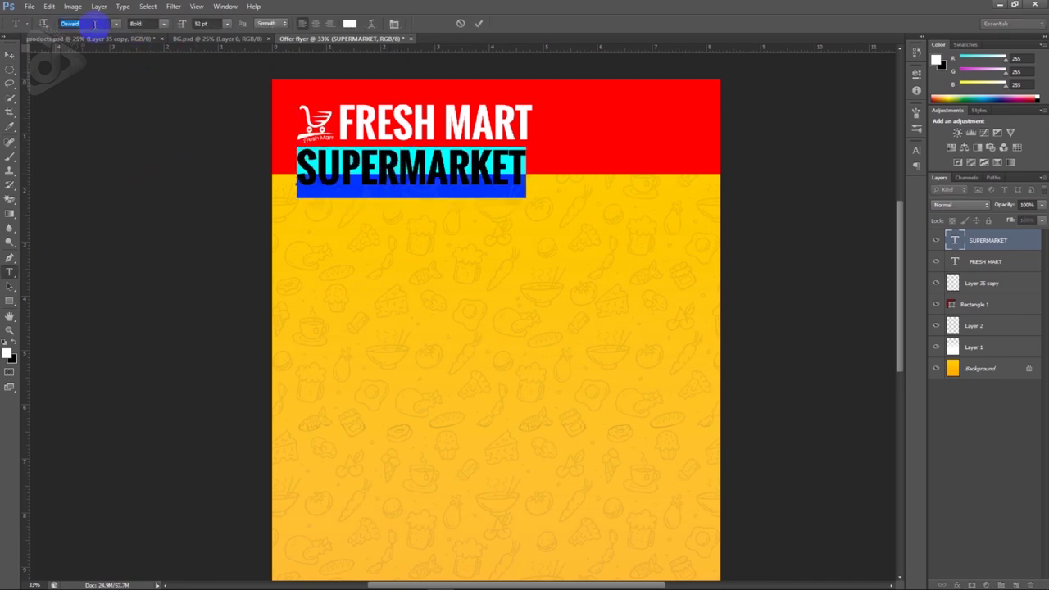
{"action": "type", "text": "Poppins"}
{"action": "key", "text": "Return"}
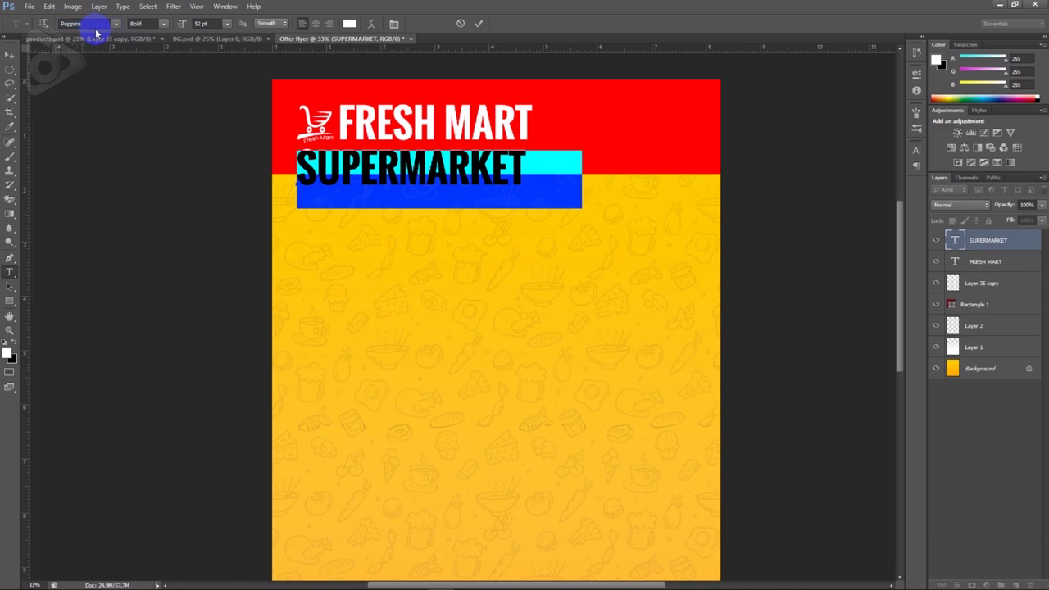
{"action": "left_click", "coordinate": [164, 25]}
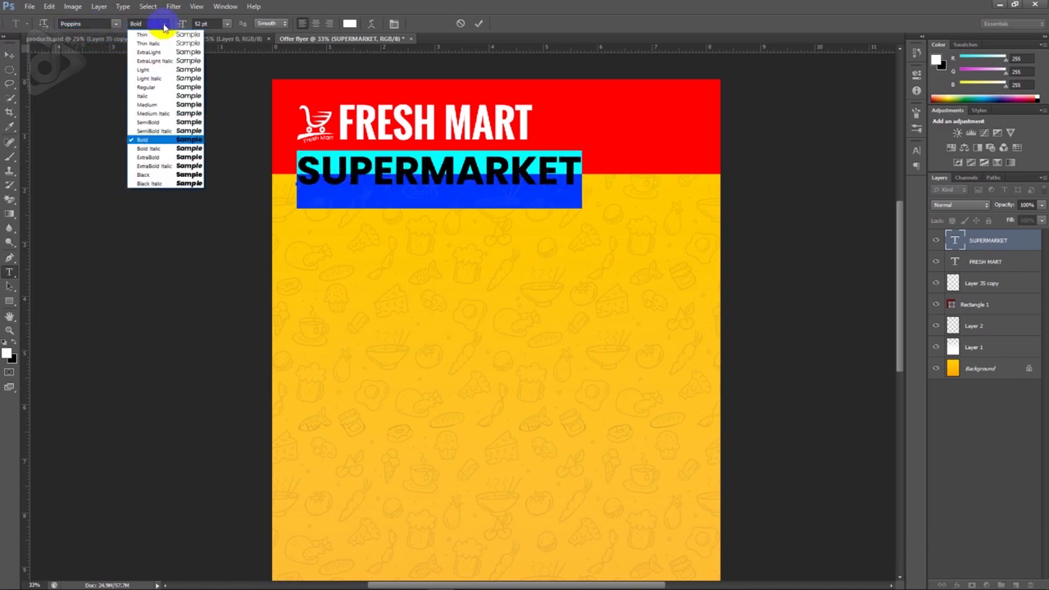
{"action": "left_click", "coordinate": [168, 87]}
{"action": "left_click", "coordinate": [205, 24]}
{"action": "type", "text": "22"}
{"action": "key", "text": "Return"}
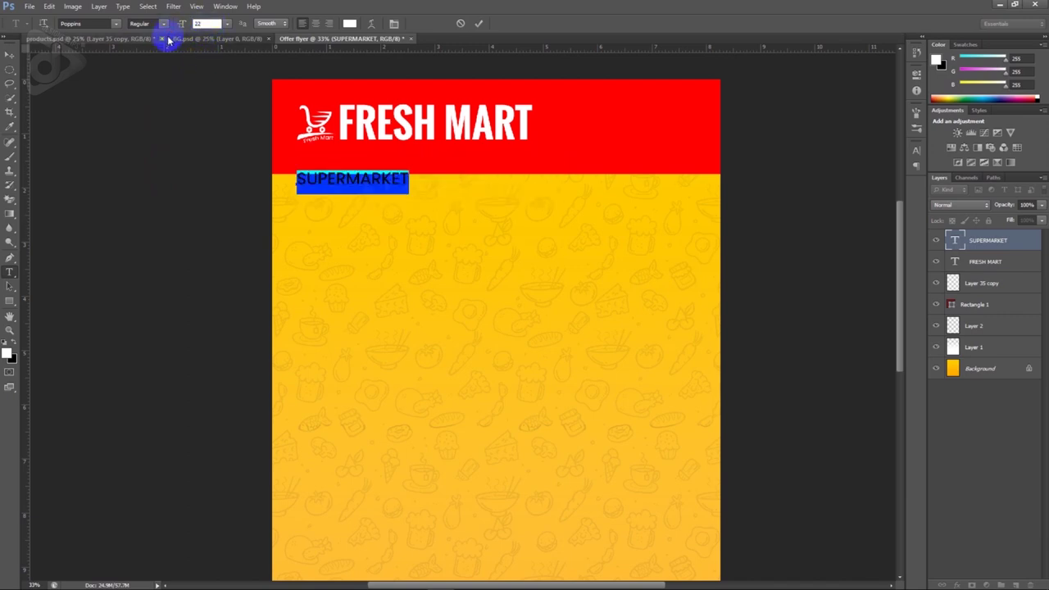
{"action": "left_click", "coordinate": [10, 52]}
{"action": "left_click_drag", "start_coordinate": [408, 200], "coordinate": [410, 171]}
{"action": "scroll", "coordinate": [410, 170], "scroll_direction": "up", "scroll_amount": 3}
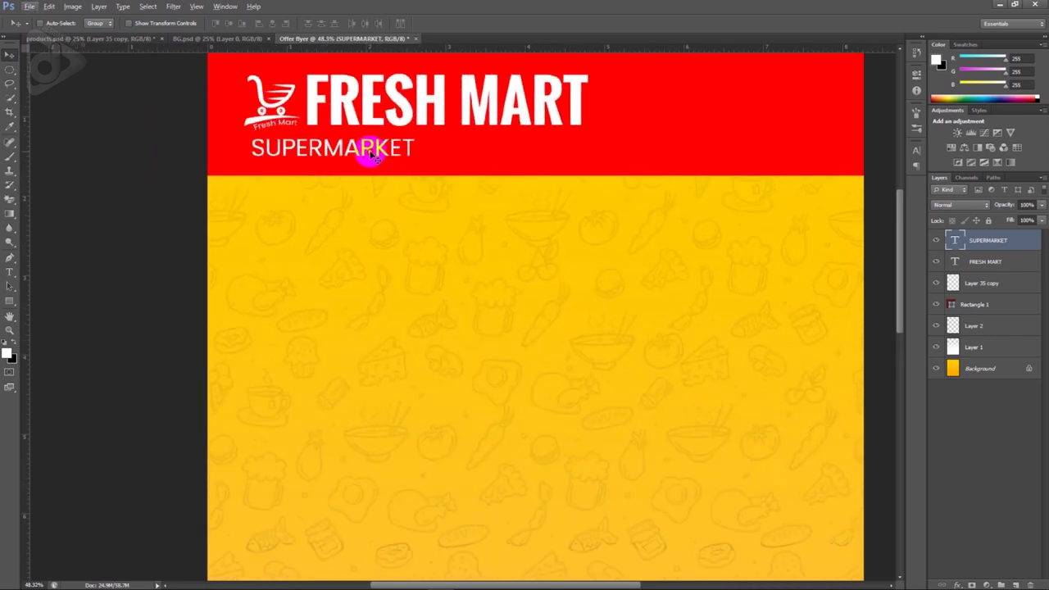
{"action": "scroll", "coordinate": [373, 156], "scroll_direction": "up", "scroll_amount": 2}
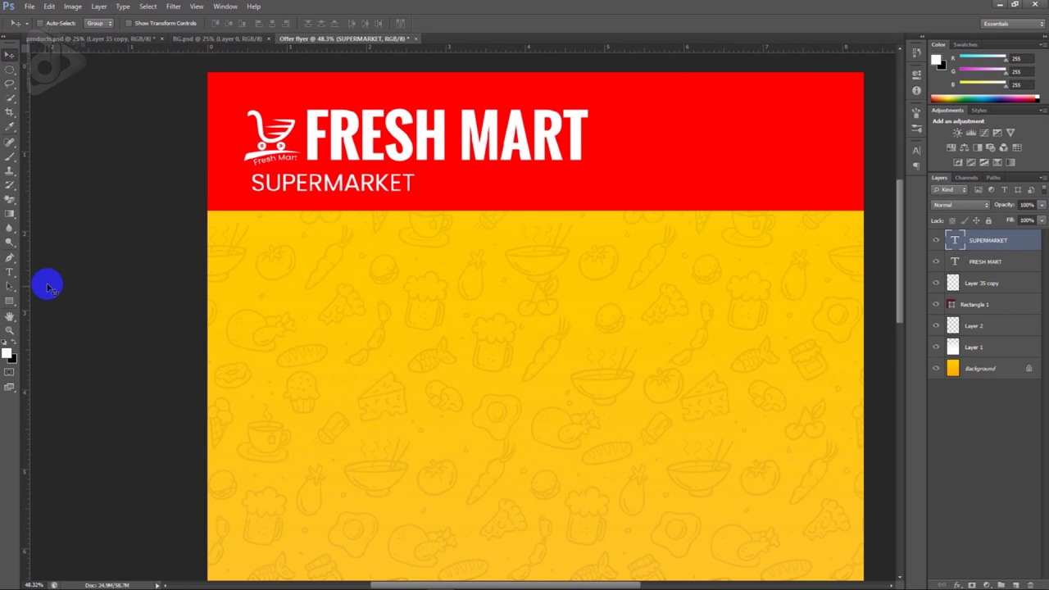
Step: Draw a black-filled bar across the SUPERMARKET line and place it behind the text
{"action": "left_click", "coordinate": [9, 301]}
{"action": "left_click_drag", "start_coordinate": [267, 174], "coordinate": [244, 174]}
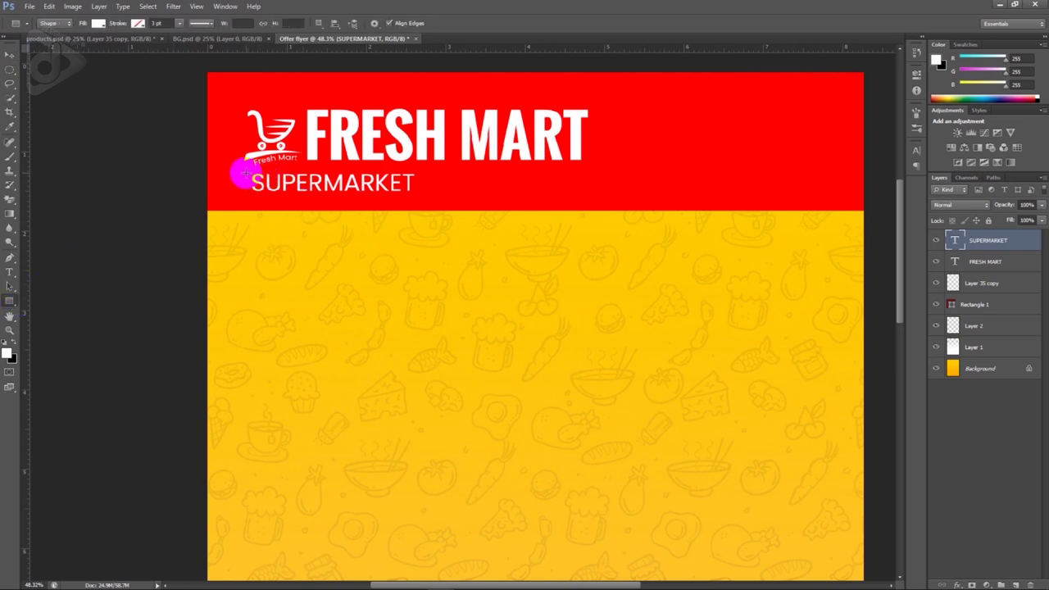
{"action": "left_click_drag", "start_coordinate": [243, 168], "coordinate": [587, 194]}
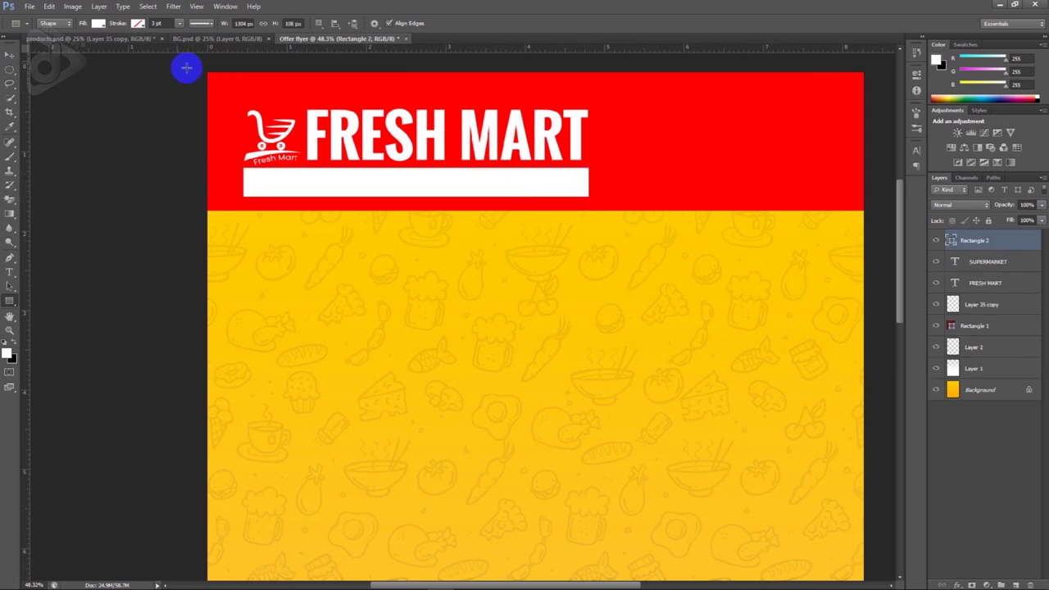
{"action": "left_click", "coordinate": [99, 24]}
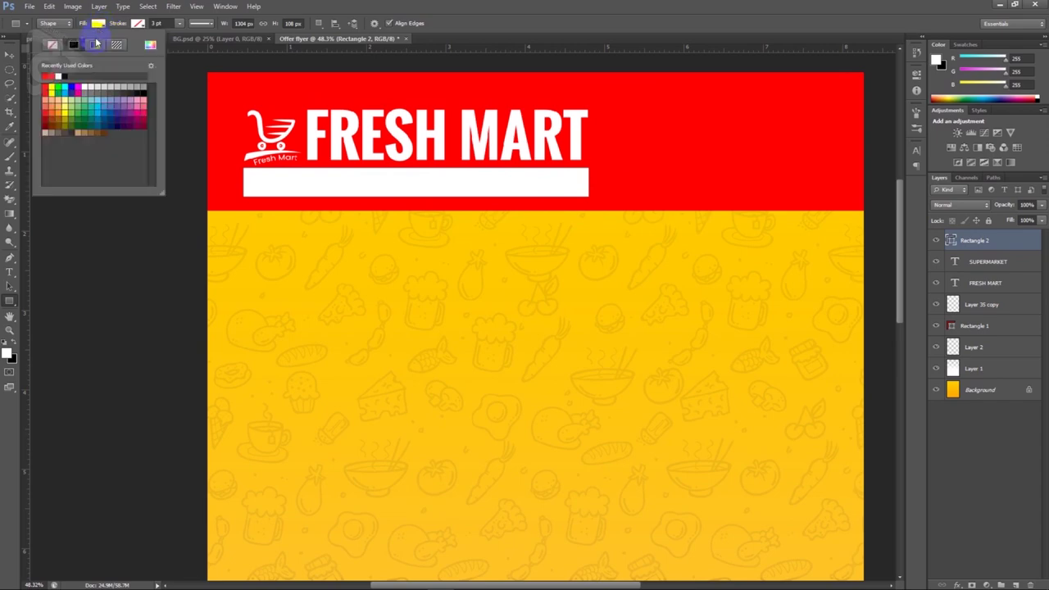
{"action": "left_click", "coordinate": [67, 75]}
{"action": "left_click", "coordinate": [10, 54]}
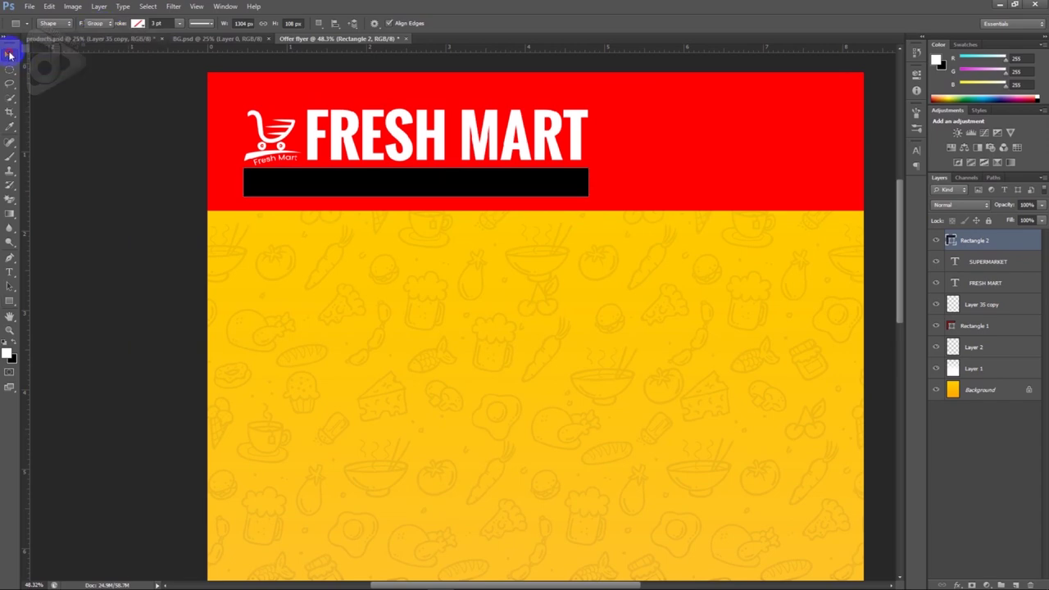
{"action": "left_click_drag", "start_coordinate": [1002, 240], "coordinate": [1002, 272]}
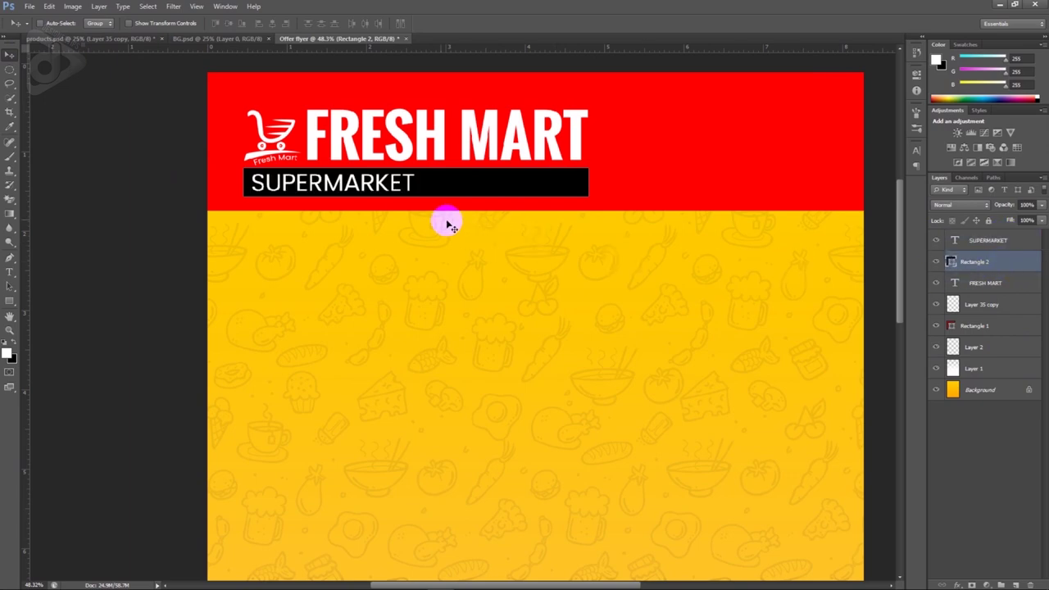
Step: Set SUPERMARKET's tracking to 640 so it spans the black bar
{"action": "key", "text": "t"}
{"action": "left_click", "coordinate": [382, 185]}
{"action": "double_click", "coordinate": [382, 185]}
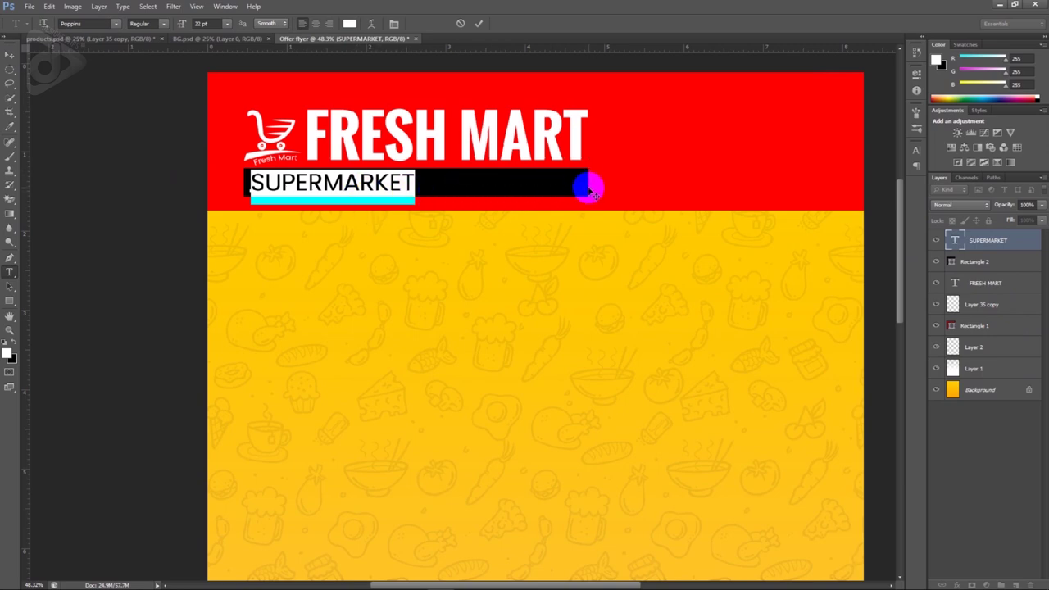
{"action": "key", "text": "ctrl+t"}
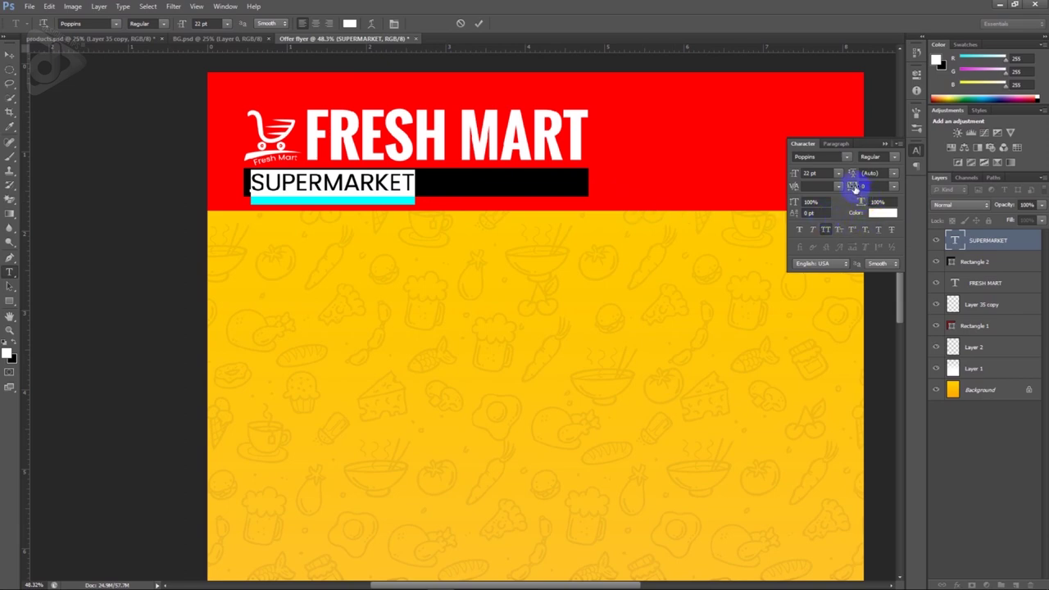
{"action": "left_click_drag", "start_coordinate": [855, 188], "coordinate": [872, 188]}
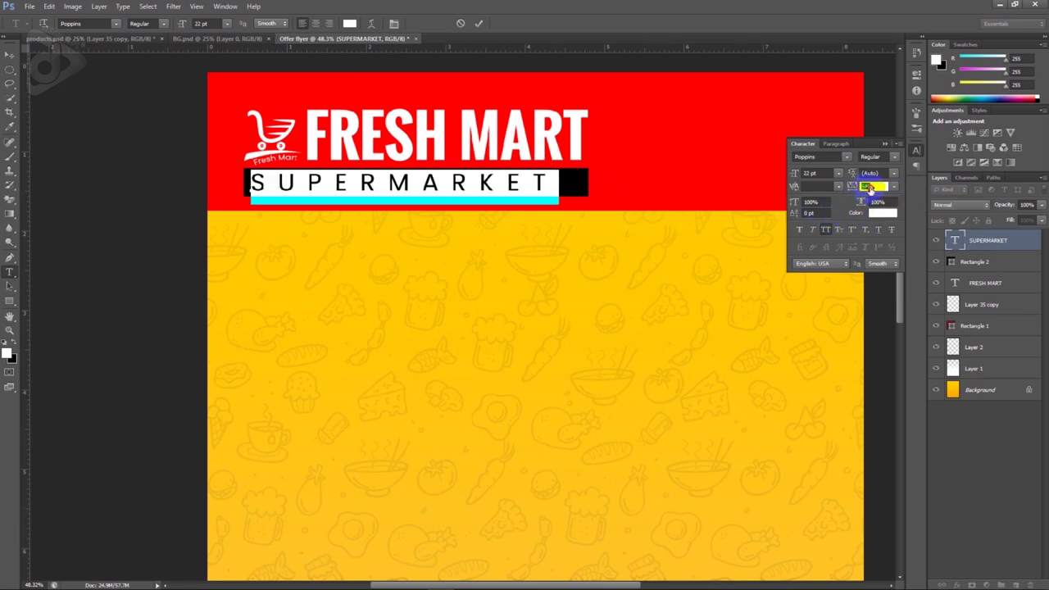
{"action": "left_click", "coordinate": [835, 194]}
{"action": "left_click", "coordinate": [562, 180]}
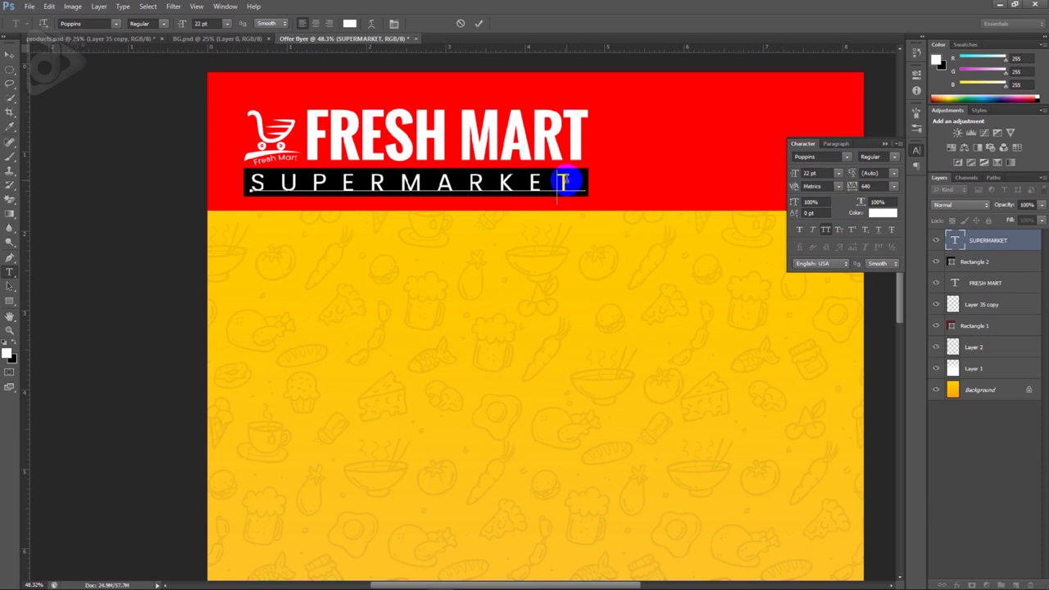
{"action": "left_click", "coordinate": [11, 55]}
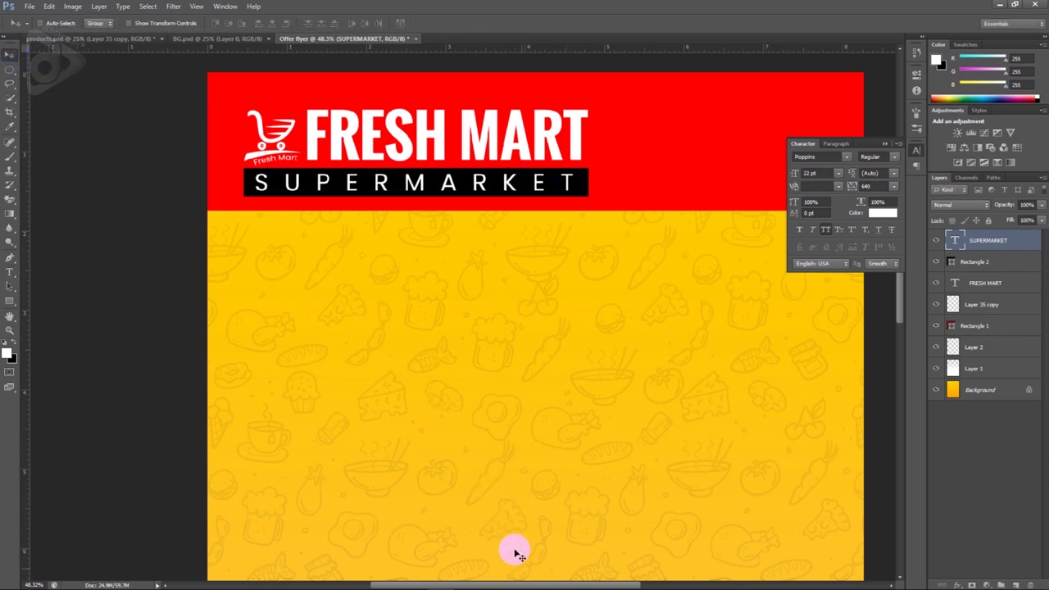
{"action": "left_click", "coordinate": [547, 582]}
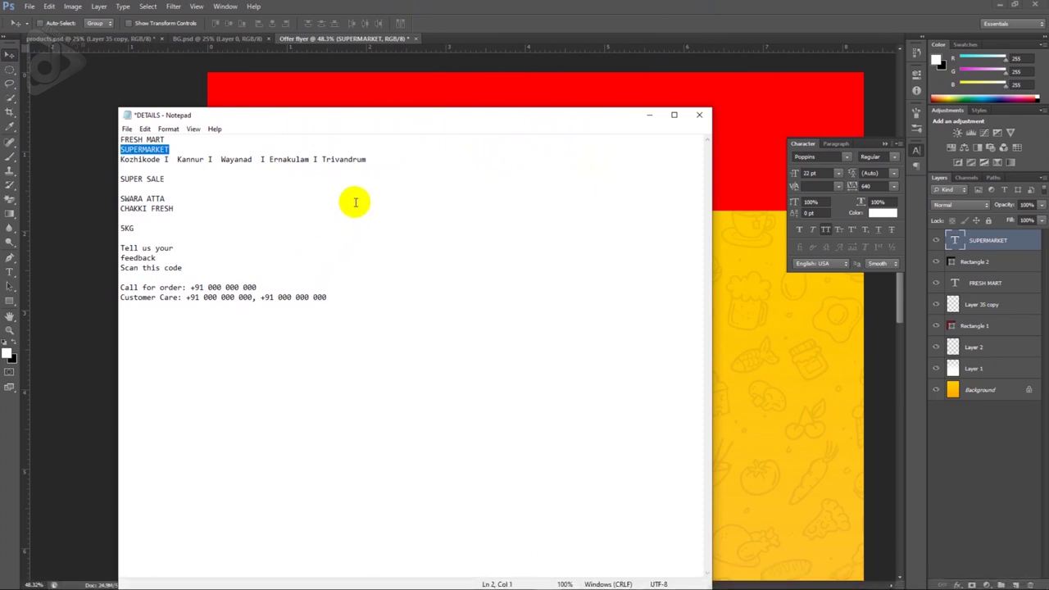
Step: Copy the city-names line from the notes and paste it below SUPERMARKET
{"action": "left_click_drag", "start_coordinate": [367, 159], "coordinate": [112, 160]}
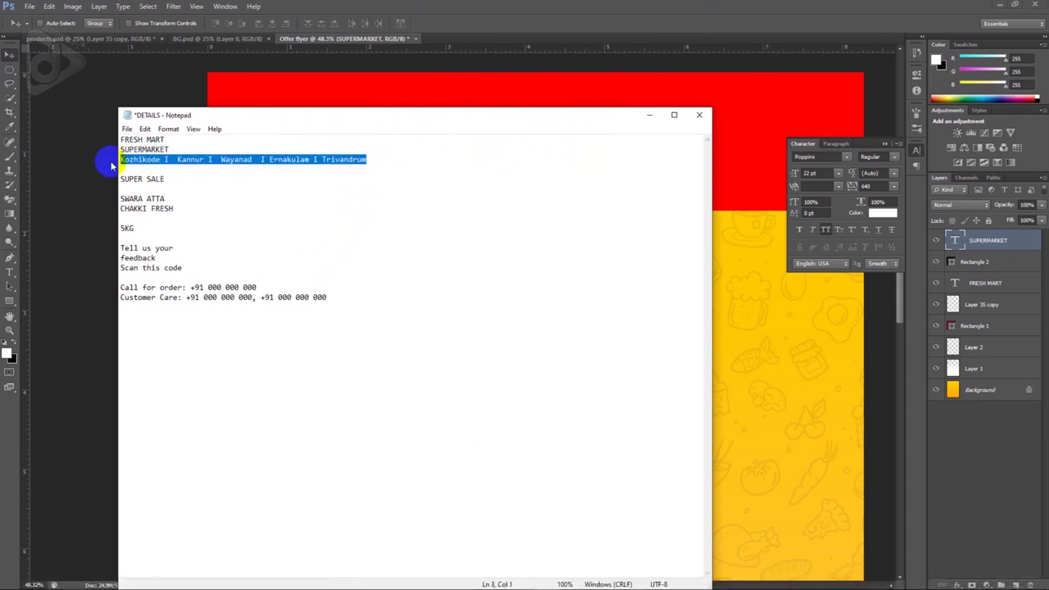
{"action": "left_click", "coordinate": [97, 168]}
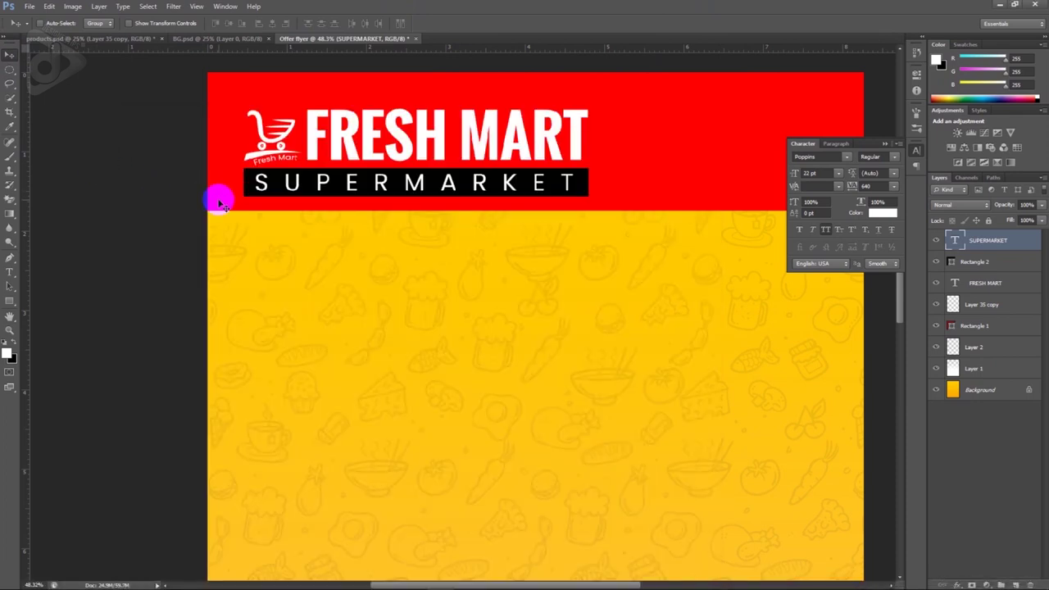
{"action": "key", "text": "t"}
{"action": "left_click", "coordinate": [248, 211]}
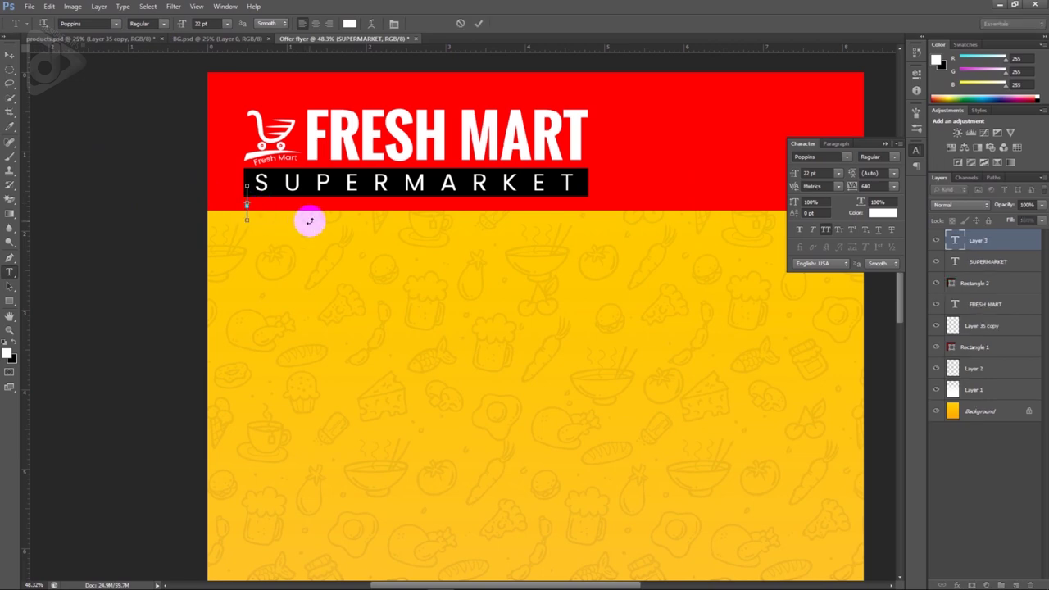
{"action": "key", "text": "ctrl+v"}
Step: Set the city names to 0 tracking and 11 pt size
{"action": "key", "text": "ctrl+a"}
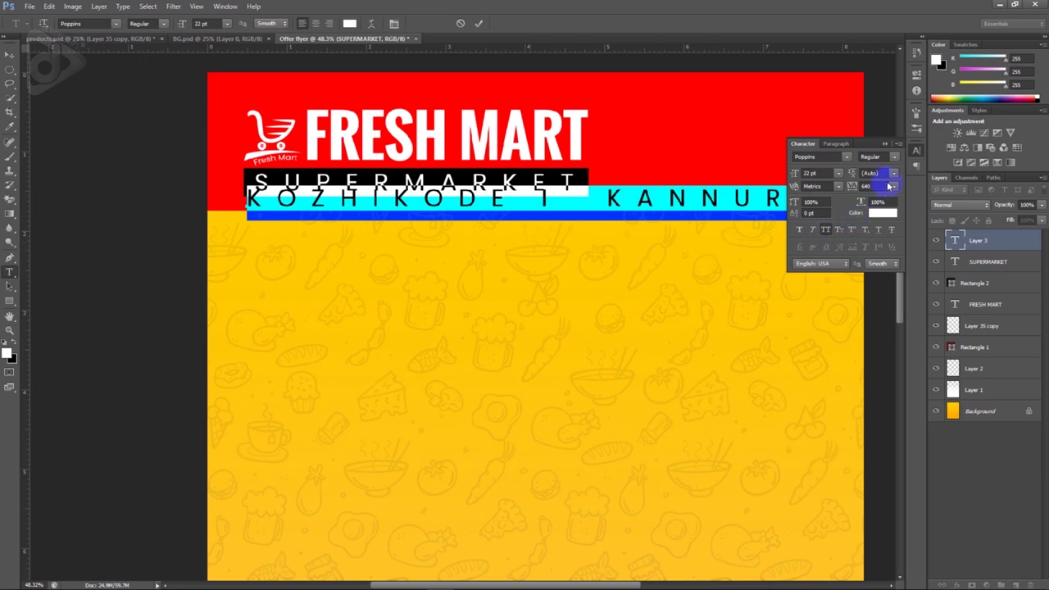
{"action": "left_click_drag", "start_coordinate": [880, 186], "coordinate": [832, 197]}
{"action": "type", "text": "0"}
{"action": "key", "text": "Return"}
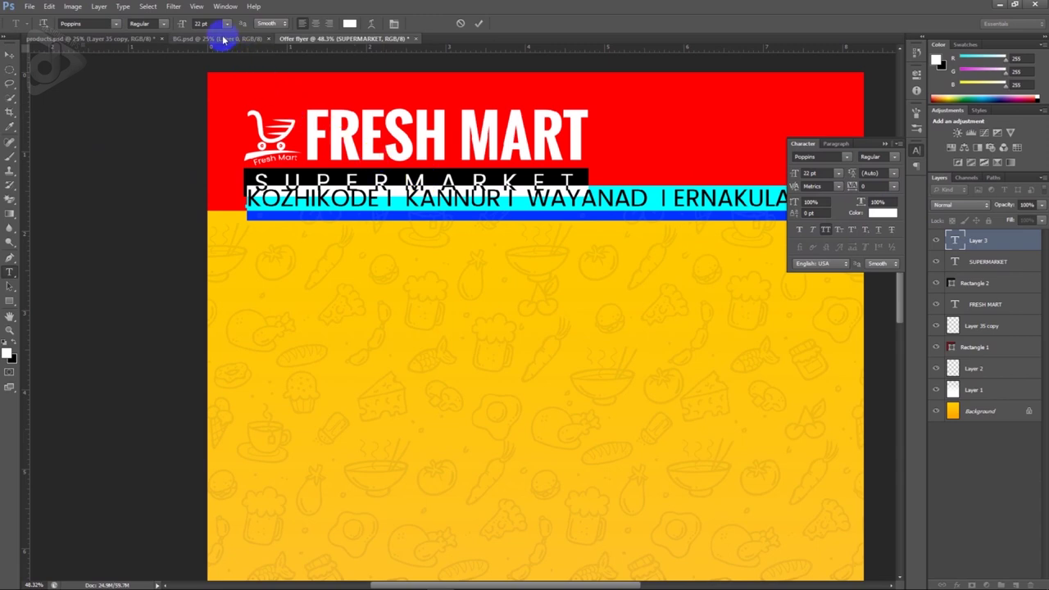
{"action": "left_click_drag", "start_coordinate": [211, 23], "coordinate": [171, 33]}
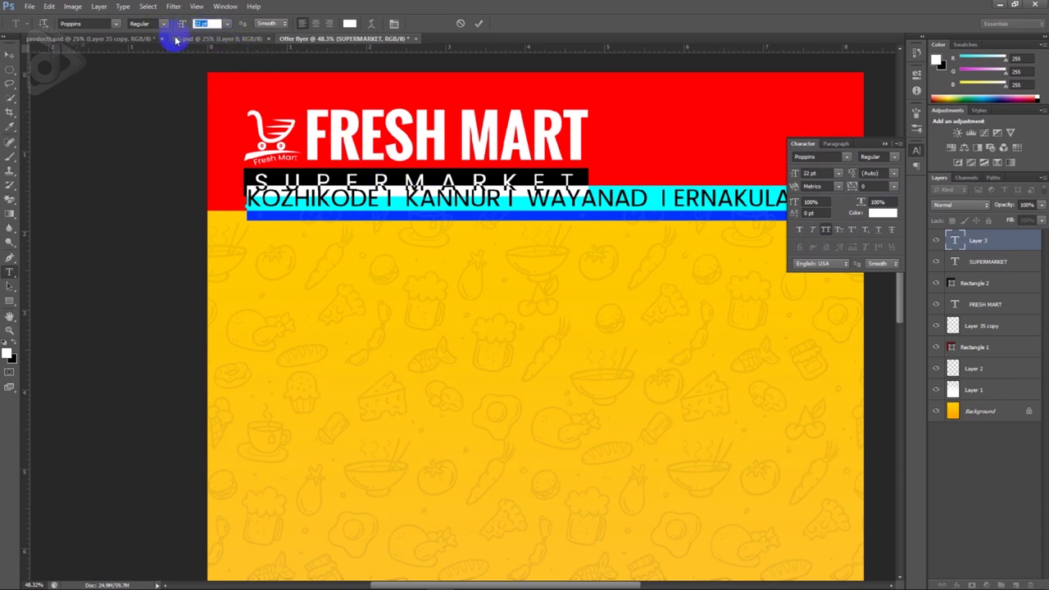
{"action": "type", "text": "11"}
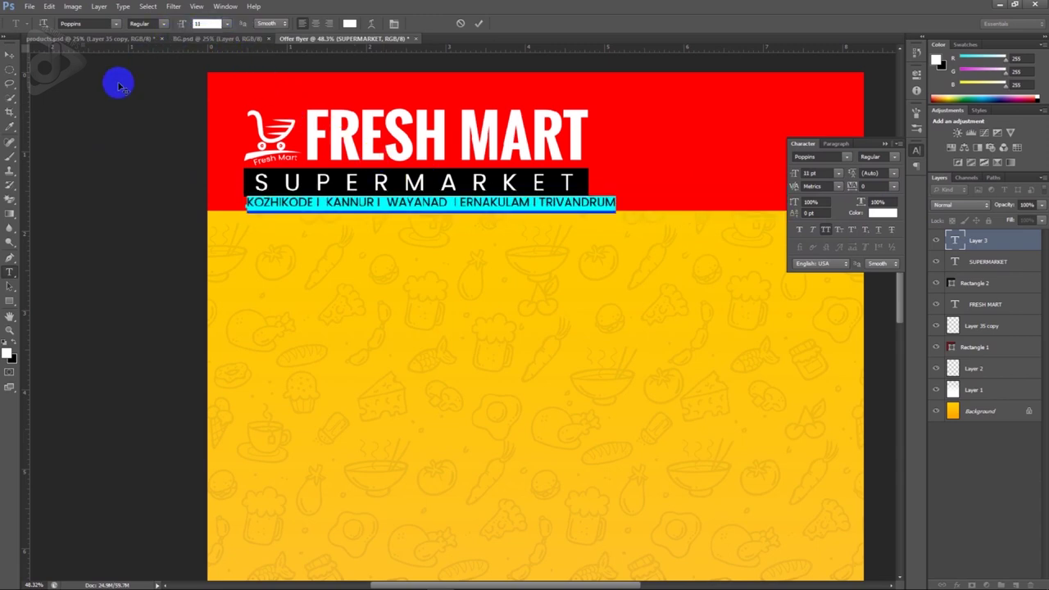
{"action": "left_click", "coordinate": [7, 56]}
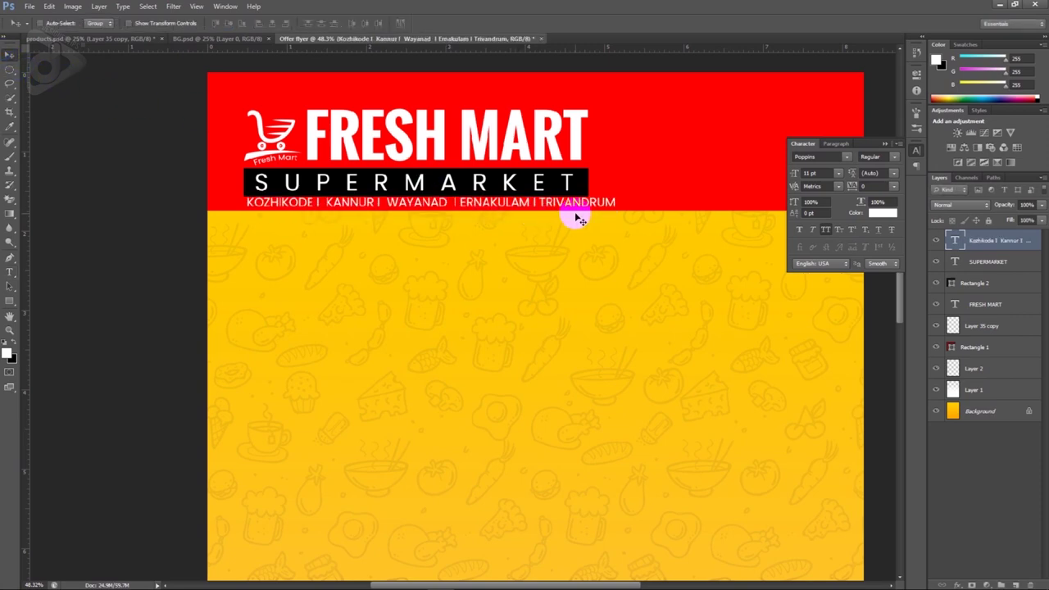
Step: Nudge the city names under the SUPERMARKET bar and scale them slightly to fit
{"action": "key", "text": "shift+Left"}
{"action": "key", "text": "shift+Down"}
{"action": "key", "text": "Down"}
{"action": "key", "text": "Down"}
{"action": "key", "text": "Down"}
{"action": "key", "text": "Left"}
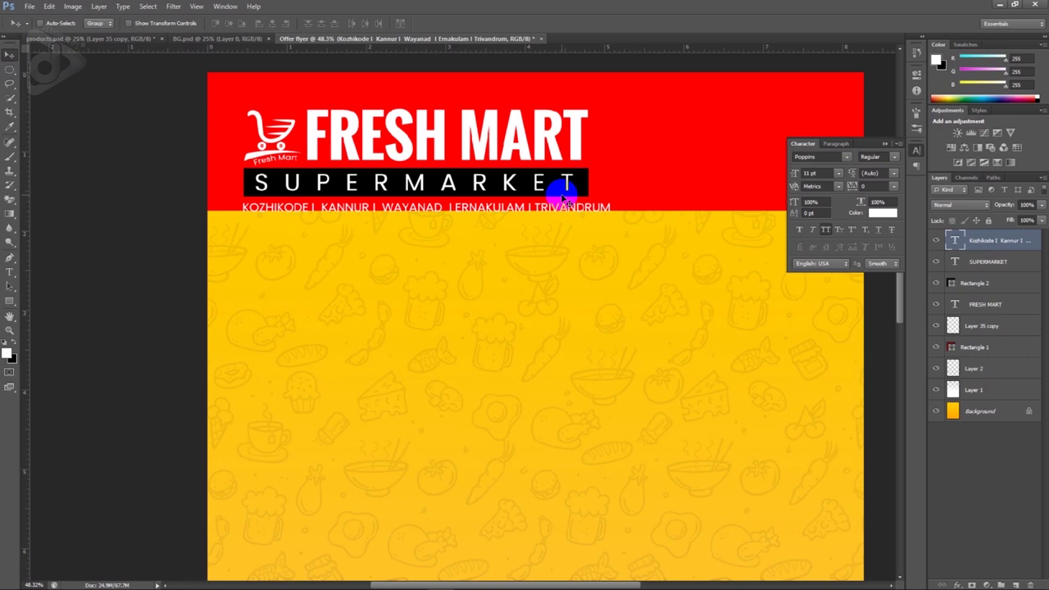
{"action": "key", "text": "ctrl+t"}
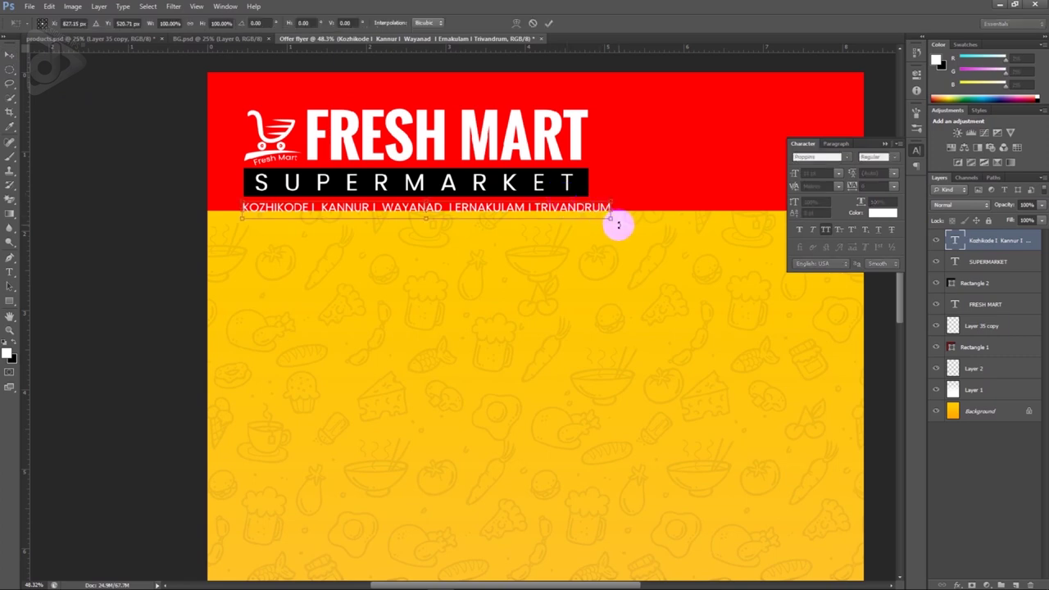
{"action": "left_click_drag", "start_coordinate": [608, 221], "coordinate": [595, 214]}
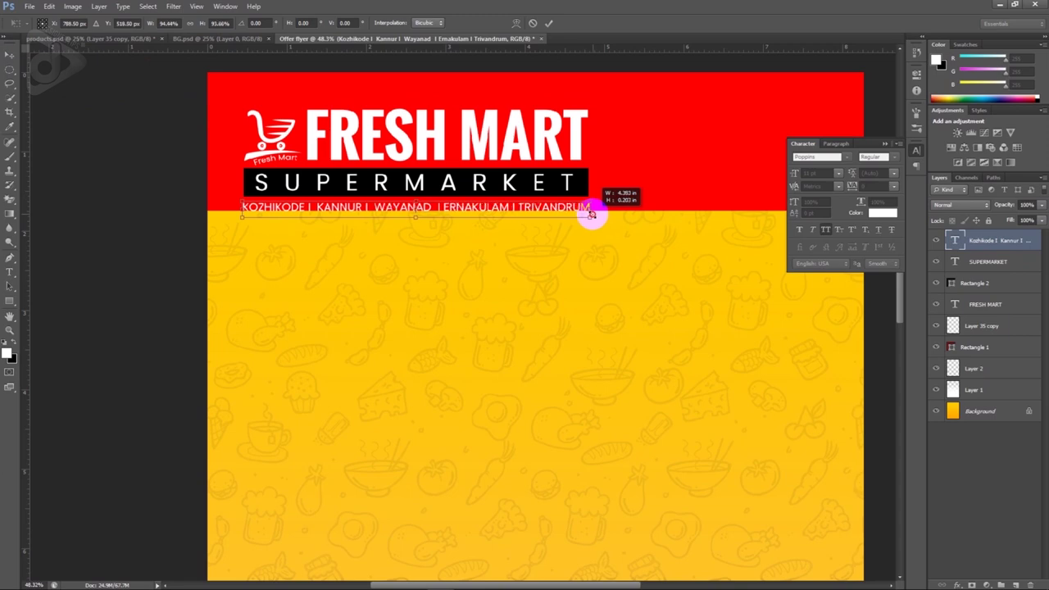
{"action": "left_click_drag", "start_coordinate": [592, 214], "coordinate": [591, 215]}
{"action": "key", "text": "Return"}
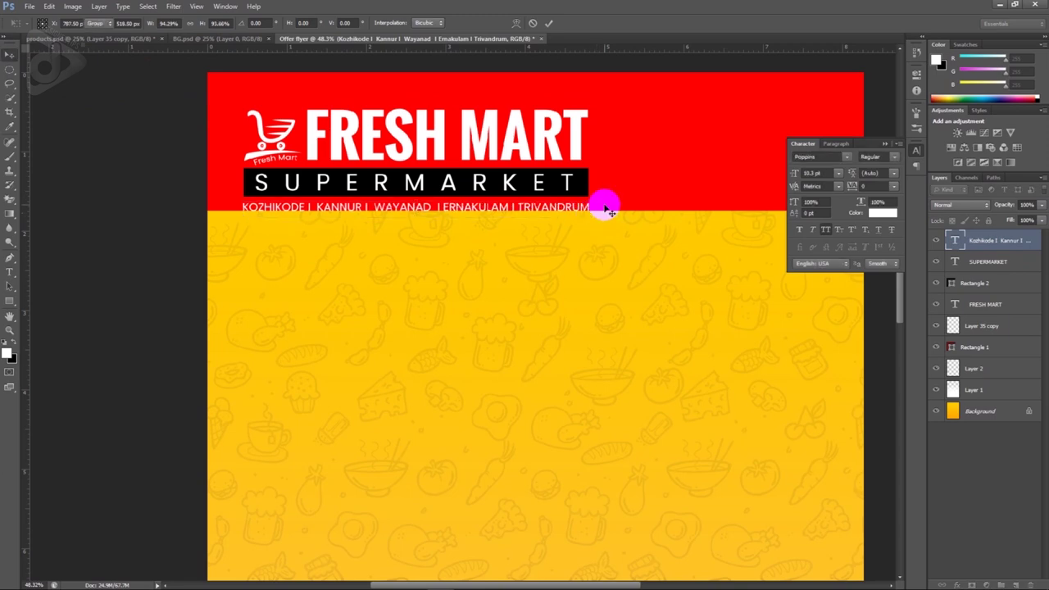
{"action": "right_click", "coordinate": [627, 137]}
{"action": "left_click", "coordinate": [640, 142]}
Step: Stretch the red header rectangle down to about 107% height, past the city names
{"action": "key", "text": "ctrl+t"}
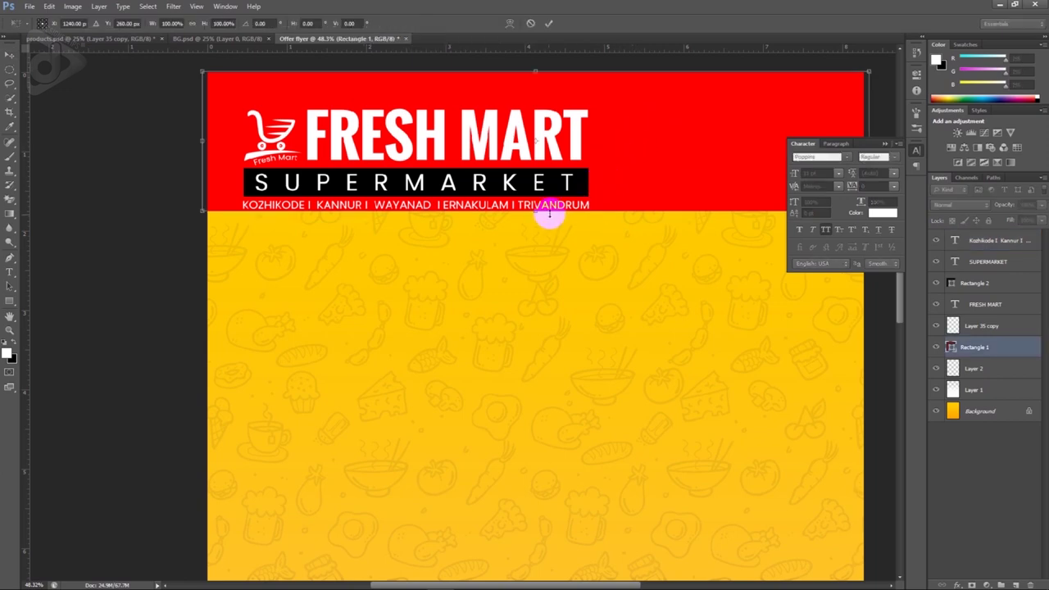
{"action": "left_click_drag", "start_coordinate": [536, 211], "coordinate": [538, 223]}
{"action": "key", "text": "Return"}
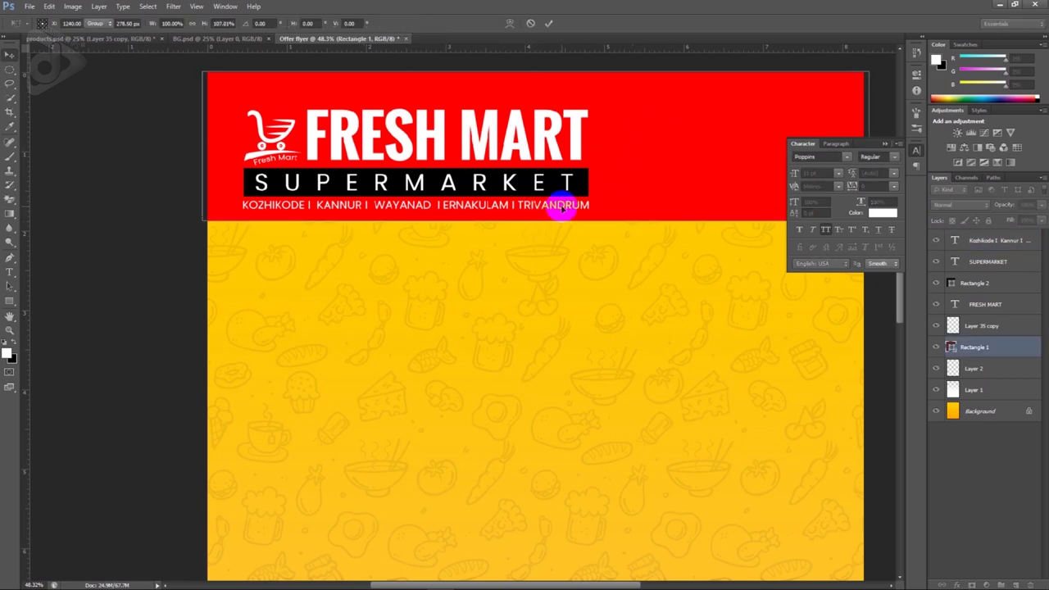
{"action": "scroll", "coordinate": [563, 206], "scroll_direction": "down", "scroll_amount": 1}
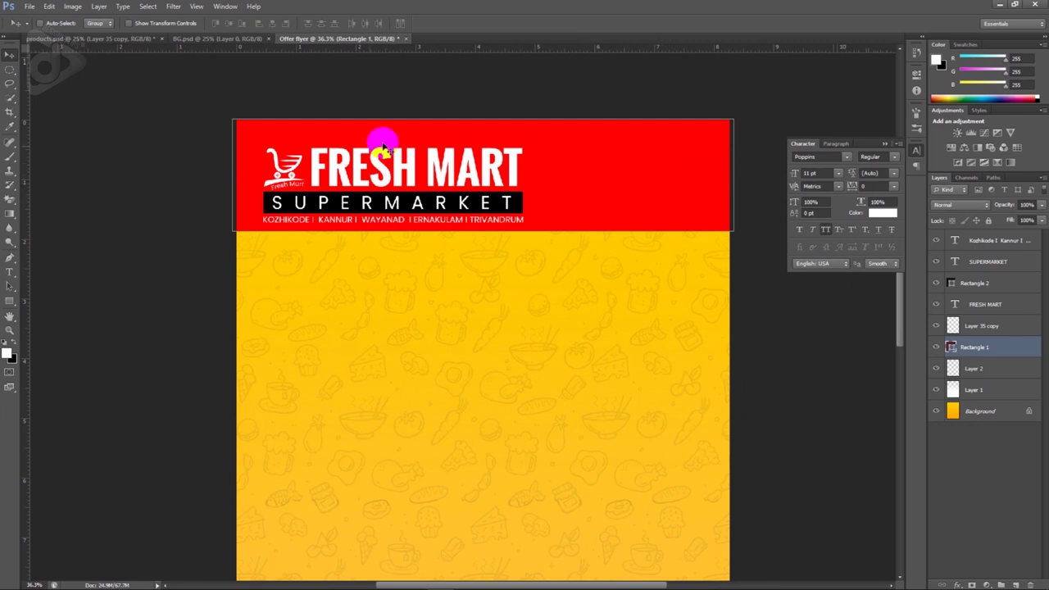
Step: Drag the yellow-and-black caption tag from products.psd into the Offer flyer
{"action": "left_click", "coordinate": [138, 41]}
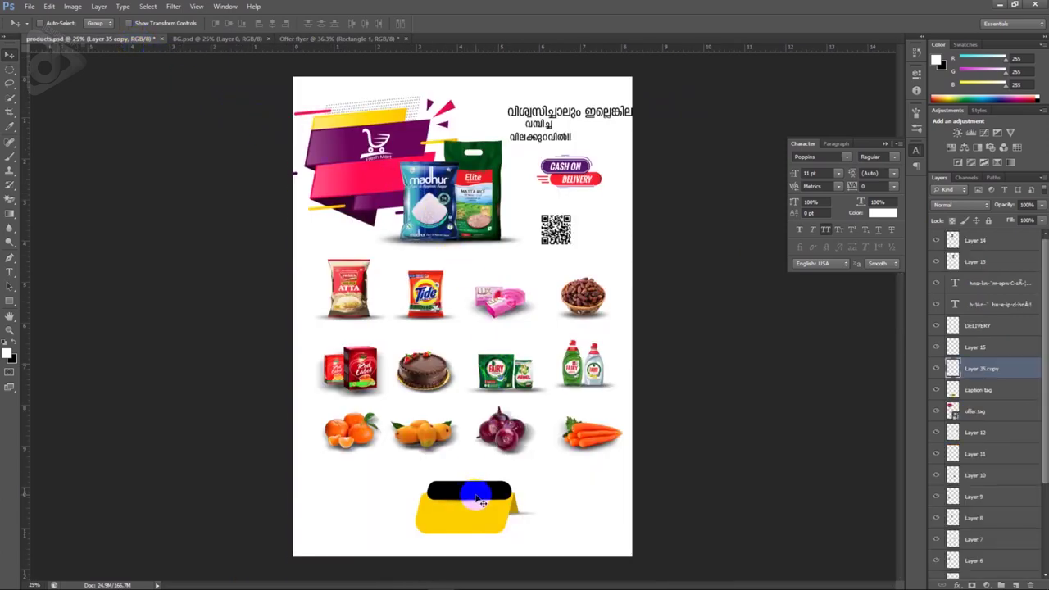
{"action": "left_click_drag", "start_coordinate": [480, 501], "coordinate": [259, 50]}
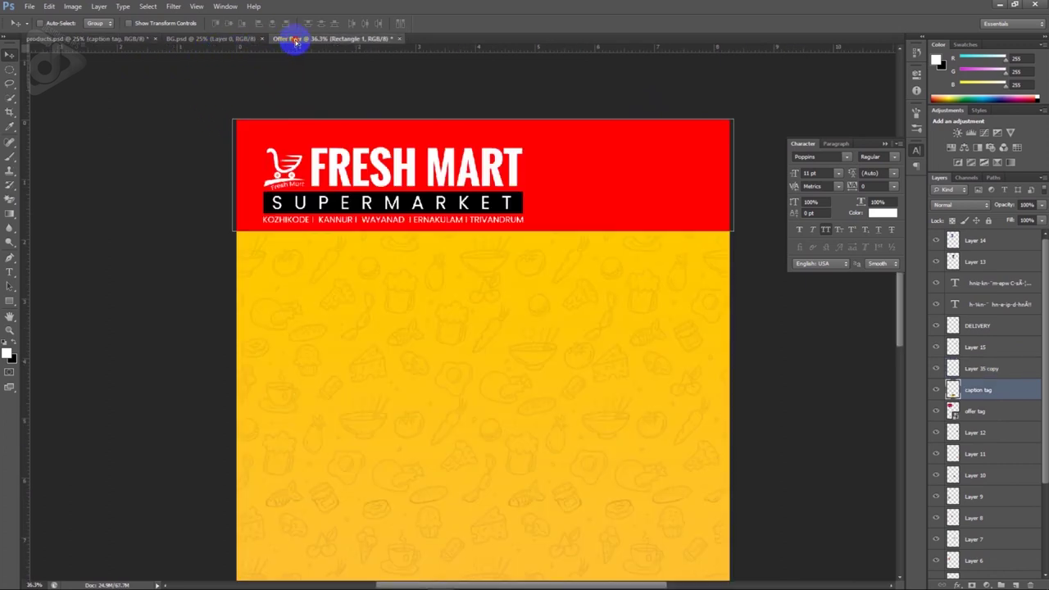
{"action": "mouse_move", "coordinate": [259, 50]}
{"action": "left_mouse_down"}
{"action": "mouse_move", "coordinate": [609, 195]}
{"action": "mouse_move", "coordinate": [679, 184]}
{"action": "left_mouse_up"}
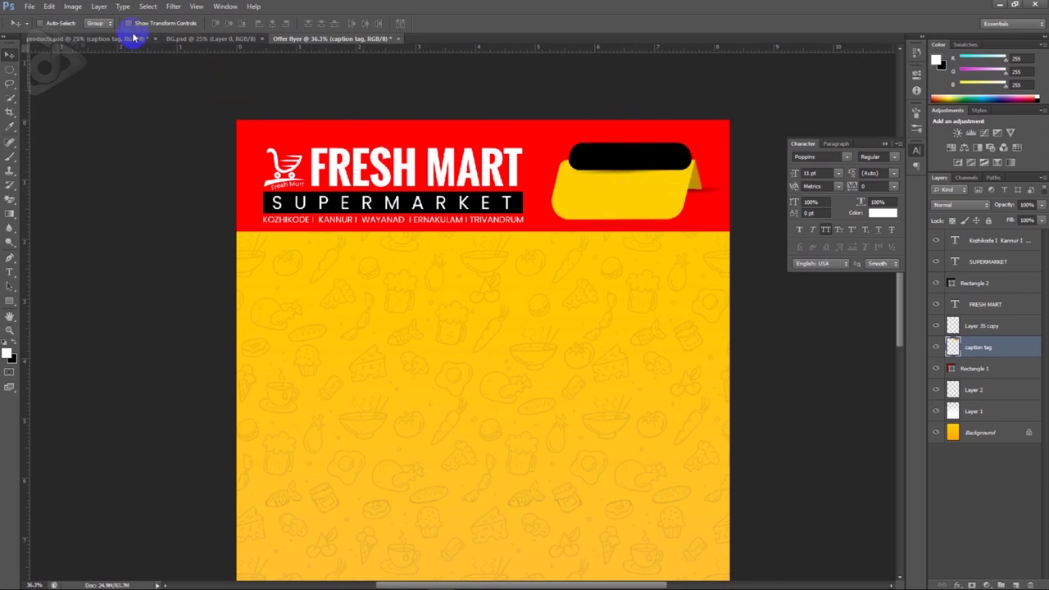
Step: Select both Malayalam text layers in products.psd and drag them into the flyer
{"action": "left_click", "coordinate": [133, 38]}
{"action": "right_click", "coordinate": [579, 116]}
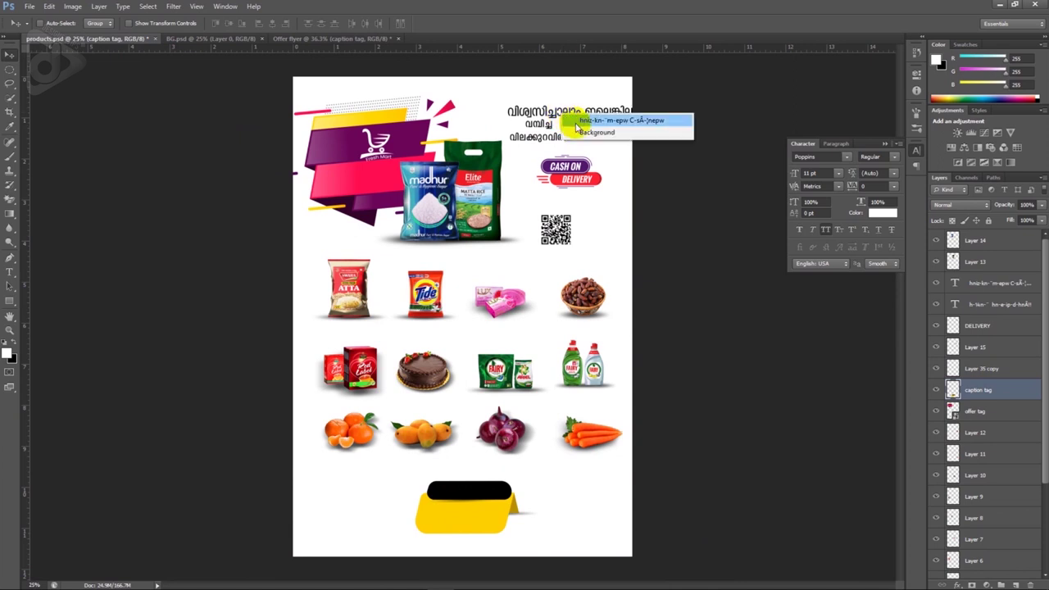
{"action": "left_click", "coordinate": [621, 120]}
{"action": "left_click", "coordinate": [558, 124], "text": "ctrl+shift"}
{"action": "mouse_move", "coordinate": [557, 124]}
{"action": "left_mouse_down"}
{"action": "mouse_move", "coordinate": [406, 104]}
{"action": "mouse_move", "coordinate": [540, 187]}
{"action": "mouse_move", "coordinate": [592, 236]}
{"action": "left_mouse_up"}
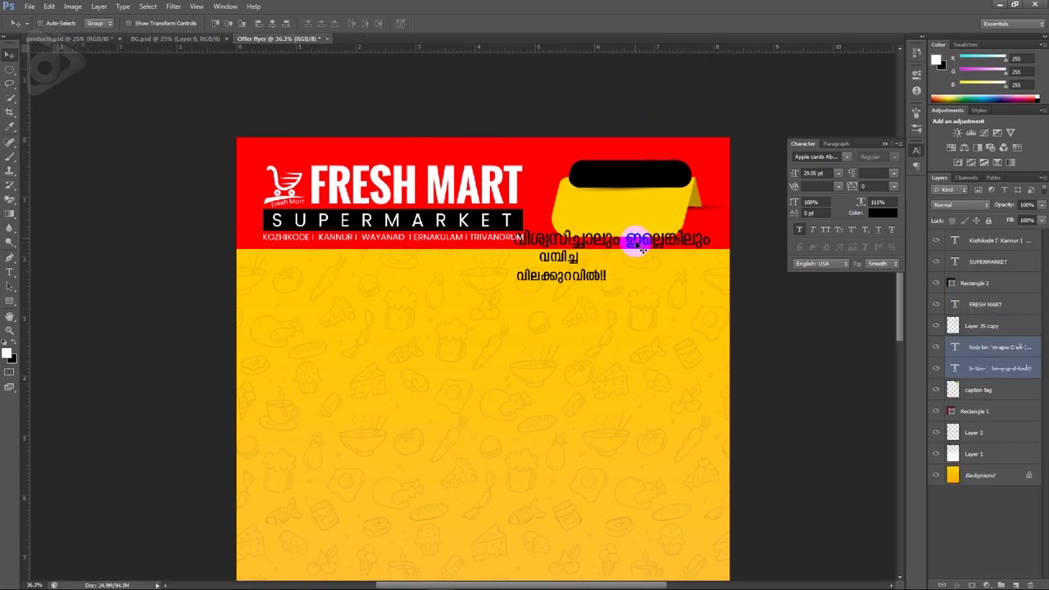
Step: Move the first Malayalam line onto the caption tag and make it white Faux Italic
{"action": "right_click", "coordinate": [634, 241]}
{"action": "left_click", "coordinate": [664, 245]}
{"action": "left_click_drag", "start_coordinate": [664, 245], "coordinate": [665, 192]}
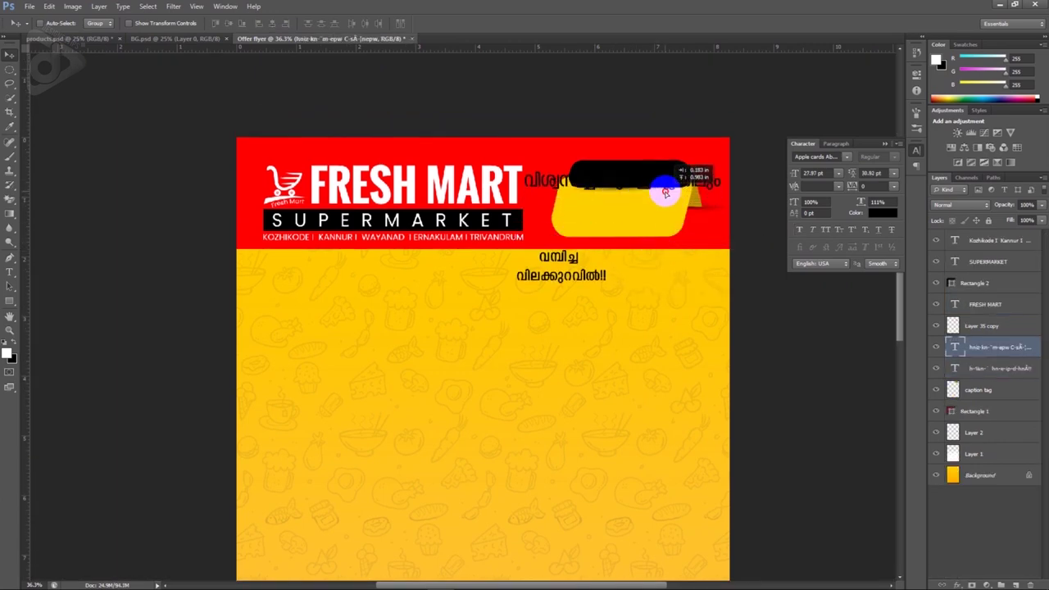
{"action": "double_click", "coordinate": [668, 194]}
{"action": "key", "text": "ctrl+a"}
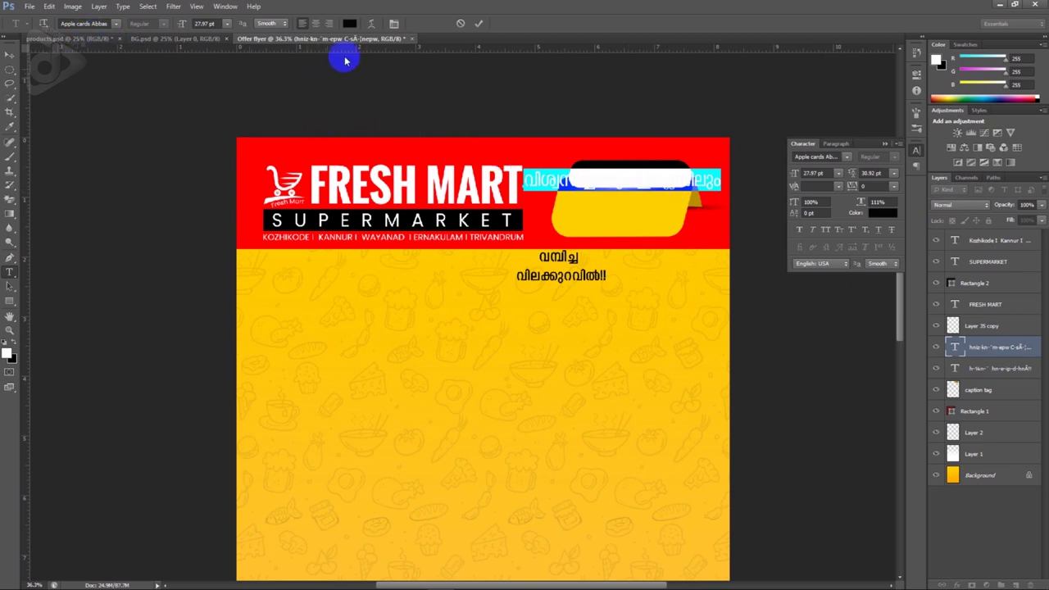
{"action": "left_click", "coordinate": [349, 23]}
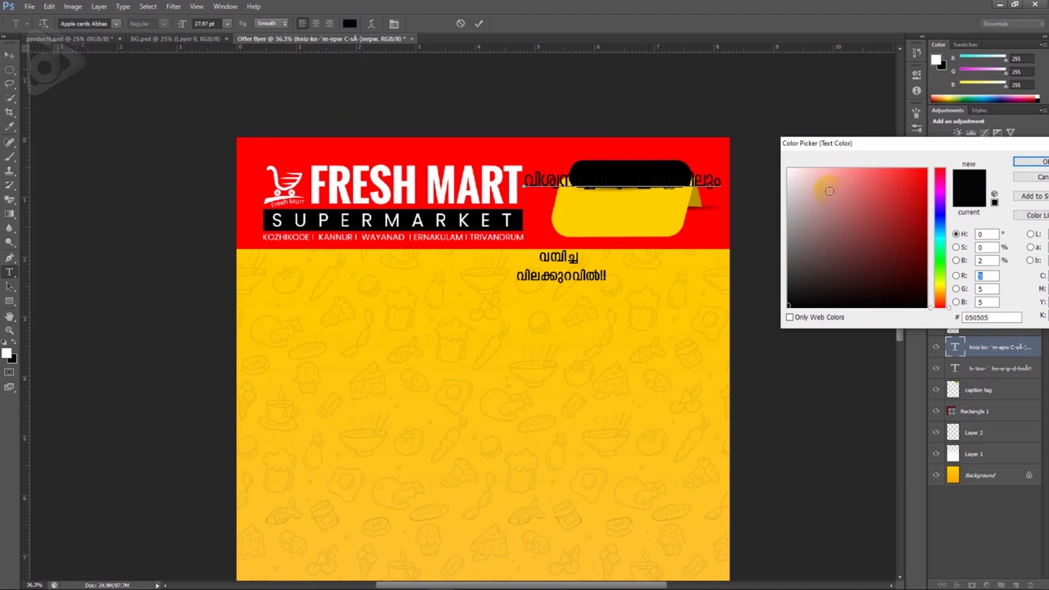
{"action": "left_click_drag", "start_coordinate": [829, 191], "coordinate": [783, 157]}
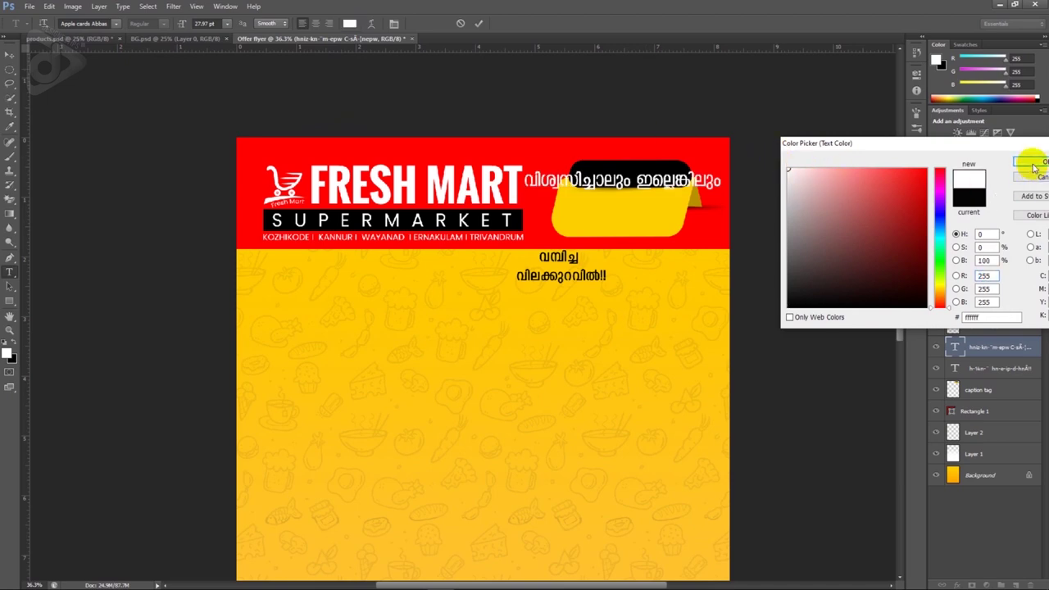
{"action": "left_click", "coordinate": [1034, 166]}
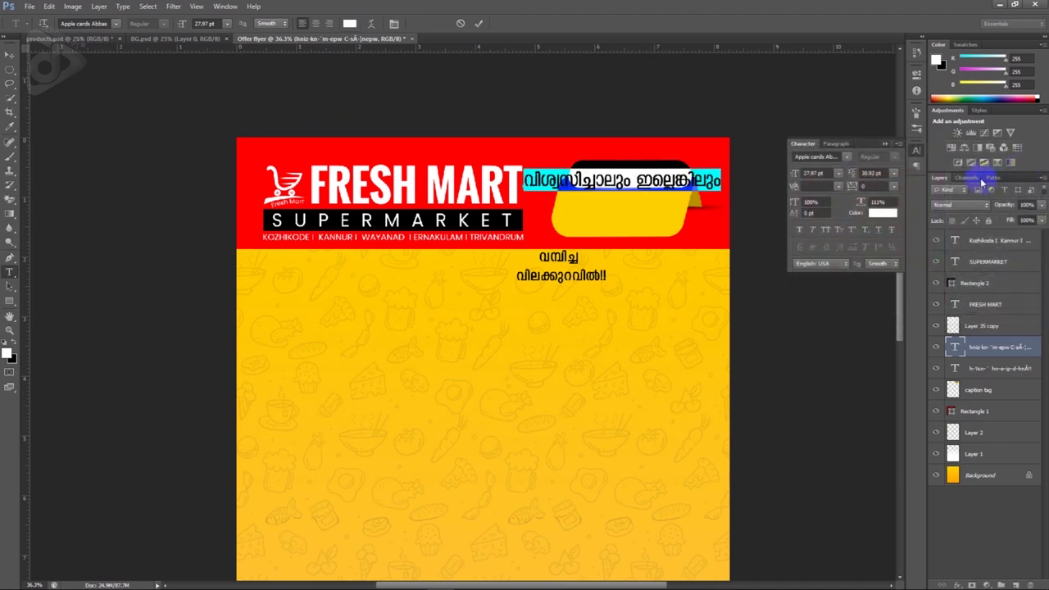
{"action": "left_click", "coordinate": [814, 233]}
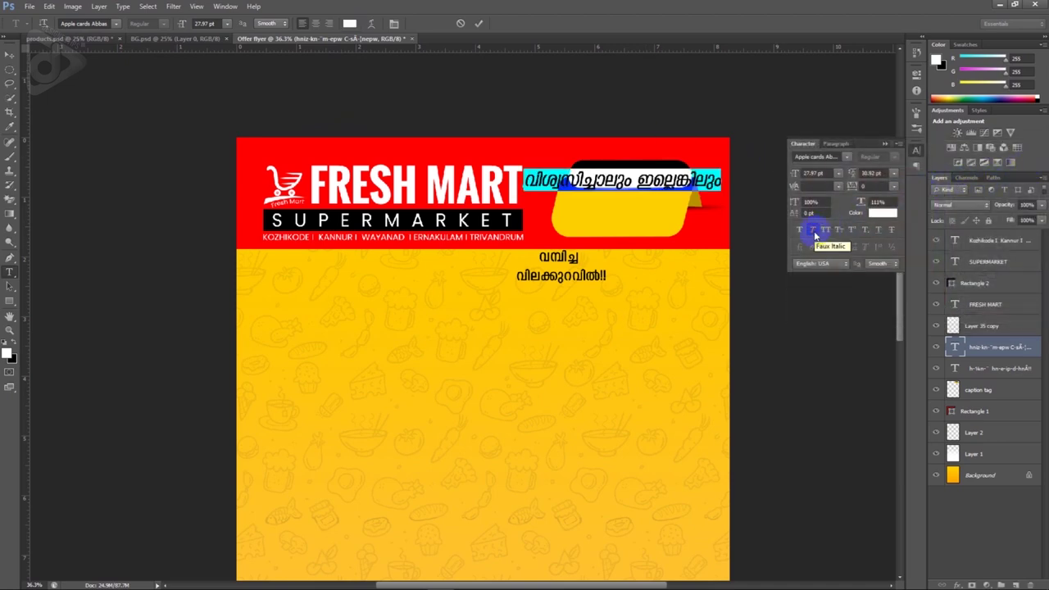
{"action": "left_click", "coordinate": [11, 54]}
Step: Scale the Malayalam line down to 14.75 pt and center it in the black strip
{"action": "key", "text": "ctrl+t"}
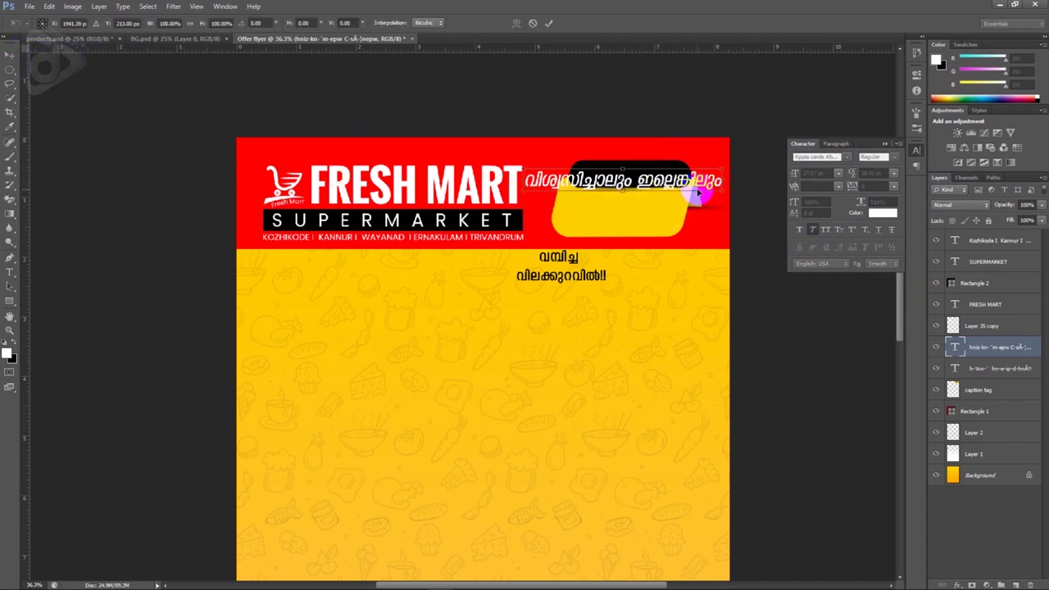
{"action": "left_click_drag", "start_coordinate": [721, 190], "coordinate": [674, 179]}
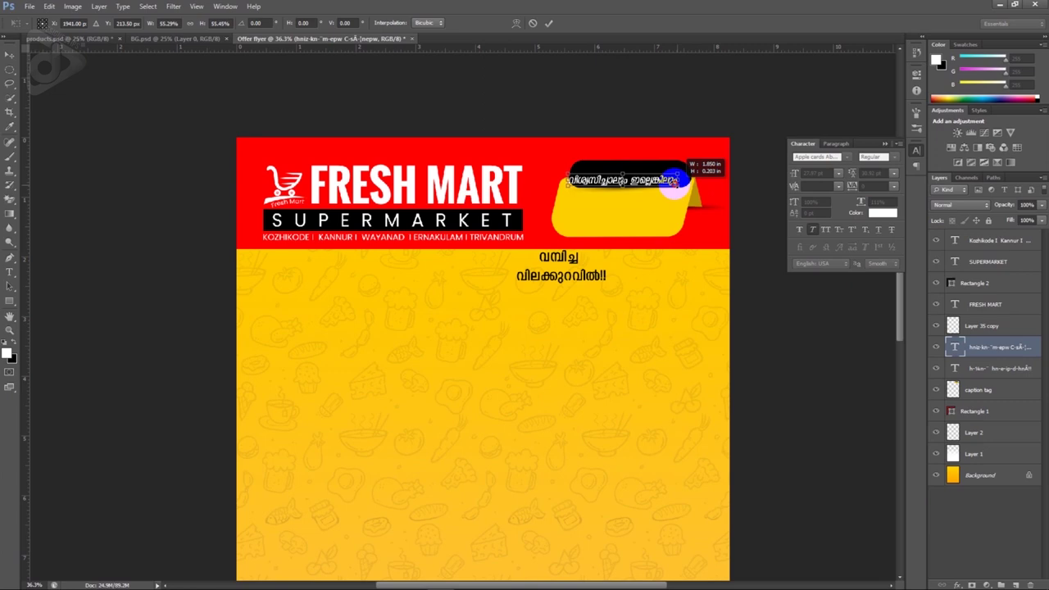
{"action": "key", "text": "Return"}
{"action": "left_click_drag", "start_coordinate": [660, 199], "coordinate": [666, 193]}
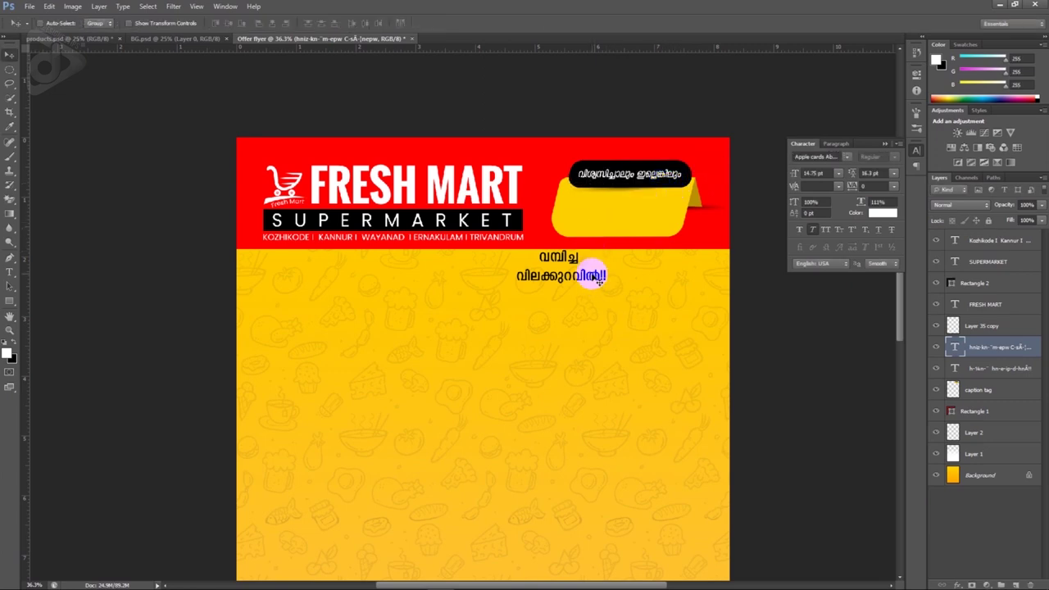
Step: Move the second Malayalam text onto the yellow tag and enlarge the word വമ്പിച്ച
{"action": "right_click", "coordinate": [593, 276]}
{"action": "left_click", "coordinate": [608, 281]}
{"action": "left_click_drag", "start_coordinate": [608, 287], "coordinate": [648, 227]}
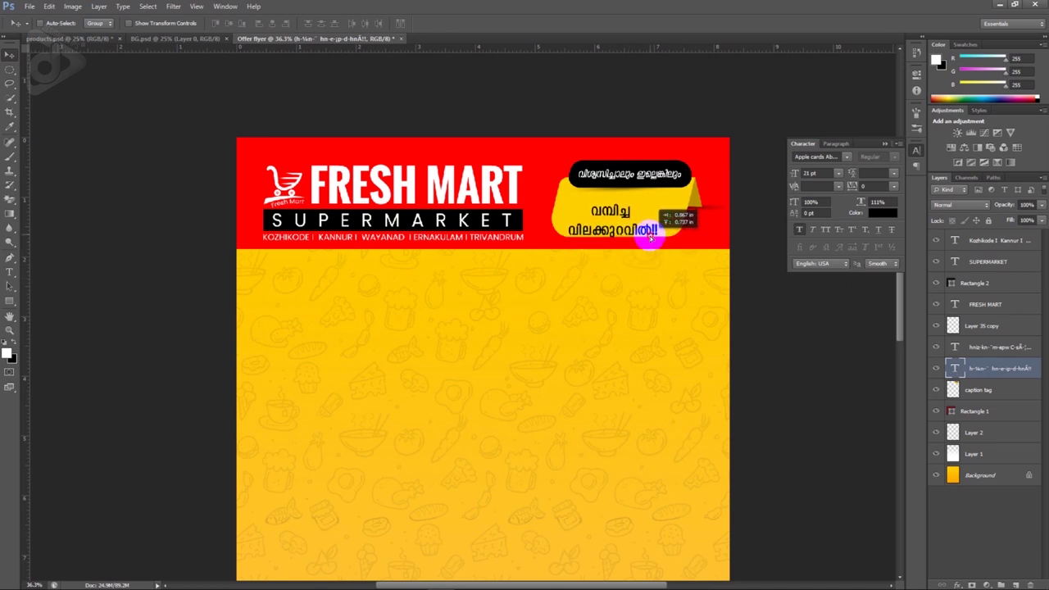
{"action": "key", "text": "t"}
{"action": "left_click_drag", "start_coordinate": [633, 203], "coordinate": [586, 205]}
{"action": "key", "text": "ctrl+shift+period"}
{"action": "key", "text": "ctrl+shift+period"}
{"action": "key", "text": "ctrl+shift+period"}
{"action": "key", "text": "ctrl+shift+period"}
{"action": "key", "text": "ctrl+shift+period"}
{"action": "key", "text": "ctrl+shift+period"}
{"action": "key", "text": "ctrl+shift+period"}
{"action": "key", "text": "ctrl+shift+period"}
{"action": "key", "text": "ctrl+shift+period"}
{"action": "key", "text": "ctrl+shift+period"}
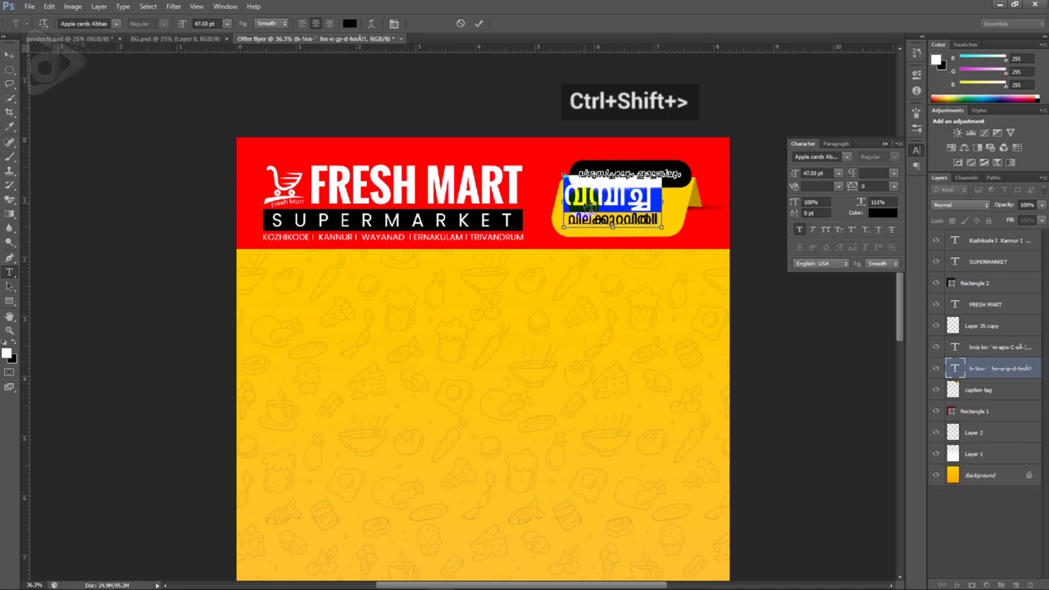
{"action": "key", "text": "ctrl+Return"}
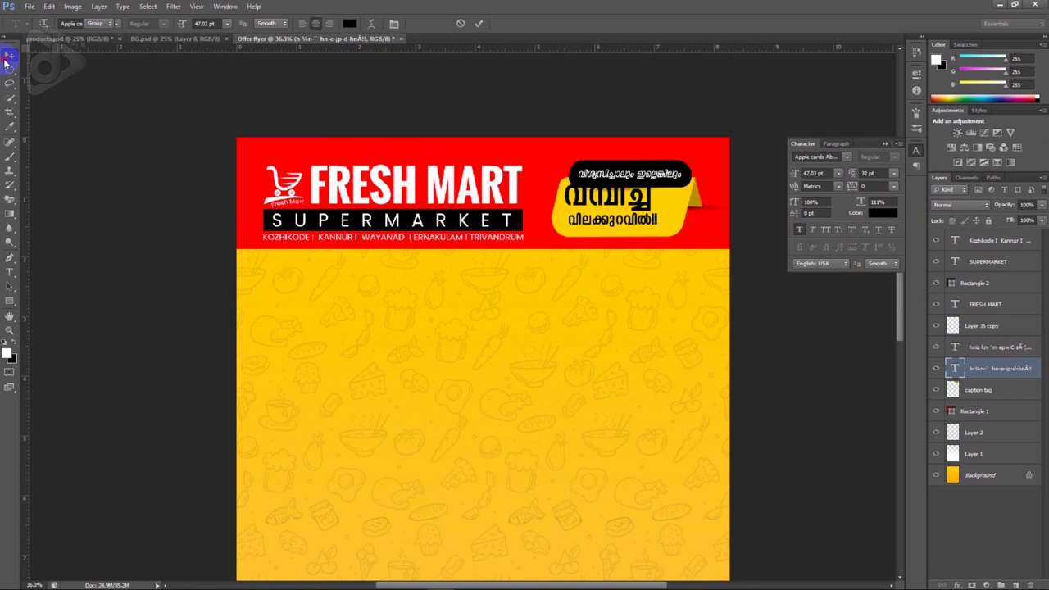
Step: Scale the Malayalam sale text to about 92% and fit it inside the yellow tag
{"action": "left_click", "coordinate": [8, 55]}
{"action": "left_click_drag", "start_coordinate": [621, 234], "coordinate": [656, 228]}
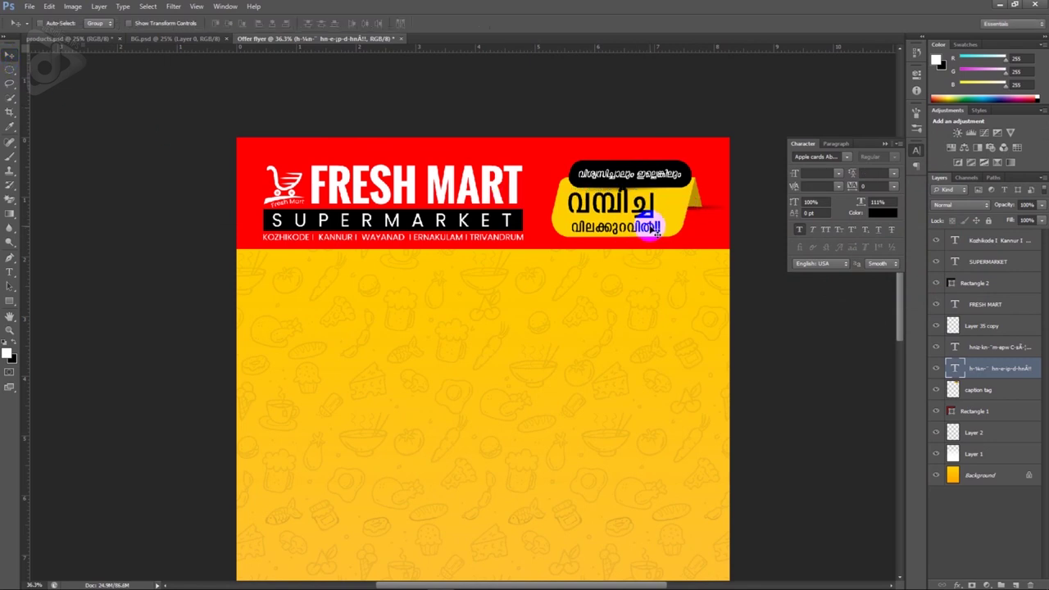
{"action": "key", "text": "ctrl+t"}
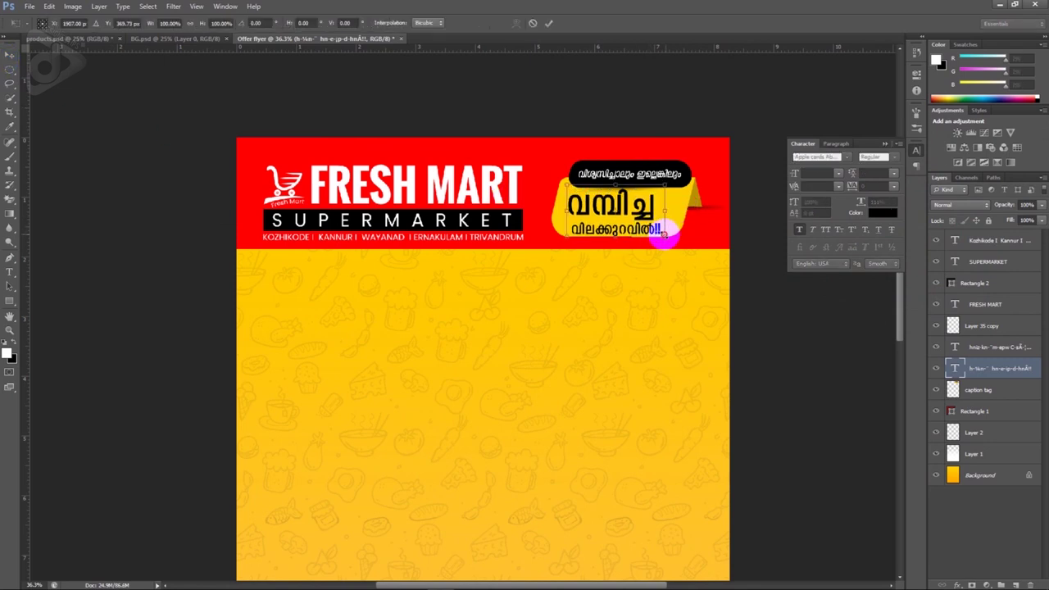
{"action": "left_click_drag", "start_coordinate": [665, 234], "coordinate": [660, 231]}
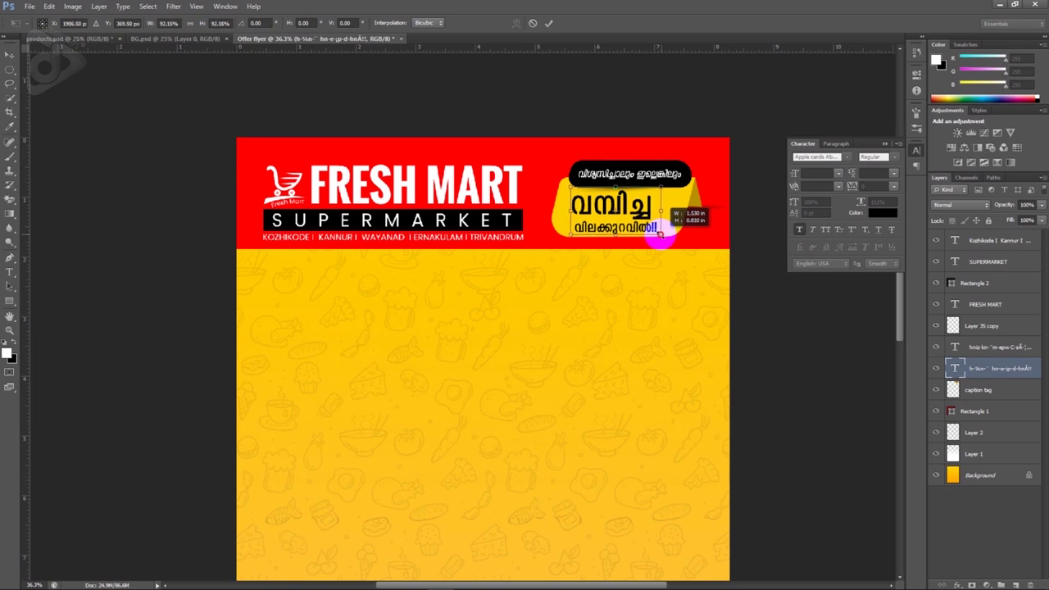
{"action": "key", "text": "Return"}
{"action": "left_click_drag", "start_coordinate": [661, 236], "coordinate": [652, 227]}
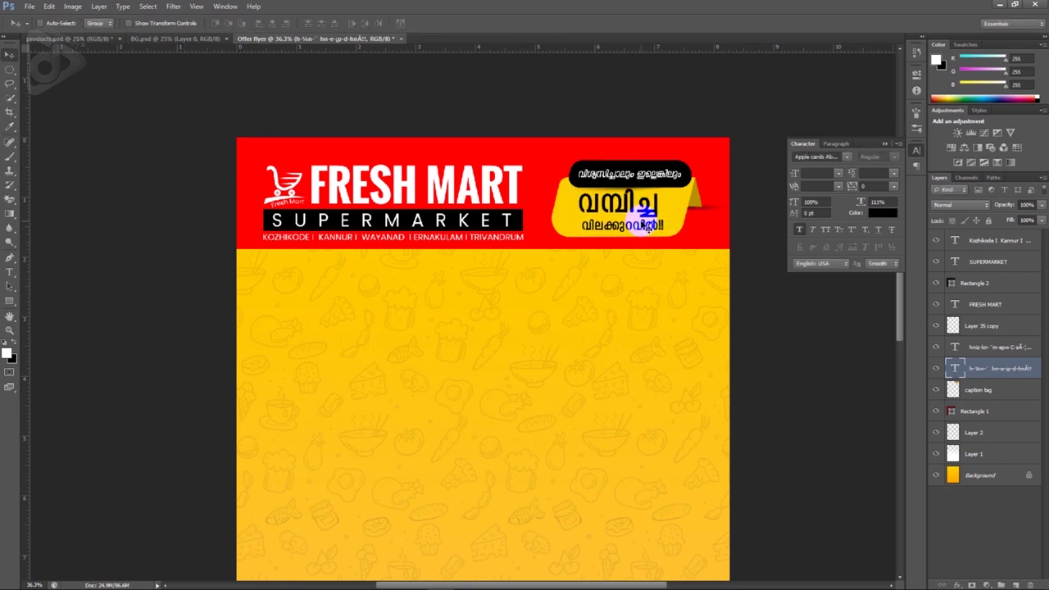
{"action": "key", "text": "ctrl+0"}
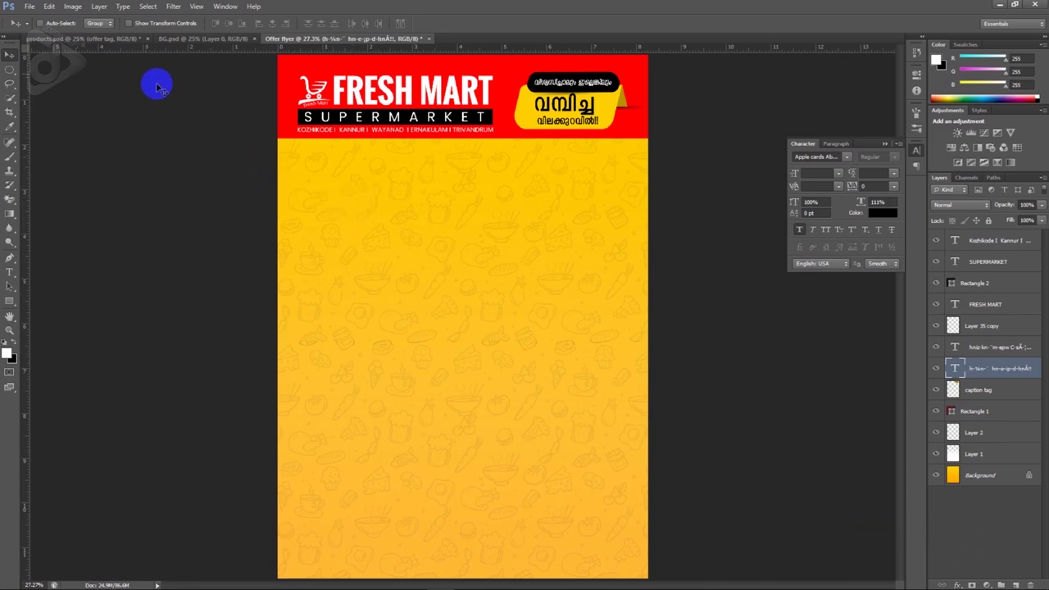
Step: Drag the purple-and-pink ribbon from products.psd onto the flyer below the red header
{"action": "left_click", "coordinate": [110, 41]}
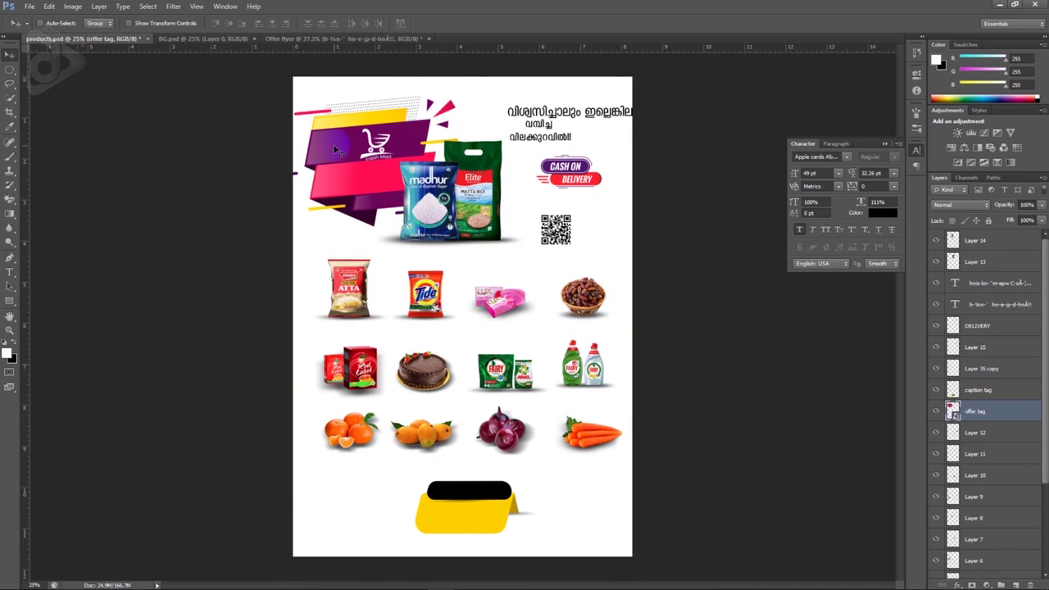
{"action": "mouse_move", "coordinate": [343, 154]}
{"action": "left_mouse_down"}
{"action": "mouse_move", "coordinate": [351, 209]}
{"action": "mouse_move", "coordinate": [384, 237]}
{"action": "left_mouse_up"}
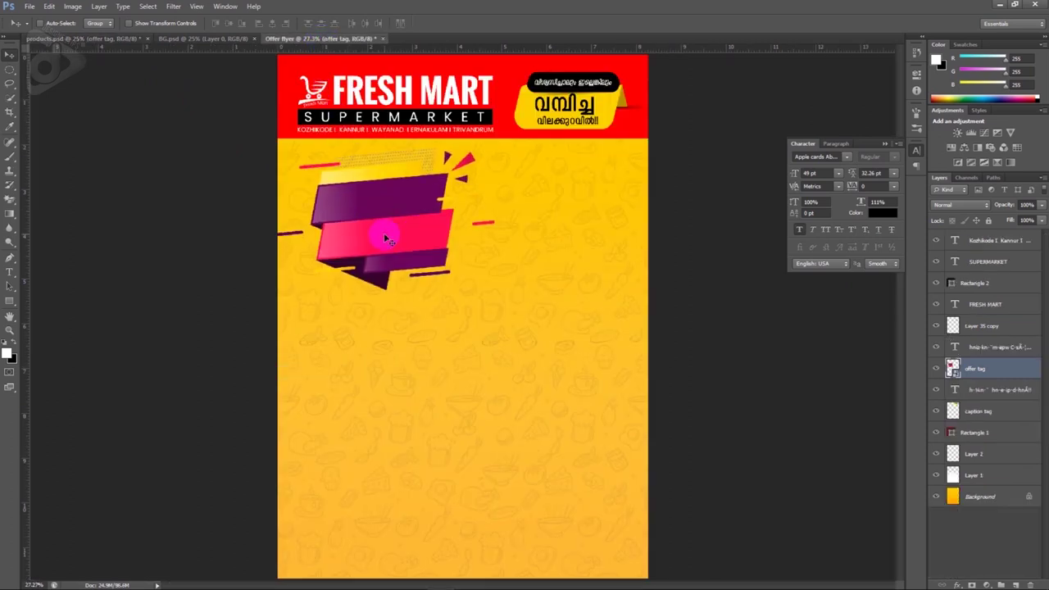
{"action": "key", "text": "ctrl+t"}
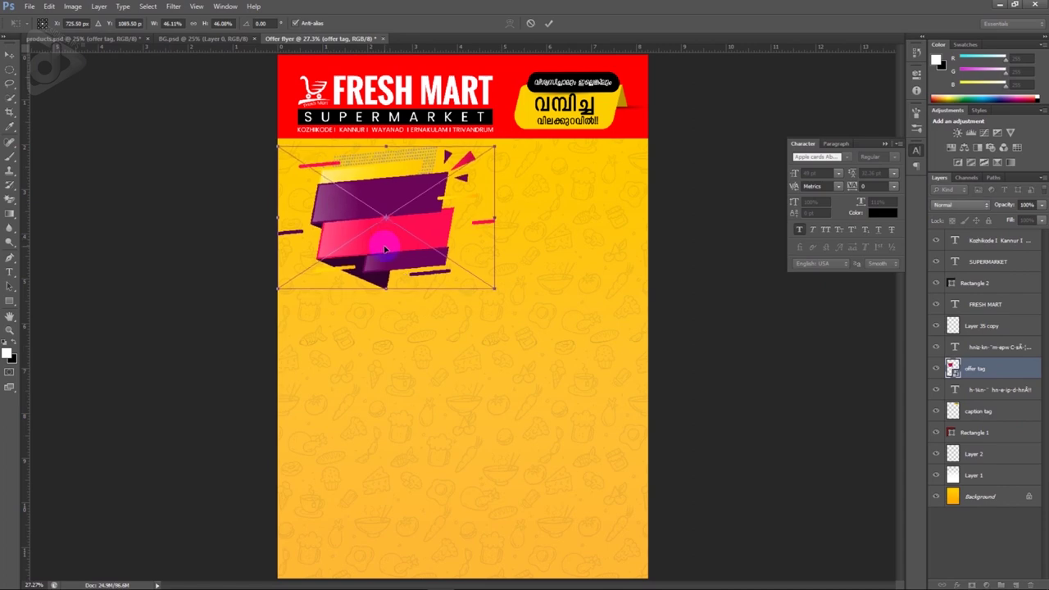
{"action": "key", "text": "Return"}
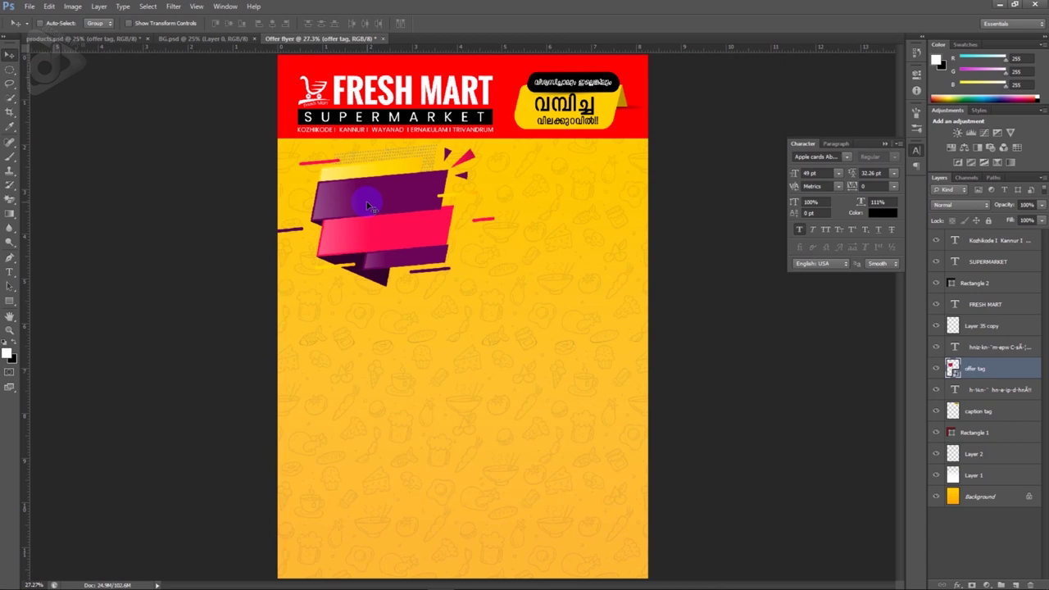
{"action": "key", "text": "t"}
{"action": "left_click", "coordinate": [365, 202]}
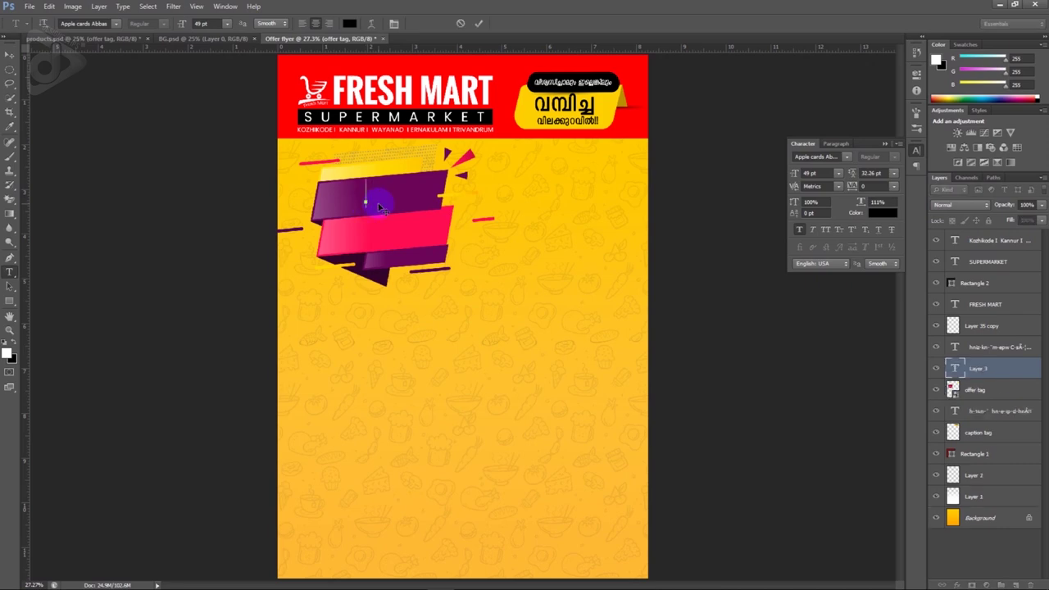
Step: Type SUPER on the ribbon and style it white Poppins Bold Italic
{"action": "type", "text": "ബ്ലുതെ"}
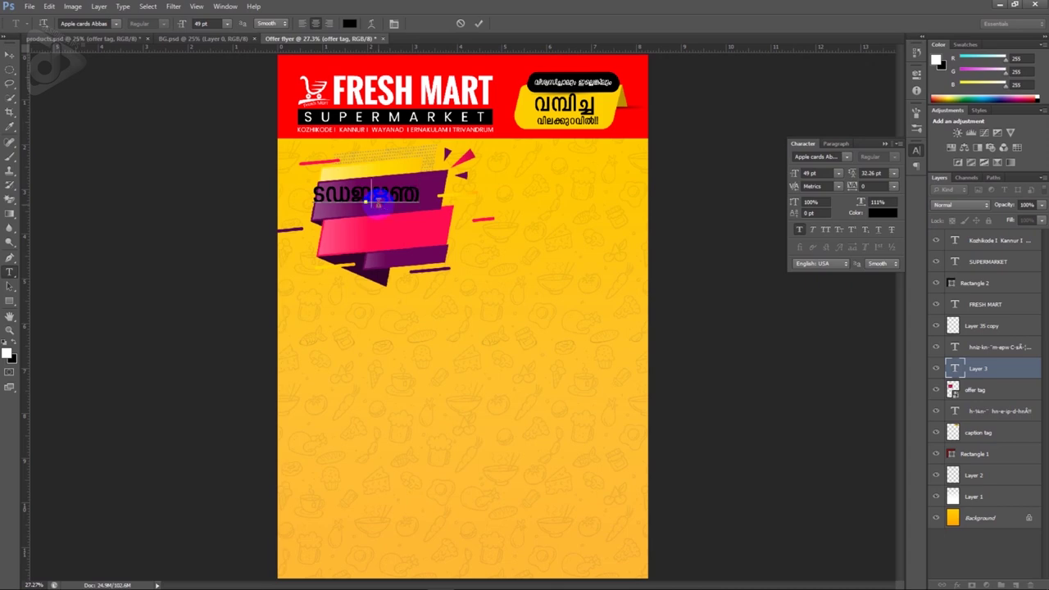
{"action": "double_click", "coordinate": [373, 197]}
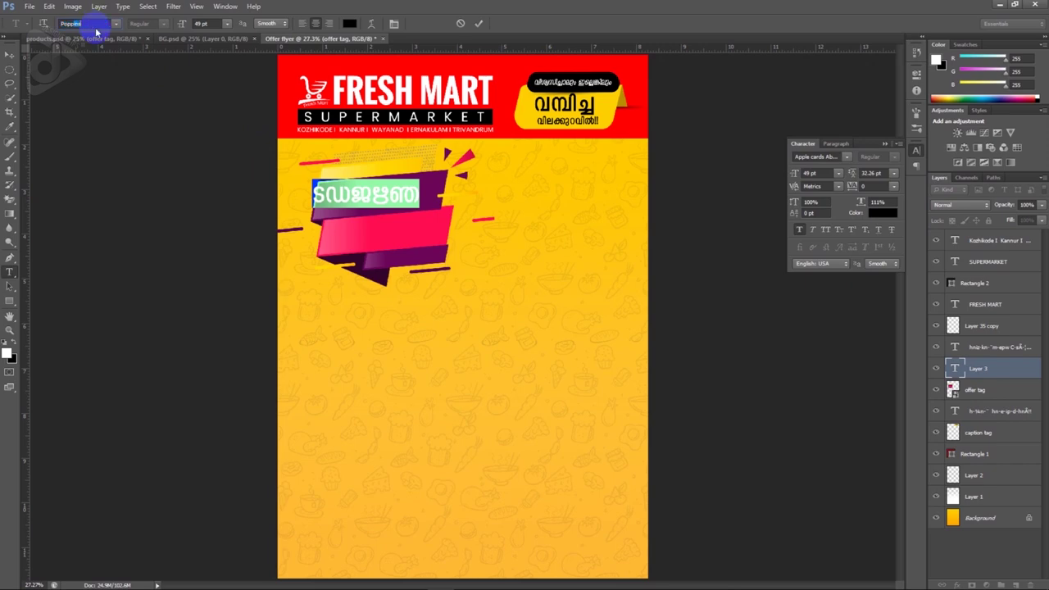
{"action": "key", "text": "Return"}
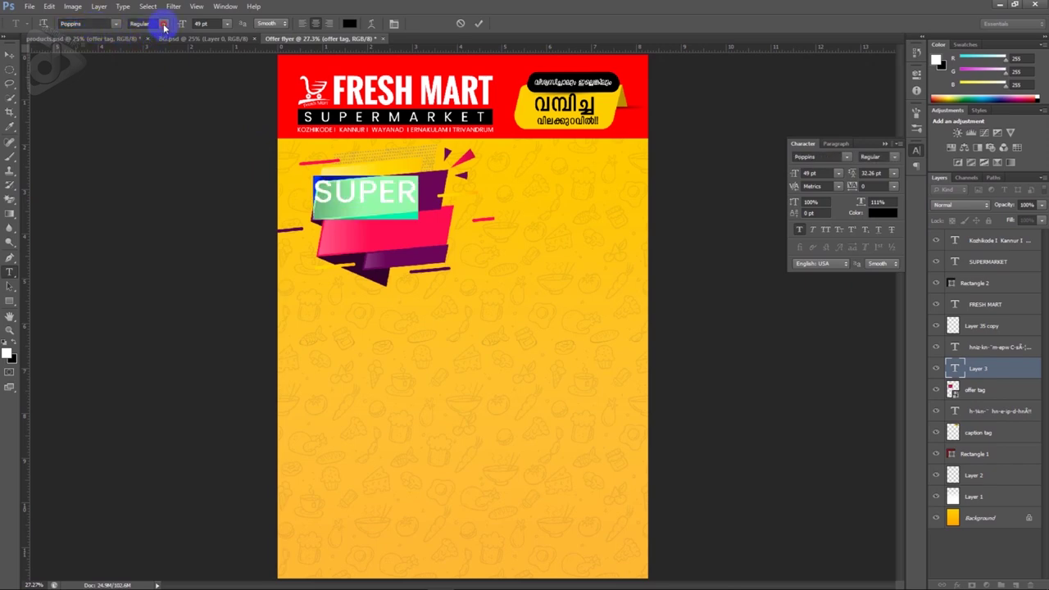
{"action": "left_click", "coordinate": [164, 25]}
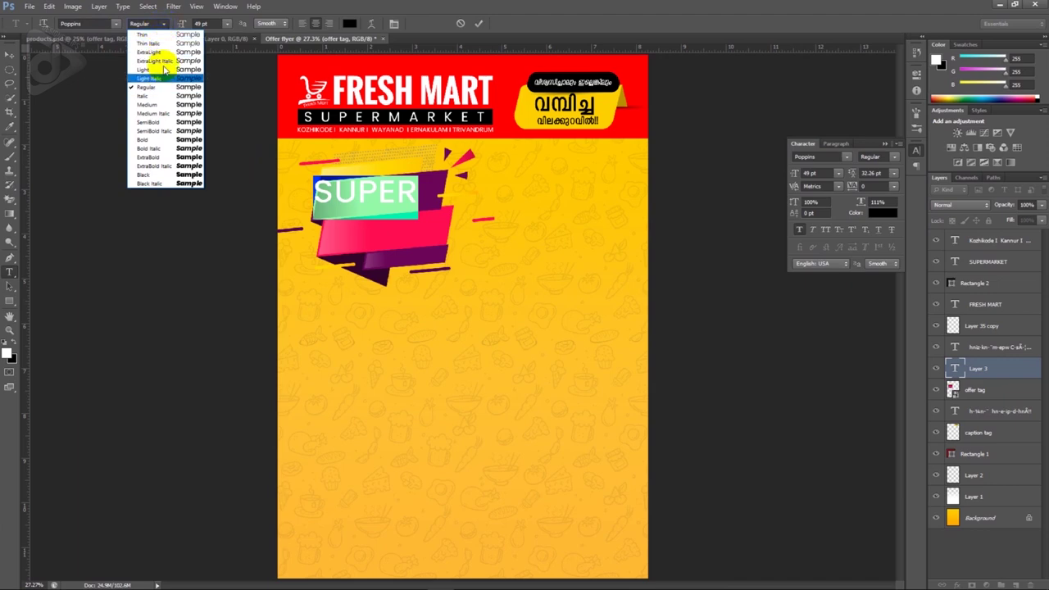
{"action": "left_click", "coordinate": [164, 148]}
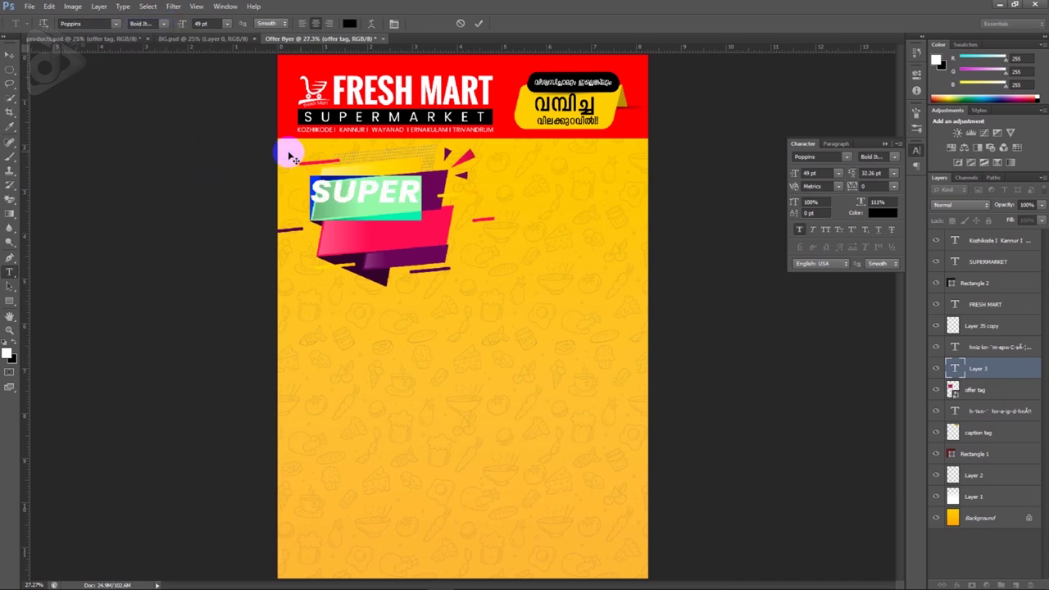
{"action": "left_click", "coordinate": [349, 22]}
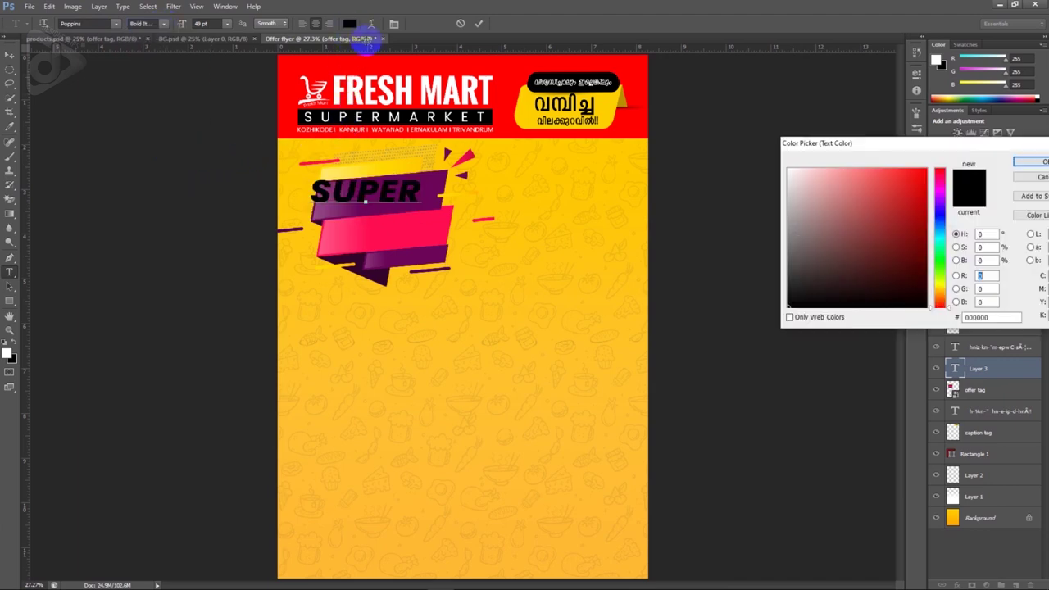
{"action": "left_click_drag", "start_coordinate": [861, 241], "coordinate": [771, 148]}
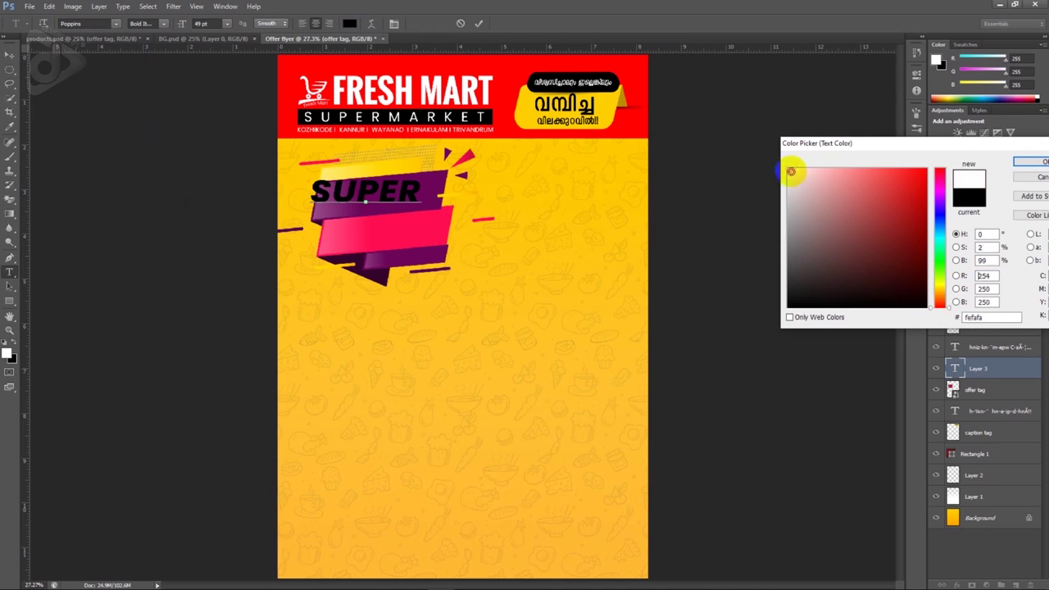
{"action": "left_click", "coordinate": [1029, 161]}
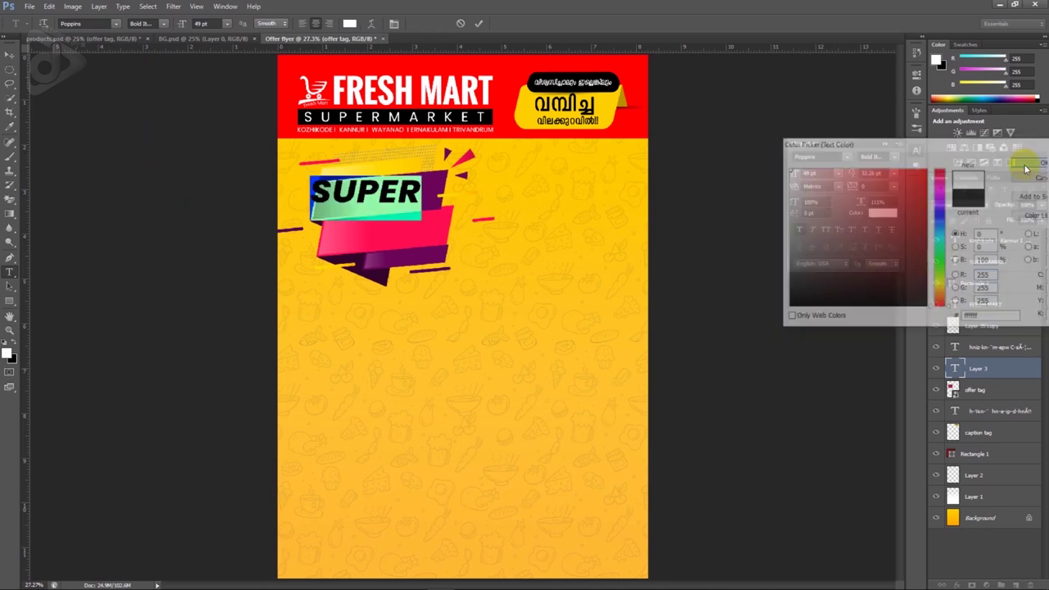
{"action": "left_click", "coordinate": [16, 57]}
Step: Rotate and position SUPER to follow the tilt of the ribbon's purple band
{"action": "left_click_drag", "start_coordinate": [403, 190], "coordinate": [407, 196]}
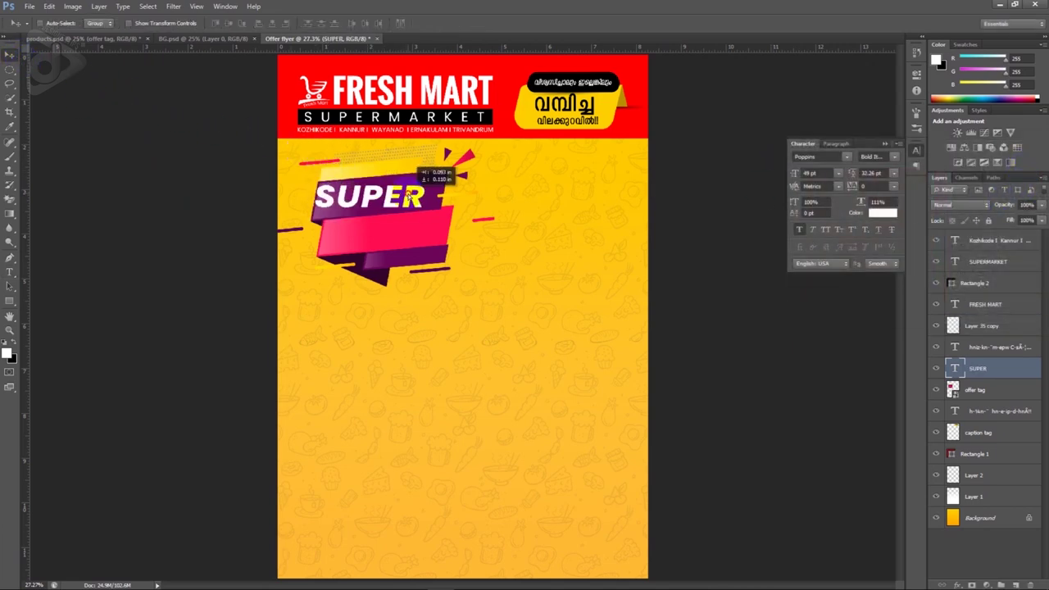
{"action": "scroll", "coordinate": [408, 200], "scroll_direction": "up", "scroll_amount": 1}
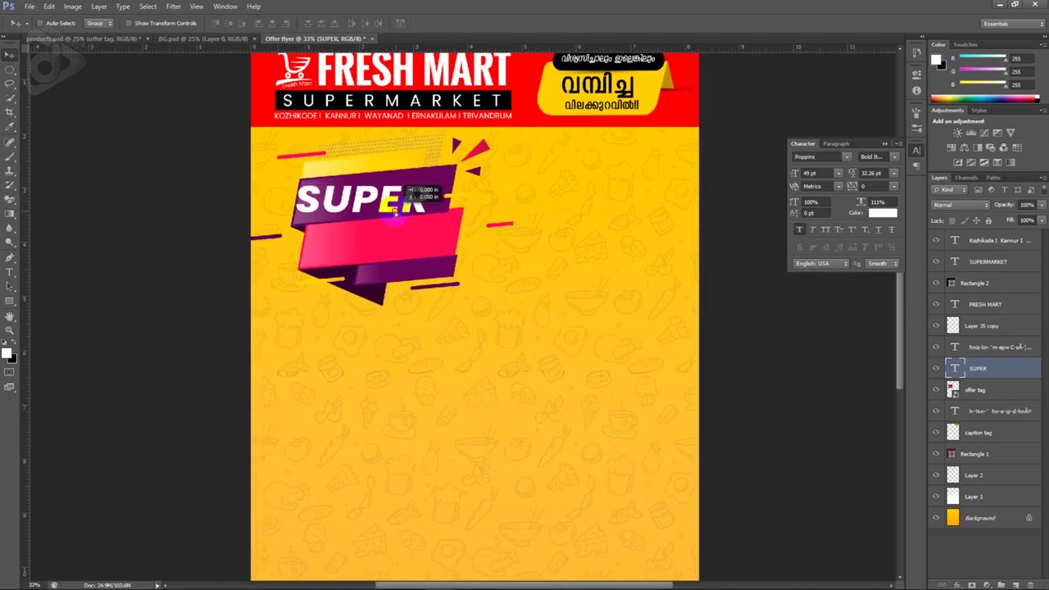
{"action": "key", "text": "ctrl+t"}
{"action": "left_click_drag", "start_coordinate": [464, 202], "coordinate": [464, 191]}
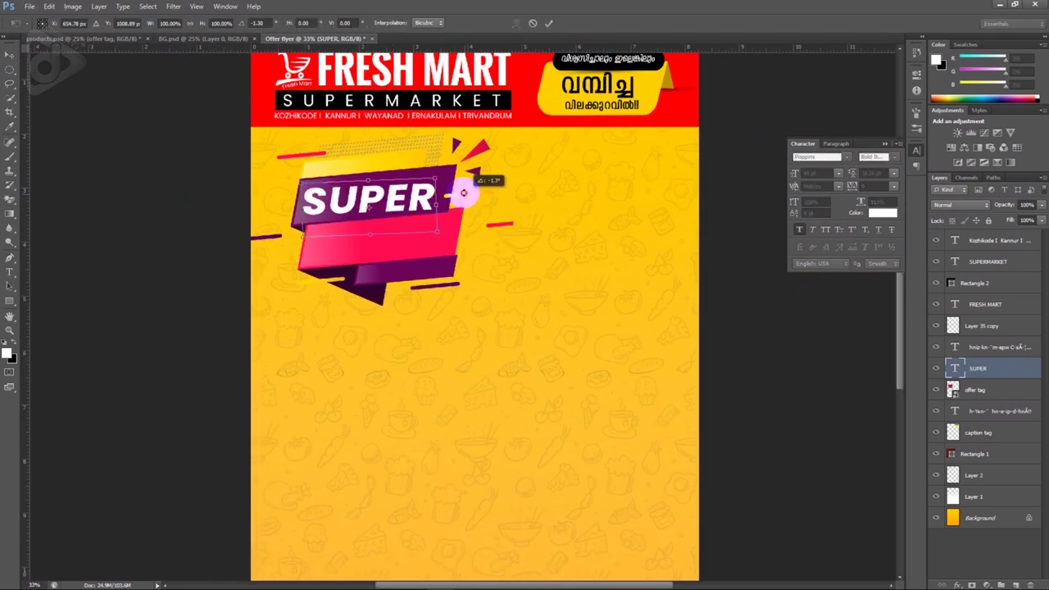
{"action": "key", "text": "Return"}
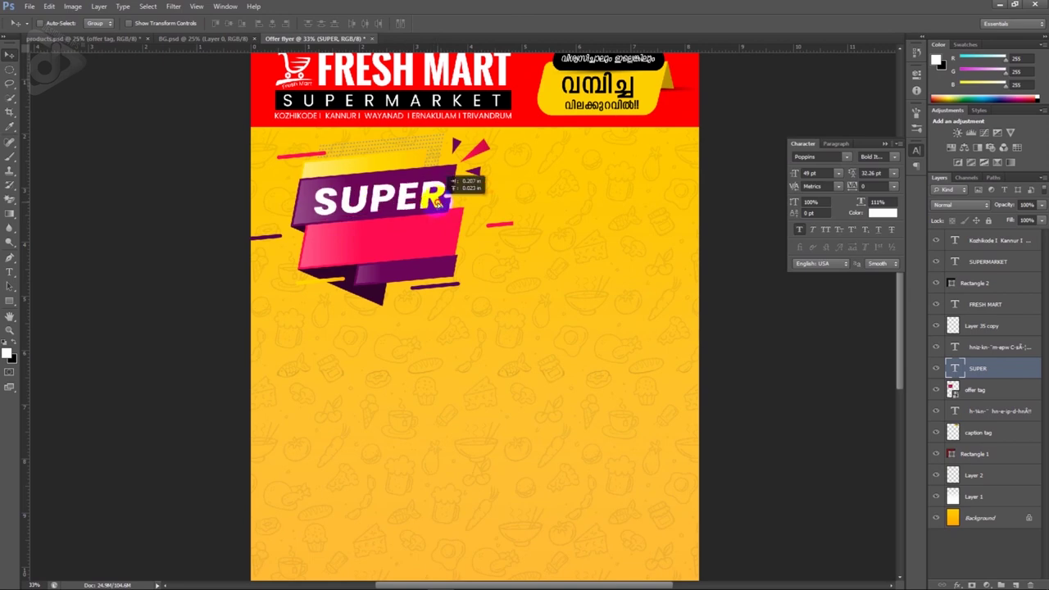
{"action": "key", "text": "ctrl+t"}
{"action": "left_click_drag", "start_coordinate": [485, 200], "coordinate": [484, 199]}
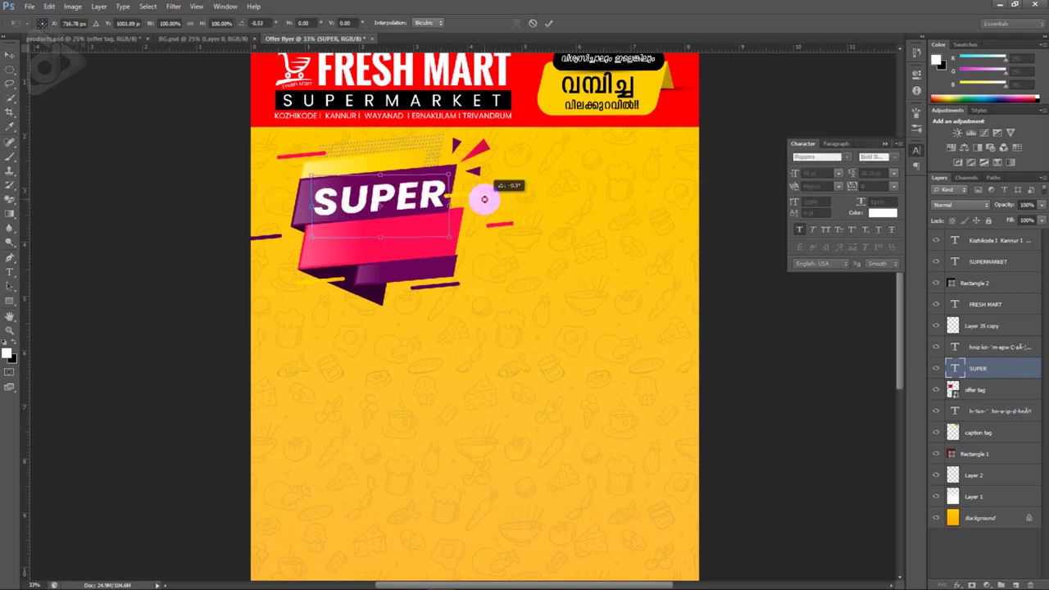
{"action": "key", "text": "Return"}
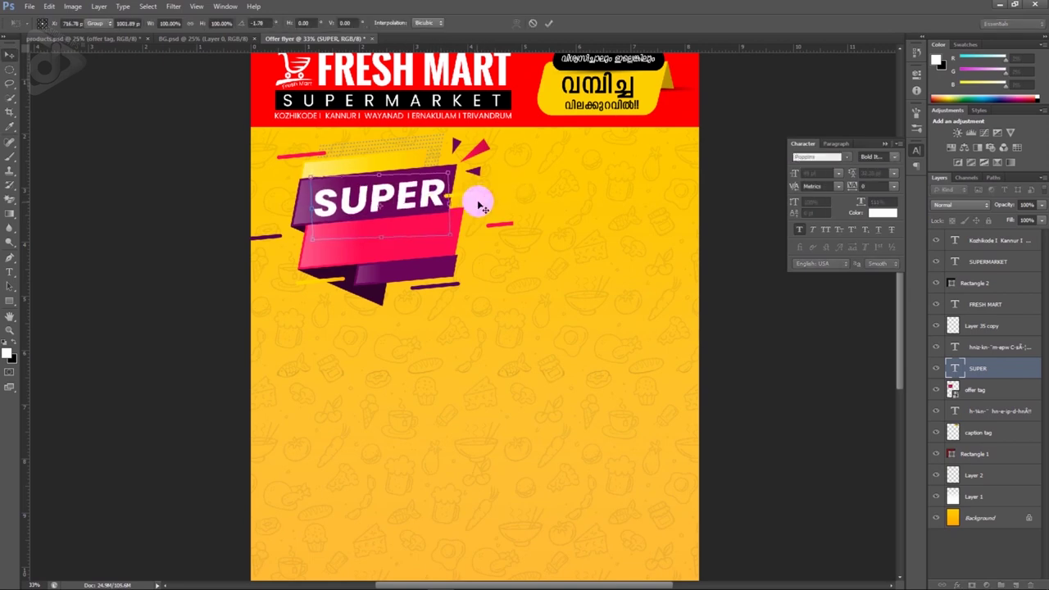
{"action": "left_click_drag", "start_coordinate": [465, 202], "coordinate": [457, 200]}
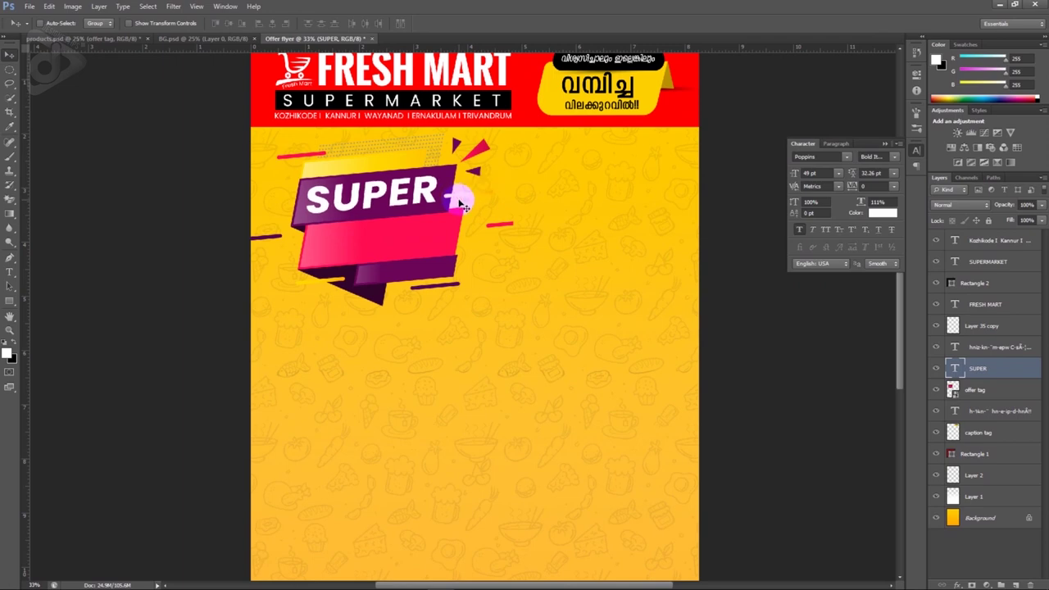
{"action": "left_click_drag", "start_coordinate": [464, 207], "coordinate": [455, 213]}
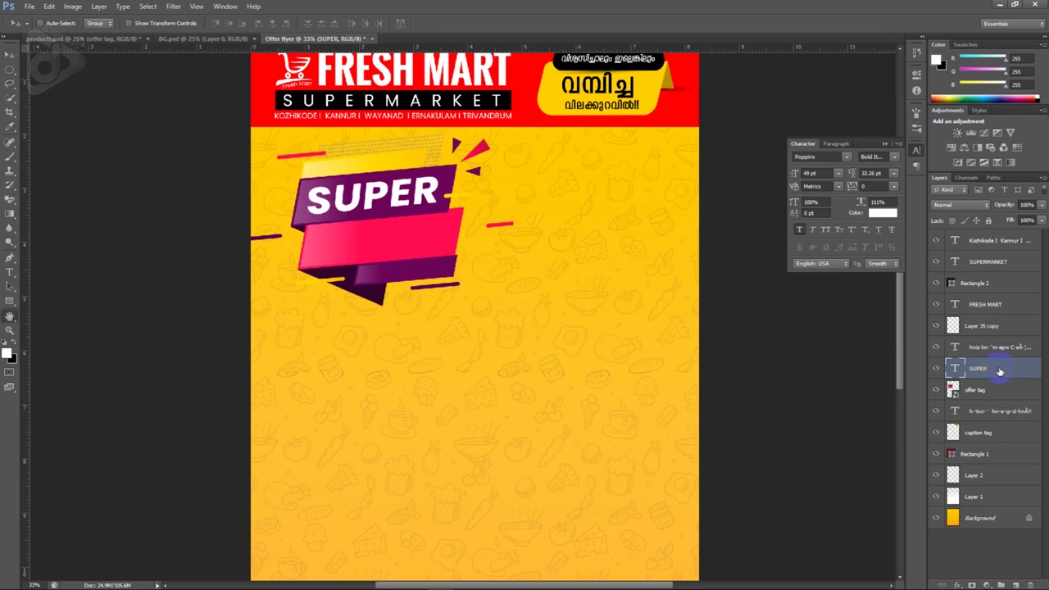
Step: Enable Drop Shadow in the SUPER layer's Layer Style dialog
{"action": "double_click", "coordinate": [999, 372]}
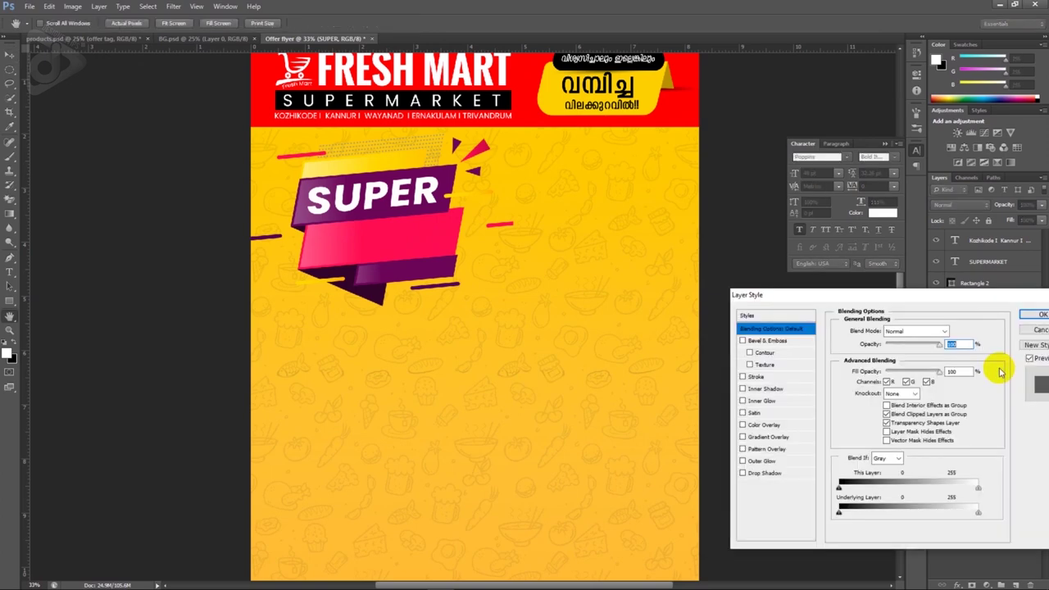
{"action": "left_click", "coordinate": [770, 473]}
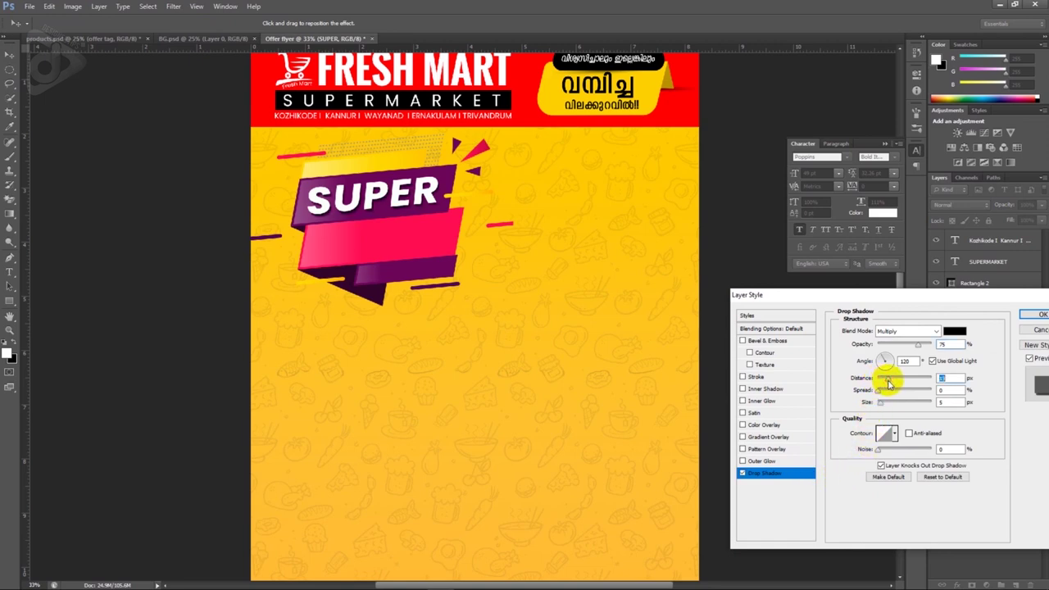
{"action": "left_click", "coordinate": [1040, 317]}
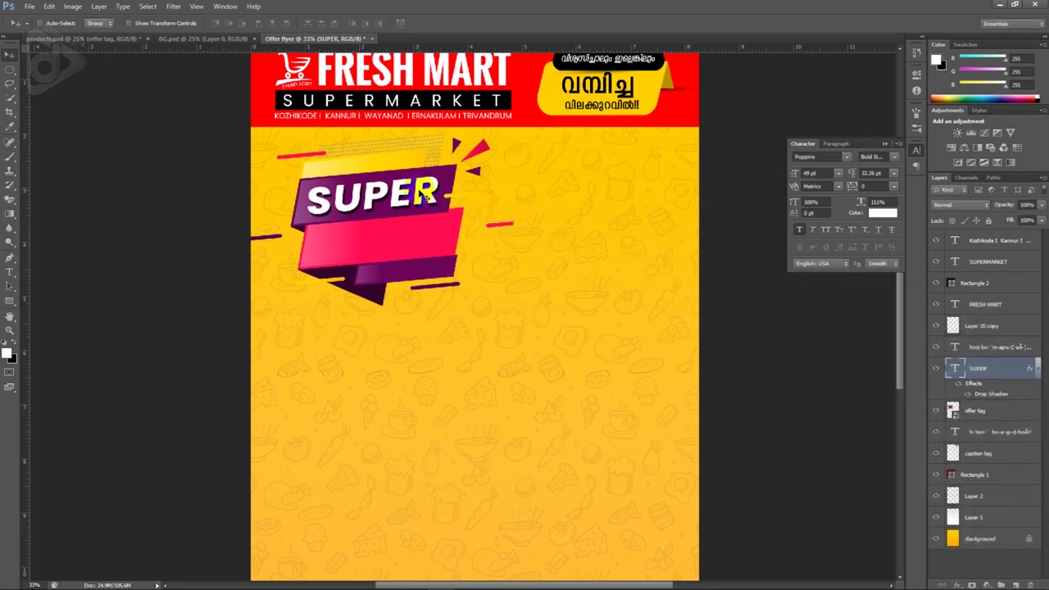
Step: Duplicate SUPER just below itself and retype the copy as SALE
{"action": "left_click_drag", "start_coordinate": [424, 192], "coordinate": [430, 237]}
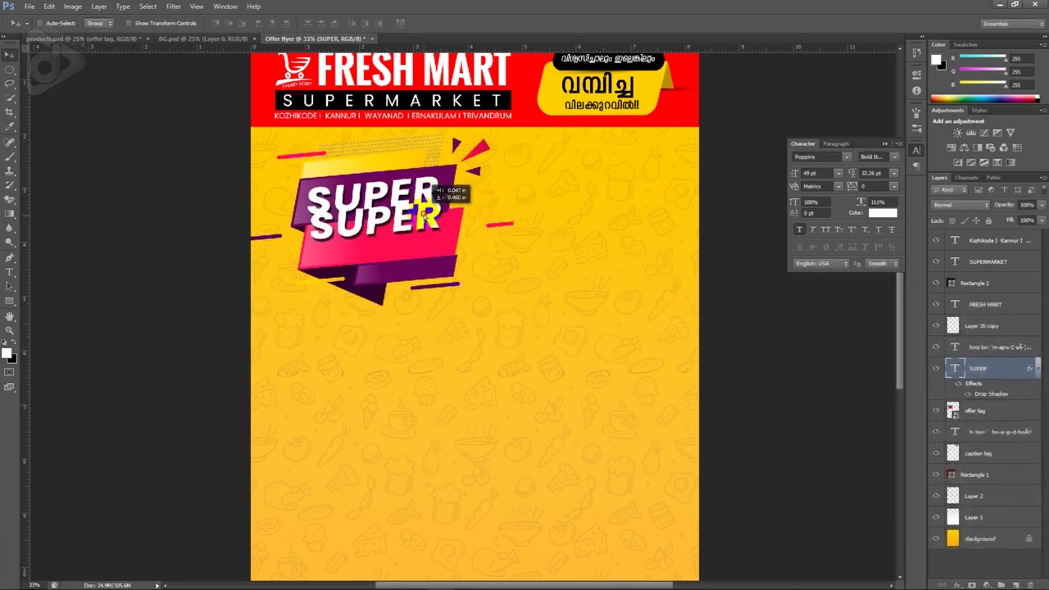
{"action": "key", "text": "t"}
{"action": "left_click", "coordinate": [405, 242]}
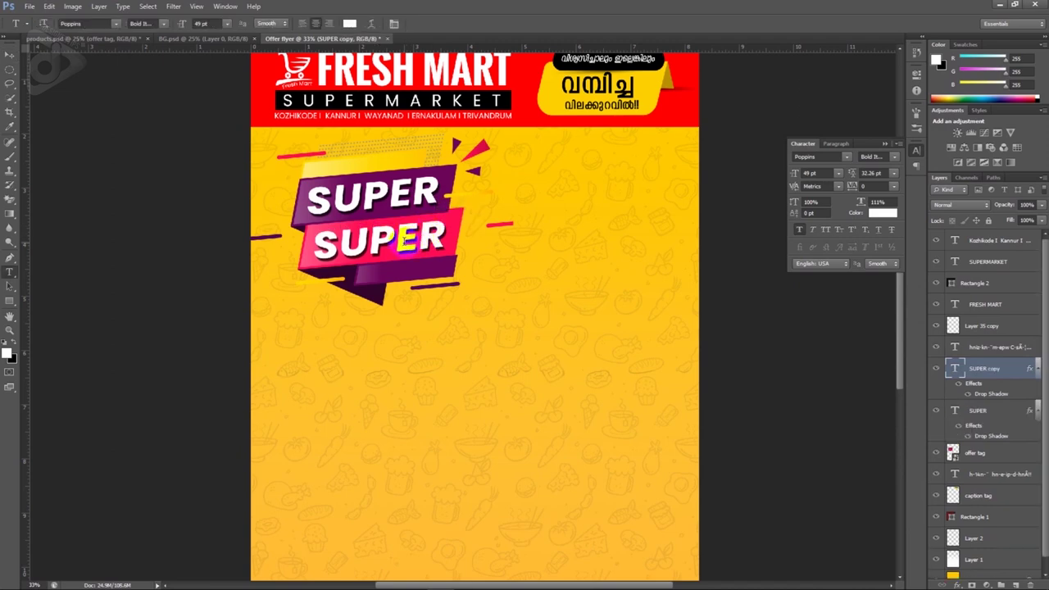
{"action": "key", "text": "ctrl+a"}
{"action": "type", "text": "SALE"}
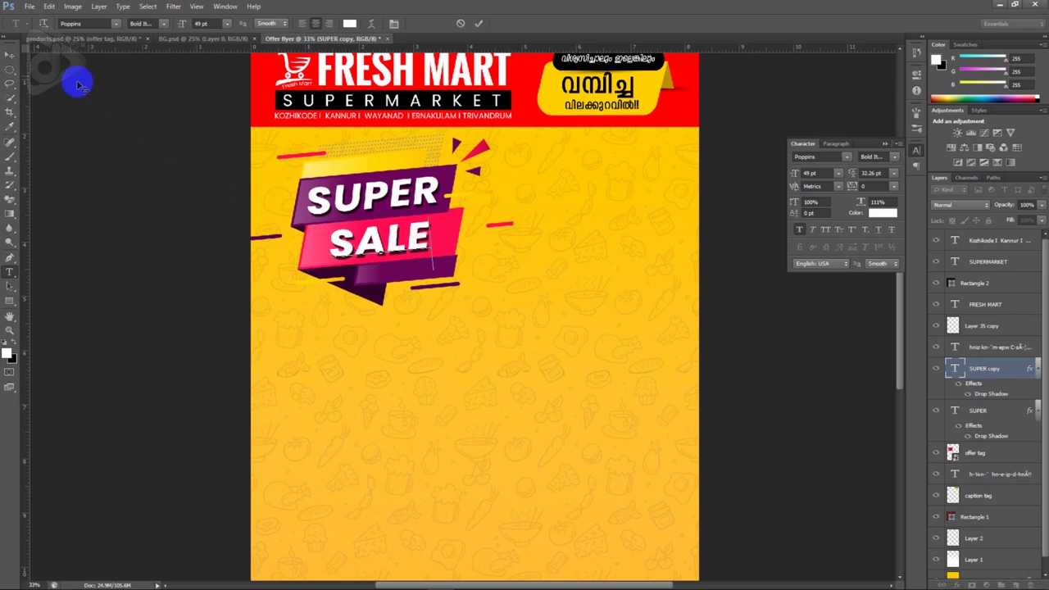
{"action": "left_click", "coordinate": [11, 57]}
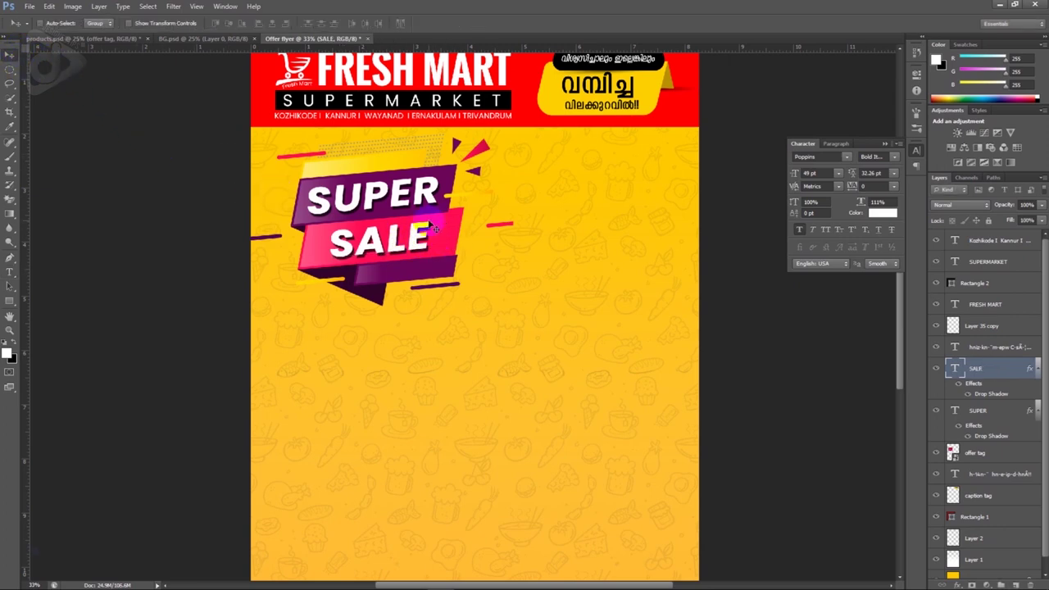
Step: Scale SALE up to about 108% and fit the whole flyer on screen
{"action": "key", "text": "ctrl+t"}
{"action": "left_click_drag", "start_coordinate": [435, 216], "coordinate": [441, 214]}
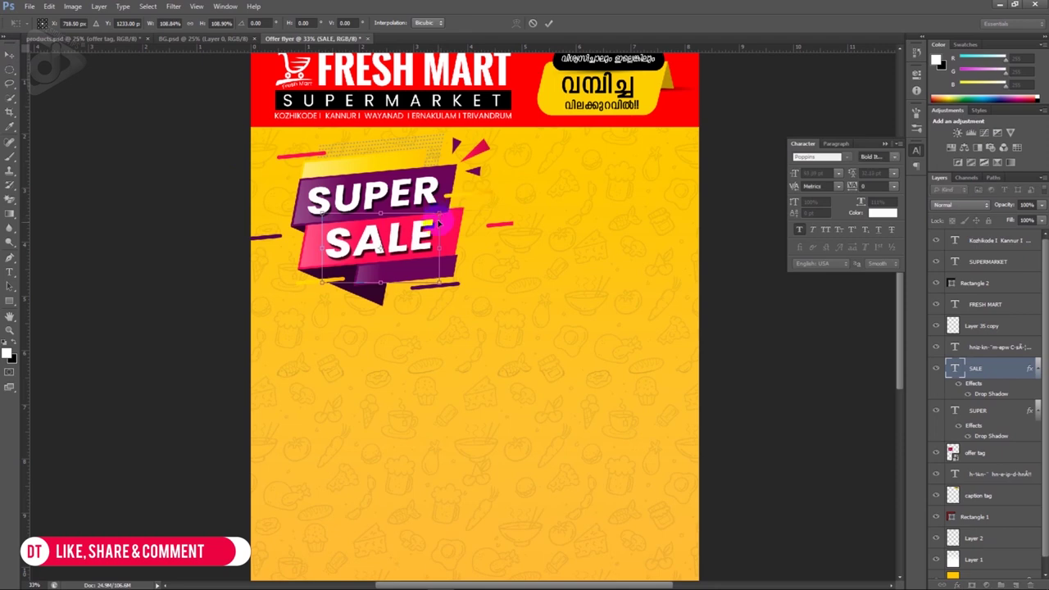
{"action": "key", "text": "Return"}
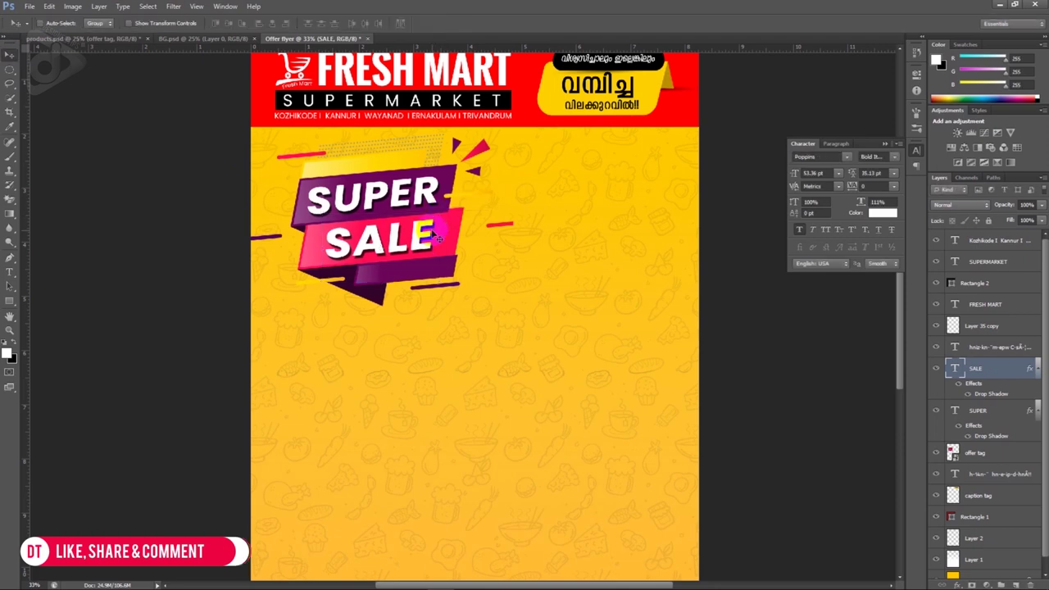
{"action": "key", "text": "ctrl+0"}
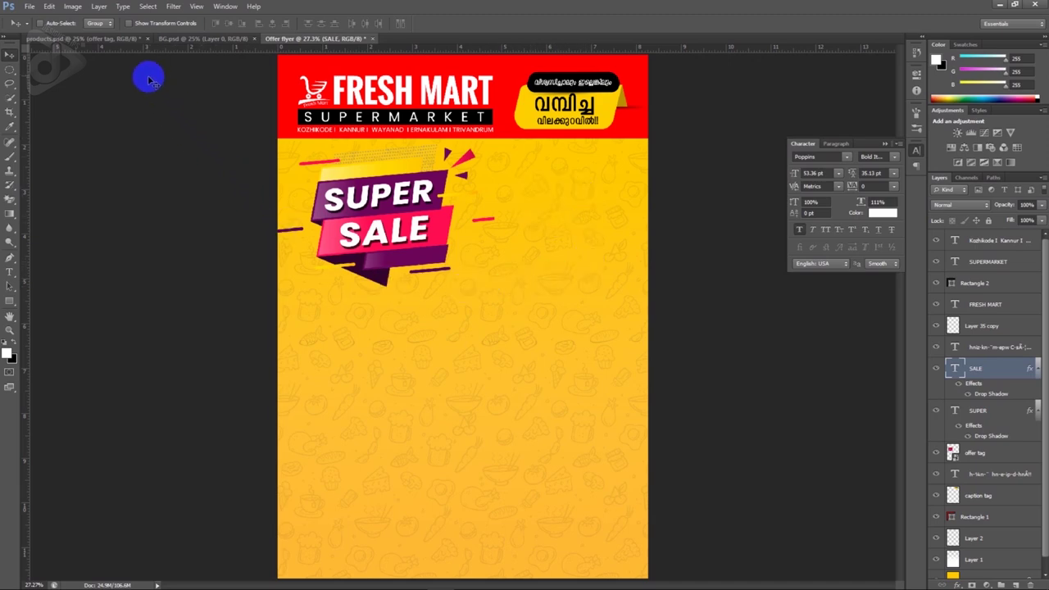
Step: Copy Layers 13 and 14, the madhur sugar and Elite Matta Rice packs, from products.psd onto the flyer
{"action": "left_click", "coordinate": [109, 40]}
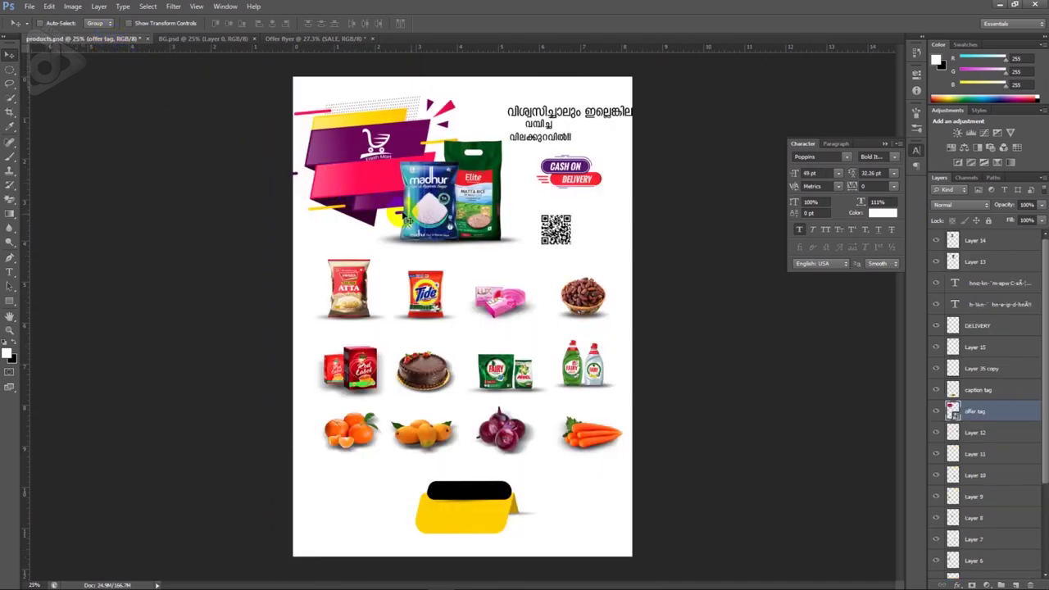
{"action": "left_click", "coordinate": [476, 191]}
{"action": "right_click", "coordinate": [476, 191]}
{"action": "left_click", "coordinate": [492, 195]}
{"action": "key", "text": "alt+shift+bracketright"}
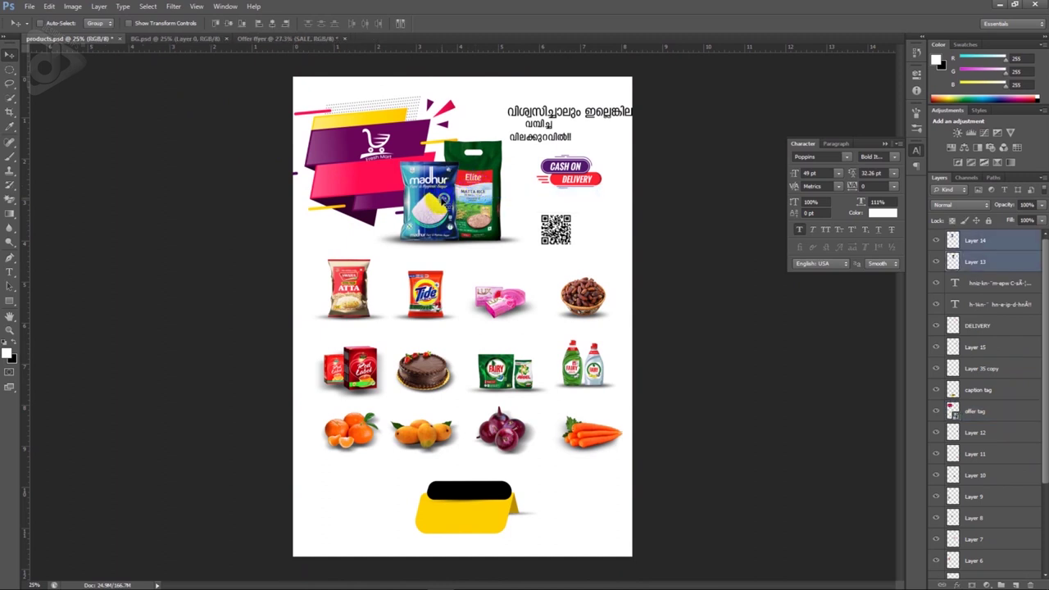
{"action": "left_click_drag", "start_coordinate": [454, 210], "coordinate": [267, 44]}
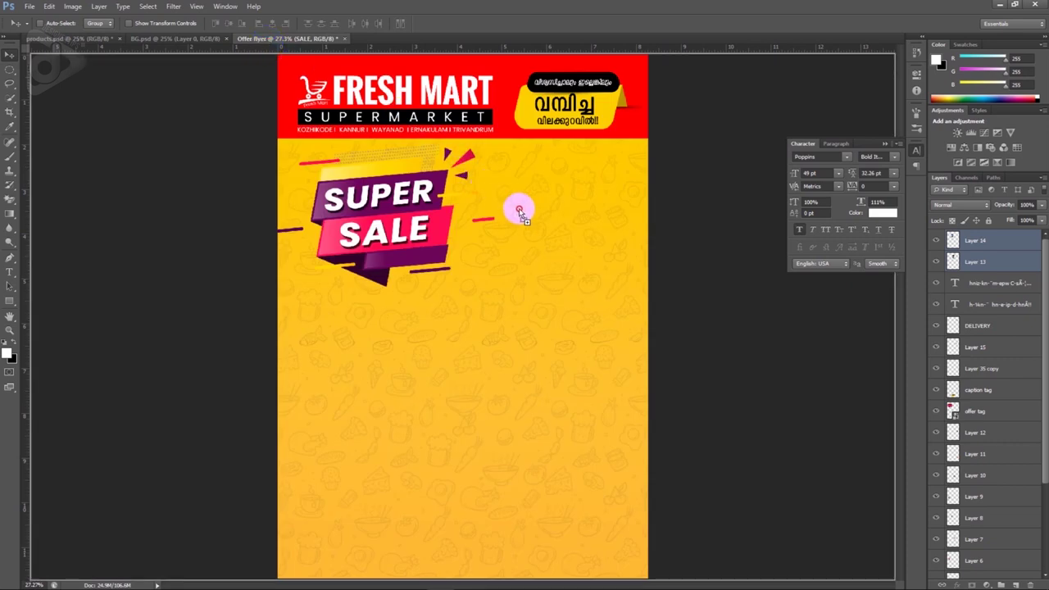
{"action": "mouse_move", "coordinate": [267, 44]}
{"action": "left_mouse_down"}
{"action": "mouse_move", "coordinate": [520, 213]}
{"action": "mouse_move", "coordinate": [565, 266]}
{"action": "left_mouse_up"}
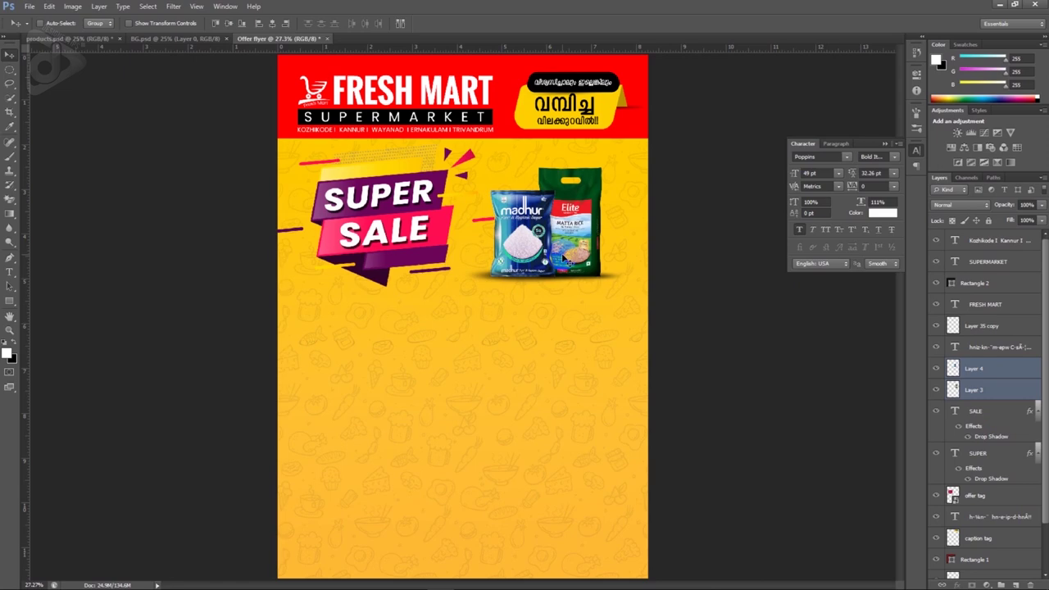
{"action": "left_click", "coordinate": [607, 262]}
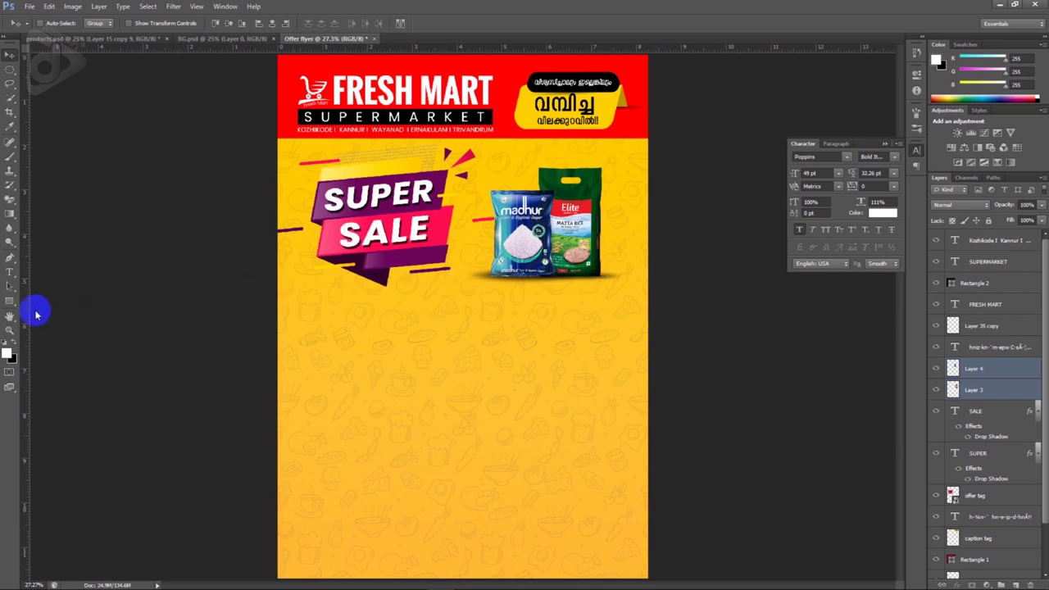
Step: Draw a circle over the rice pack's lower corner with red fill and white stroke
{"action": "left_click", "coordinate": [13, 306]}
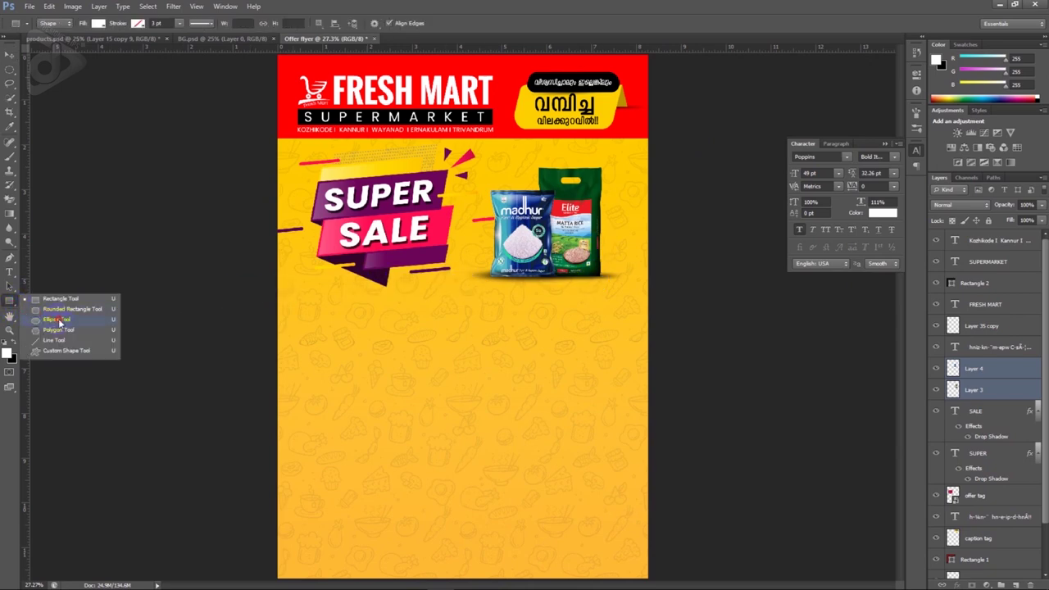
{"action": "left_click", "coordinate": [59, 322]}
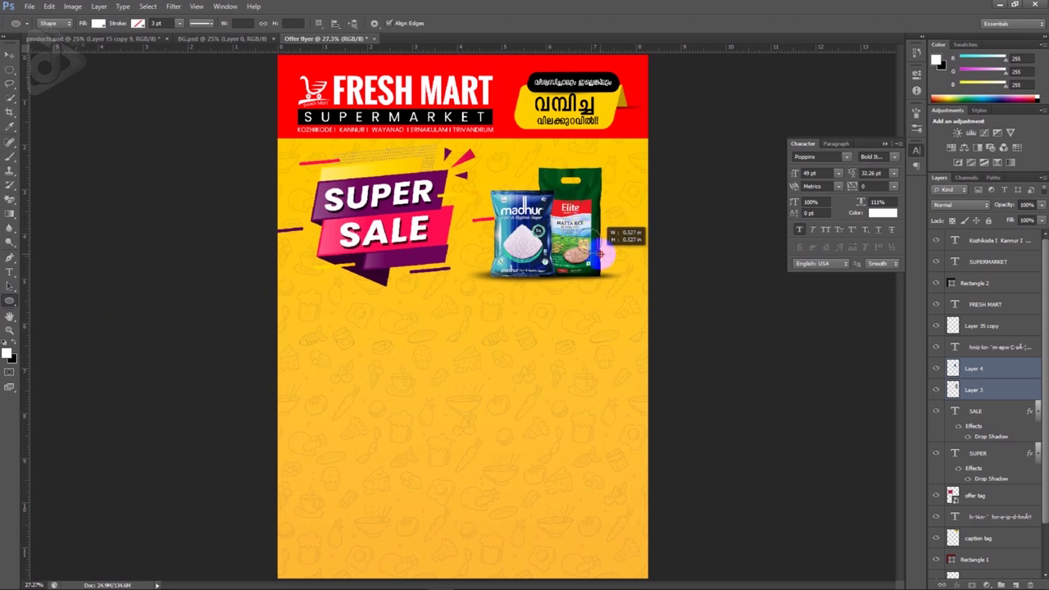
{"action": "left_click_drag", "start_coordinate": [578, 230], "coordinate": [628, 275]}
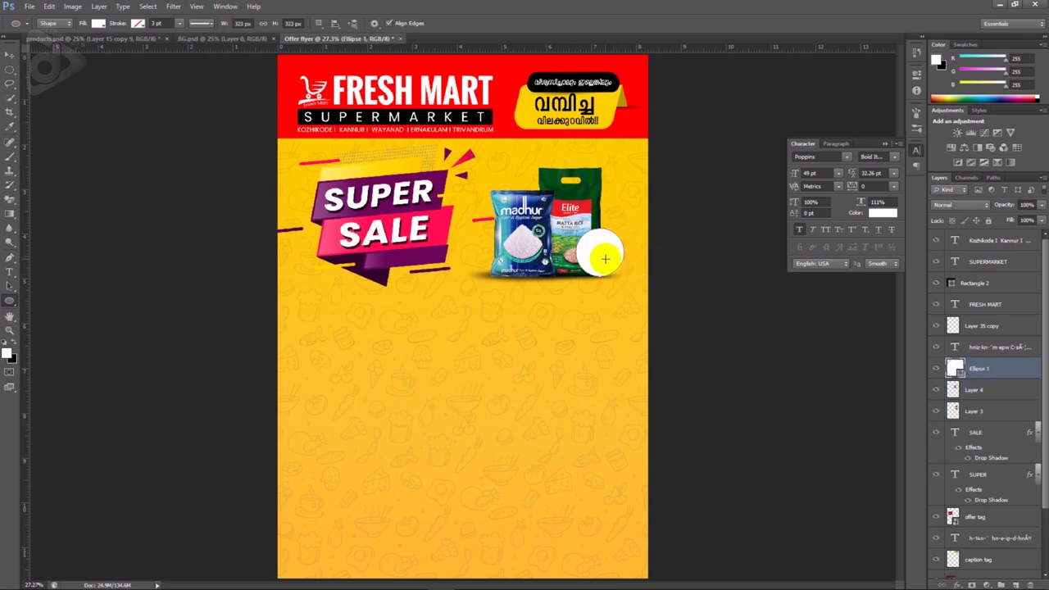
{"action": "left_click", "coordinate": [98, 24]}
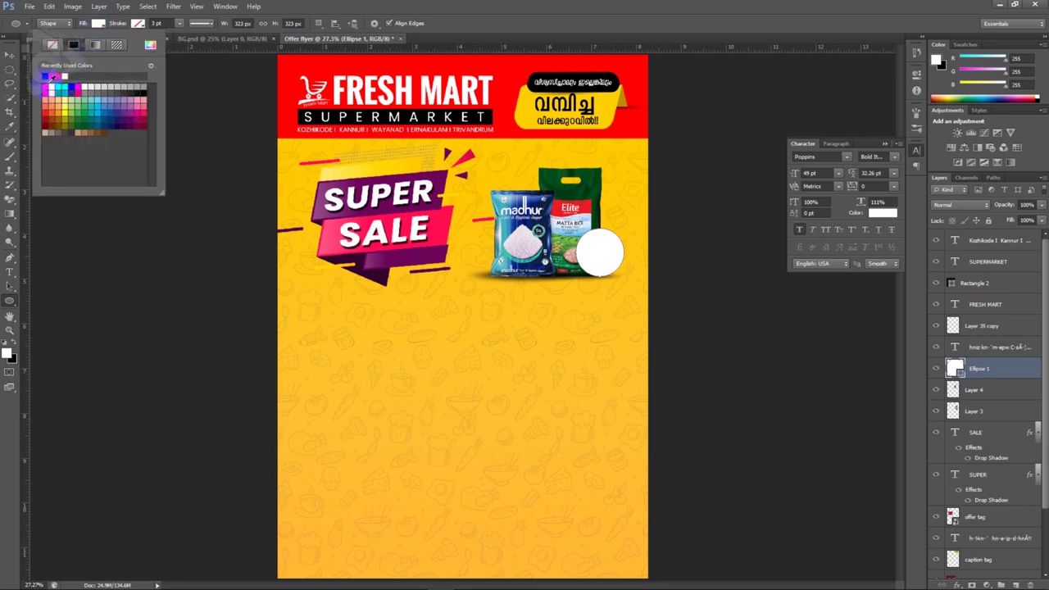
{"action": "left_click", "coordinate": [50, 77]}
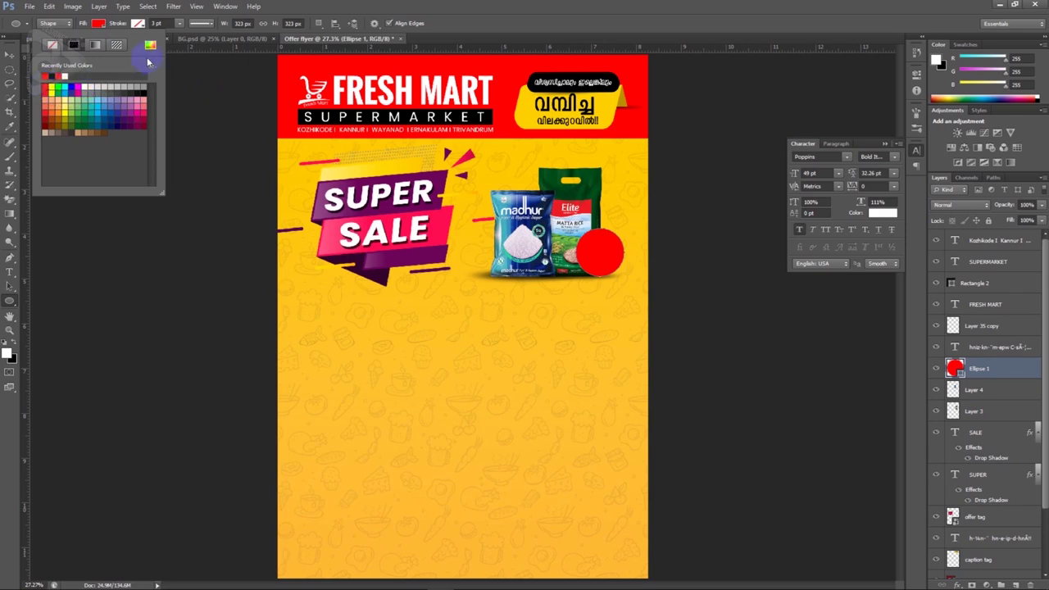
{"action": "left_click", "coordinate": [139, 23]}
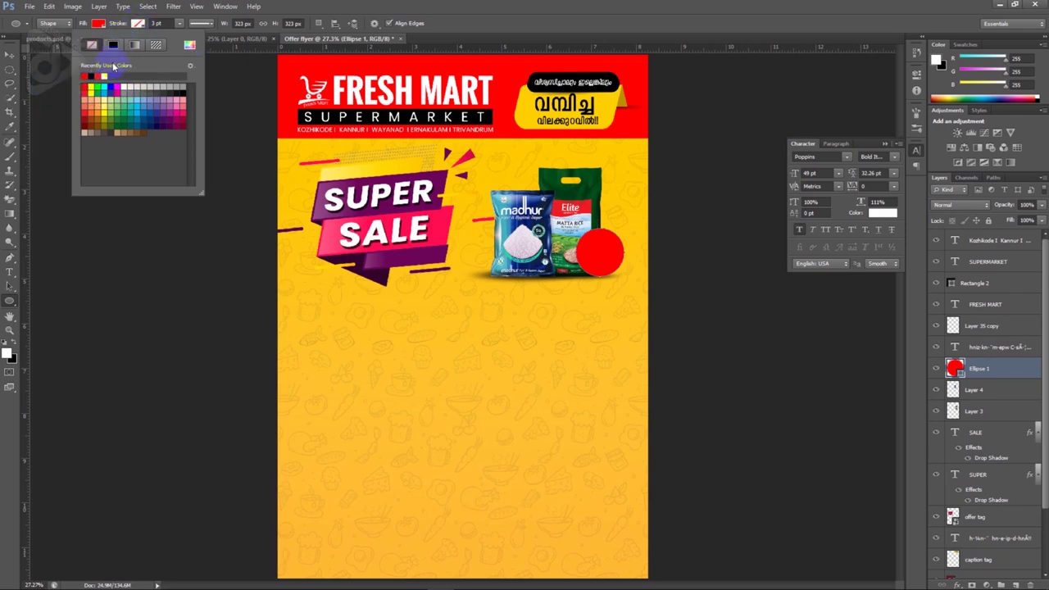
{"action": "left_click", "coordinate": [104, 76]}
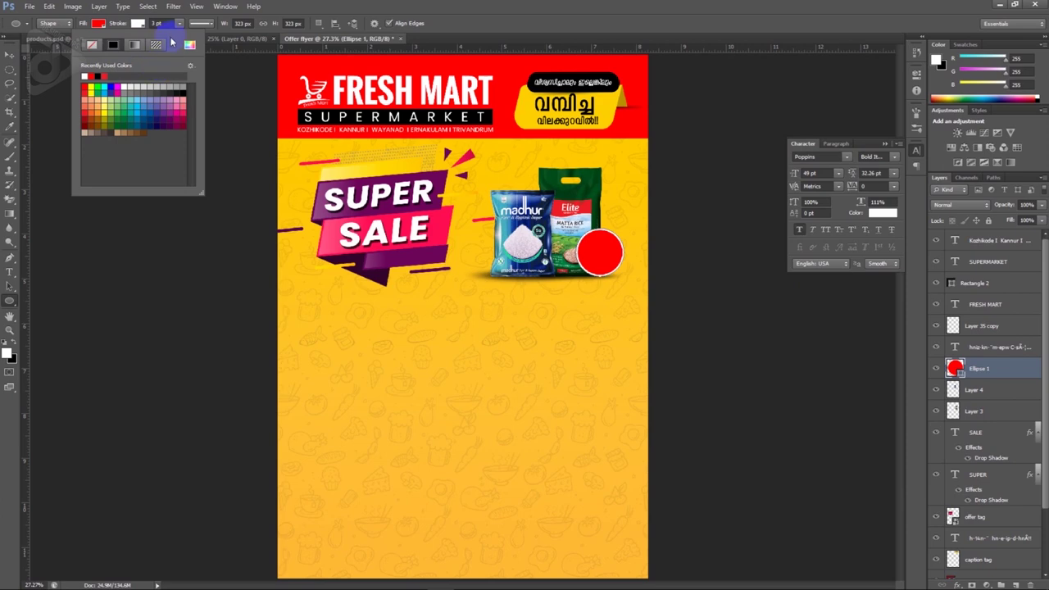
{"action": "left_click", "coordinate": [10, 54]}
{"action": "scroll", "coordinate": [637, 258], "scroll_direction": "up", "scroll_amount": 2}
Step: Paste a '₹ 250' price text below the packs, set in bold Oswald
{"action": "key", "text": "t"}
{"action": "left_click", "coordinate": [578, 254]}
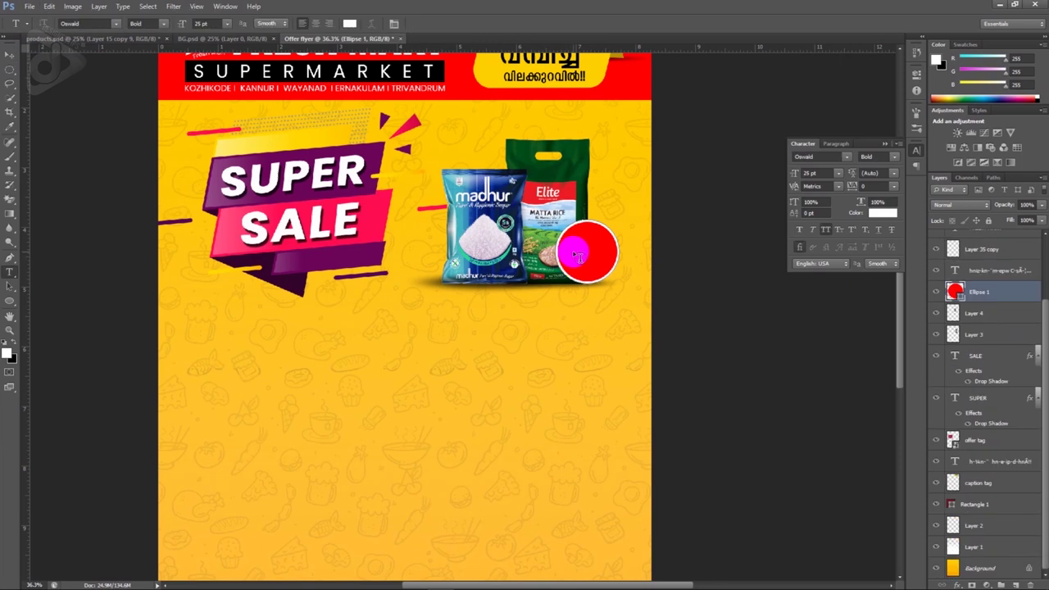
{"action": "left_click", "coordinate": [513, 324]}
{"action": "key", "text": "ctrl+v"}
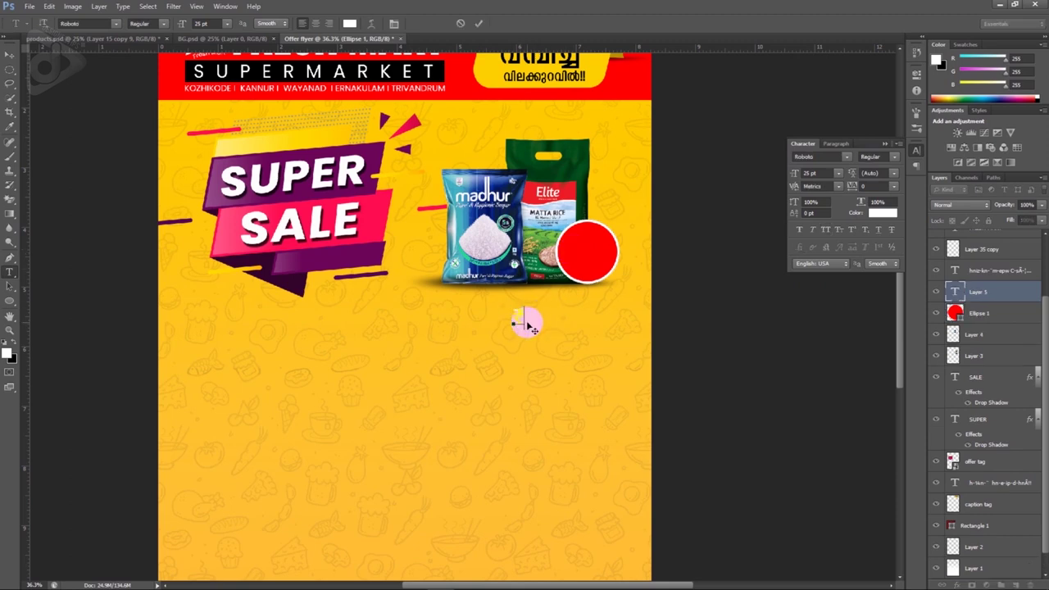
{"action": "triple_click", "coordinate": [529, 325]}
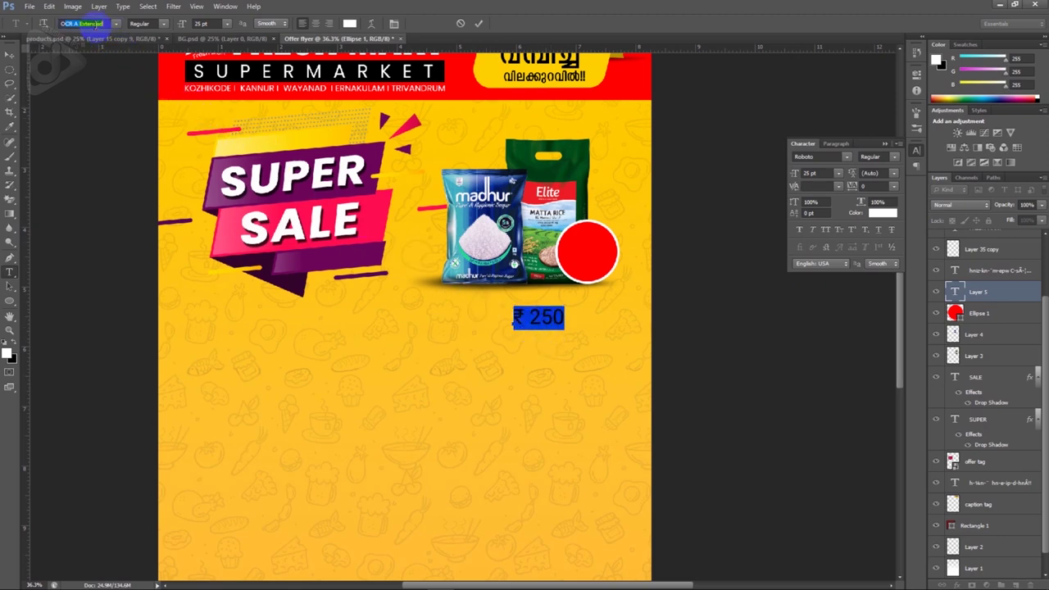
{"action": "key", "text": "Return"}
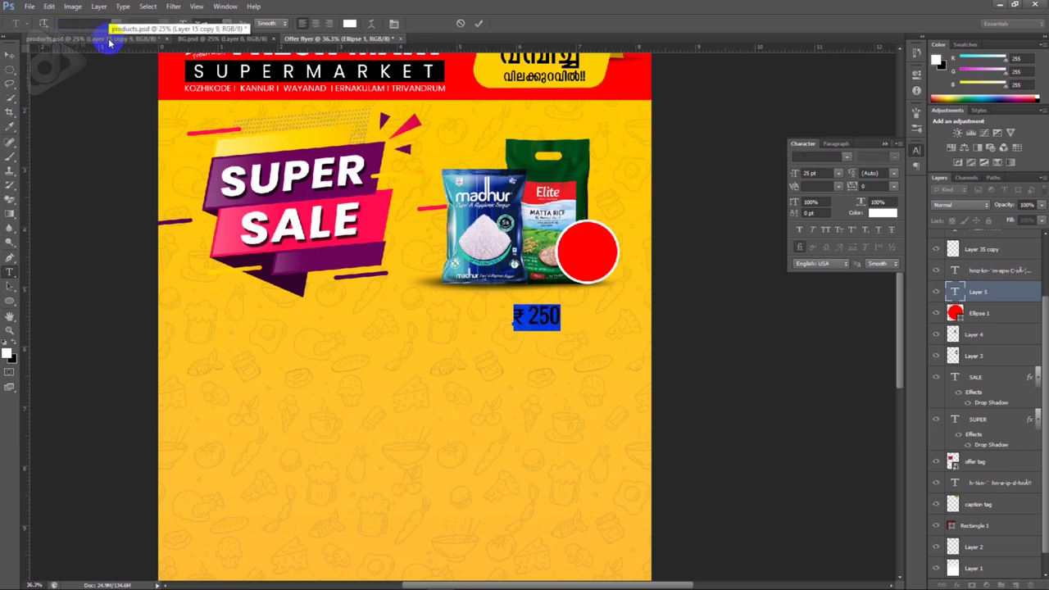
{"action": "left_click", "coordinate": [800, 230]}
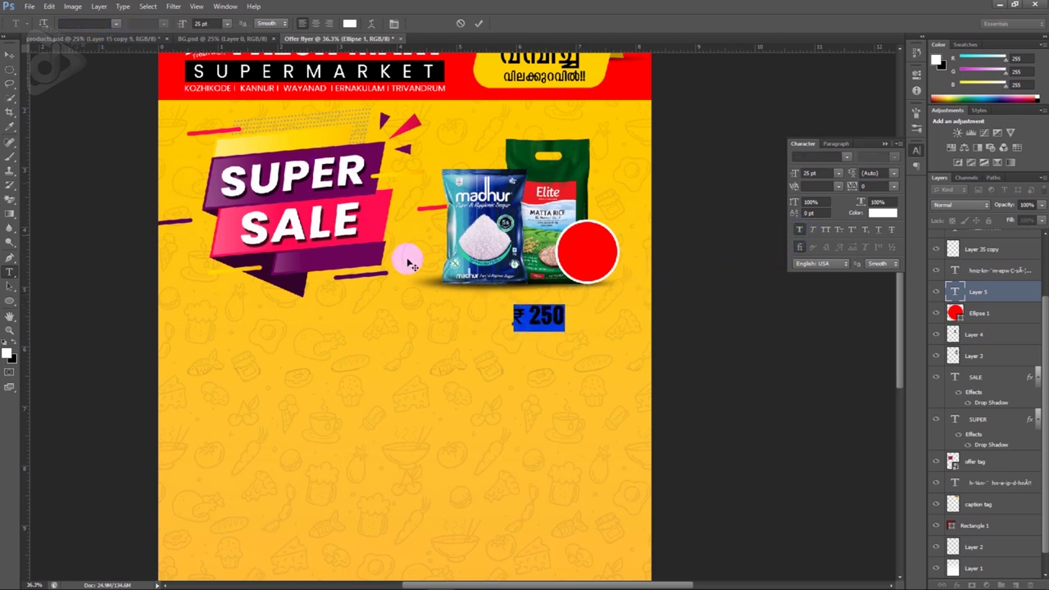
{"action": "left_click", "coordinate": [10, 55]}
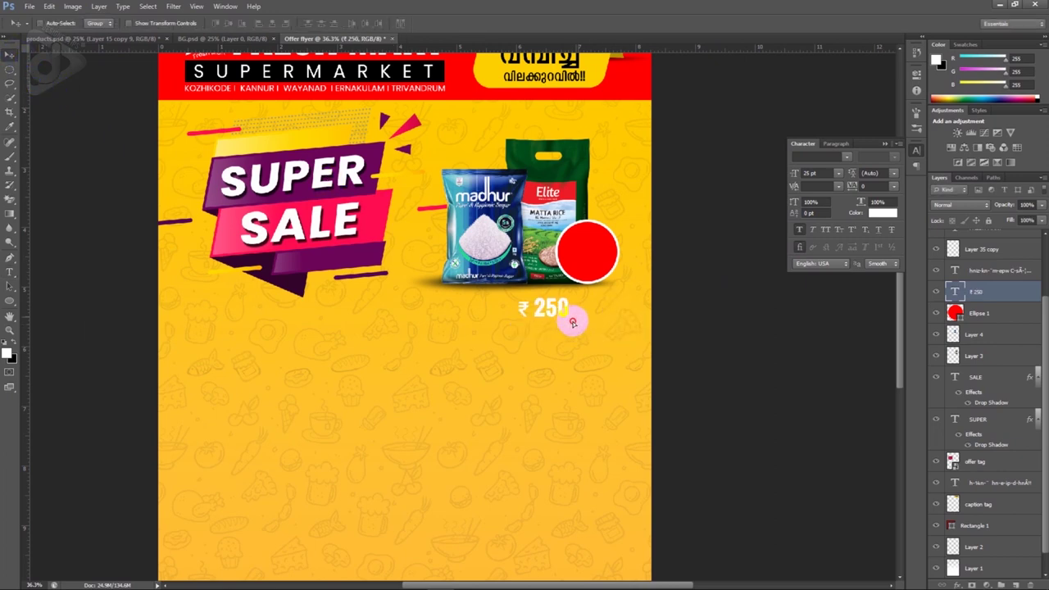
Step: Move the price onto the red circle and set its size to 18 pt
{"action": "scroll", "coordinate": [617, 260], "scroll_direction": "up", "scroll_amount": 2}
{"action": "mouse_move", "coordinate": [621, 332]}
{"action": "left_mouse_down"}
{"action": "mouse_move", "coordinate": [617, 260]}
{"action": "mouse_move", "coordinate": [571, 256]}
{"action": "left_mouse_up"}
{"action": "scroll", "coordinate": [618, 260], "scroll_direction": "up", "scroll_amount": 2}
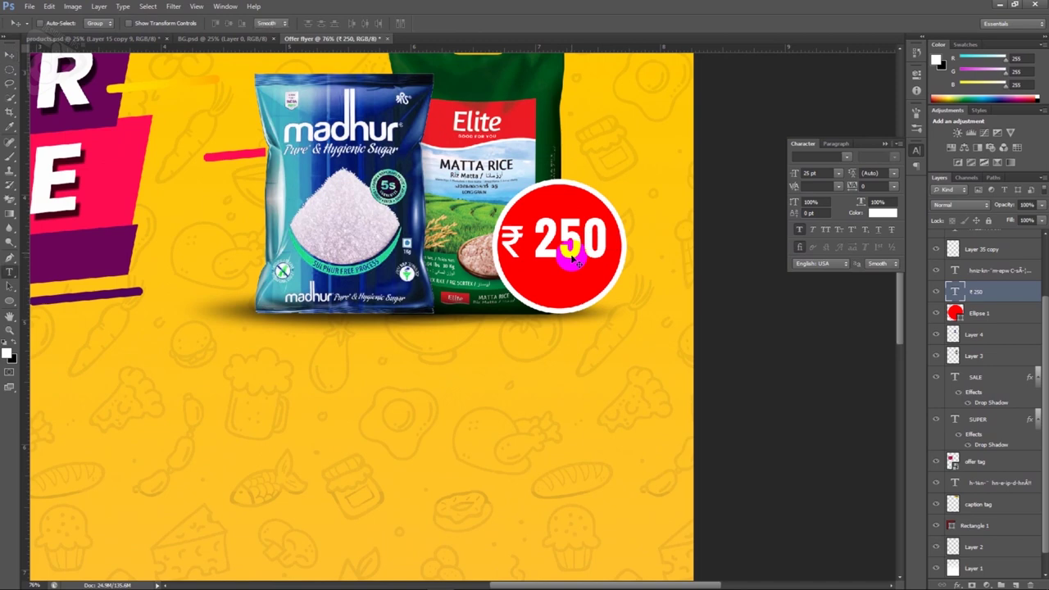
{"action": "key", "text": "t"}
{"action": "left_click", "coordinate": [567, 250]}
{"action": "key", "text": "ctrl+a"}
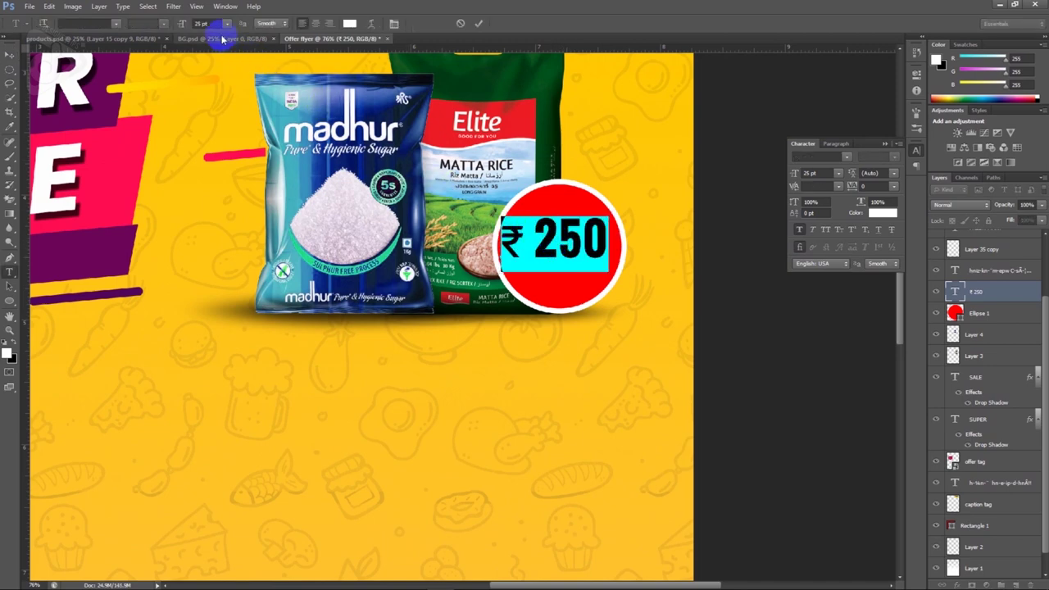
{"action": "left_click", "coordinate": [217, 24]}
{"action": "type", "text": "18"}
{"action": "key", "text": "Return"}
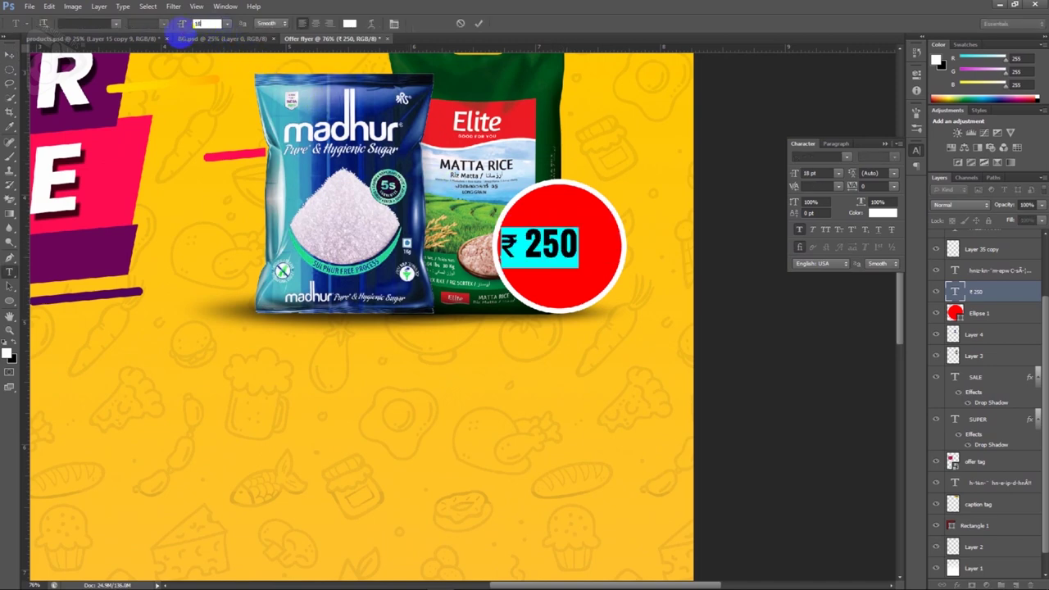
{"action": "left_click", "coordinate": [9, 54]}
{"action": "left_click", "coordinate": [515, 236]}
Step: Change the price to '₹250' without the space, then raise and slightly shrink it in the circle
{"action": "double_click", "coordinate": [526, 236]}
{"action": "key", "text": "BackSpace"}
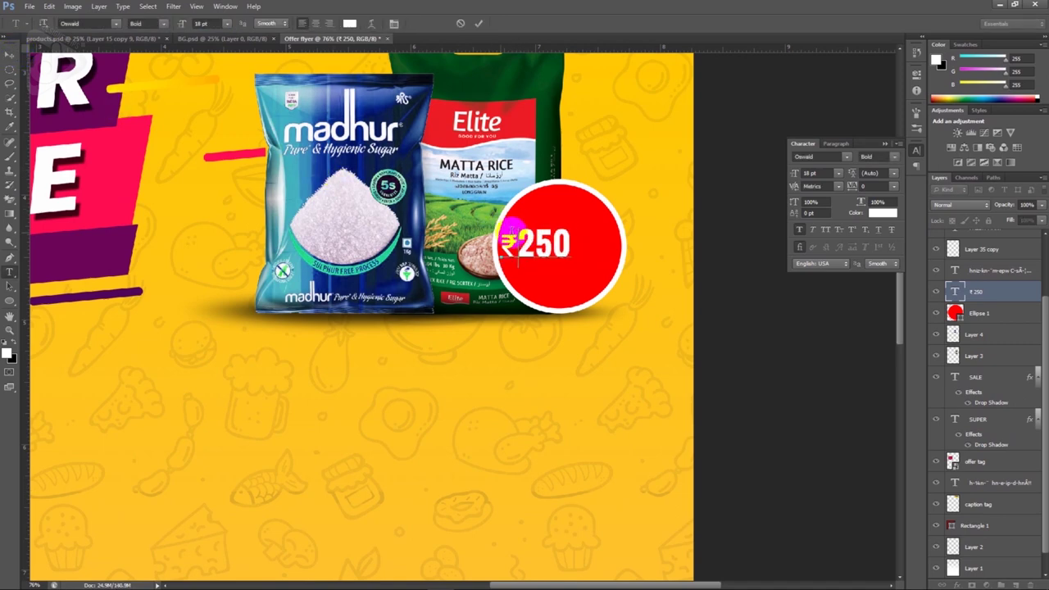
{"action": "left_click", "coordinate": [9, 54]}
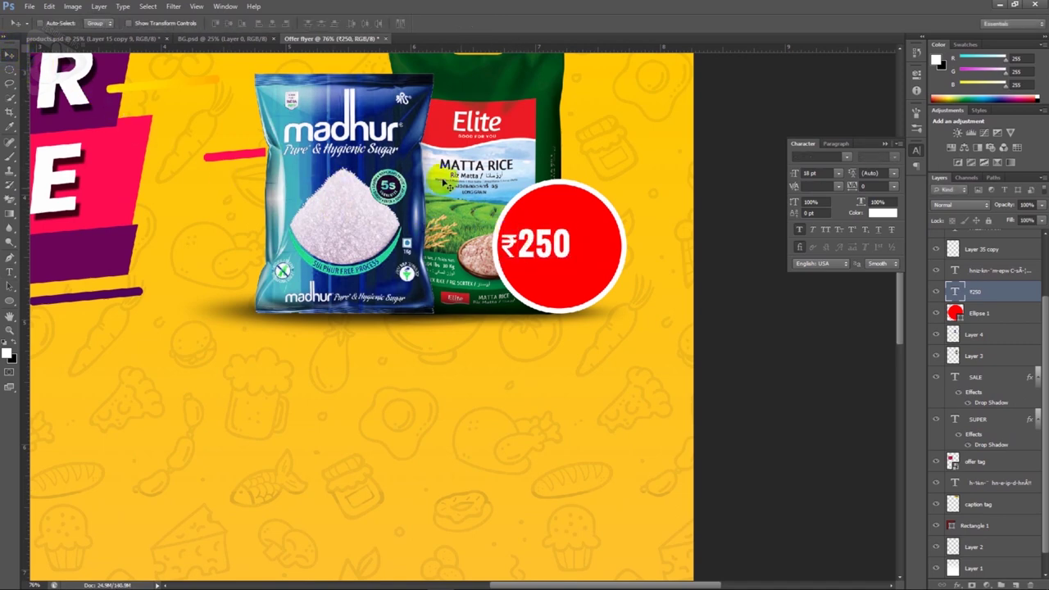
{"action": "left_click_drag", "start_coordinate": [541, 246], "coordinate": [545, 233]}
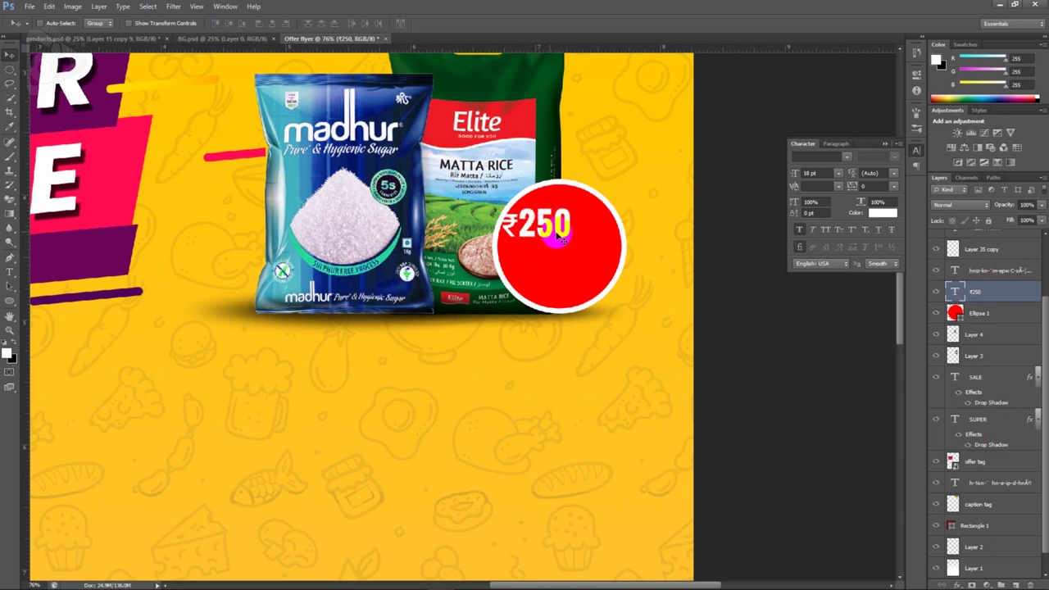
{"action": "key", "text": "ctrl+t"}
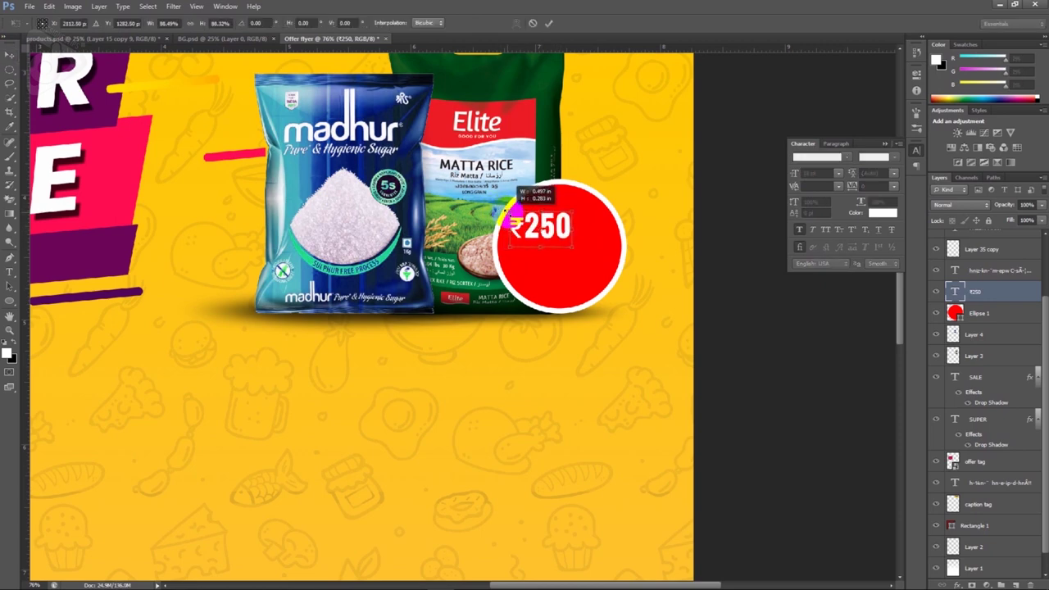
{"action": "left_click_drag", "start_coordinate": [500, 209], "coordinate": [509, 208]}
{"action": "key", "text": "Return"}
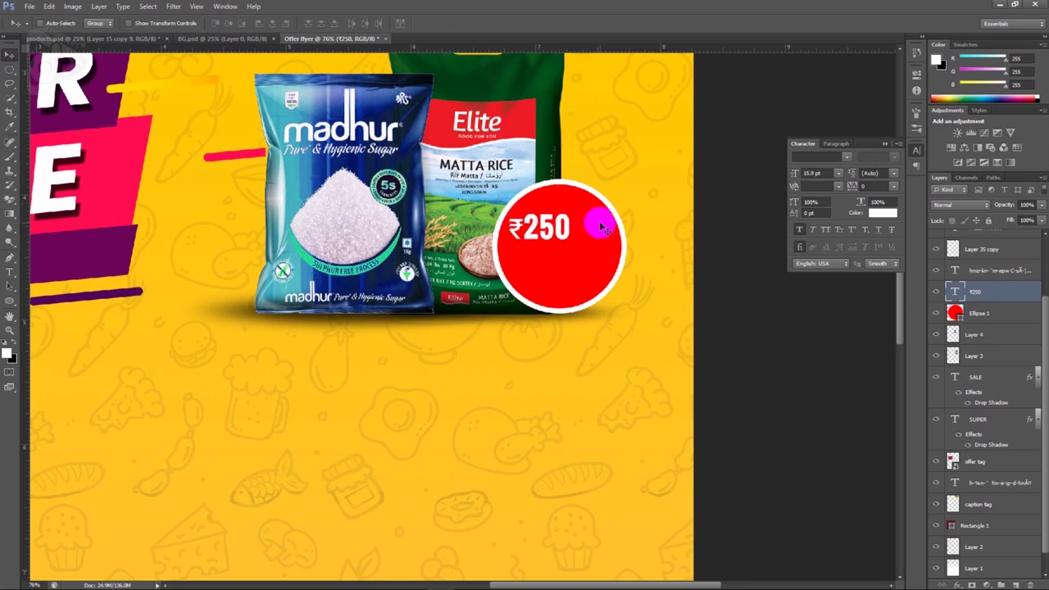
{"action": "key", "text": "t"}
{"action": "left_click", "coordinate": [595, 166]}
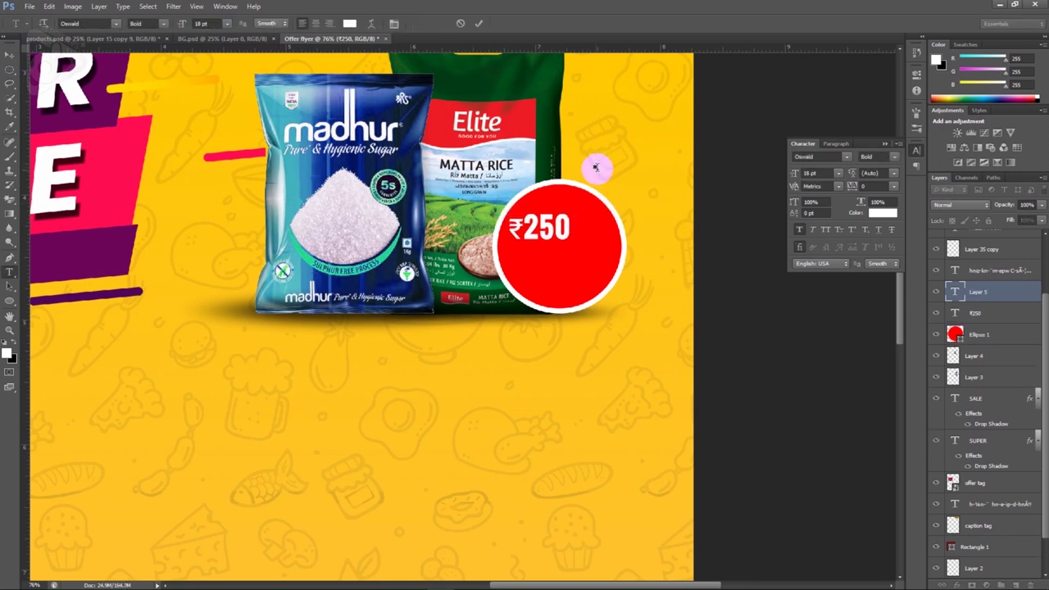
Step: Type a 50% label and set its font style to Regular
{"action": "type", "text": "50%"}
{"action": "key", "text": "ctrl+a"}
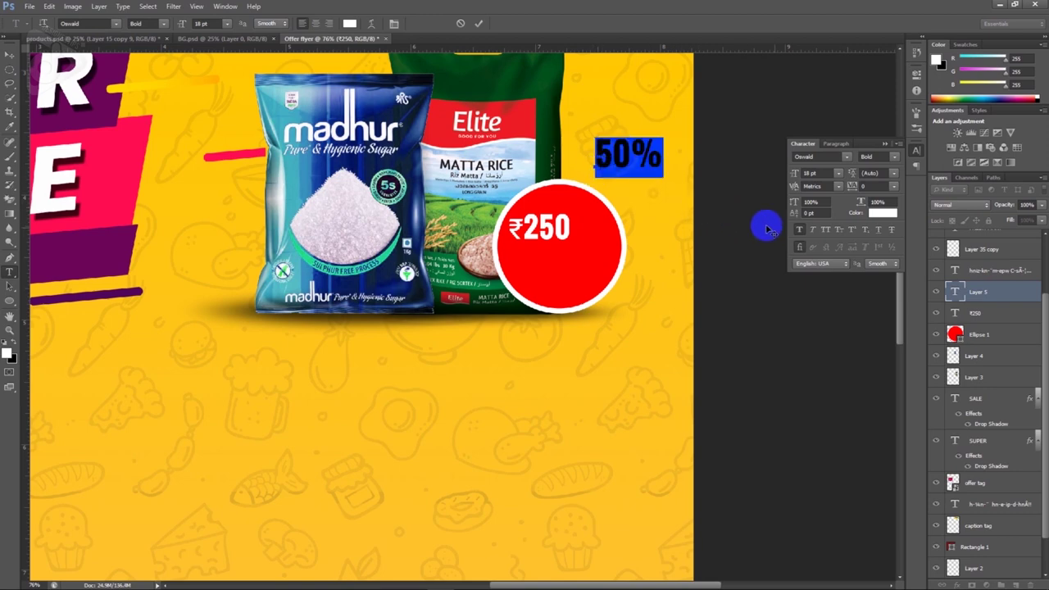
{"action": "left_click", "coordinate": [800, 231]}
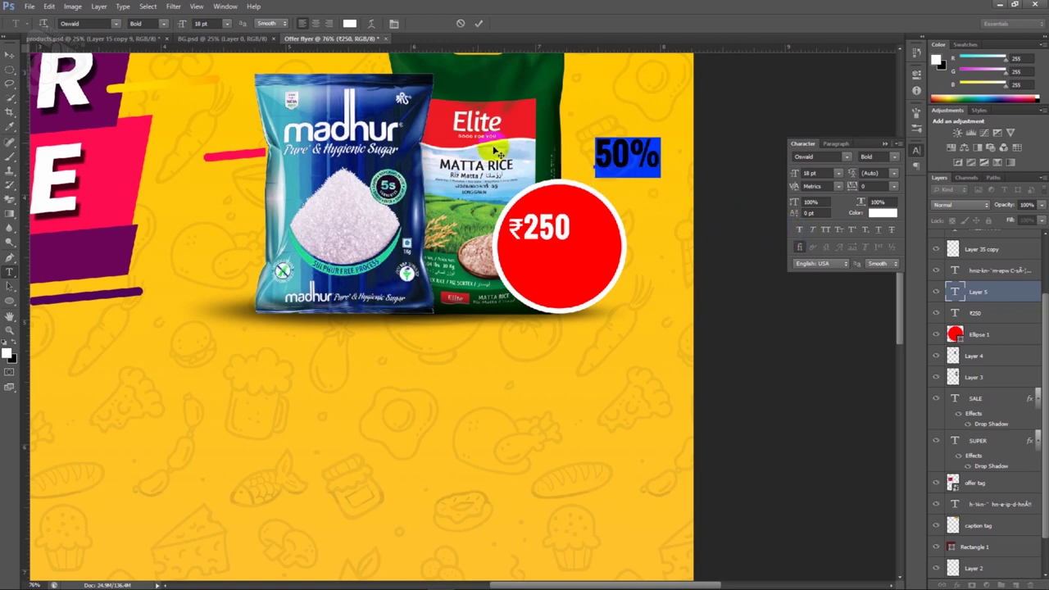
{"action": "left_click", "coordinate": [162, 23]}
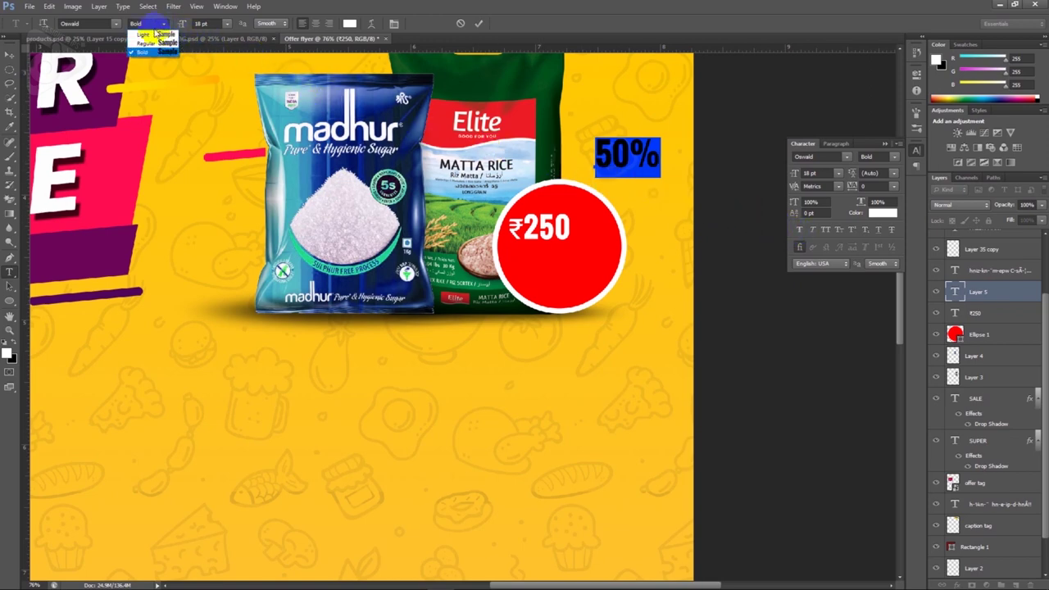
{"action": "left_click", "coordinate": [153, 42]}
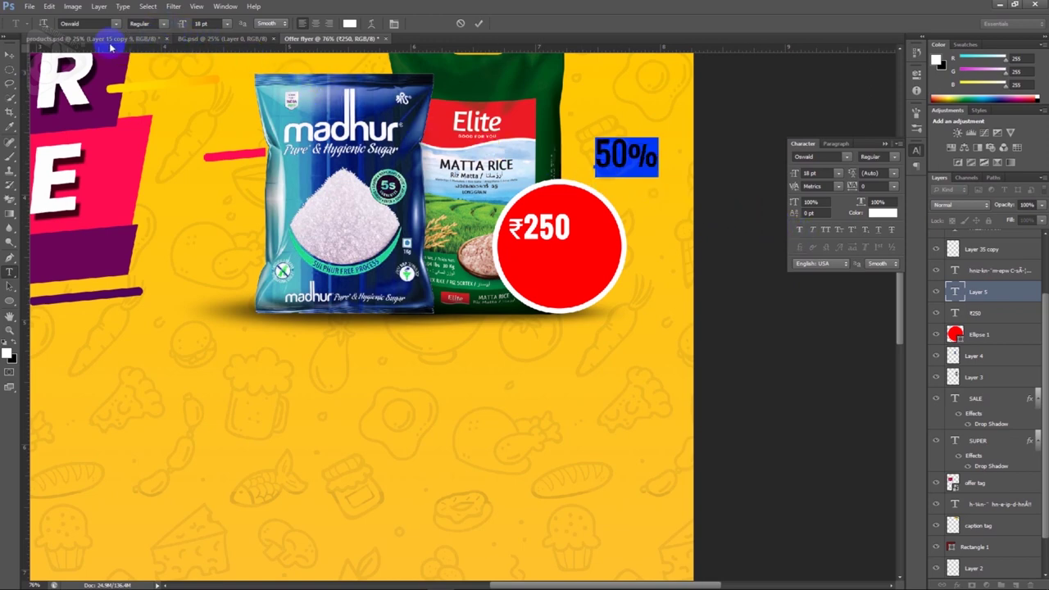
{"action": "left_click", "coordinate": [10, 55]}
Step: Shrink the 50% label, place it beside ₹250 in the badge, and return to products.psd
{"action": "left_click_drag", "start_coordinate": [652, 155], "coordinate": [614, 227]}
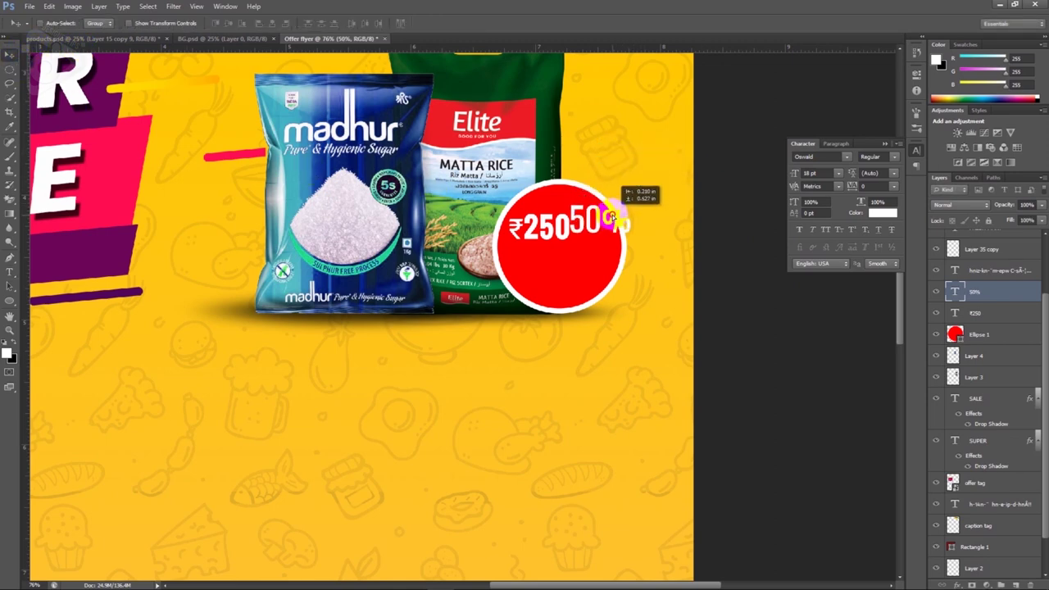
{"action": "key", "text": "ctrl+t"}
{"action": "left_click_drag", "start_coordinate": [630, 207], "coordinate": [604, 220]}
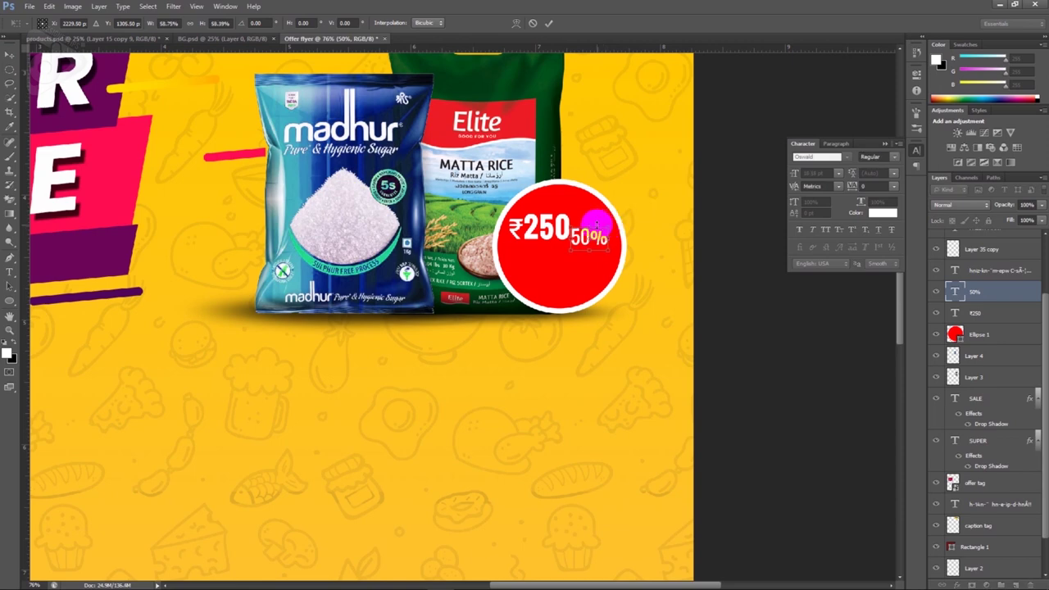
{"action": "key", "text": "Return"}
{"action": "left_click_drag", "start_coordinate": [599, 229], "coordinate": [604, 232]}
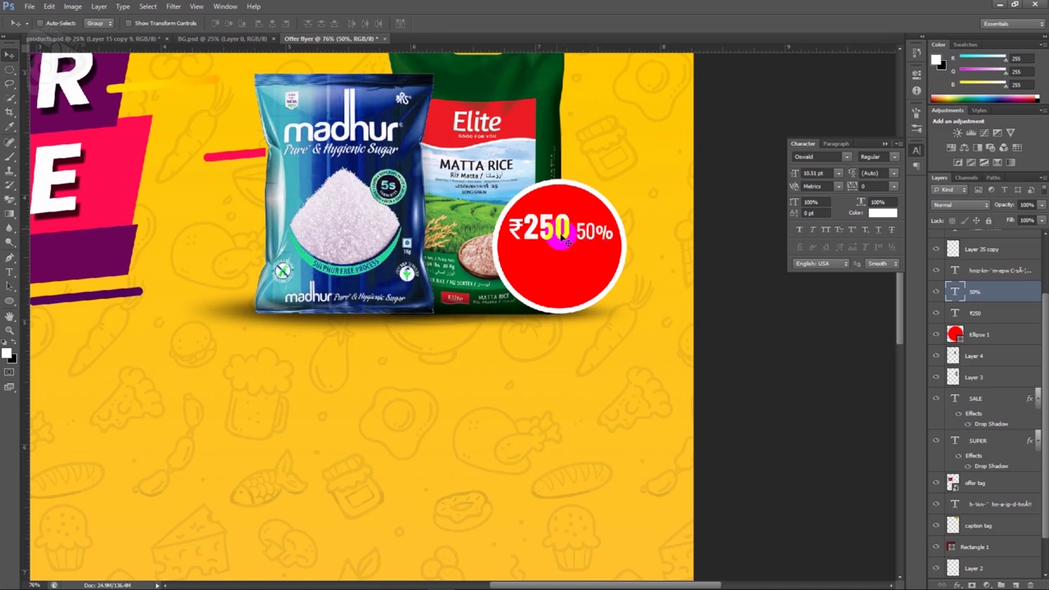
{"action": "left_click", "coordinate": [545, 210]}
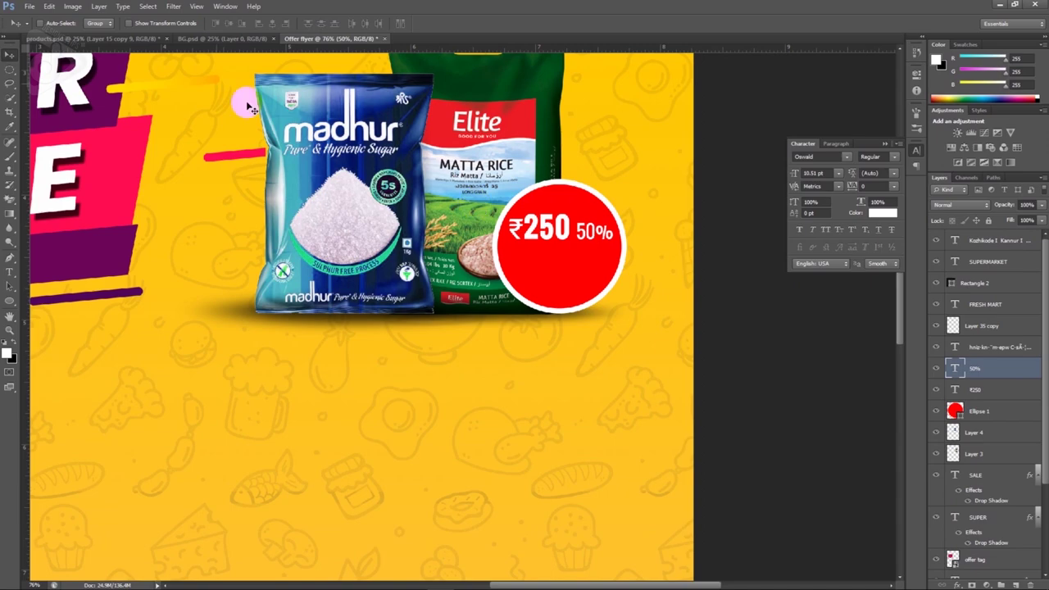
{"action": "left_click", "coordinate": [143, 41]}
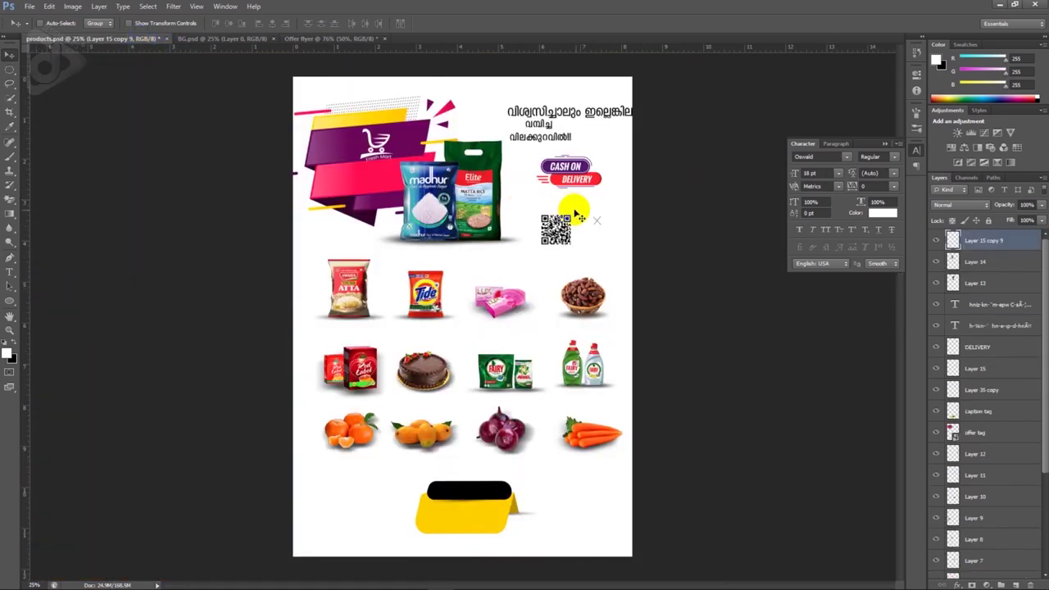
Step: Bring the cross-mark graphic from products.psd over the ₹250 price in the Offer flyer
{"action": "scroll", "coordinate": [601, 223], "scroll_direction": "up", "scroll_amount": 2}
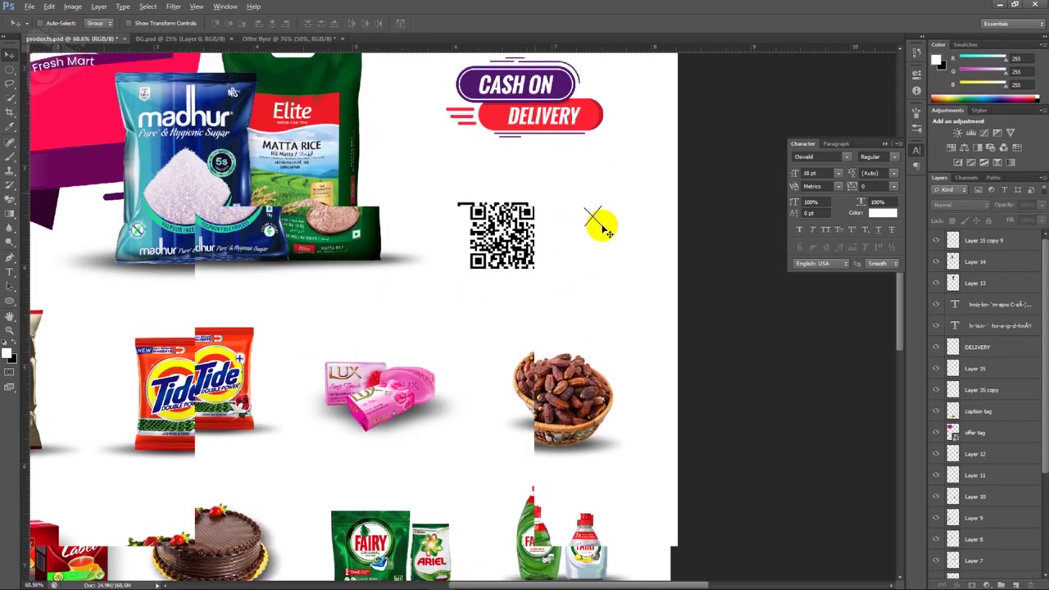
{"action": "scroll", "coordinate": [598, 222], "scroll_direction": "up", "scroll_amount": 2}
{"action": "scroll", "coordinate": [598, 225], "scroll_direction": "up", "scroll_amount": 1}
{"action": "mouse_move", "coordinate": [585, 210]}
{"action": "left_mouse_down"}
{"action": "mouse_move", "coordinate": [403, 88]}
{"action": "mouse_move", "coordinate": [557, 232]}
{"action": "left_mouse_up"}
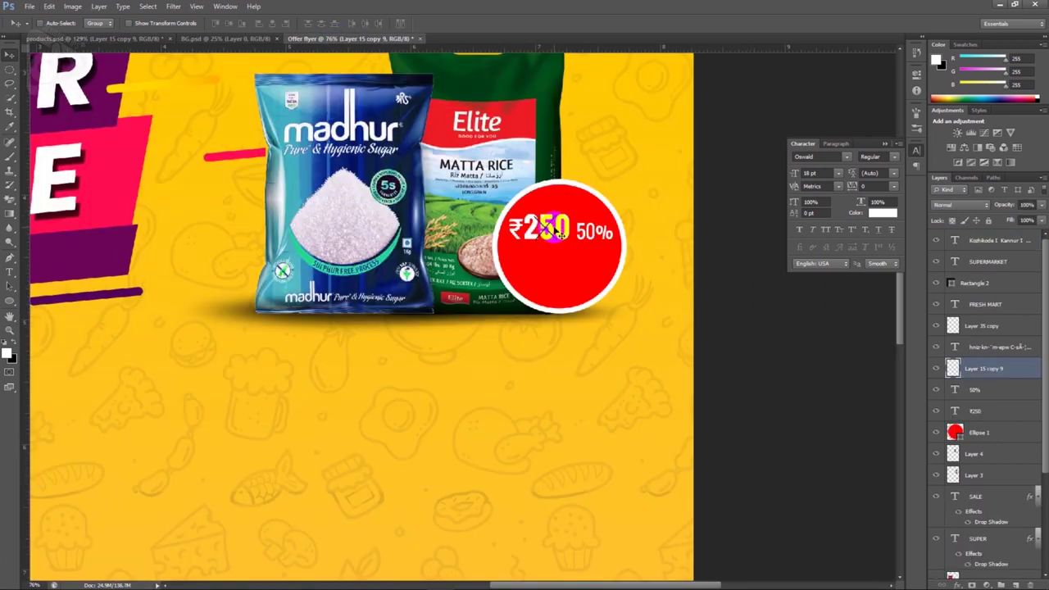
{"action": "scroll", "coordinate": [562, 232], "scroll_direction": "down", "scroll_amount": 1}
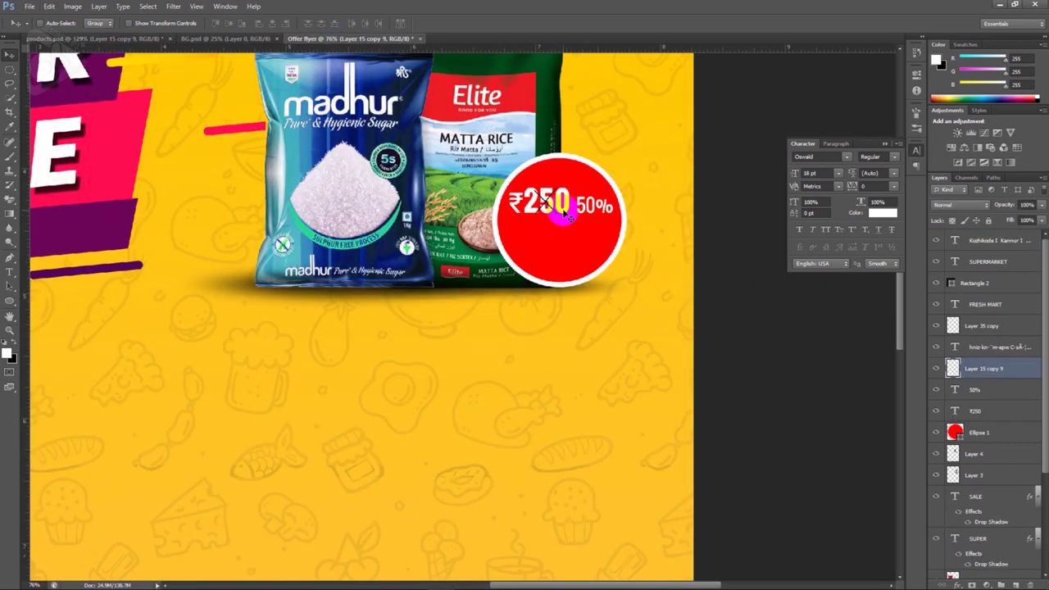
{"action": "left_click", "coordinate": [565, 212], "text": "ctrl"}
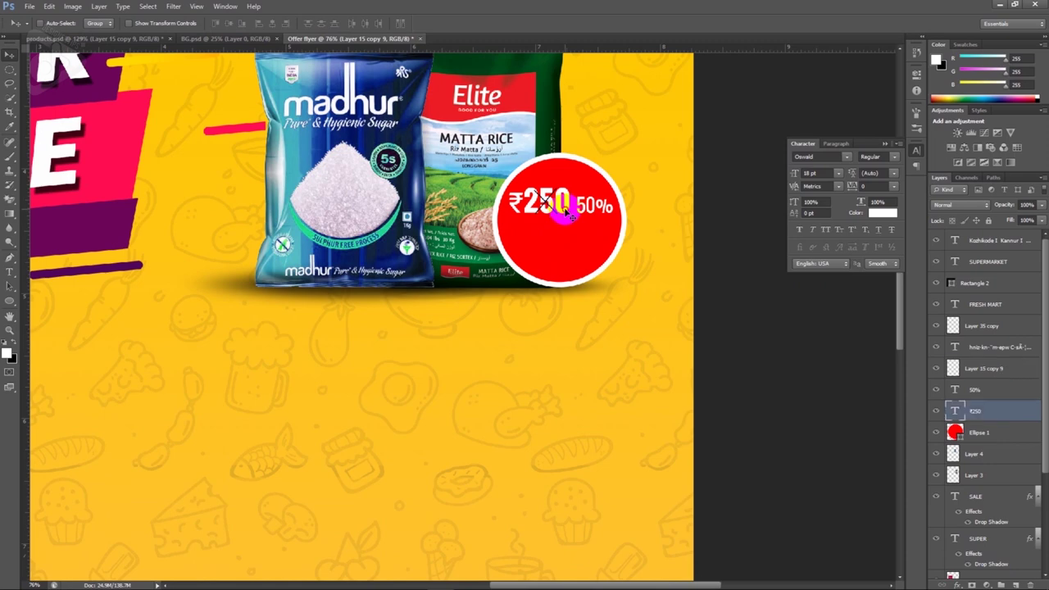
Step: Duplicate ₹250 below itself, retype it as ₹125, and colour it bright yellow
{"action": "left_click_drag", "start_coordinate": [566, 211], "coordinate": [576, 254]}
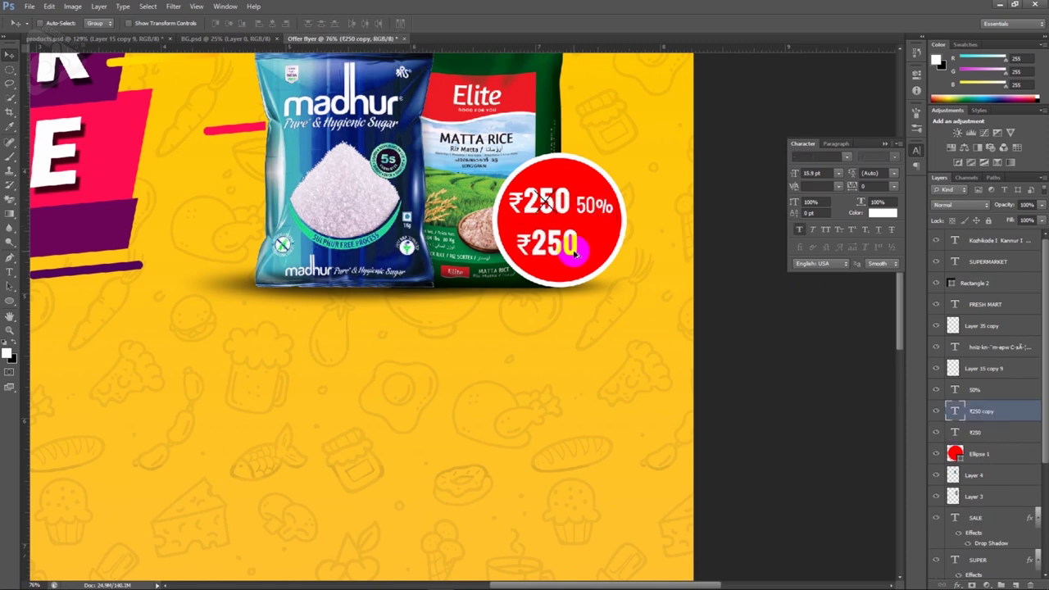
{"action": "double_click", "coordinate": [534, 244]}
{"action": "type", "text": "125"}
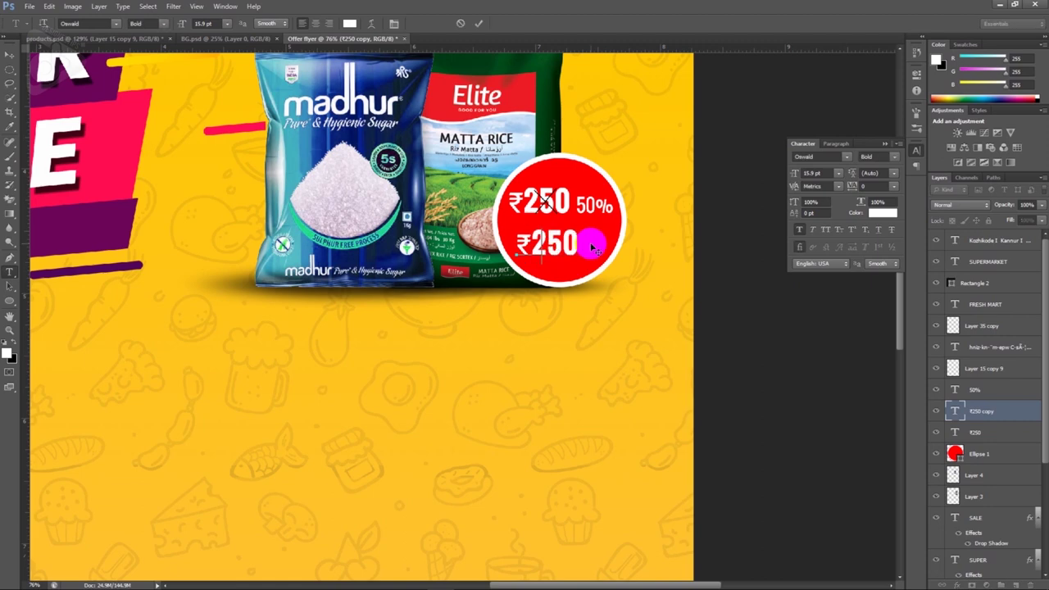
{"action": "key", "text": "ctrl+a"}
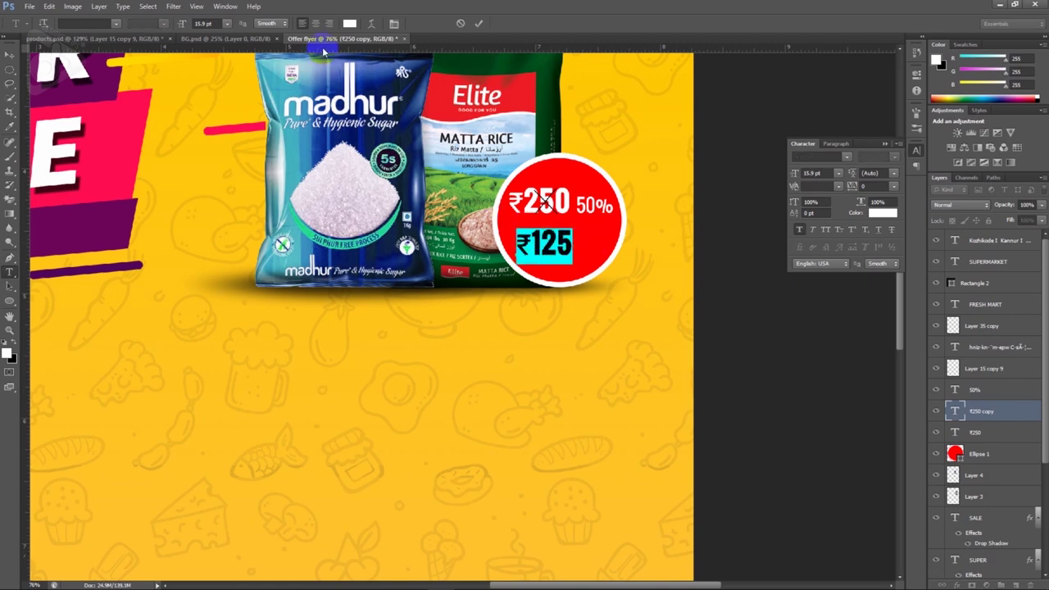
{"action": "left_click", "coordinate": [350, 23]}
{"action": "left_click", "coordinate": [206, 156]}
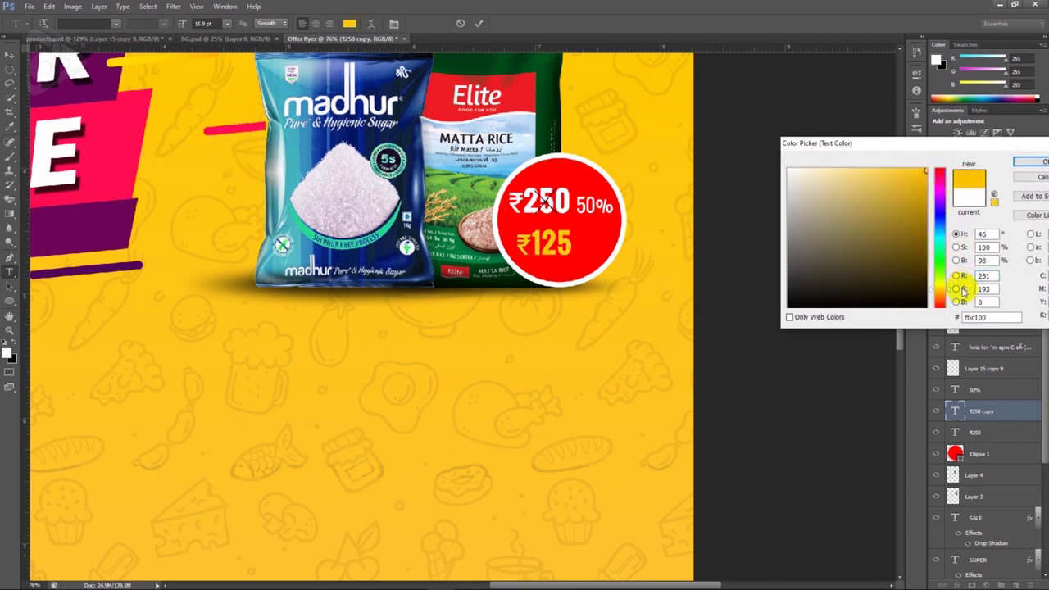
{"action": "left_click_drag", "start_coordinate": [949, 295], "coordinate": [948, 290]}
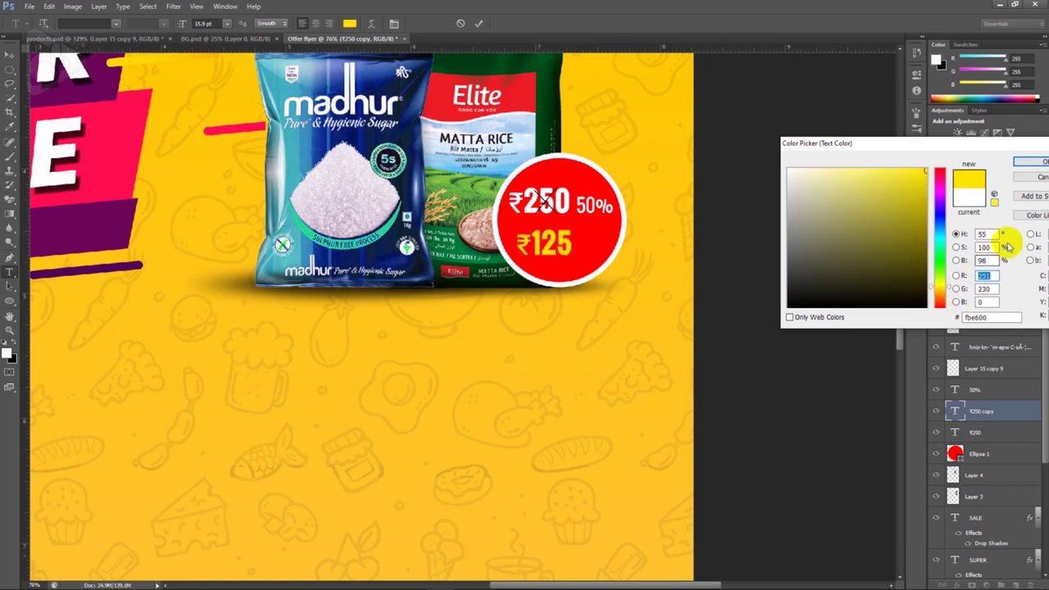
{"action": "left_click", "coordinate": [1032, 162]}
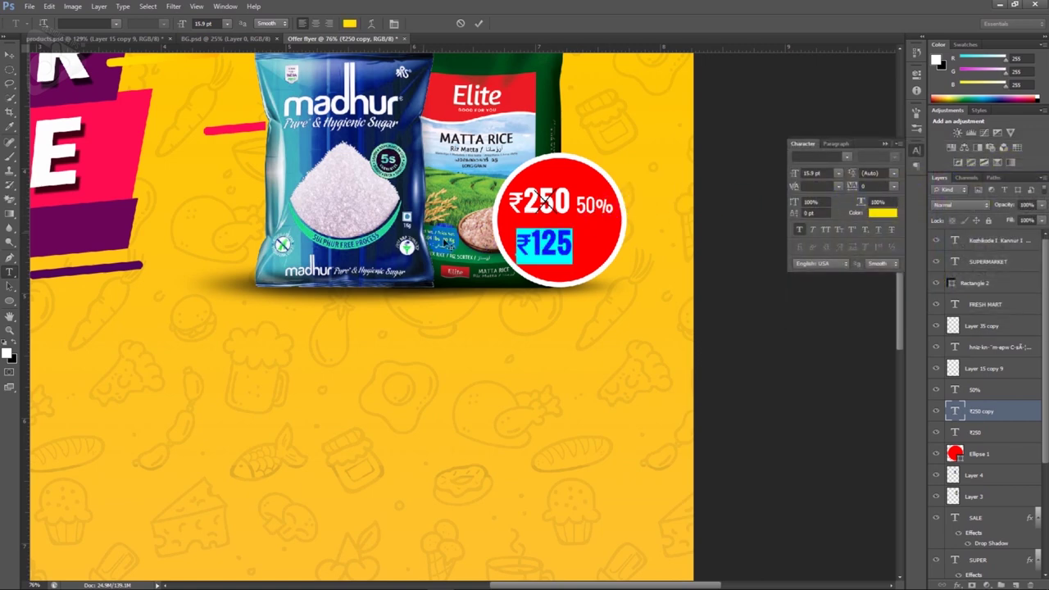
{"action": "left_click", "coordinate": [9, 54]}
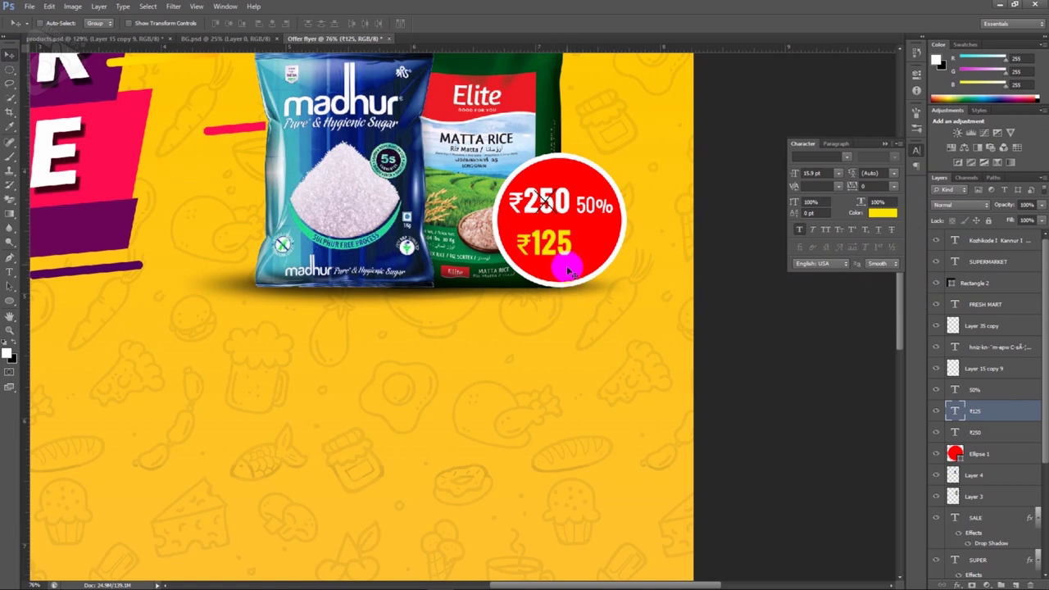
Step: Enlarge ₹125 and nudge it left to fit inside the circle
{"action": "key", "text": "ctrl+t"}
{"action": "left_click_drag", "start_coordinate": [578, 254], "coordinate": [607, 272]}
{"action": "key", "text": "Return"}
{"action": "key", "text": "Left"}
{"action": "key", "text": "Left"}
{"action": "key", "text": "Left"}
{"action": "key", "text": "Left"}
{"action": "key", "text": "Left"}
{"action": "key", "text": "Left"}
{"action": "key", "text": "Left"}
{"action": "key", "text": "Left"}
{"action": "key", "text": "Left"}
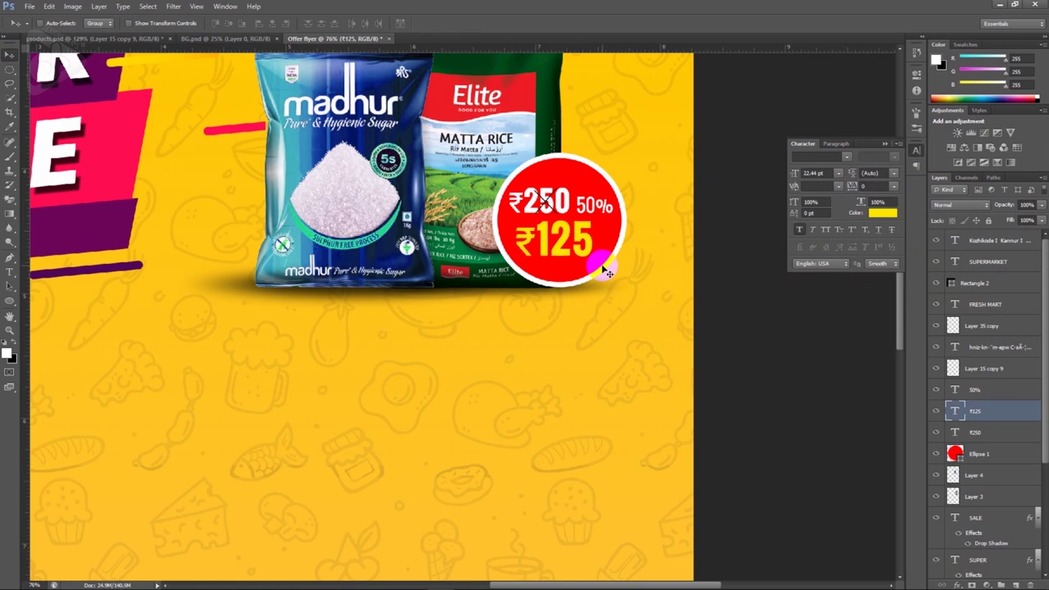
{"action": "scroll", "coordinate": [607, 272], "scroll_direction": "down", "scroll_amount": 2}
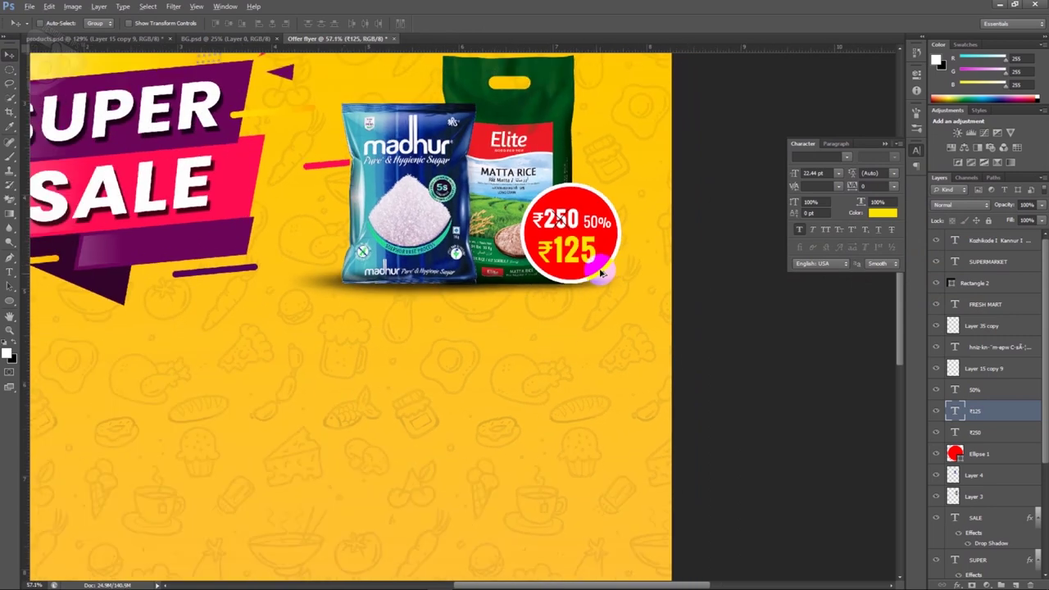
Step: Scroll through the flyer and layers to review the price badge parts
{"action": "scroll", "coordinate": [605, 276], "scroll_direction": "down", "scroll_amount": 2}
{"action": "scroll", "coordinate": [601, 278], "scroll_direction": "down", "scroll_amount": 2}
{"action": "scroll", "coordinate": [598, 284], "scroll_direction": "down", "scroll_amount": 2}
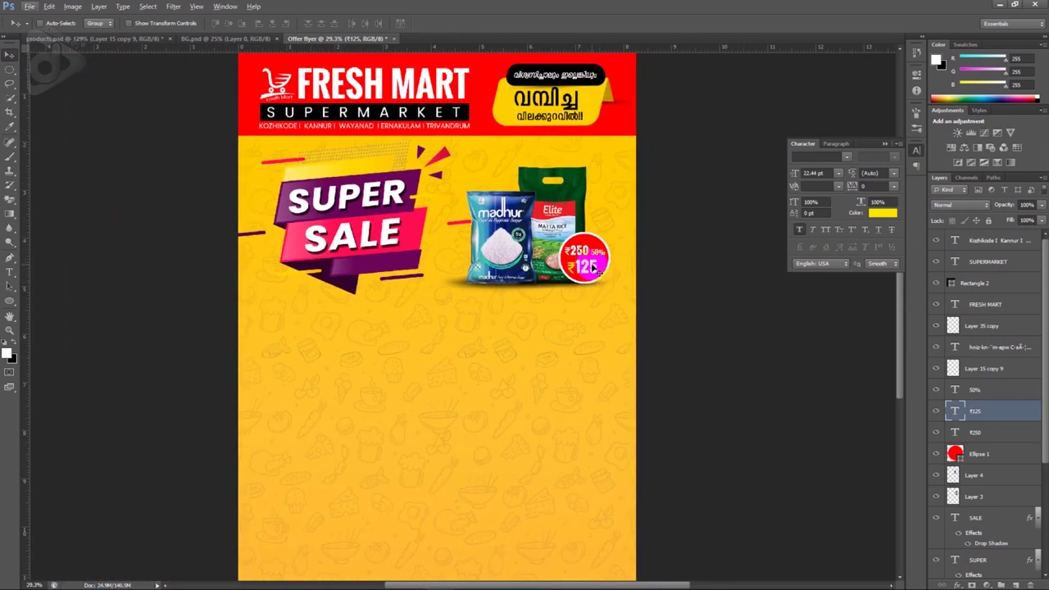
{"action": "scroll", "coordinate": [600, 285], "scroll_direction": "down", "scroll_amount": 1}
{"action": "scroll", "coordinate": [592, 267], "scroll_direction": "down", "scroll_amount": 1}
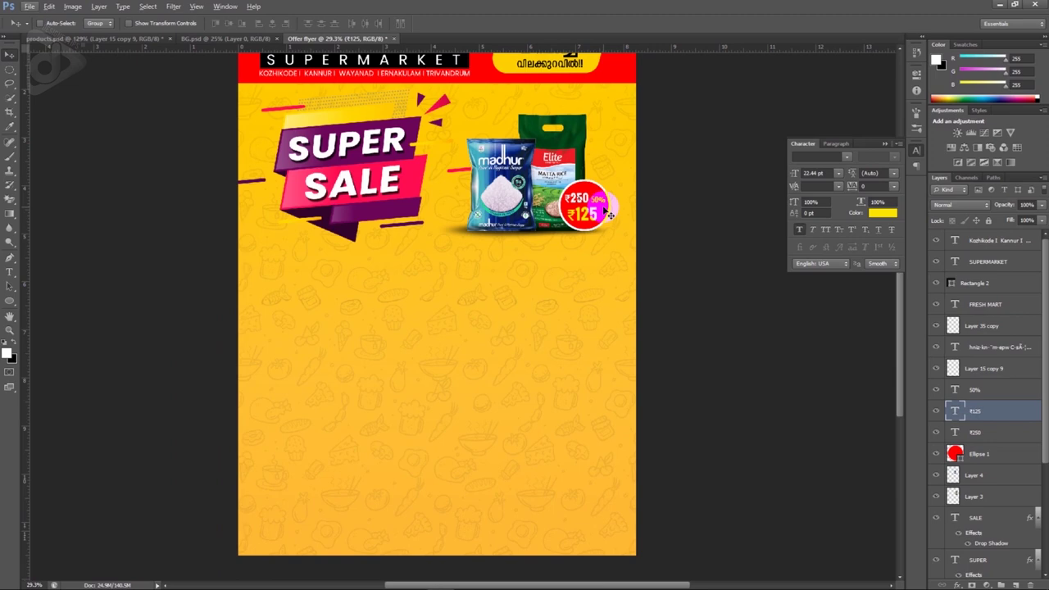
{"action": "scroll", "coordinate": [609, 215], "scroll_direction": "up", "scroll_amount": 1}
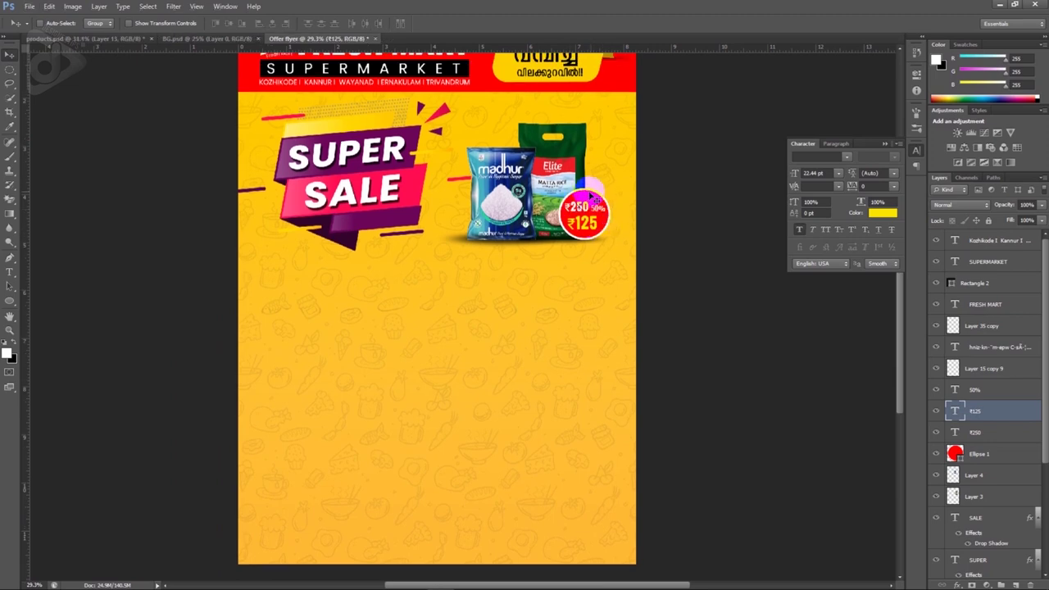
{"action": "left_click", "coordinate": [444, 316]}
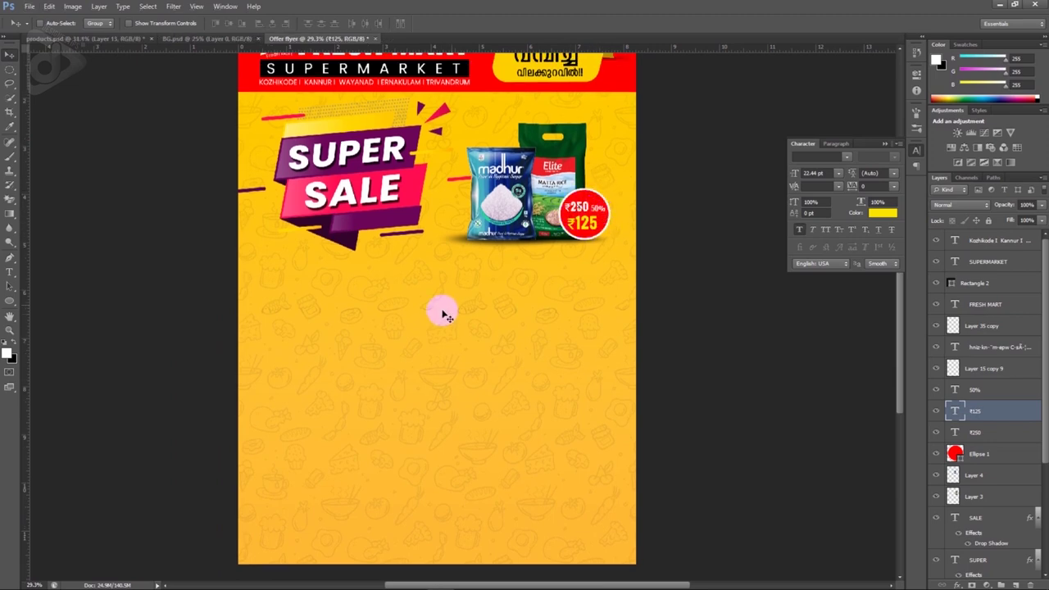
{"action": "left_click", "coordinate": [611, 218]}
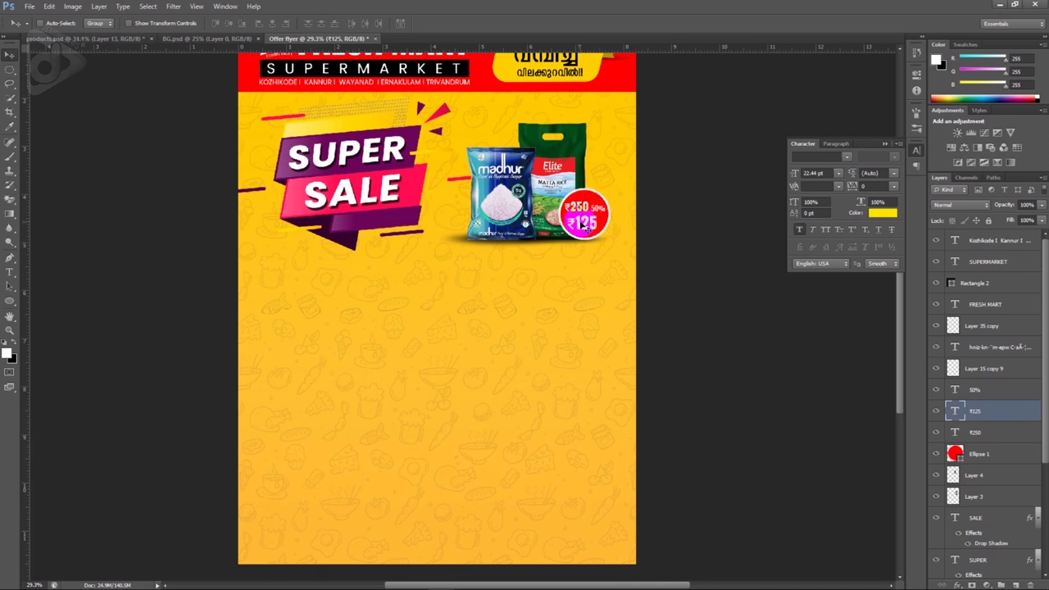
Step: Select Layer 15 copy 9 through Ellipse 1 and group them as Group 1
{"action": "scroll", "coordinate": [583, 212], "scroll_direction": "up", "scroll_amount": 1}
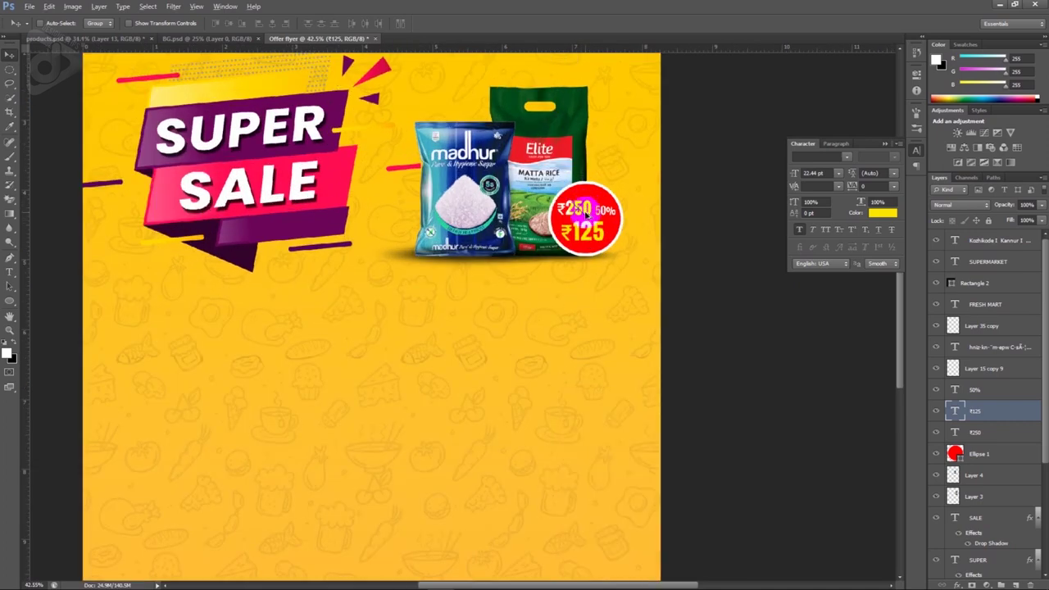
{"action": "scroll", "coordinate": [583, 213], "scroll_direction": "up", "scroll_amount": 2}
{"action": "scroll", "coordinate": [584, 217], "scroll_direction": "up", "scroll_amount": 2}
{"action": "scroll", "coordinate": [584, 222], "scroll_direction": "up", "scroll_amount": 2}
{"action": "left_click", "coordinate": [571, 202]}
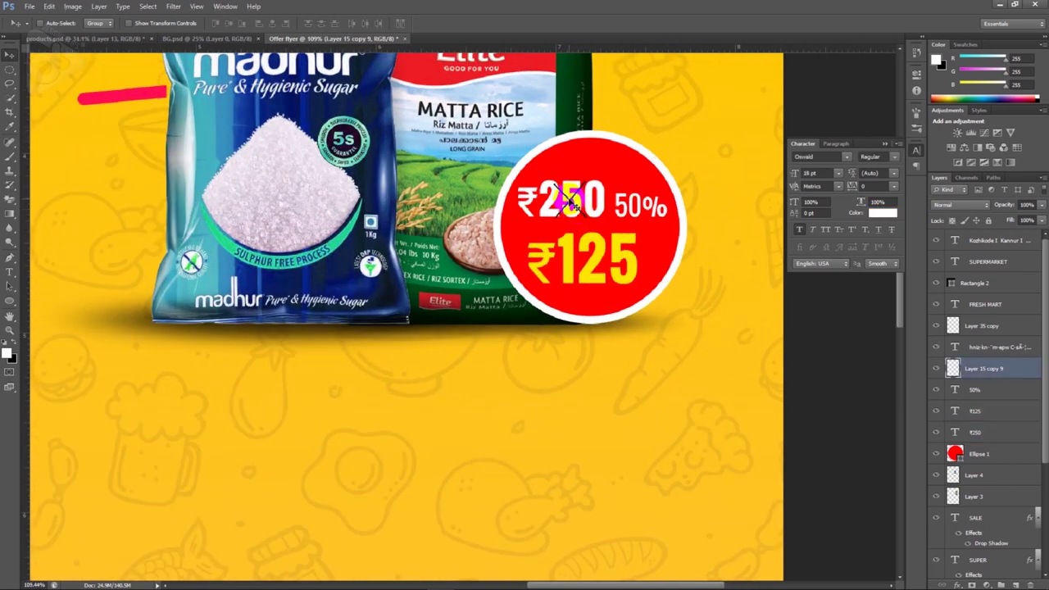
{"action": "left_click", "coordinate": [981, 454], "text": "shift"}
{"action": "left_click_drag", "start_coordinate": [587, 217], "coordinate": [586, 220]}
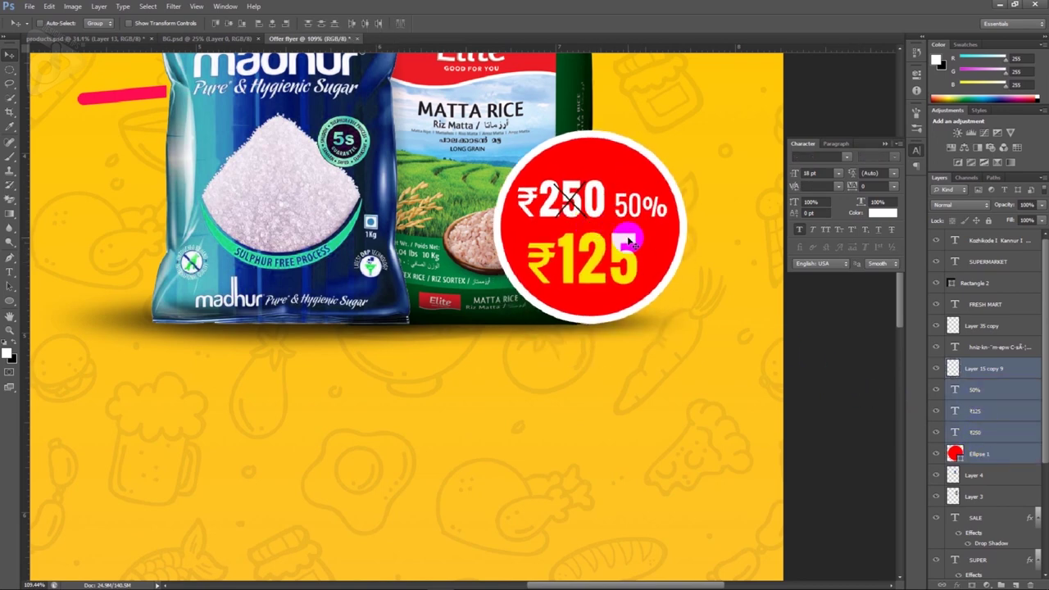
{"action": "key", "text": "ctrl+g"}
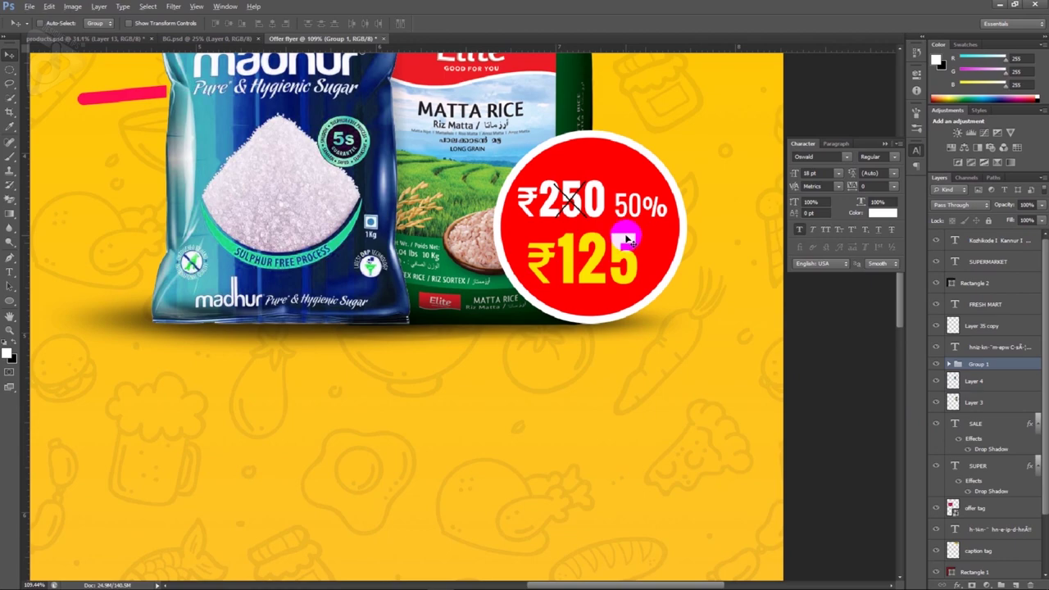
{"action": "scroll", "coordinate": [627, 239], "scroll_direction": "down", "scroll_amount": 2, "text": "alt"}
{"action": "scroll", "coordinate": [607, 242], "scroll_direction": "down", "scroll_amount": 2, "text": "alt"}
{"action": "scroll", "coordinate": [591, 250], "scroll_direction": "down", "scroll_amount": 1, "text": "alt"}
{"action": "scroll", "coordinate": [579, 261], "scroll_direction": "down", "scroll_amount": 1, "text": "alt"}
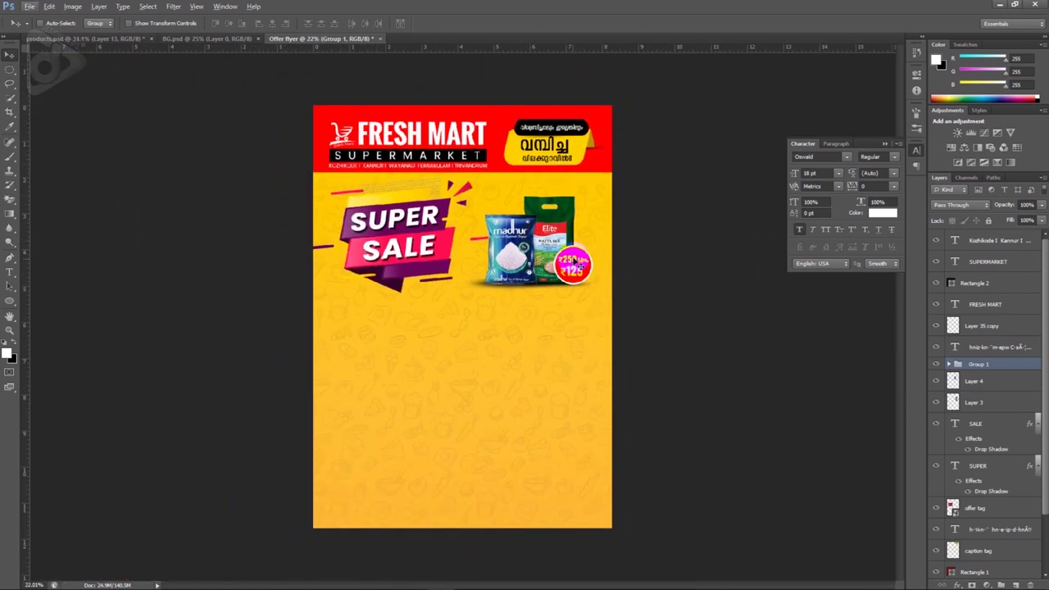
Step: In products.psd, select the Atta, Tide, soap, dates, Fairy, Ariel, Red Label and carrot images
{"action": "left_click", "coordinate": [88, 39]}
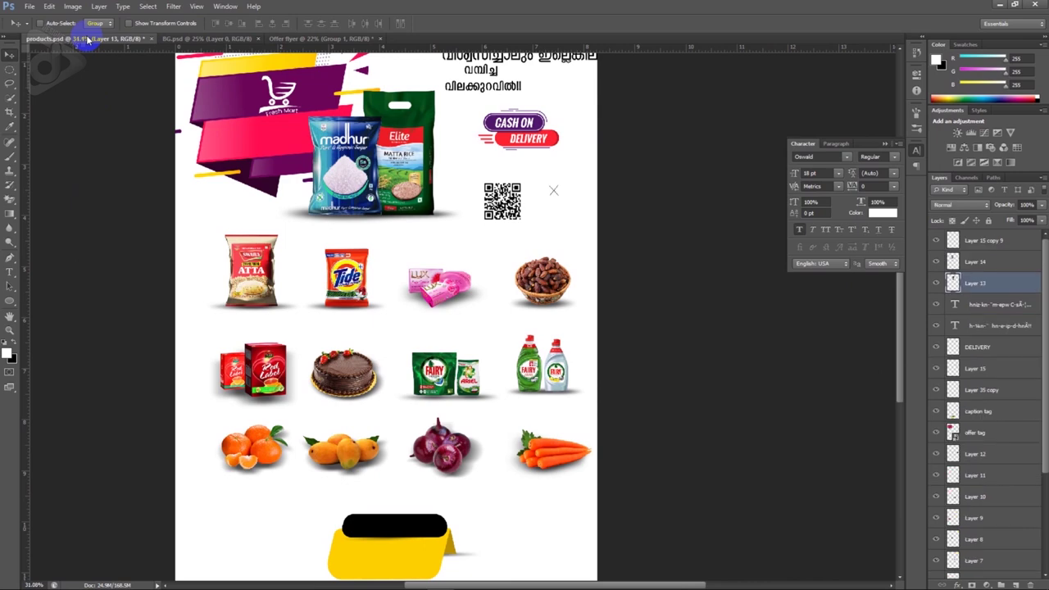
{"action": "right_click", "coordinate": [254, 260]}
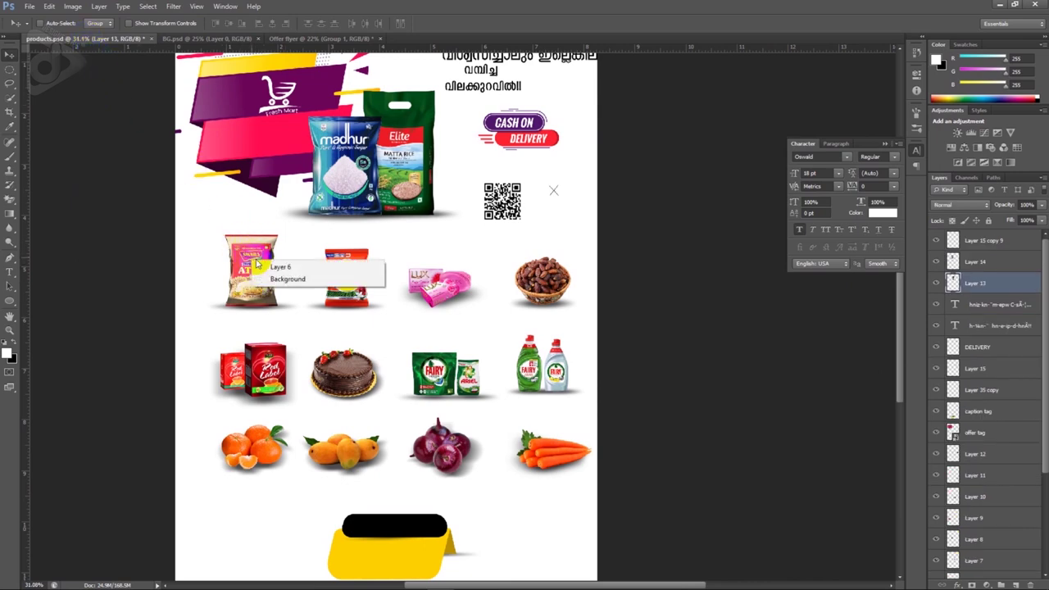
{"action": "left_click", "coordinate": [279, 264]}
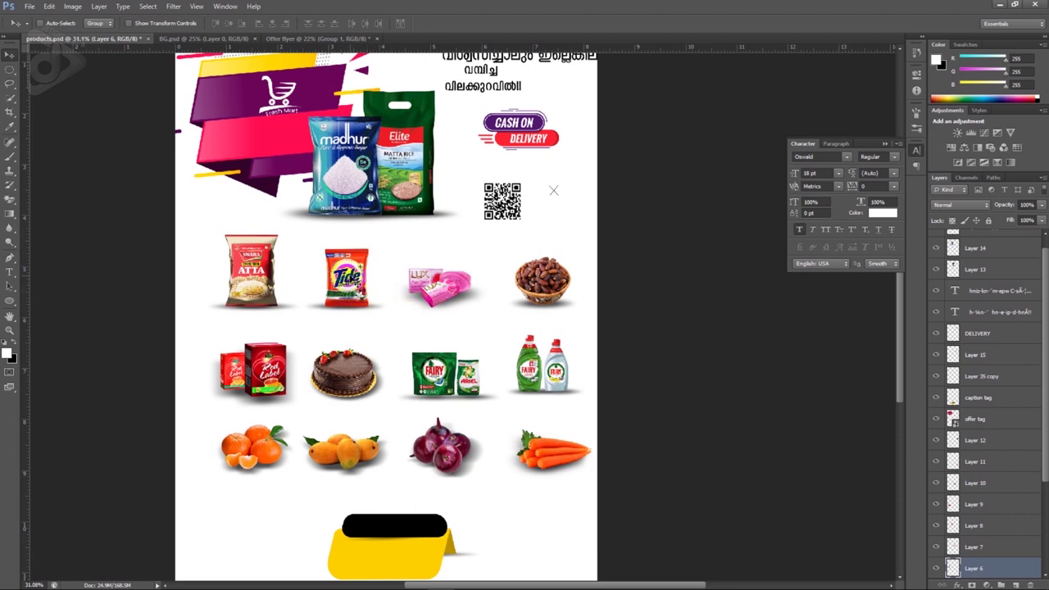
{"action": "left_click", "coordinate": [345, 274], "text": "ctrl+shift"}
{"action": "left_click", "coordinate": [434, 280], "text": "ctrl+shift"}
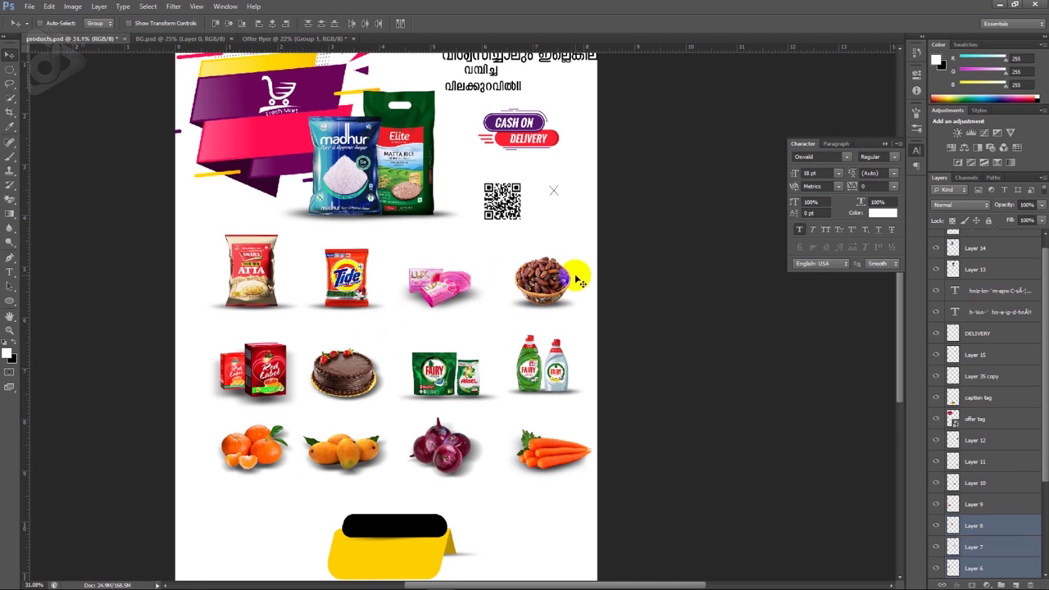
{"action": "left_click", "coordinate": [552, 283], "text": "ctrl+shift"}
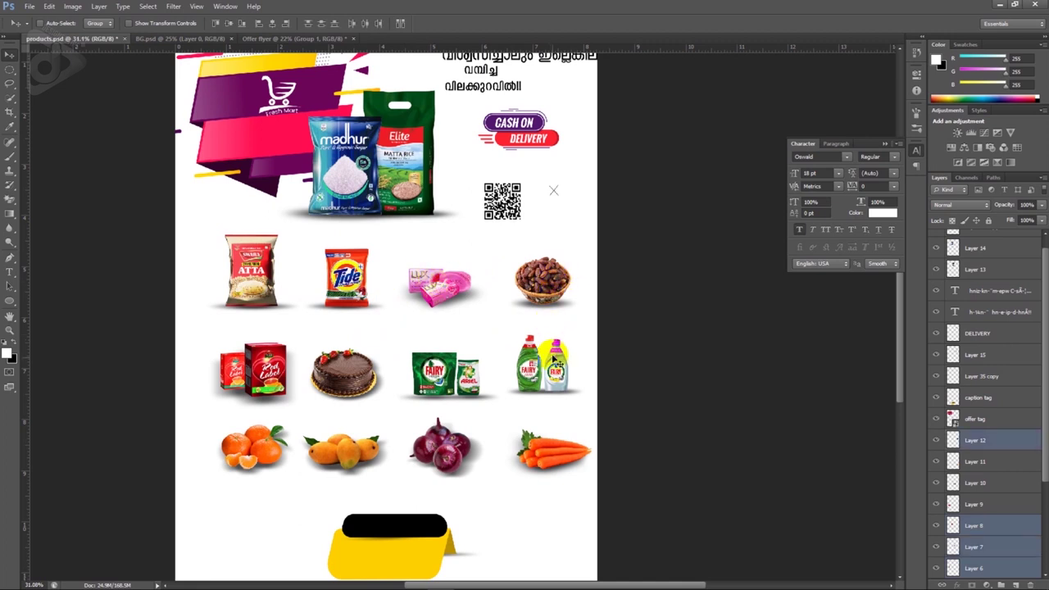
{"action": "left_click", "coordinate": [479, 378], "text": "ctrl+shift"}
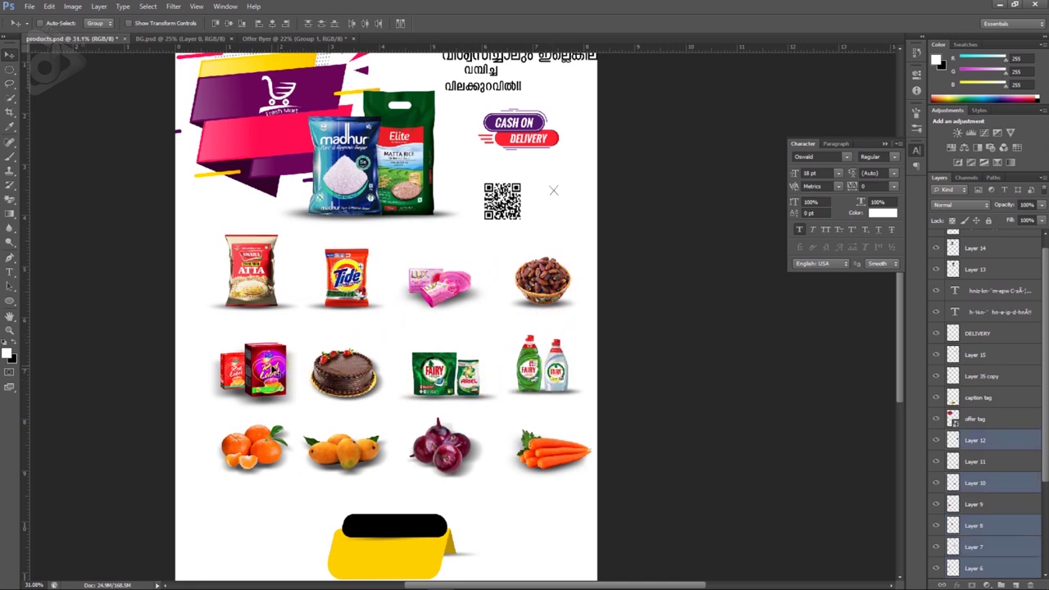
{"action": "left_click", "coordinate": [275, 371], "text": "ctrl+shift"}
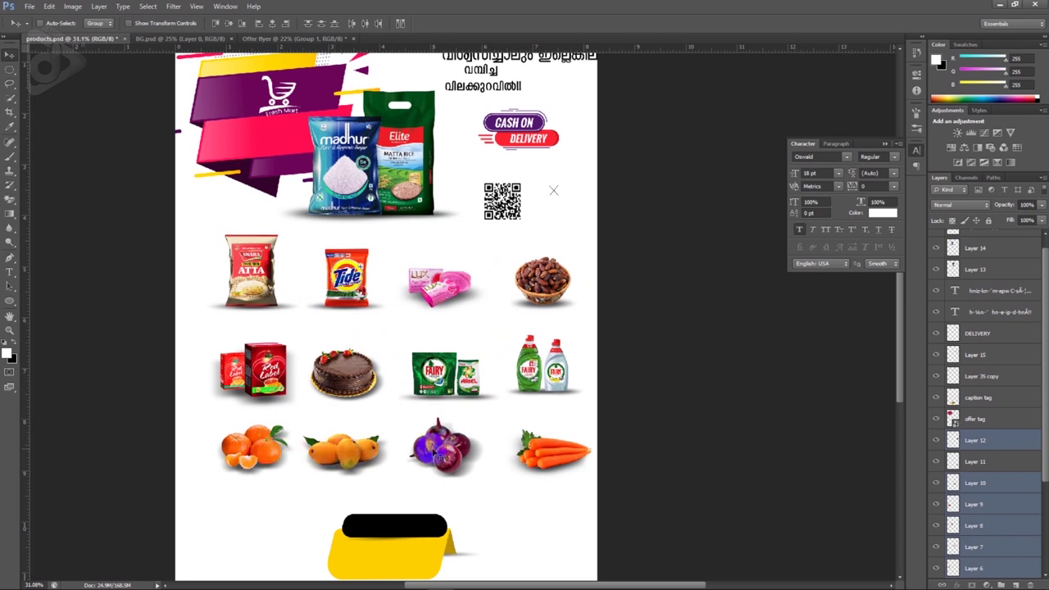
{"action": "left_click", "coordinate": [549, 455], "text": "ctrl+shift"}
Step: Drag the selected product images onto the Offer flyer below the featured packs
{"action": "left_click_drag", "start_coordinate": [549, 451], "coordinate": [546, 465]}
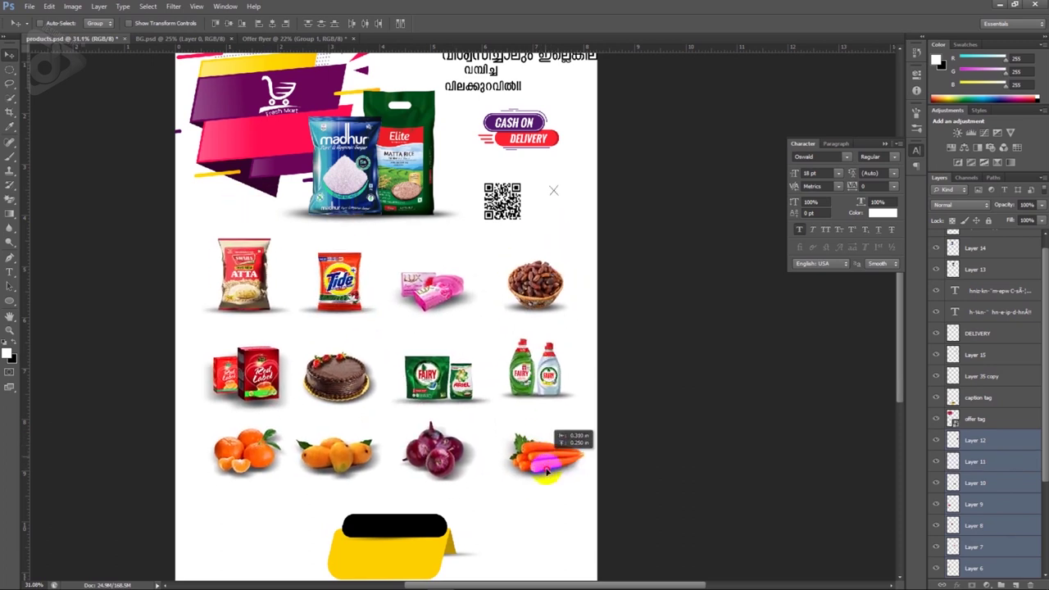
{"action": "left_click_drag", "start_coordinate": [547, 466], "coordinate": [378, 177]}
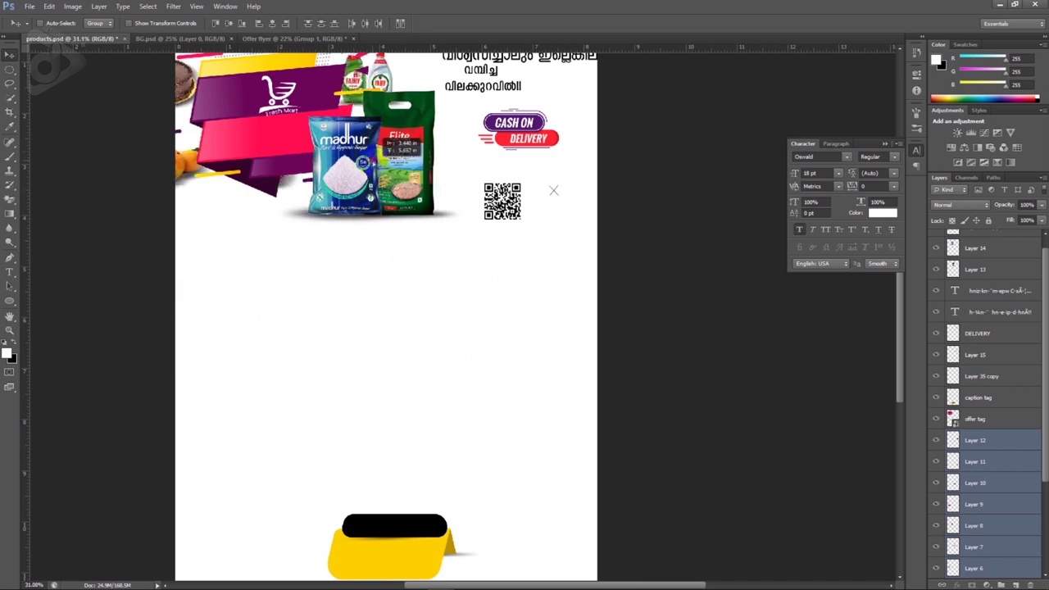
{"action": "left_click_drag", "start_coordinate": [377, 136], "coordinate": [297, 47]}
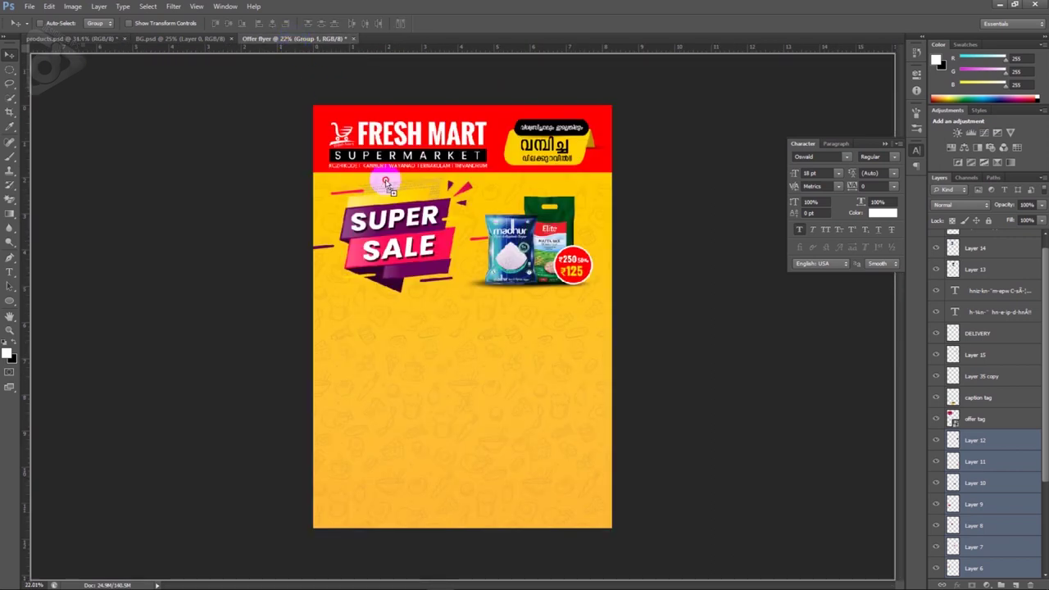
{"action": "mouse_move", "coordinate": [293, 41]}
{"action": "left_mouse_down"}
{"action": "mouse_move", "coordinate": [507, 412]}
{"action": "mouse_move", "coordinate": [562, 424]}
{"action": "mouse_move", "coordinate": [555, 414]}
{"action": "left_mouse_up"}
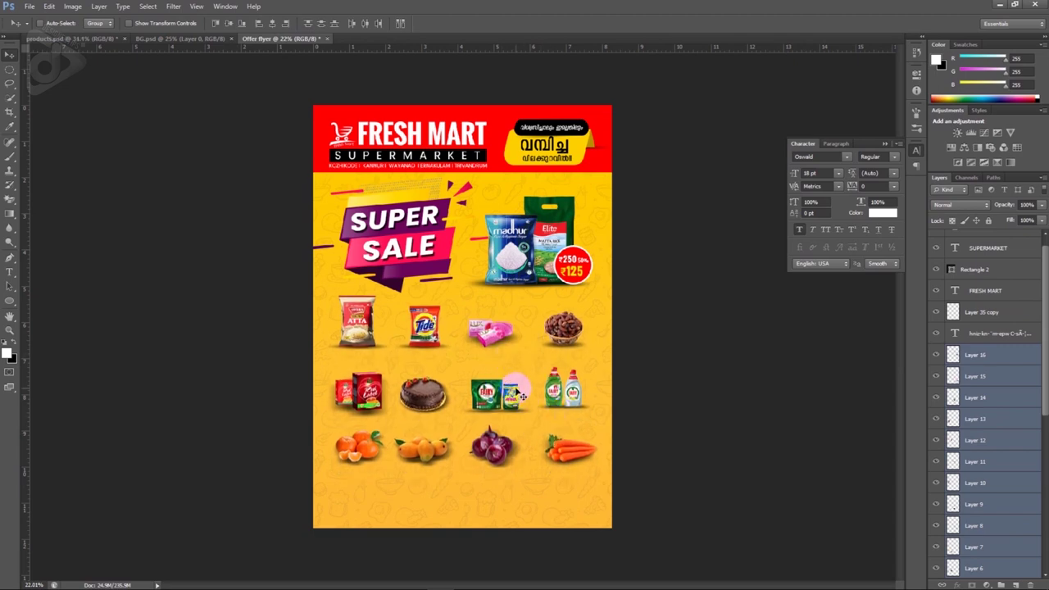
Step: Alt-drag a copy of the Group 1 price badge onto the Atta pack
{"action": "scroll", "coordinate": [523, 394], "scroll_direction": "up", "scroll_amount": 2}
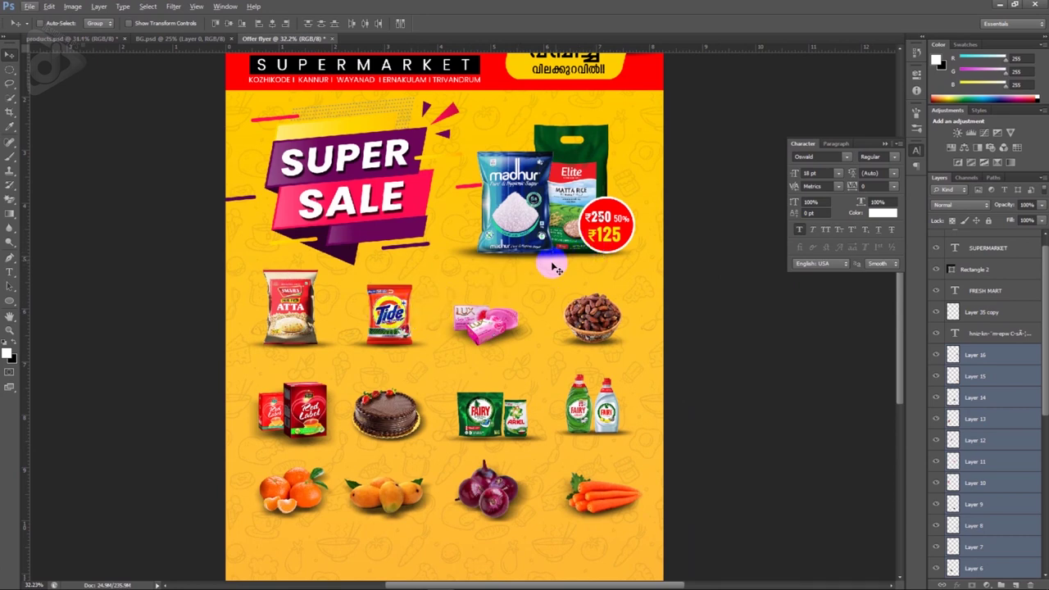
{"action": "right_click", "coordinate": [620, 232]}
{"action": "left_click", "coordinate": [641, 229]}
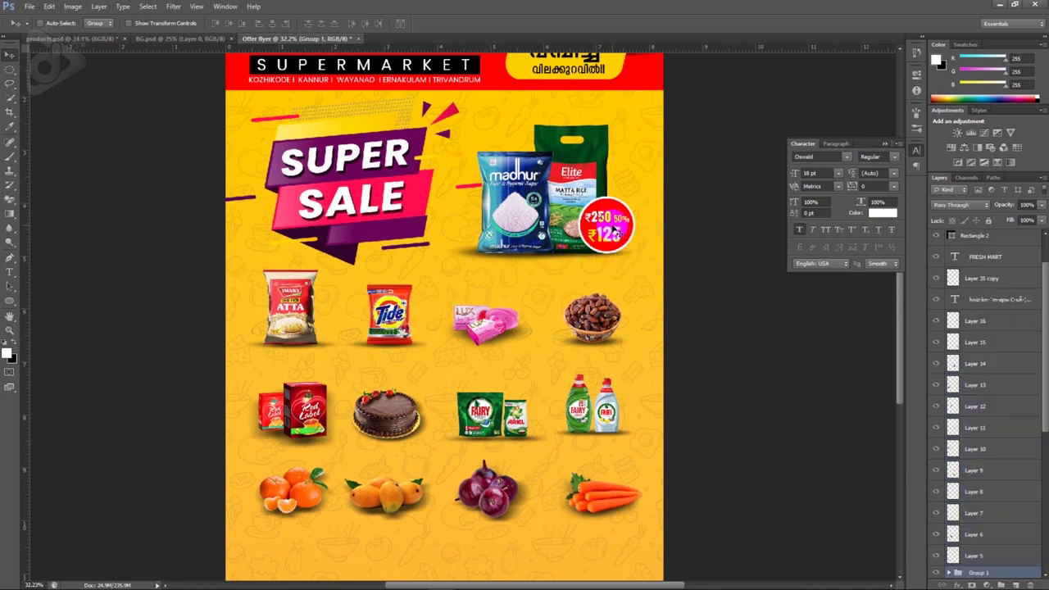
{"action": "mouse_move", "coordinate": [615, 229]}
{"action": "left_mouse_down"}
{"action": "mouse_move", "coordinate": [484, 293]}
{"action": "mouse_move", "coordinate": [331, 340]}
{"action": "left_mouse_up"}
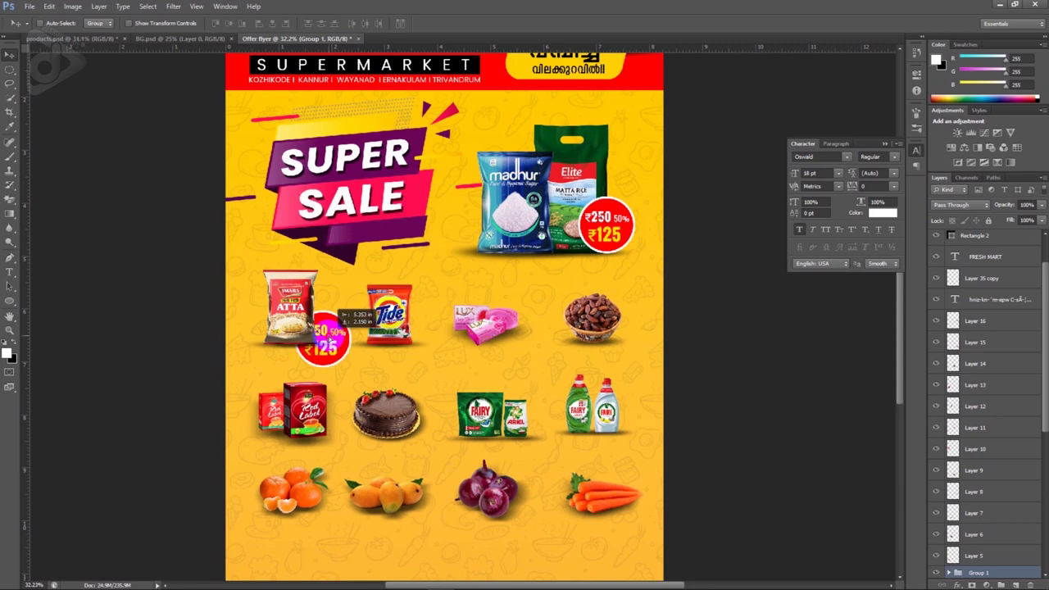
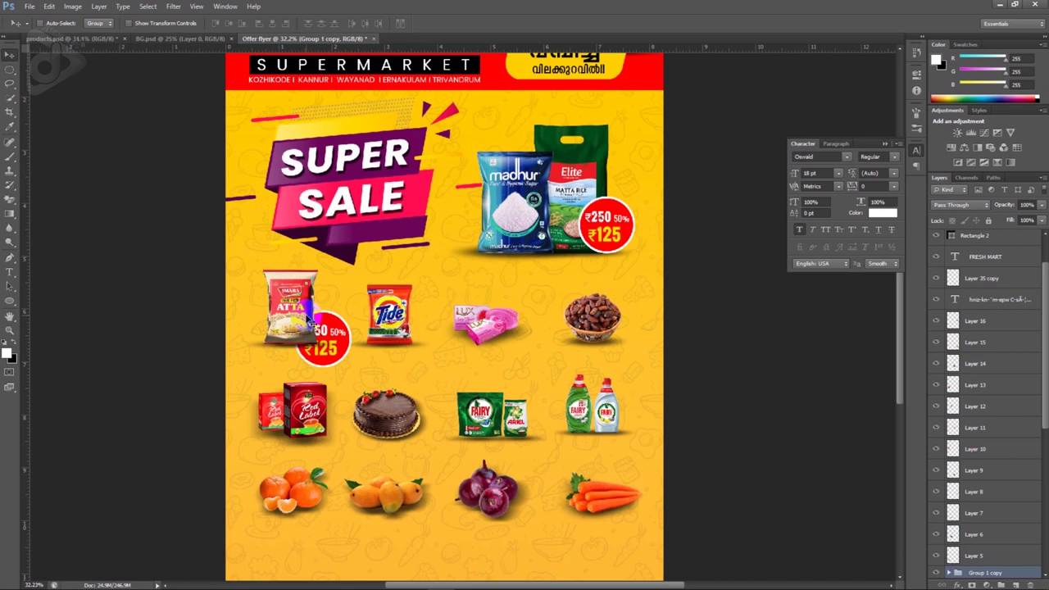
Step: Bring the ₹250/₹125 price badge group in front of all other layers
{"action": "key", "text": "ctrl+shift+bracketright"}
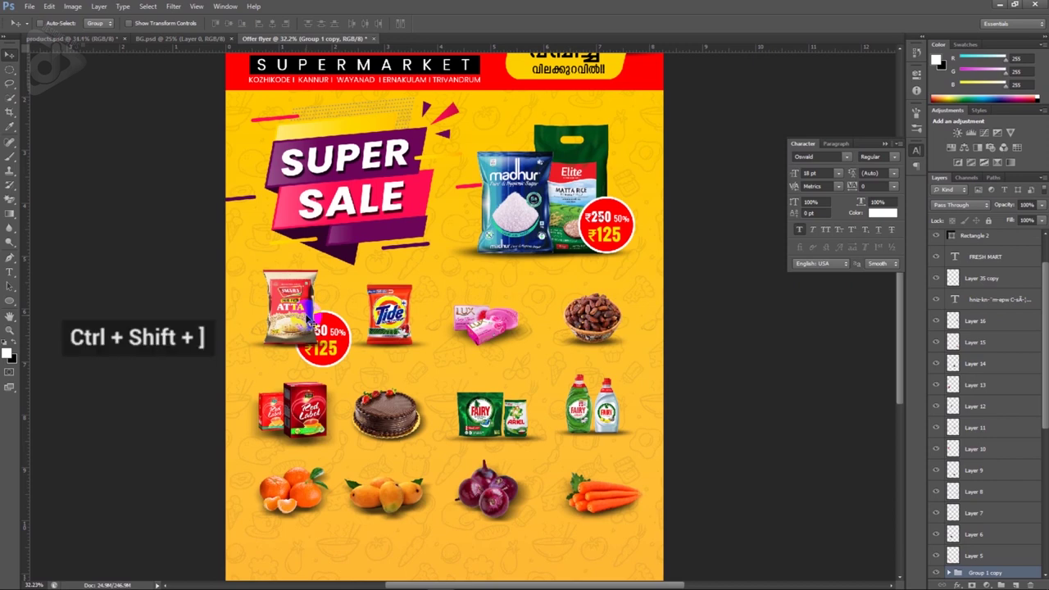
{"action": "key", "text": "ctrl+shift+bracketright"}
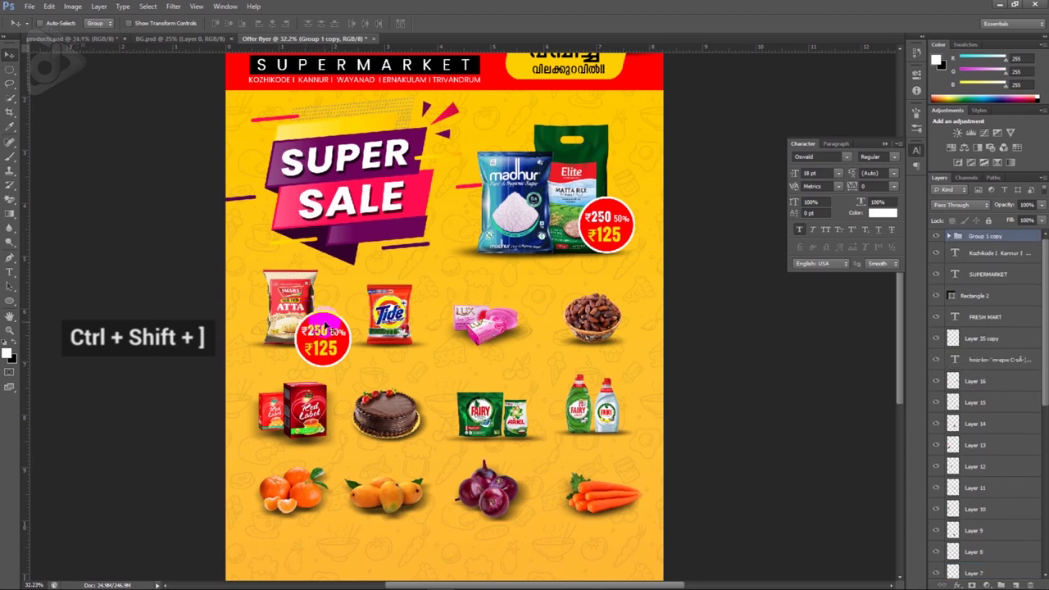
{"action": "left_click_drag", "start_coordinate": [349, 348], "coordinate": [364, 348]}
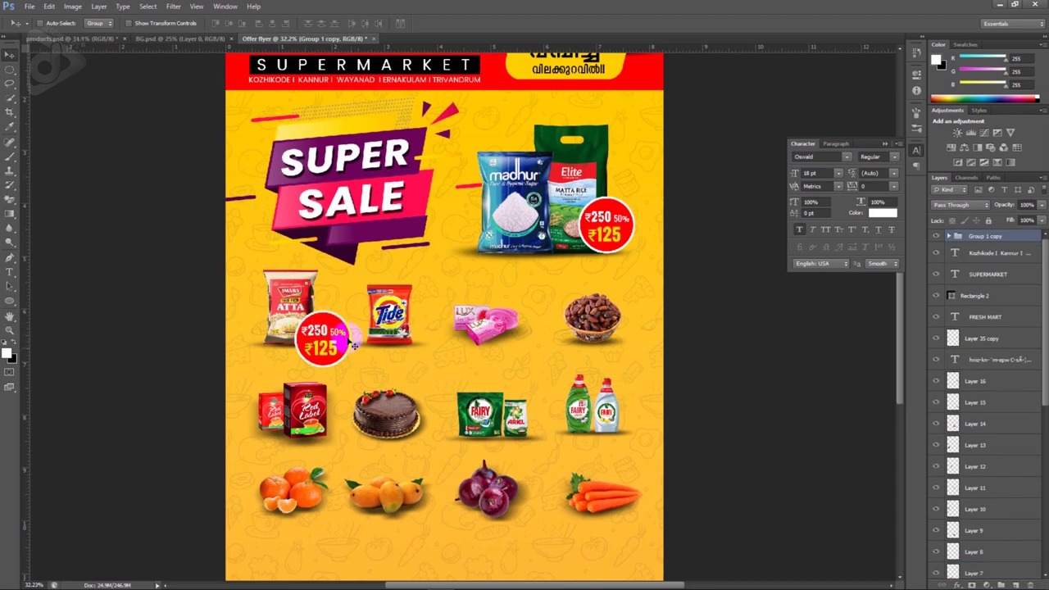
Step: Shrink the price badge and set it at the Atta pack's lower right
{"action": "key", "text": "ctrl+t"}
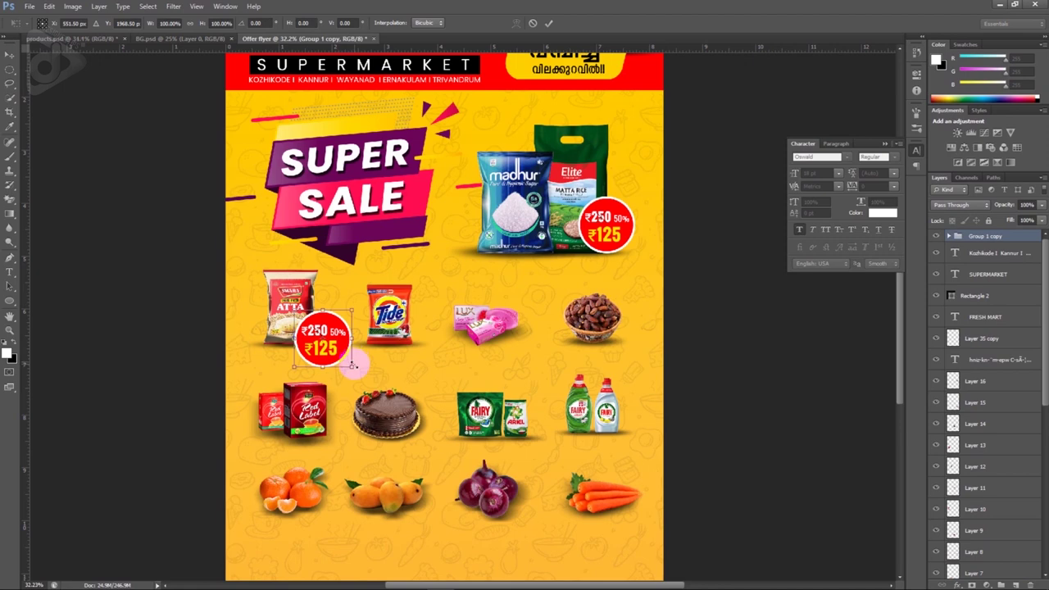
{"action": "left_click_drag", "start_coordinate": [352, 368], "coordinate": [336, 352]}
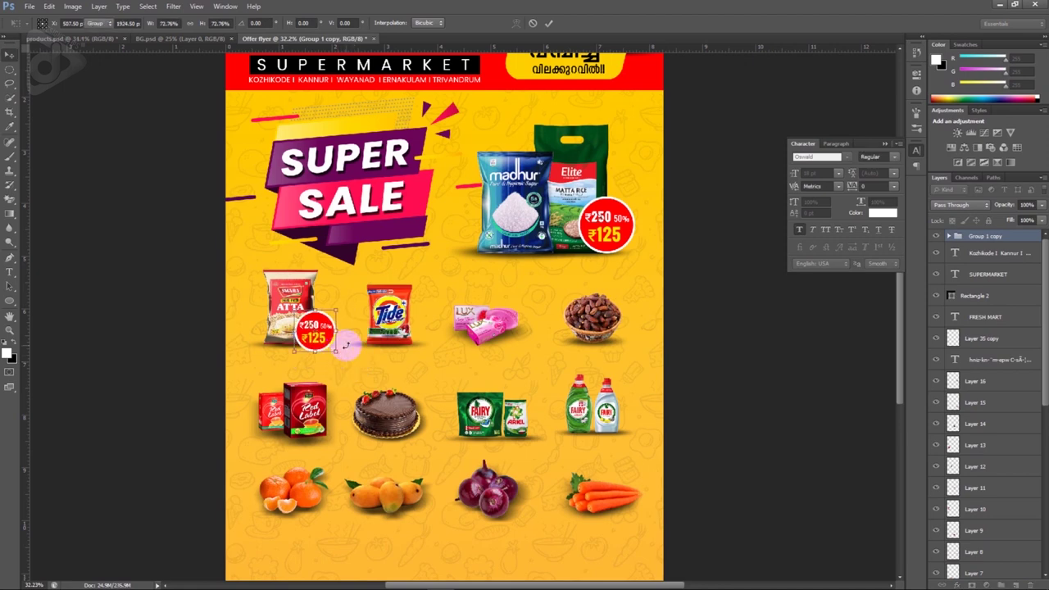
{"action": "key", "text": "Return"}
{"action": "scroll", "coordinate": [349, 351], "scroll_direction": "up", "scroll_amount": 5}
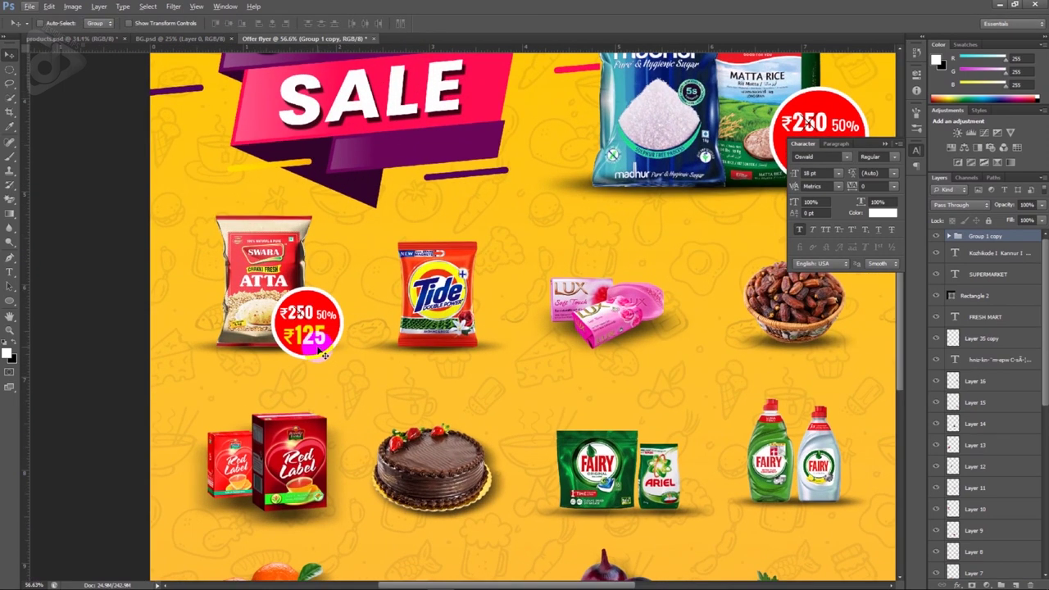
{"action": "left_click_drag", "start_coordinate": [321, 349], "coordinate": [328, 347]}
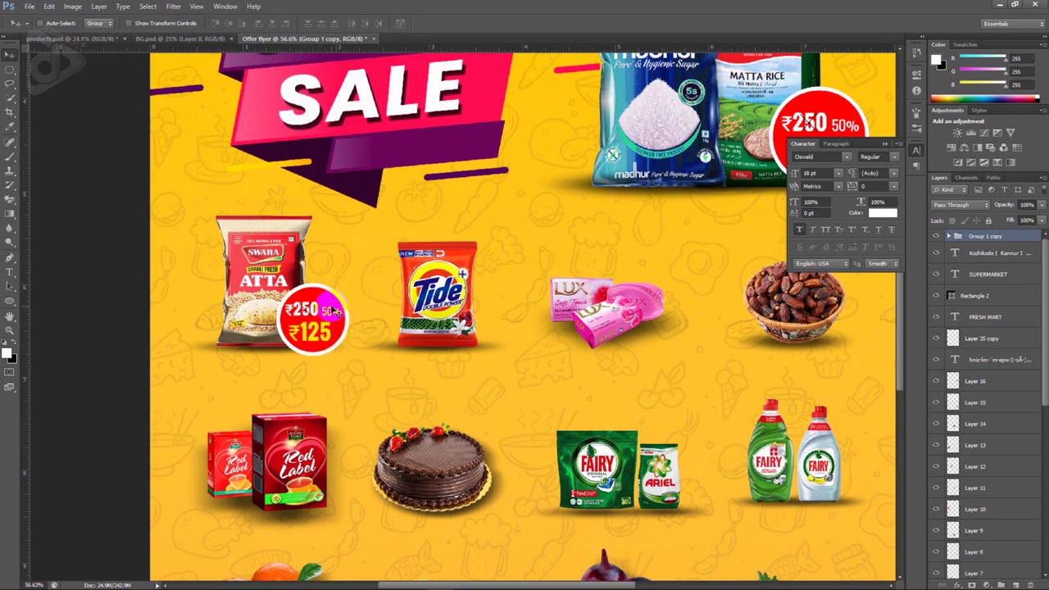
{"action": "left_click_drag", "start_coordinate": [336, 312], "coordinate": [335, 321]}
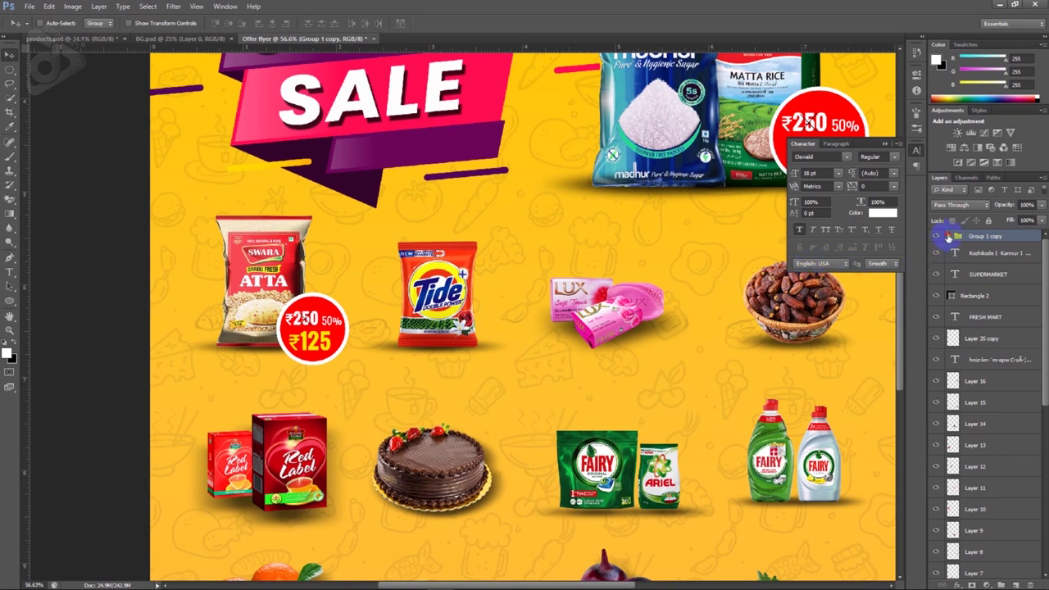
Step: Set the badge circle's (Ellipse 1) stroke width to 5
{"action": "left_click", "coordinate": [949, 237]}
{"action": "left_click", "coordinate": [997, 339]}
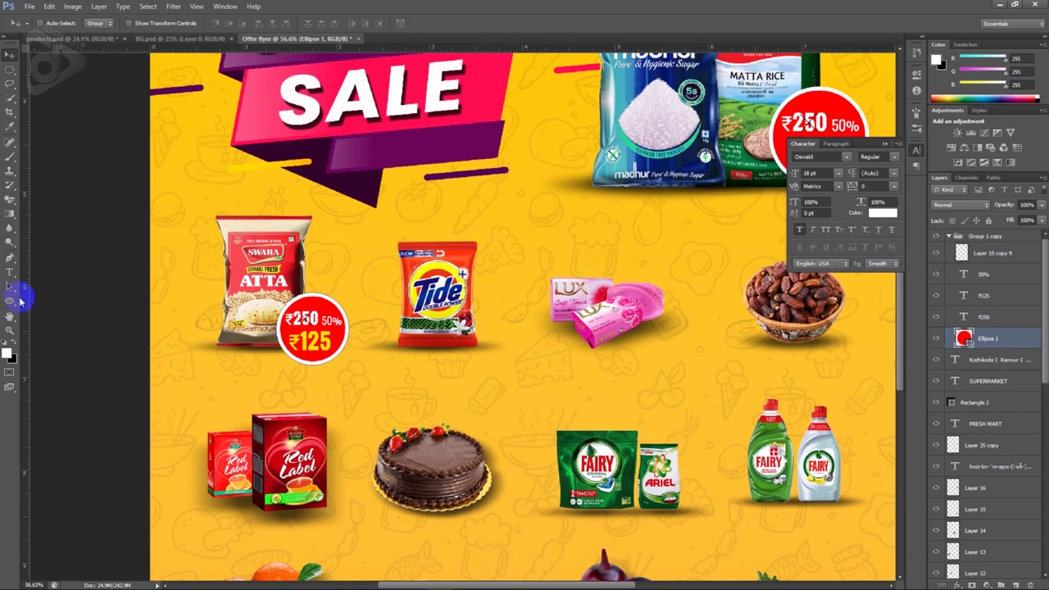
{"action": "left_click", "coordinate": [10, 300]}
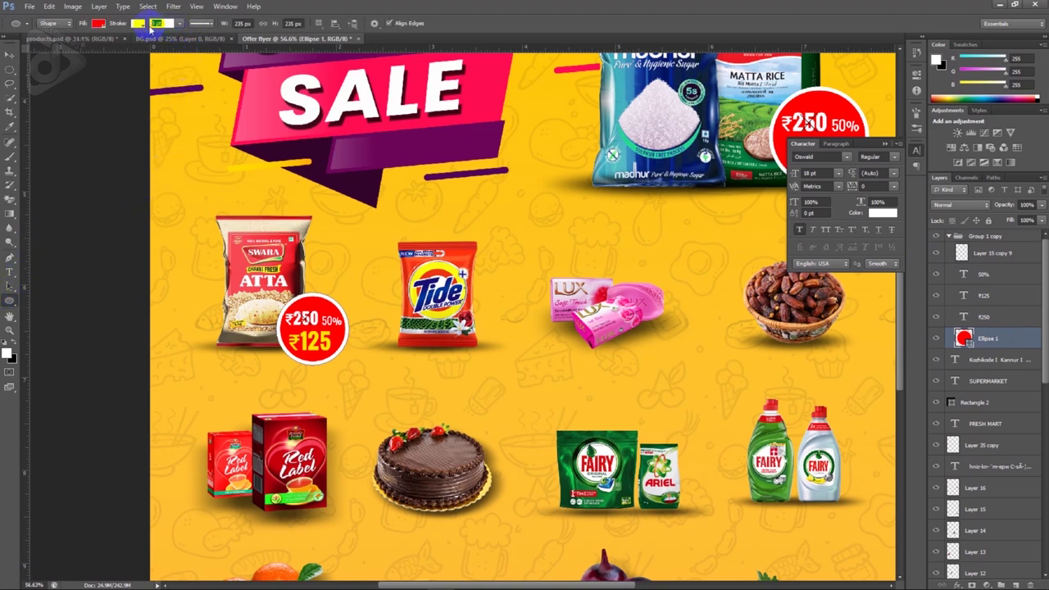
{"action": "type", "text": "5"}
{"action": "left_click", "coordinate": [10, 54]}
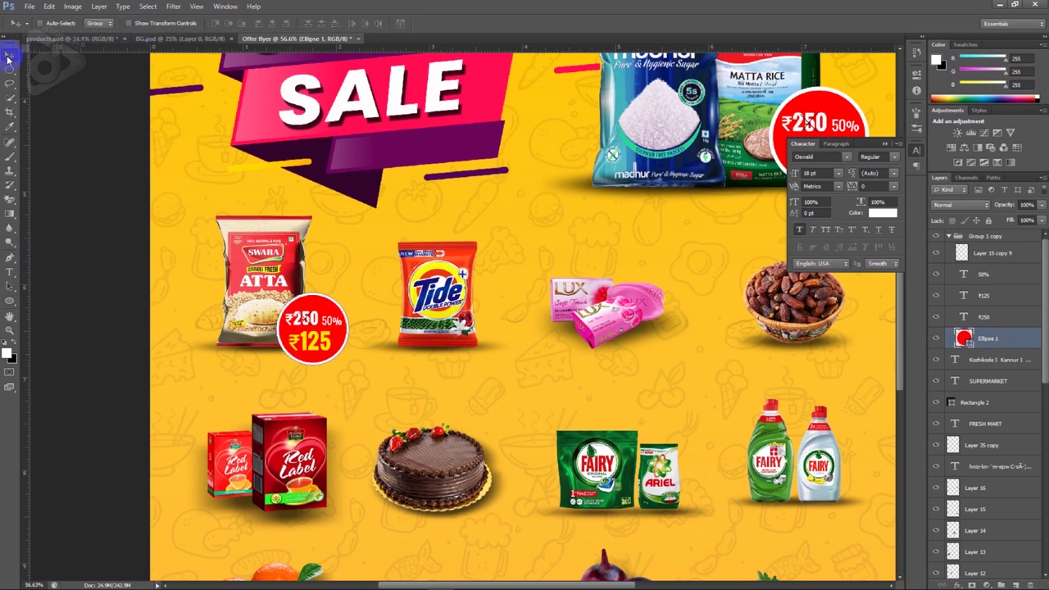
Step: Scale the whole badge group to about 95% and nudge it up-left beside the Atta pack
{"action": "left_click", "coordinate": [949, 238]}
{"action": "key", "text": "ctrl+t"}
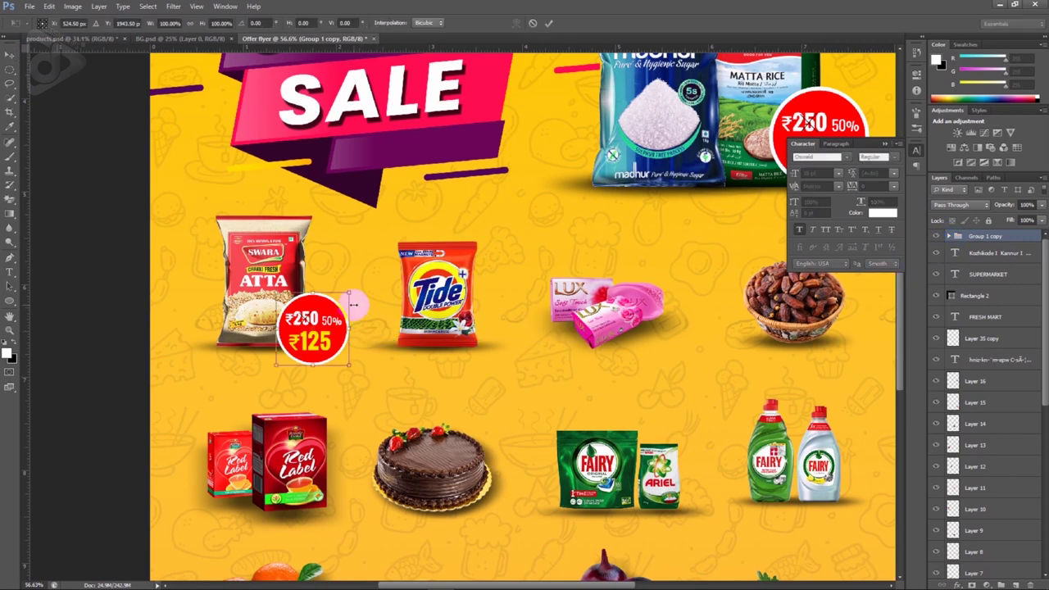
{"action": "left_click_drag", "start_coordinate": [348, 293], "coordinate": [346, 295]}
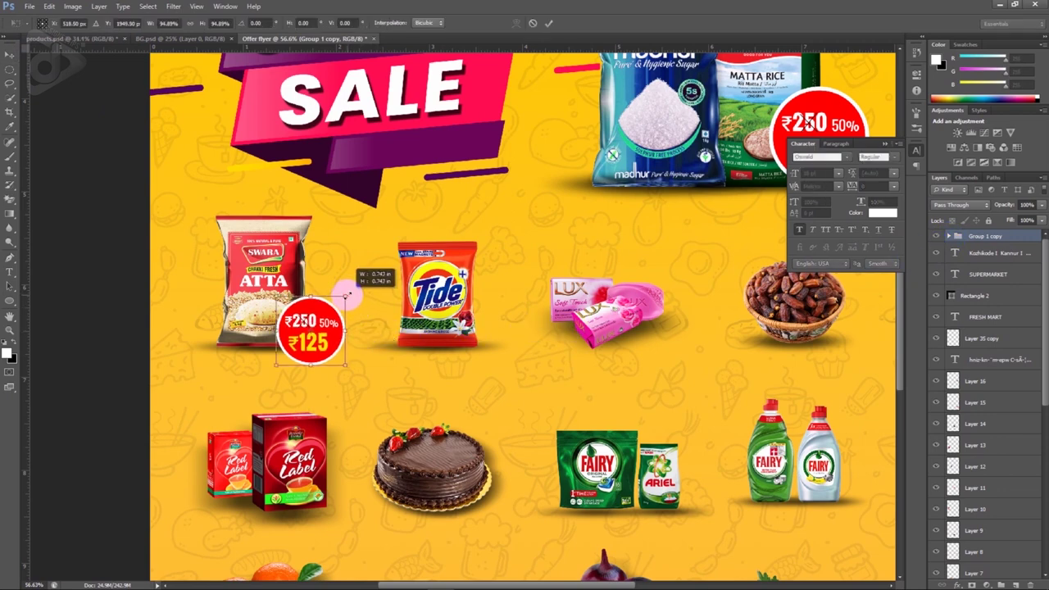
{"action": "key", "text": "Return"}
{"action": "left_click_drag", "start_coordinate": [358, 292], "coordinate": [355, 292]}
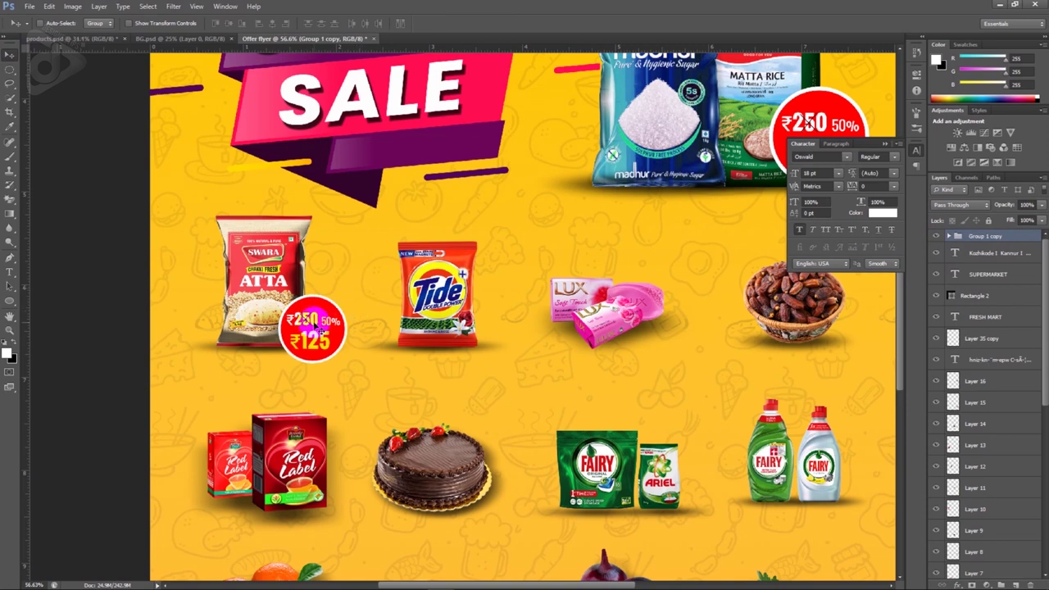
{"action": "scroll", "coordinate": [713, 330], "scroll_direction": "down", "scroll_amount": 1}
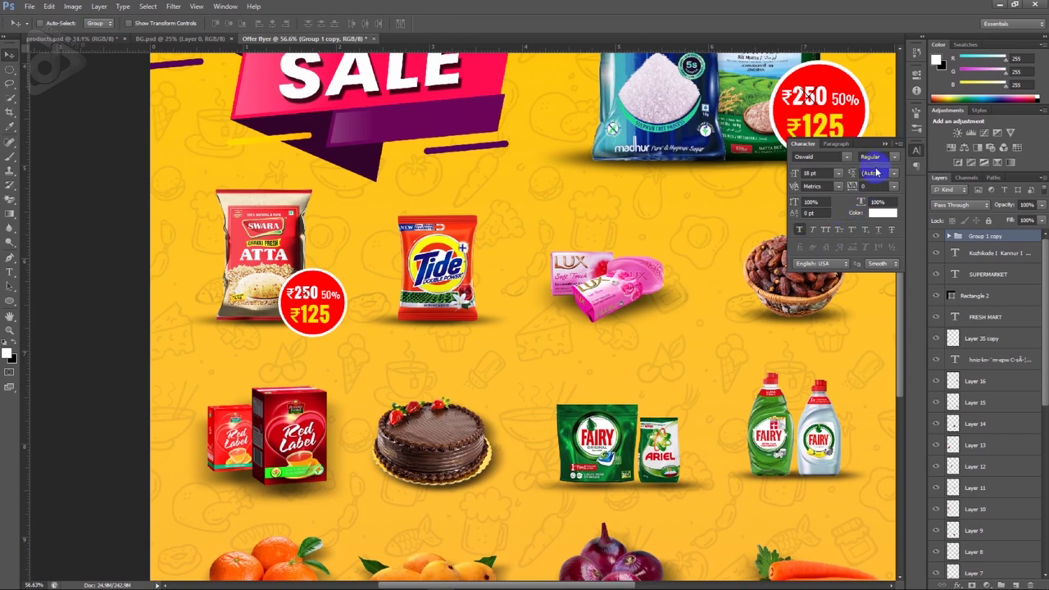
{"action": "left_click", "coordinate": [884, 144]}
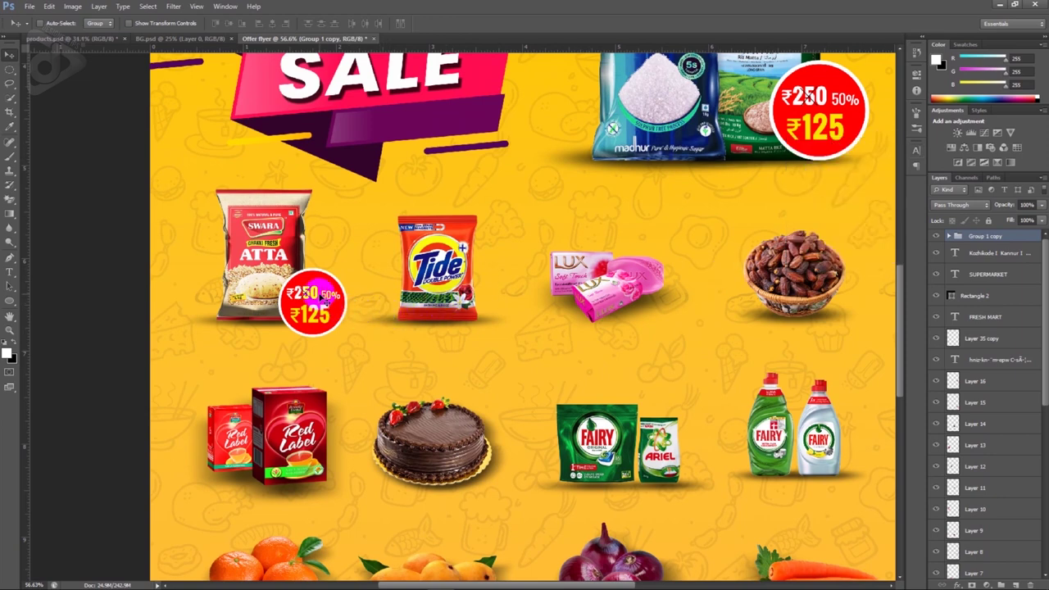
{"action": "right_click", "coordinate": [325, 300]}
{"action": "left_click", "coordinate": [339, 300]}
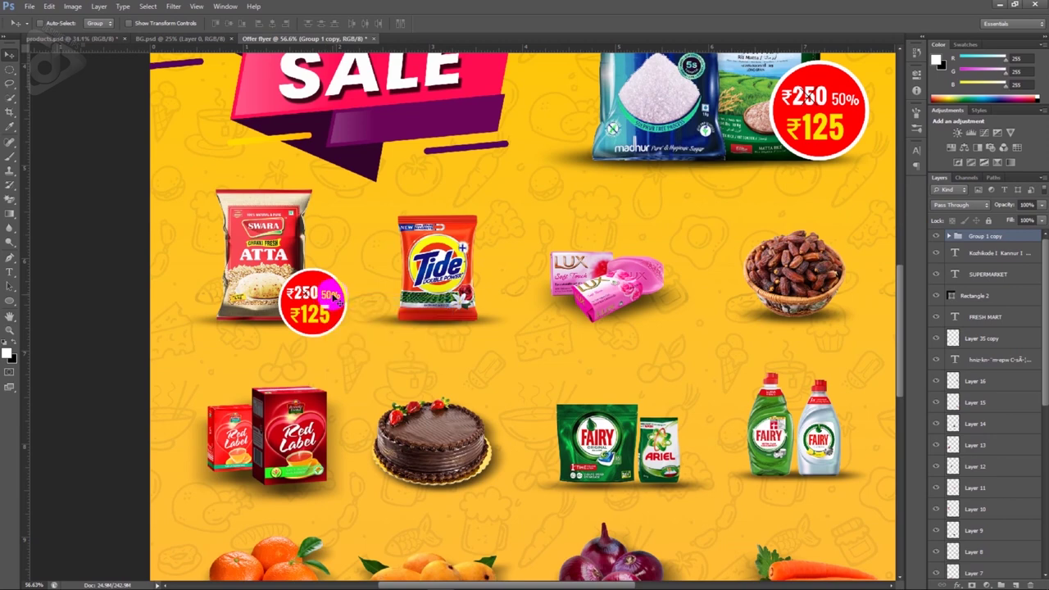
Step: Duplicate the price badge onto the Tide pack, Lux soap and dates bowl
{"action": "left_click_drag", "start_coordinate": [336, 296], "coordinate": [508, 316]}
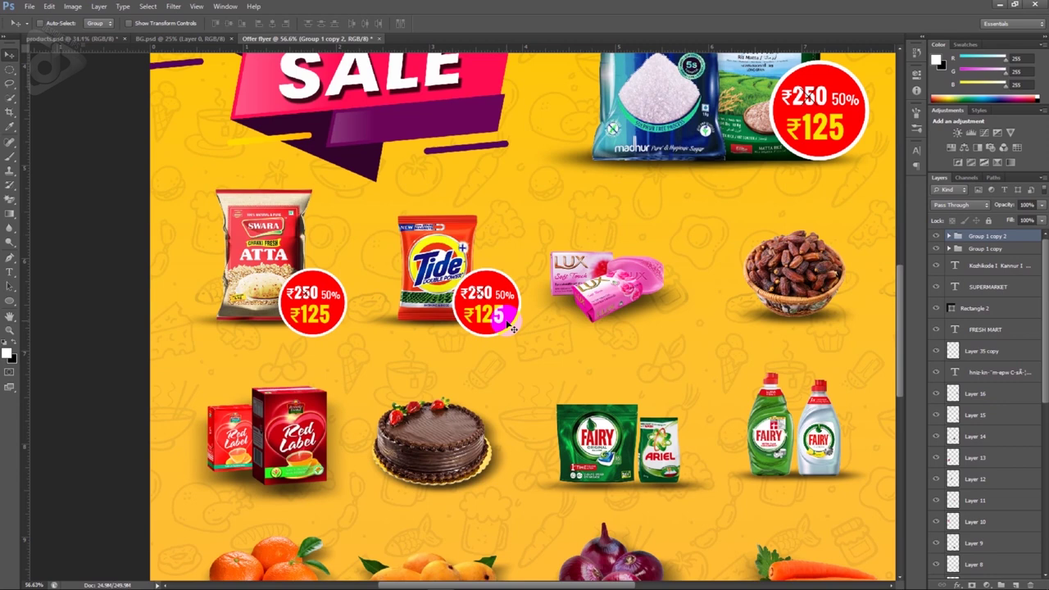
{"action": "left_click_drag", "start_coordinate": [510, 327], "coordinate": [655, 330]}
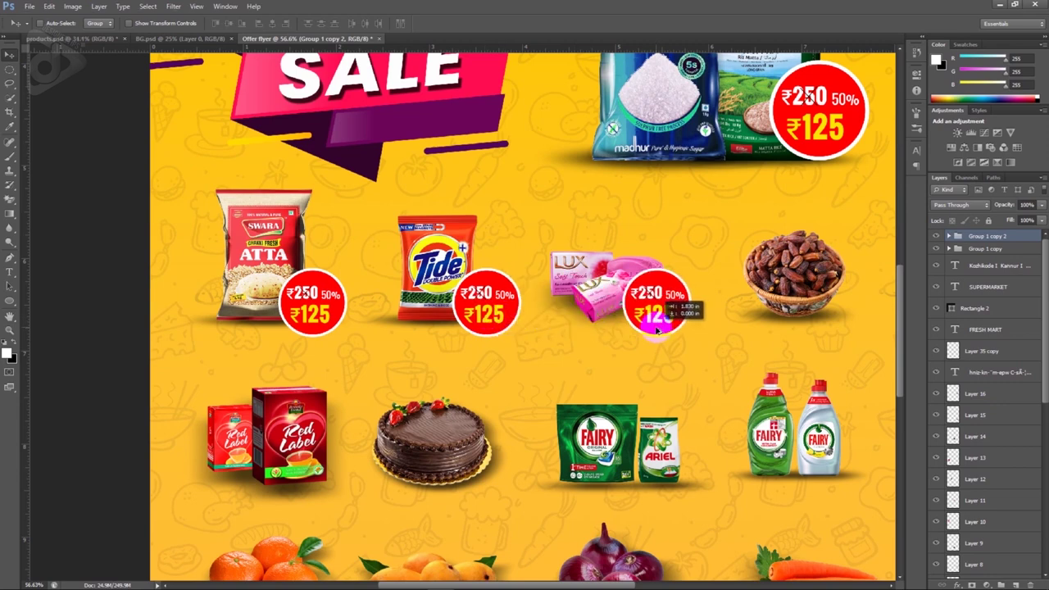
{"action": "left_click_drag", "start_coordinate": [658, 327], "coordinate": [828, 334]}
{"action": "scroll", "coordinate": [828, 335], "scroll_direction": "down", "scroll_amount": 3}
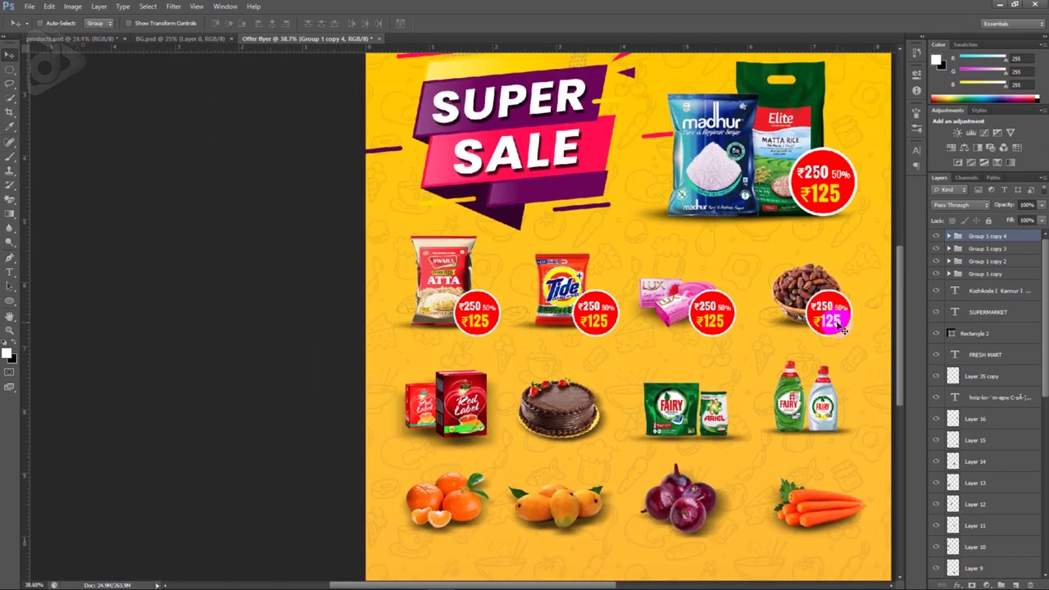
{"action": "left_click_drag", "start_coordinate": [844, 328], "coordinate": [853, 328]}
{"action": "scroll", "coordinate": [877, 315], "scroll_direction": "down", "scroll_amount": 1}
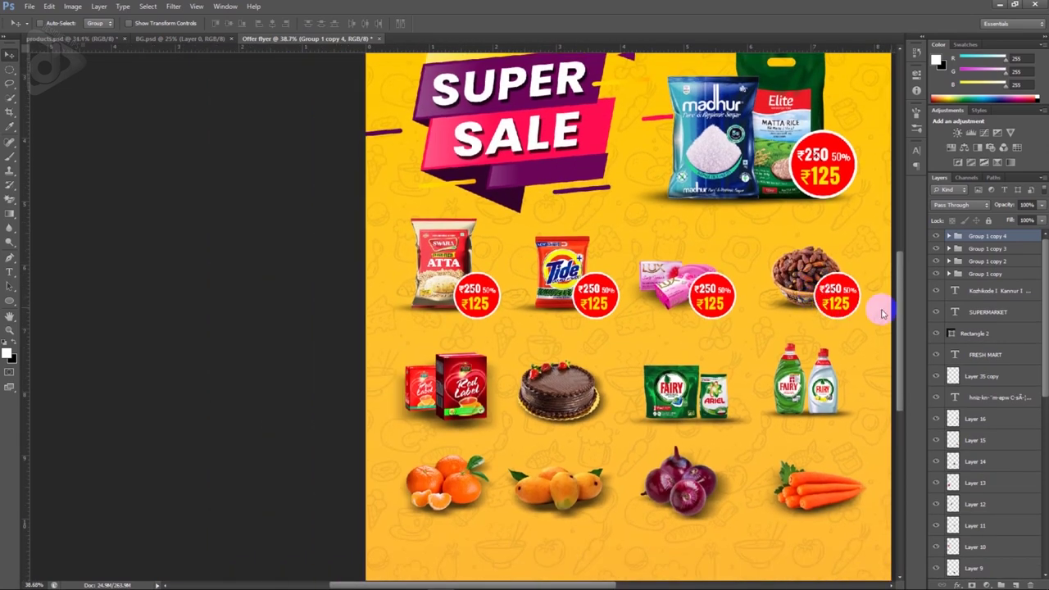
Step: Copy the four first-row badges onto the second and bottom product rows
{"action": "left_click", "coordinate": [984, 276], "text": "shift"}
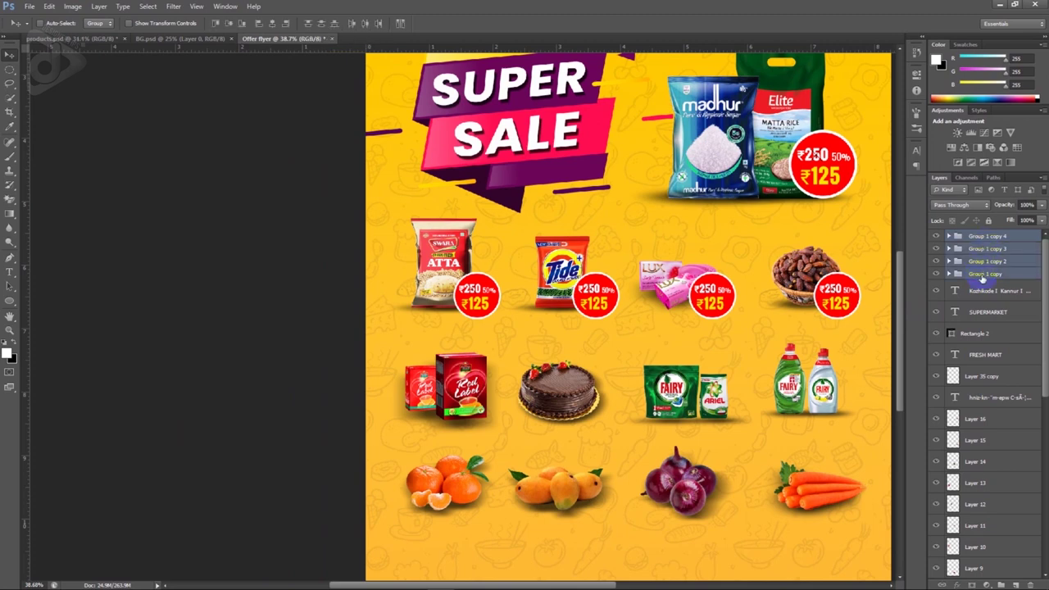
{"action": "scroll", "coordinate": [856, 336], "scroll_direction": "down", "scroll_amount": 1}
{"action": "left_click_drag", "start_coordinate": [850, 300], "coordinate": [859, 396]}
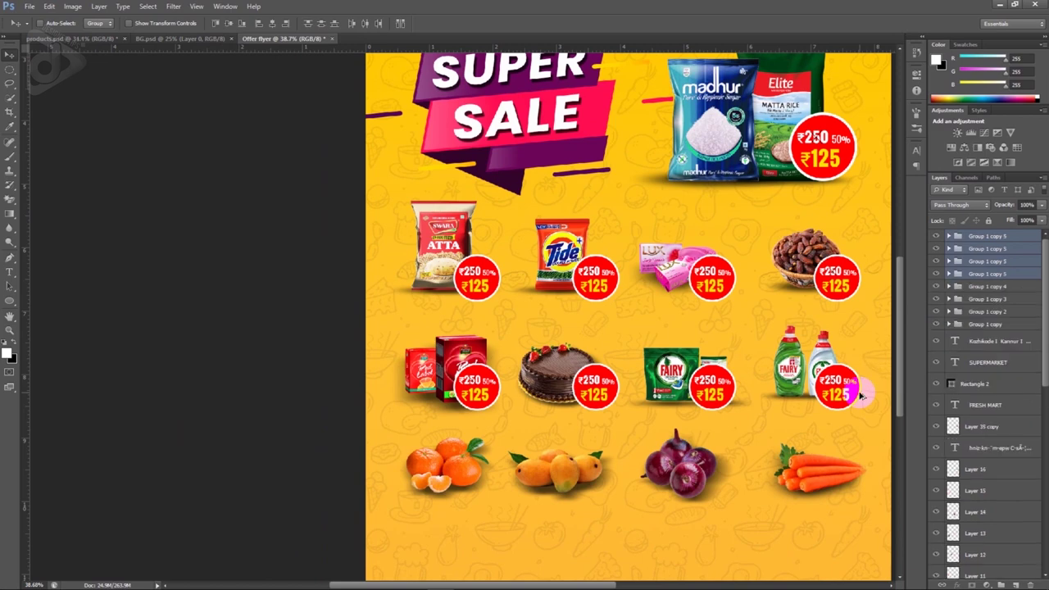
{"action": "scroll", "coordinate": [864, 389], "scroll_direction": "down", "scroll_amount": 2}
{"action": "scroll", "coordinate": [856, 377], "scroll_direction": "down", "scroll_amount": 2}
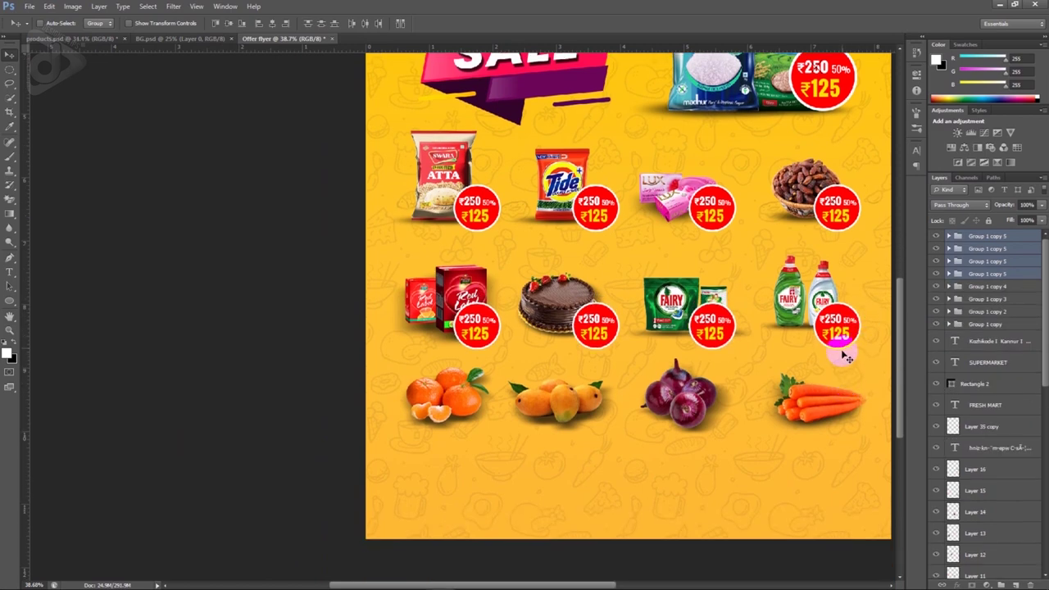
{"action": "left_click_drag", "start_coordinate": [852, 348], "coordinate": [850, 424]}
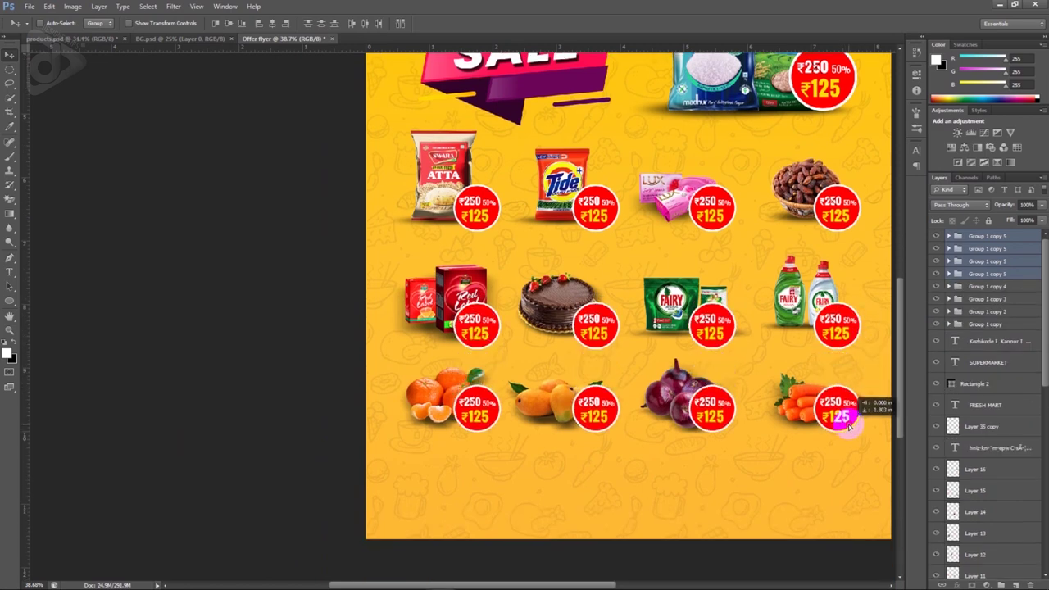
{"action": "left_click_drag", "start_coordinate": [850, 424], "coordinate": [850, 427]}
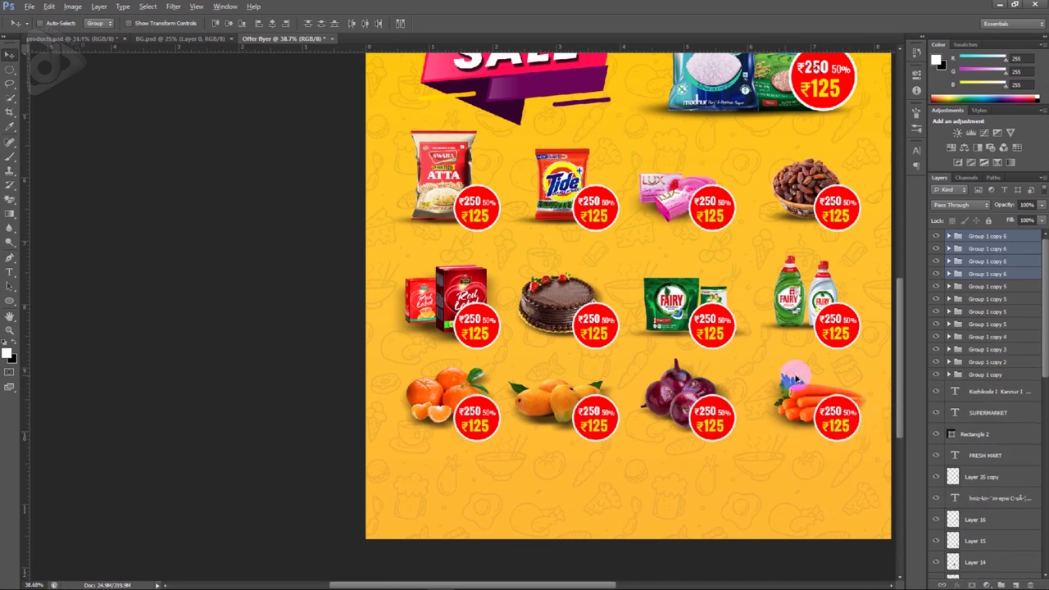
{"action": "scroll", "coordinate": [775, 373], "scroll_direction": "down", "scroll_amount": 1, "text": "alt"}
{"action": "left_click_drag", "start_coordinate": [762, 352], "coordinate": [660, 369]}
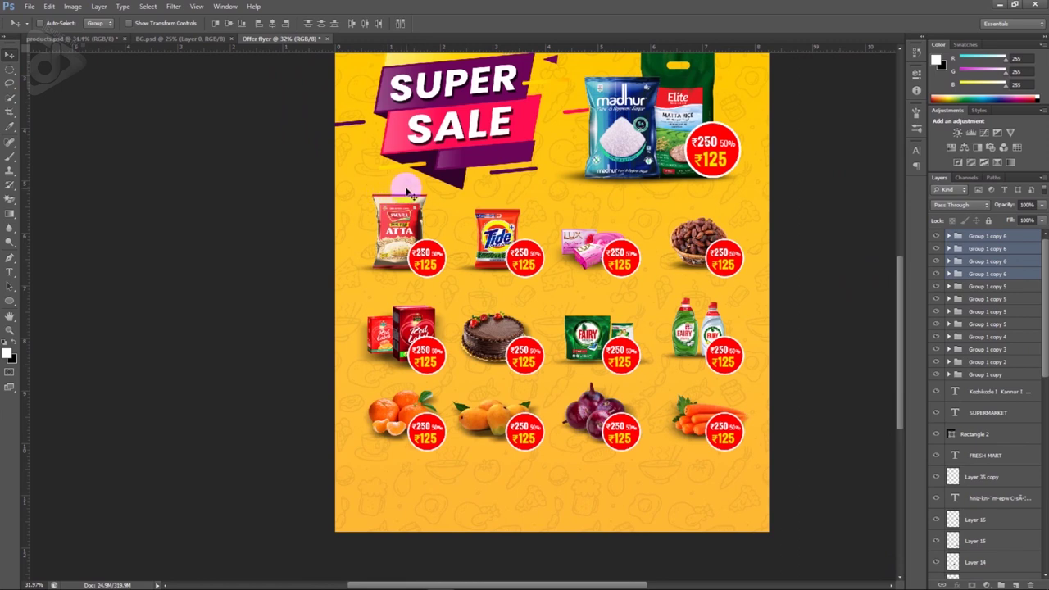
Step: Copy the SWARA ATTA / CHAKKI FRESH lines from the Notepad notes and return to the flyer
{"action": "left_click", "coordinate": [548, 579]}
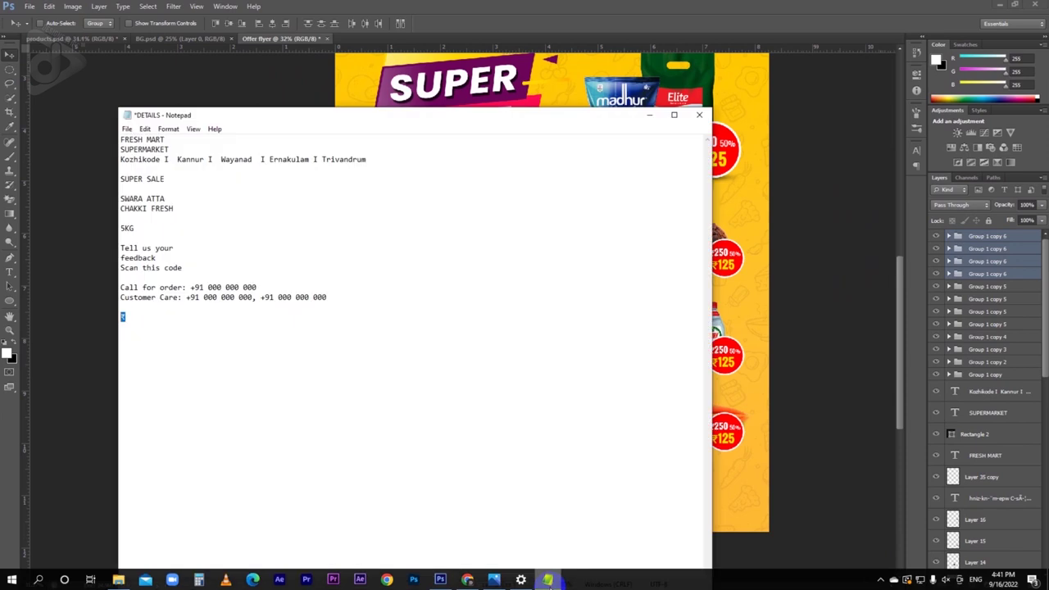
{"action": "left_click", "coordinate": [170, 208]}
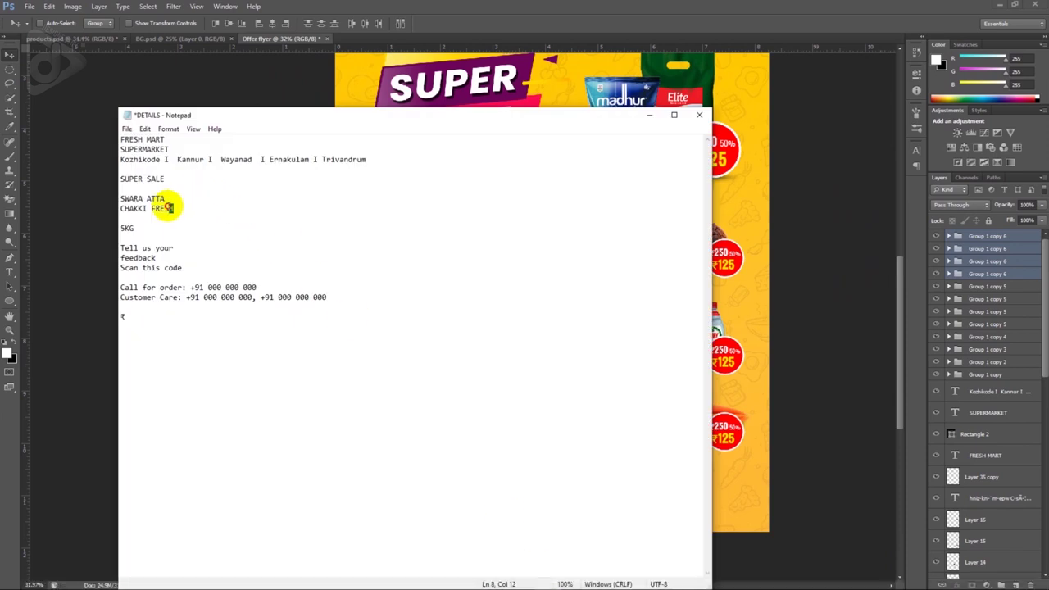
{"action": "left_click_drag", "start_coordinate": [169, 208], "coordinate": [121, 195]}
{"action": "key", "text": "ctrl+c"}
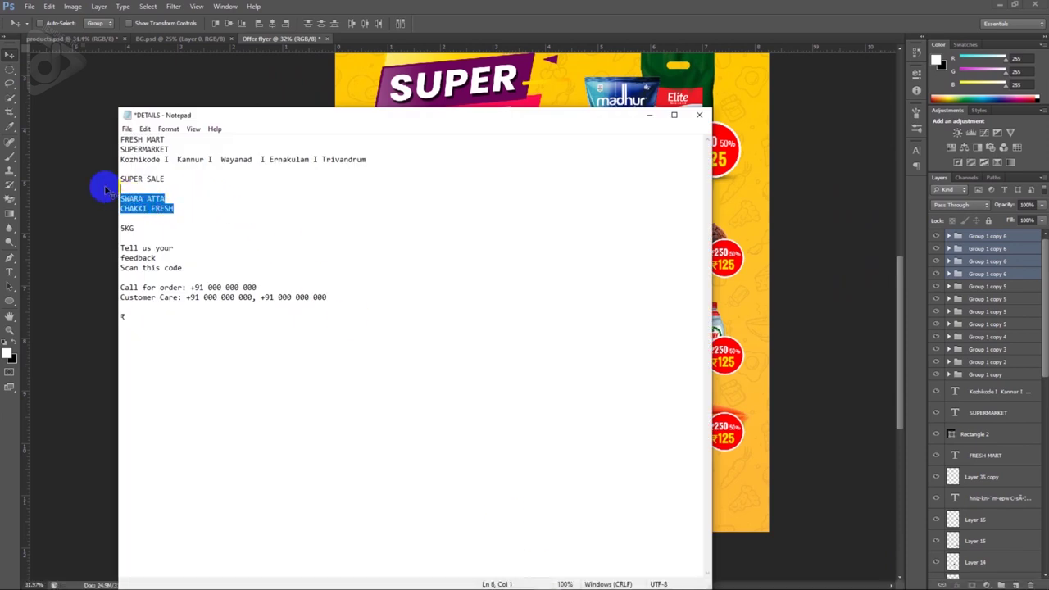
{"action": "left_click", "coordinate": [97, 183]}
{"action": "scroll", "coordinate": [418, 233], "scroll_direction": "up", "scroll_amount": 1}
Step: Paste the product name as black 8 pt text above the atta pack
{"action": "key", "text": "t"}
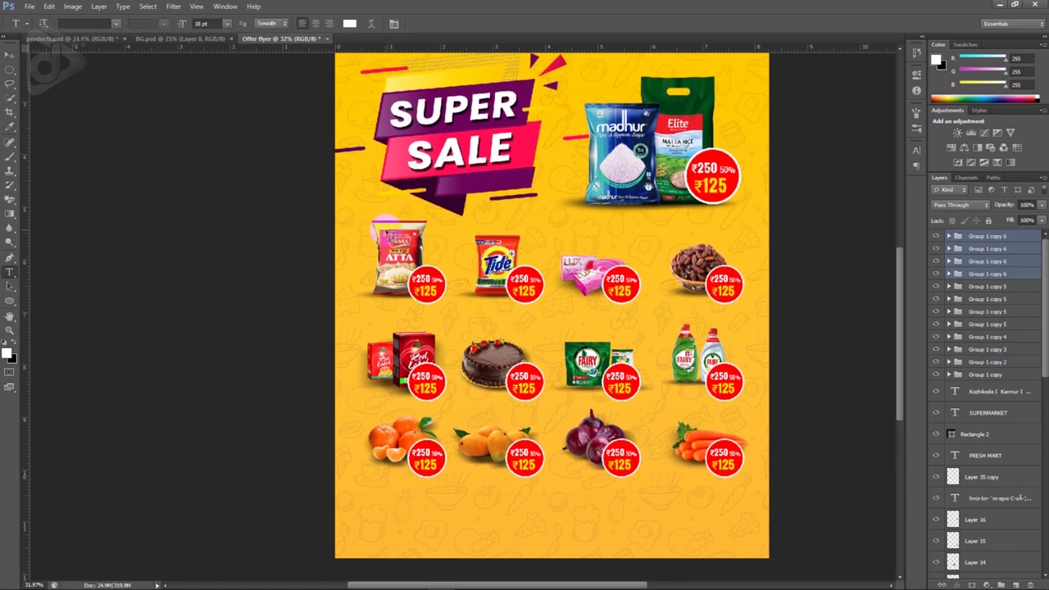
{"action": "left_click", "coordinate": [379, 210]}
{"action": "key", "text": "ctrl+v"}
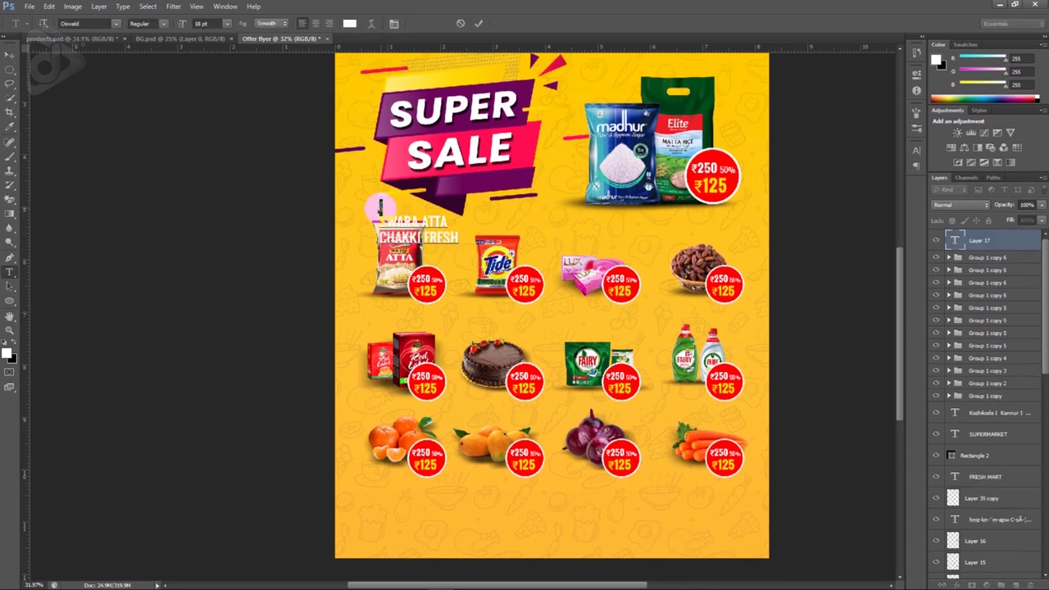
{"action": "left_click_drag", "start_coordinate": [380, 220], "coordinate": [382, 205]}
{"action": "key", "text": "ctrl+a"}
{"action": "left_click", "coordinate": [350, 23]}
{"action": "left_click_drag", "start_coordinate": [800, 279], "coordinate": [763, 316]}
{"action": "key", "text": "Return"}
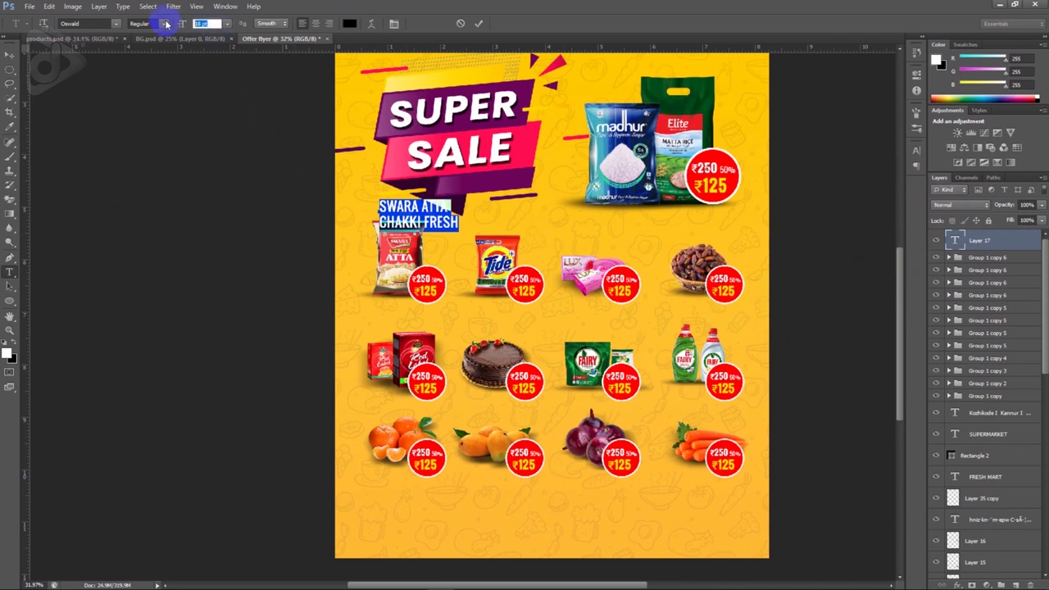
{"action": "type", "text": "8"}
{"action": "key", "text": "Return"}
{"action": "left_click", "coordinate": [10, 54]}
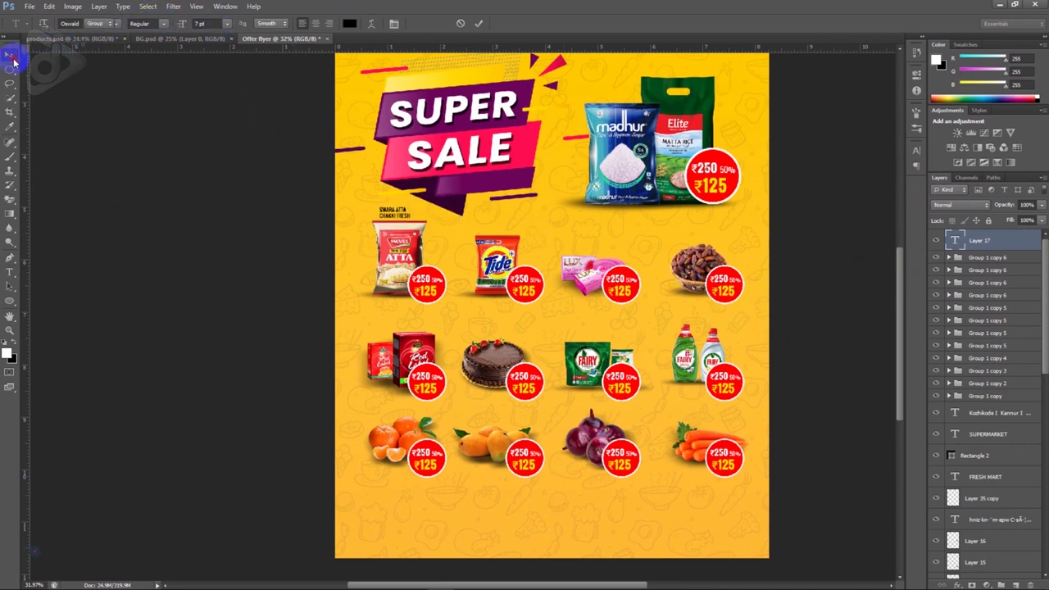
Step: Adjust the product name's font size and add a 5KG text label beside it
{"action": "scroll", "coordinate": [394, 250], "scroll_direction": "up", "scroll_amount": 3}
{"action": "scroll", "coordinate": [402, 256], "scroll_direction": "up", "scroll_amount": 3}
{"action": "scroll", "coordinate": [404, 257], "scroll_direction": "up", "scroll_amount": 1}
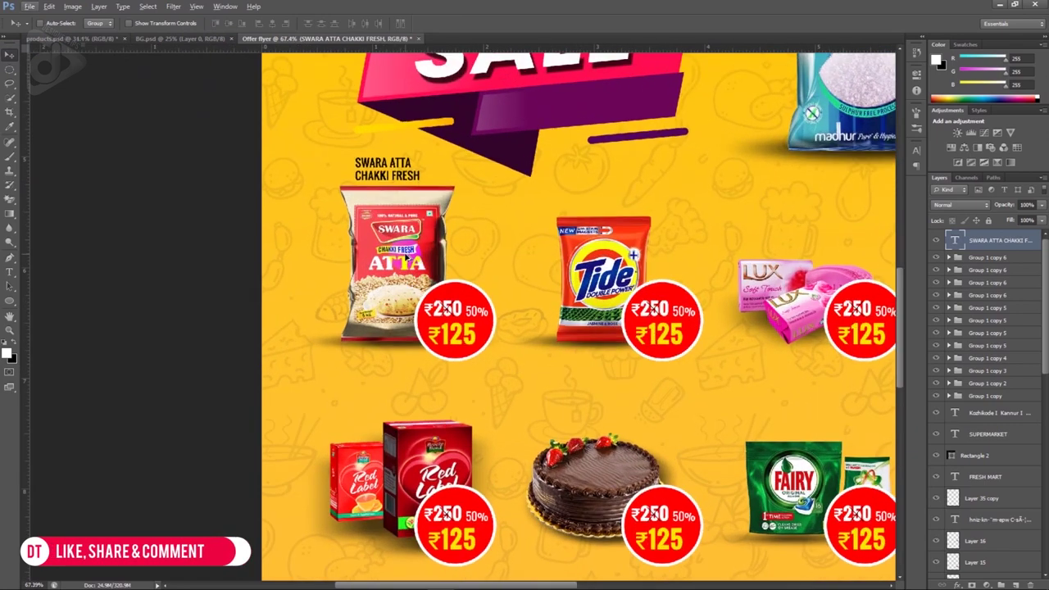
{"action": "double_click", "coordinate": [356, 162]}
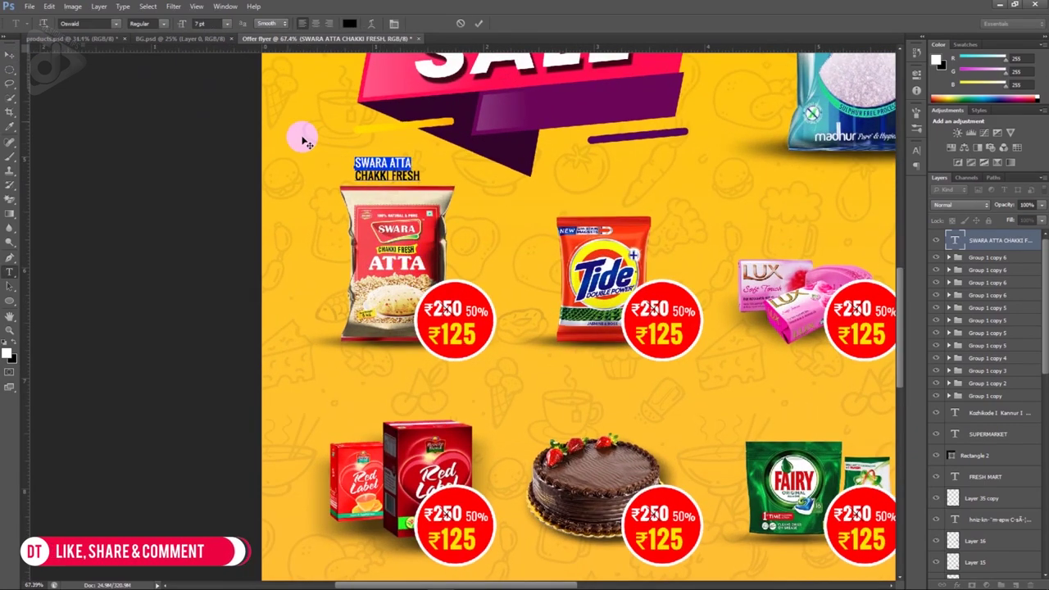
{"action": "left_click", "coordinate": [207, 23]}
{"action": "type", "text": "8"}
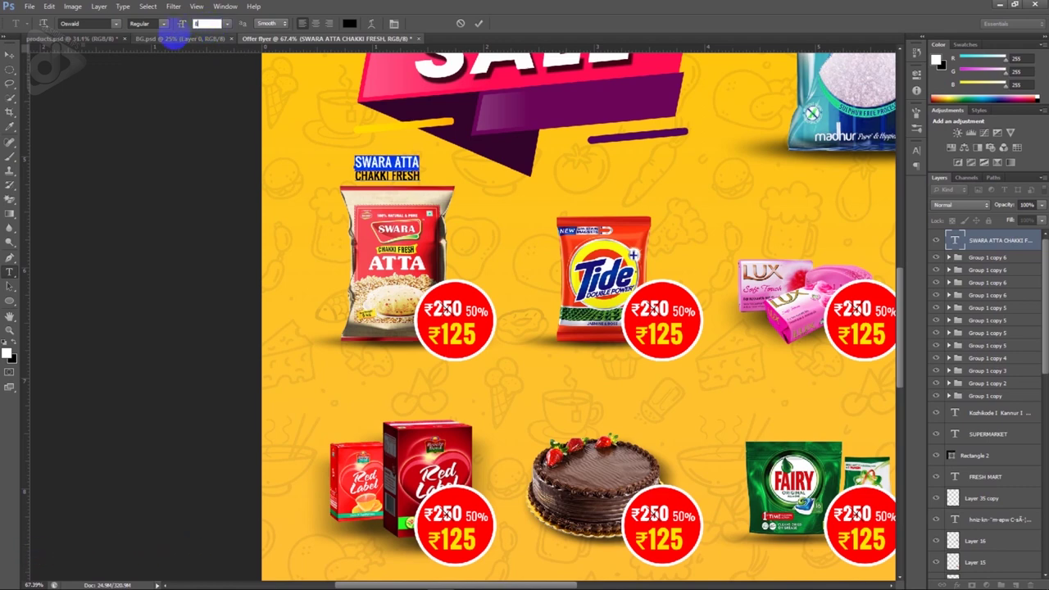
{"action": "left_click", "coordinate": [9, 56]}
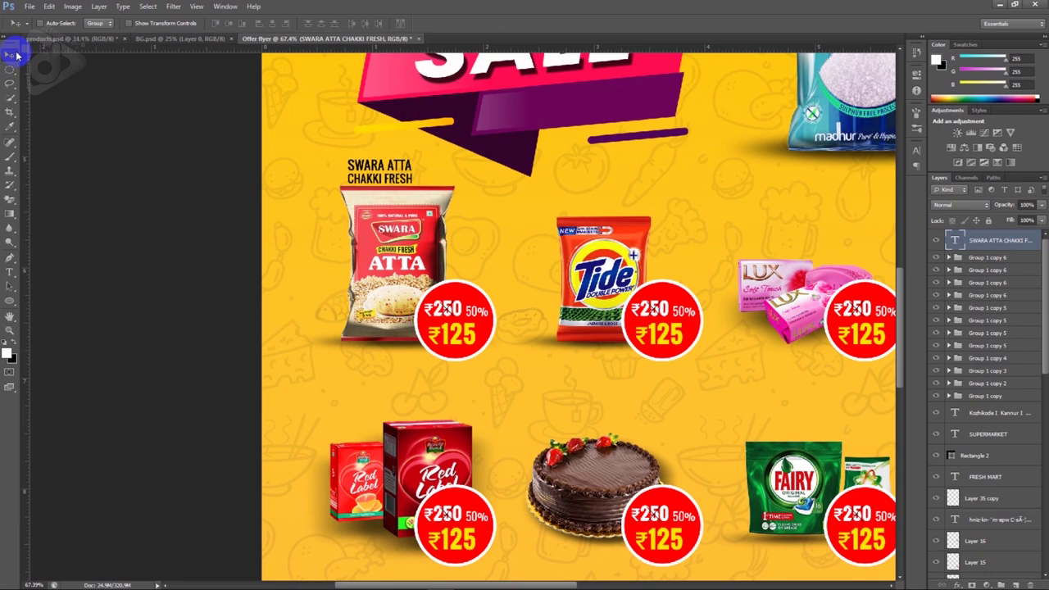
{"action": "key", "text": "t"}
{"action": "left_click", "coordinate": [426, 169]}
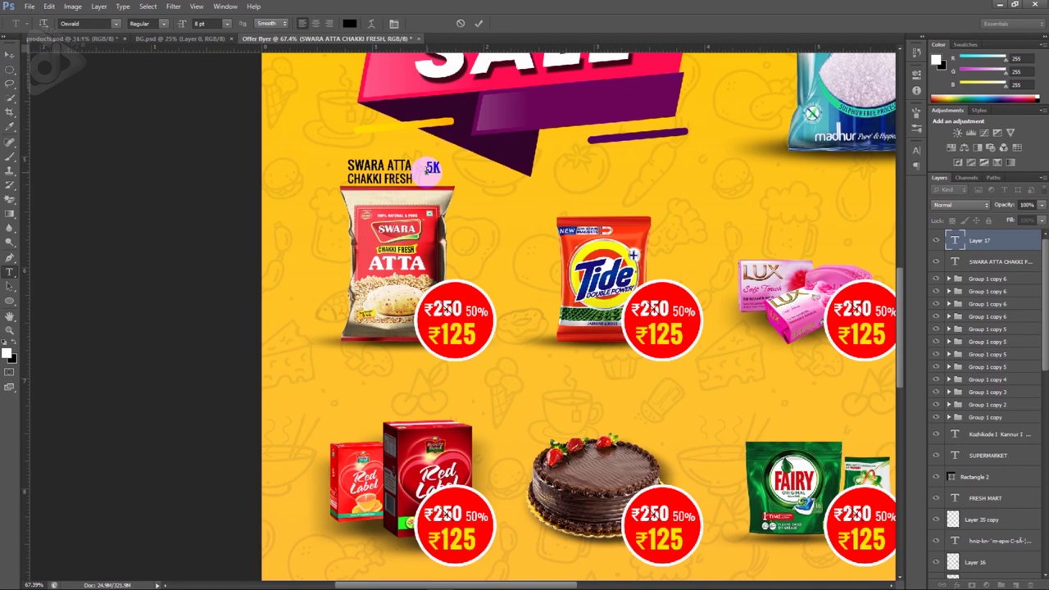
Step: Place the 5KG text beside CHAKKI FRESH and make it bold
{"action": "left_click", "coordinate": [9, 54]}
{"action": "left_click_drag", "start_coordinate": [436, 168], "coordinate": [427, 175]}
{"action": "double_click", "coordinate": [428, 176]}
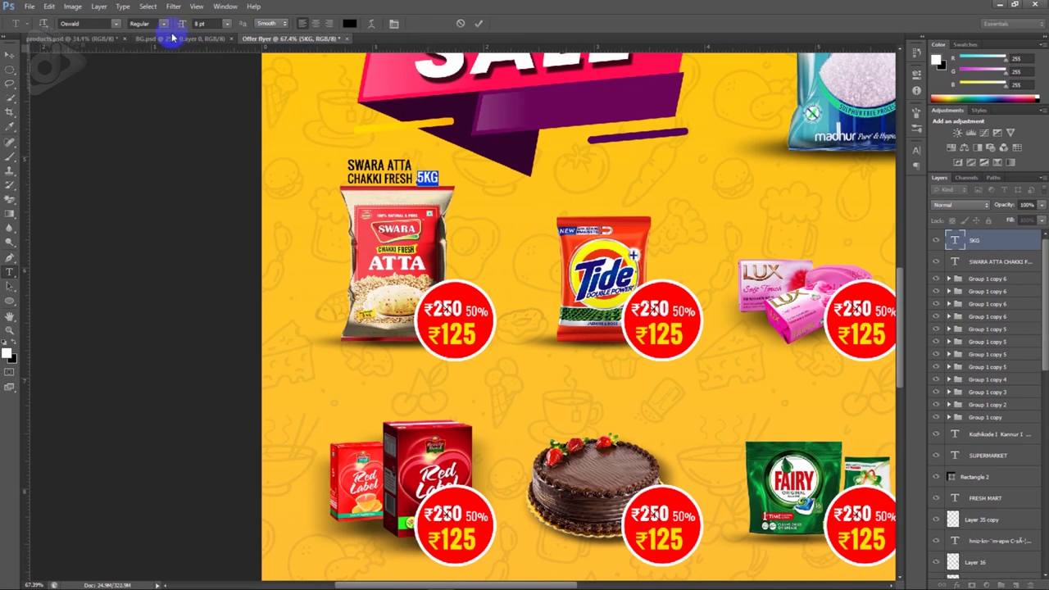
{"action": "left_click", "coordinate": [141, 45]}
{"action": "left_click", "coordinate": [10, 54]}
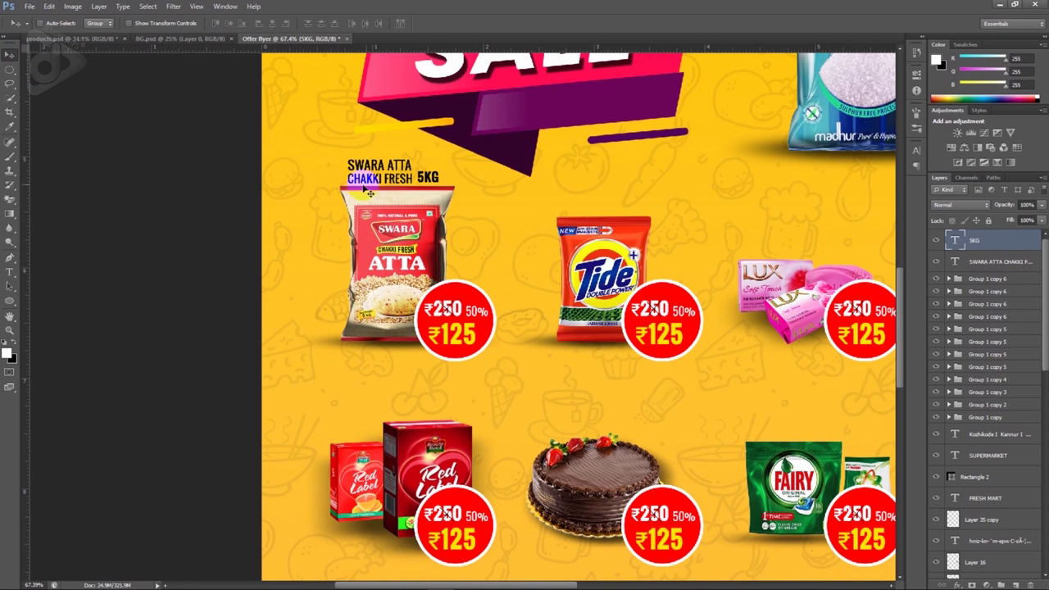
Step: Enlarge 5KG to about 200%, then nudge both labels slightly left
{"action": "key", "text": "ctrl+t"}
{"action": "left_click_drag", "start_coordinate": [436, 169], "coordinate": [464, 158]}
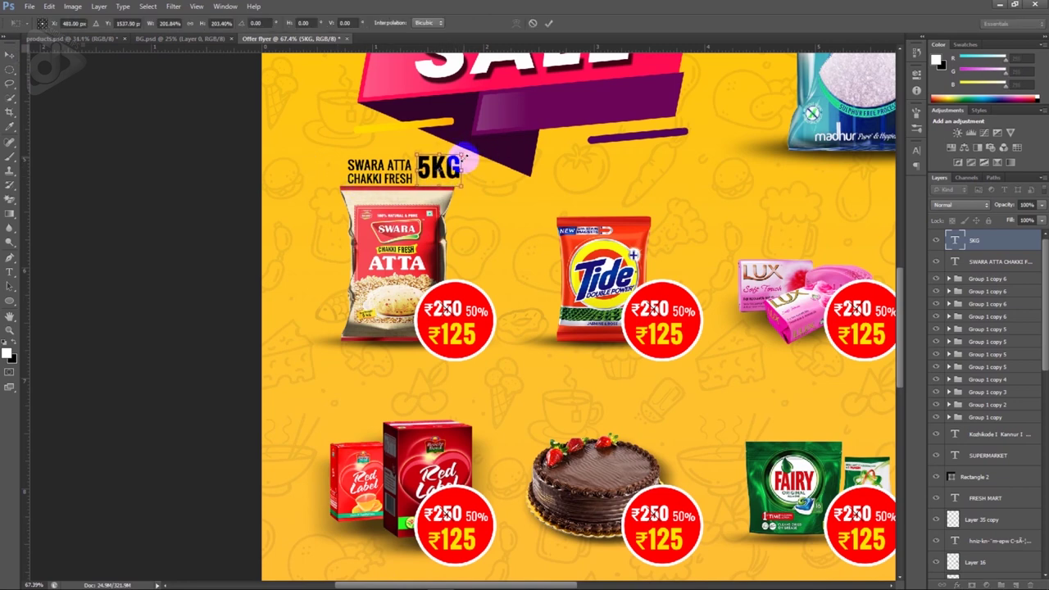
{"action": "key", "text": "Return"}
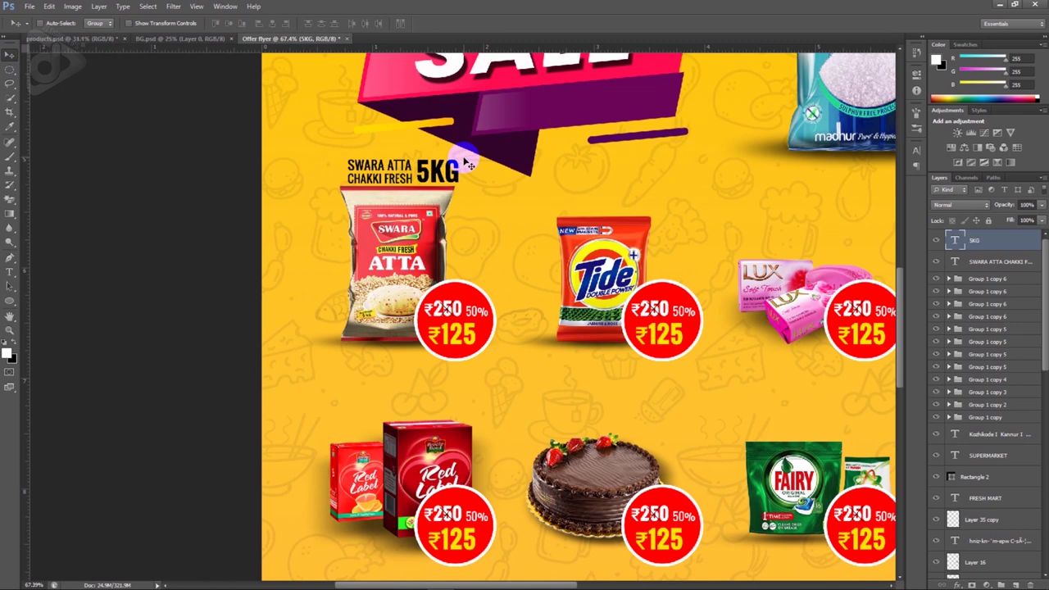
{"action": "left_click", "coordinate": [406, 178], "text": "shift"}
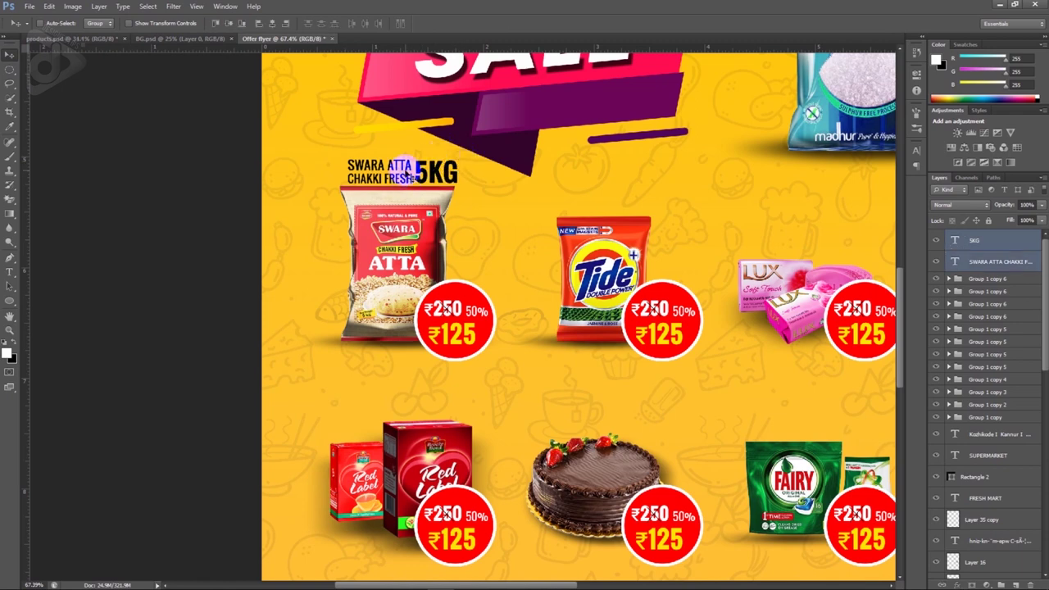
{"action": "key", "text": "shift+Left"}
{"action": "key", "text": "Left"}
{"action": "key", "text": "Left"}
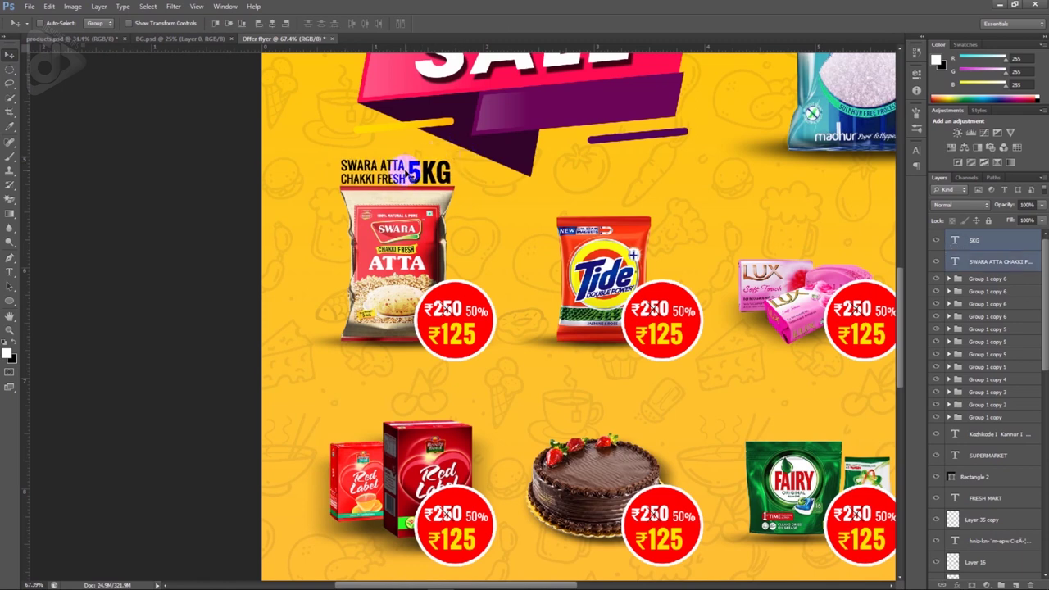
Step: Duplicate the product label above the Tide pack, LUX soap and dates
{"action": "scroll", "coordinate": [416, 160], "scroll_direction": "down", "scroll_amount": 2}
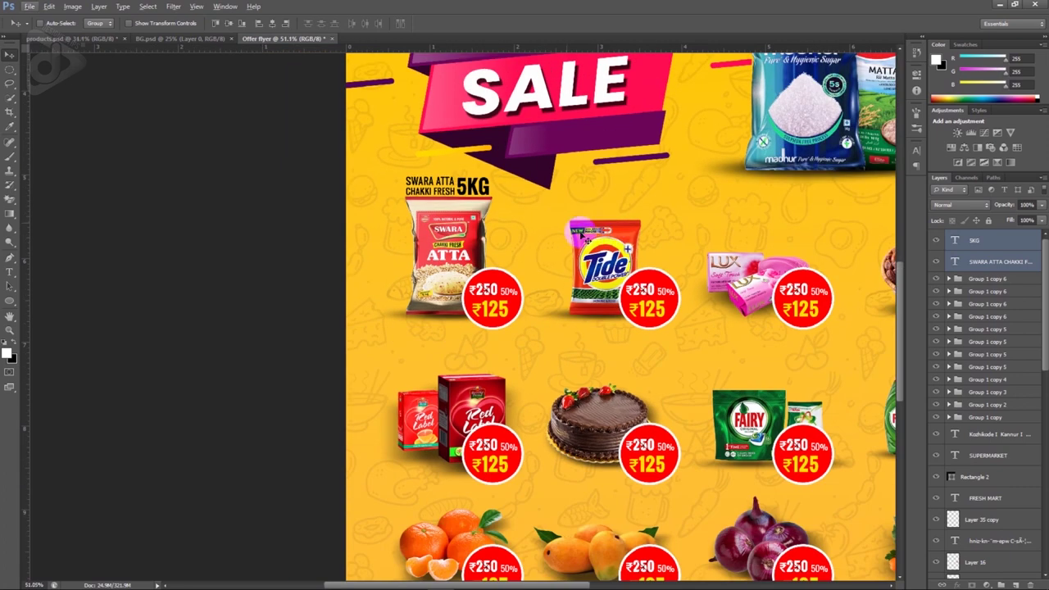
{"action": "scroll", "coordinate": [656, 238], "scroll_direction": "right", "scroll_amount": 2}
{"action": "left_click_drag", "start_coordinate": [375, 197], "coordinate": [525, 211]}
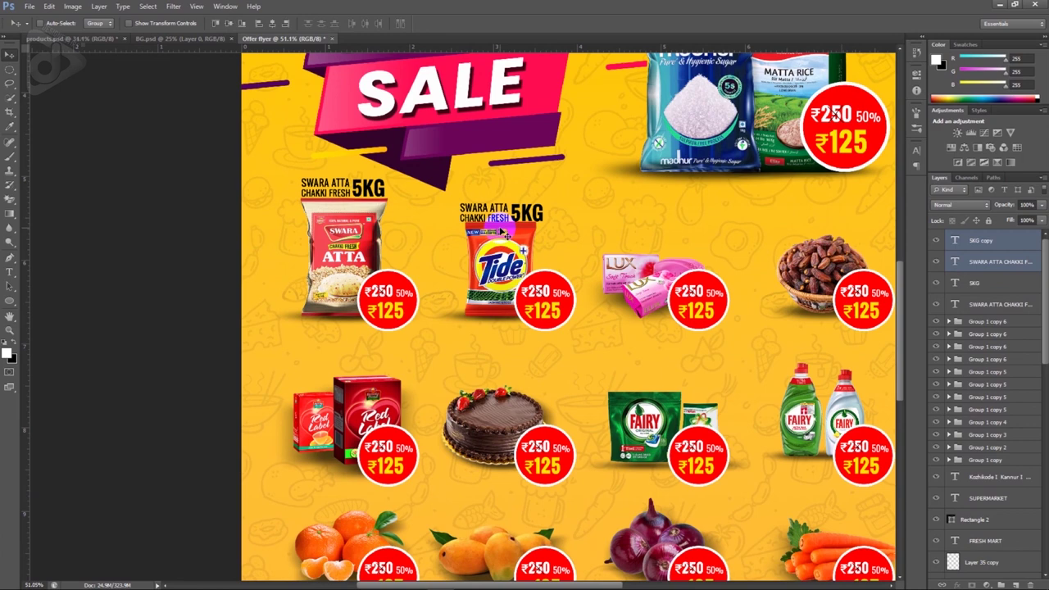
{"action": "mouse_move", "coordinate": [532, 214]}
{"action": "left_mouse_down"}
{"action": "mouse_move", "coordinate": [687, 250]}
{"action": "mouse_move", "coordinate": [680, 244]}
{"action": "left_mouse_up"}
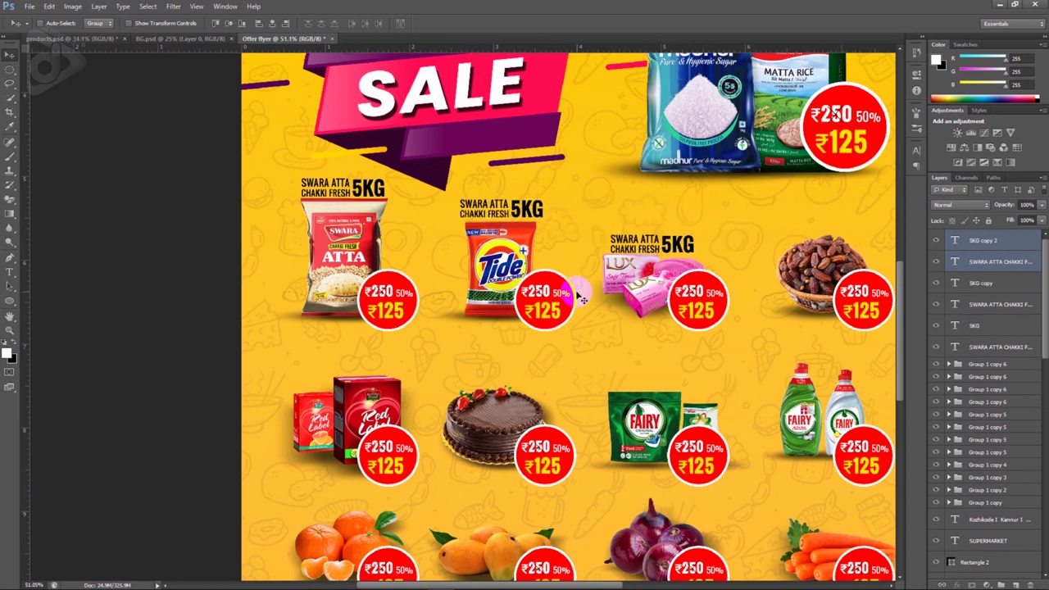
{"action": "scroll", "coordinate": [580, 300], "scroll_direction": "right", "scroll_amount": 3}
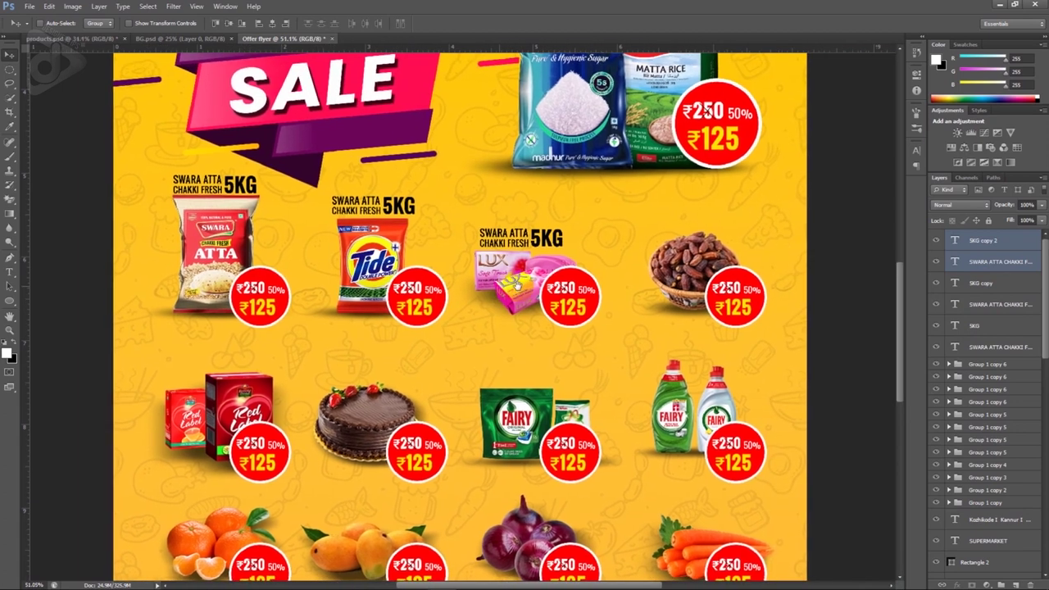
{"action": "left_click_drag", "start_coordinate": [516, 239], "coordinate": [691, 216]}
Step: Duplicate the label above the Fairy products and the mangoes, reviewing the remaining grid
{"action": "scroll", "coordinate": [711, 261], "scroll_direction": "down", "scroll_amount": 1}
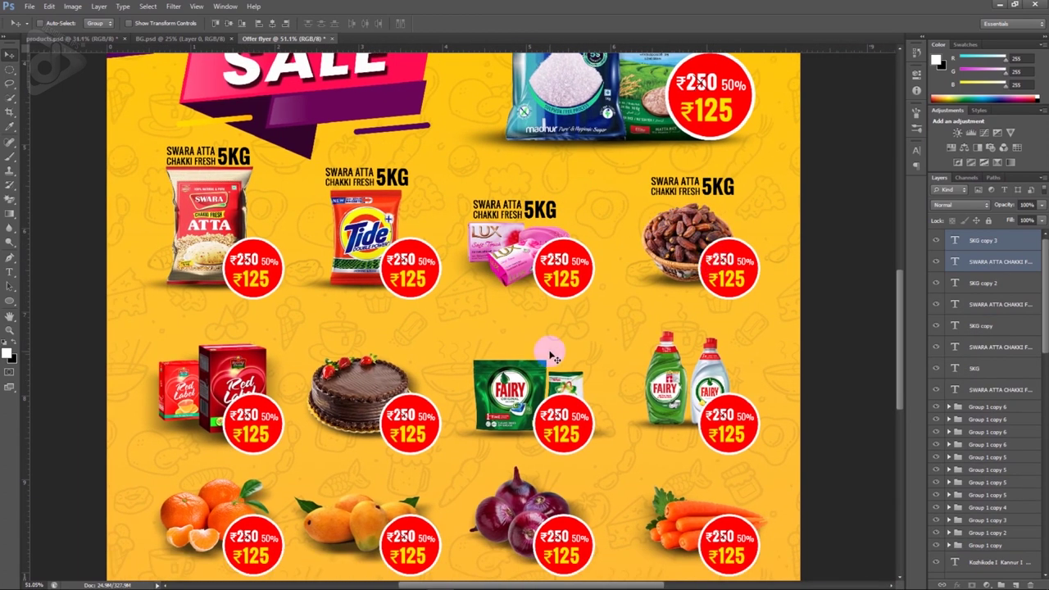
{"action": "mouse_move", "coordinate": [713, 190]}
{"action": "left_mouse_down"}
{"action": "mouse_move", "coordinate": [710, 315]}
{"action": "mouse_move", "coordinate": [562, 351]}
{"action": "mouse_move", "coordinate": [377, 345]}
{"action": "mouse_move", "coordinate": [326, 328]}
{"action": "mouse_move", "coordinate": [277, 334]}
{"action": "left_mouse_up"}
{"action": "scroll", "coordinate": [278, 326], "scroll_direction": "down", "scroll_amount": 3}
{"action": "mouse_move", "coordinate": [283, 299]}
{"action": "left_mouse_down"}
{"action": "mouse_move", "coordinate": [424, 314]}
{"action": "mouse_move", "coordinate": [574, 289]}
{"action": "mouse_move", "coordinate": [707, 311]}
{"action": "mouse_move", "coordinate": [704, 328]}
{"action": "left_mouse_up"}
{"action": "scroll", "coordinate": [702, 331], "scroll_direction": "down", "scroll_amount": 3}
{"action": "scroll", "coordinate": [577, 459], "scroll_direction": "up", "scroll_amount": 1}
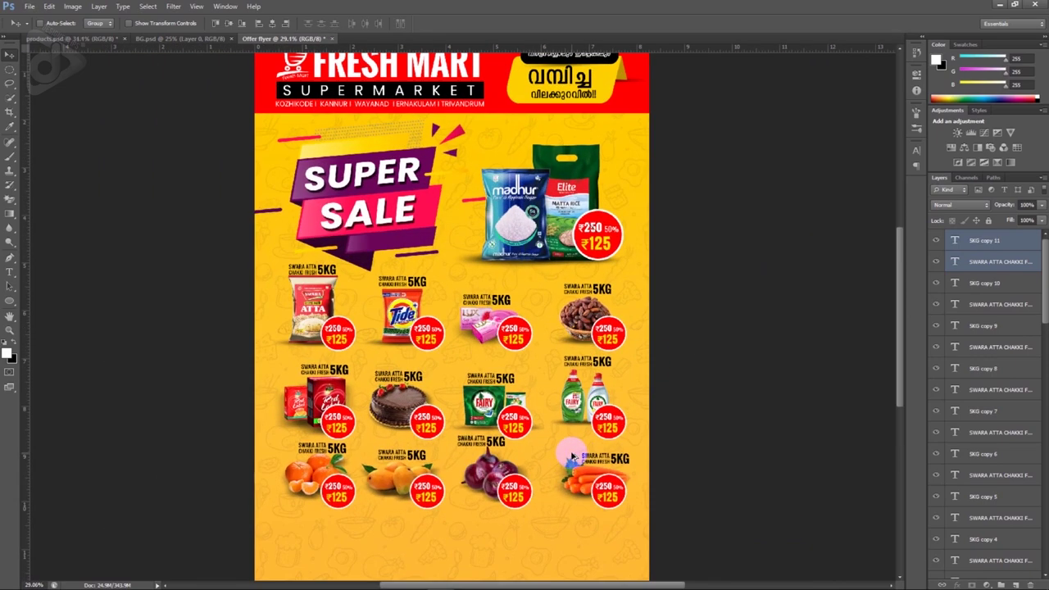
{"action": "scroll", "coordinate": [577, 459], "scroll_direction": "down", "scroll_amount": 1}
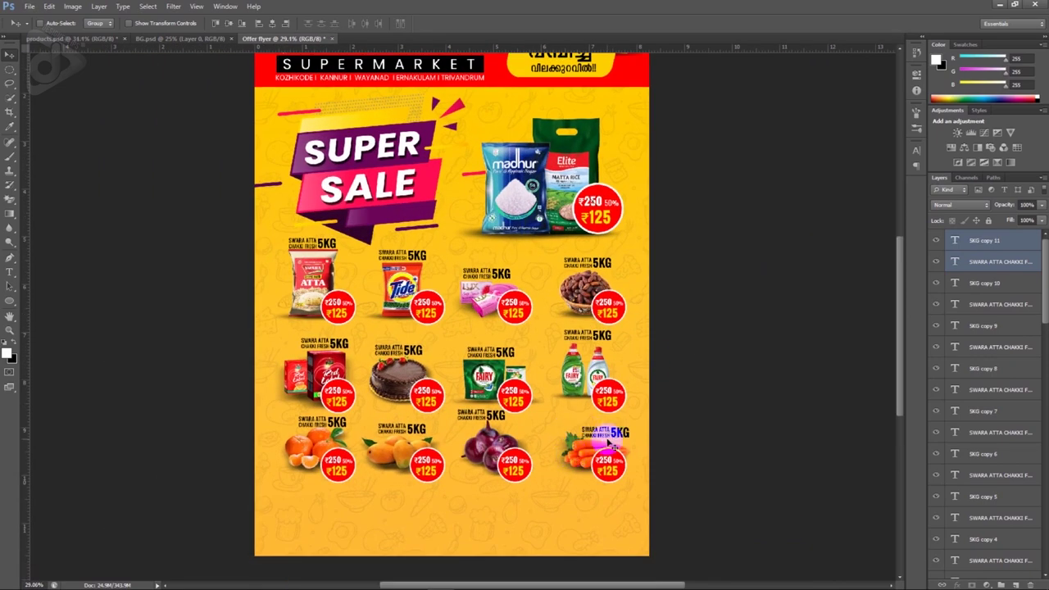
{"action": "scroll", "coordinate": [610, 445], "scroll_direction": "down", "scroll_amount": 1}
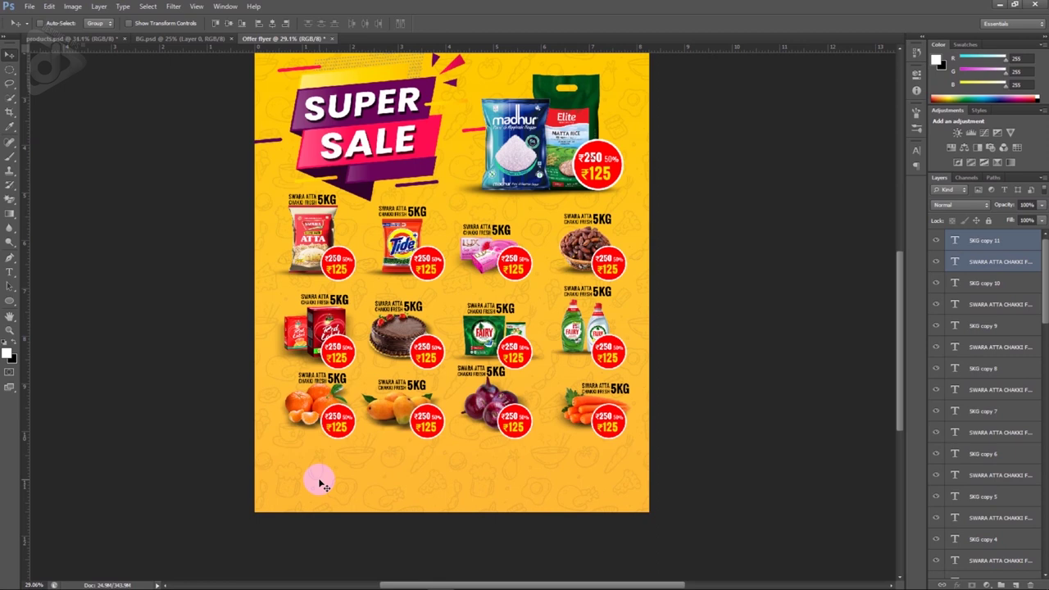
{"action": "scroll", "coordinate": [322, 480], "scroll_direction": "down", "scroll_amount": 1}
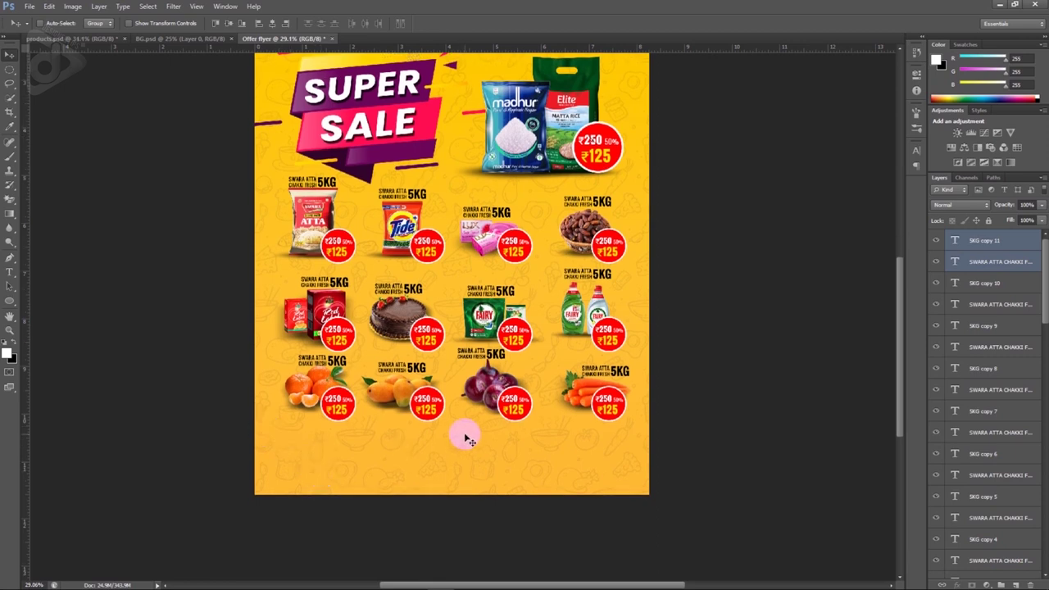
{"action": "scroll", "coordinate": [447, 447], "scroll_direction": "up", "scroll_amount": 1}
{"action": "scroll", "coordinate": [438, 440], "scroll_direction": "down", "scroll_amount": 1}
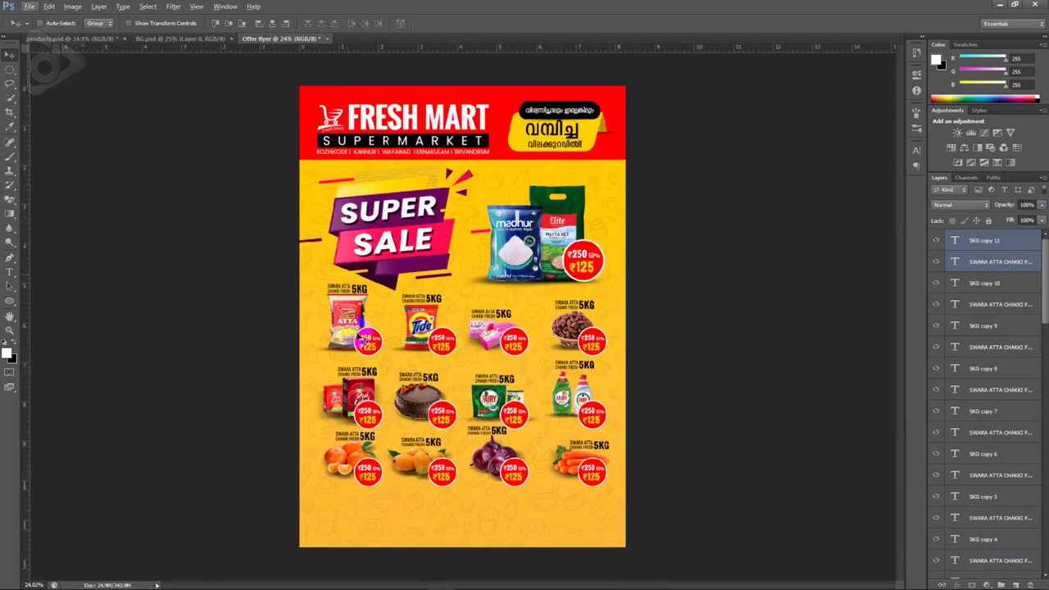
{"action": "left_click", "coordinate": [314, 95]}
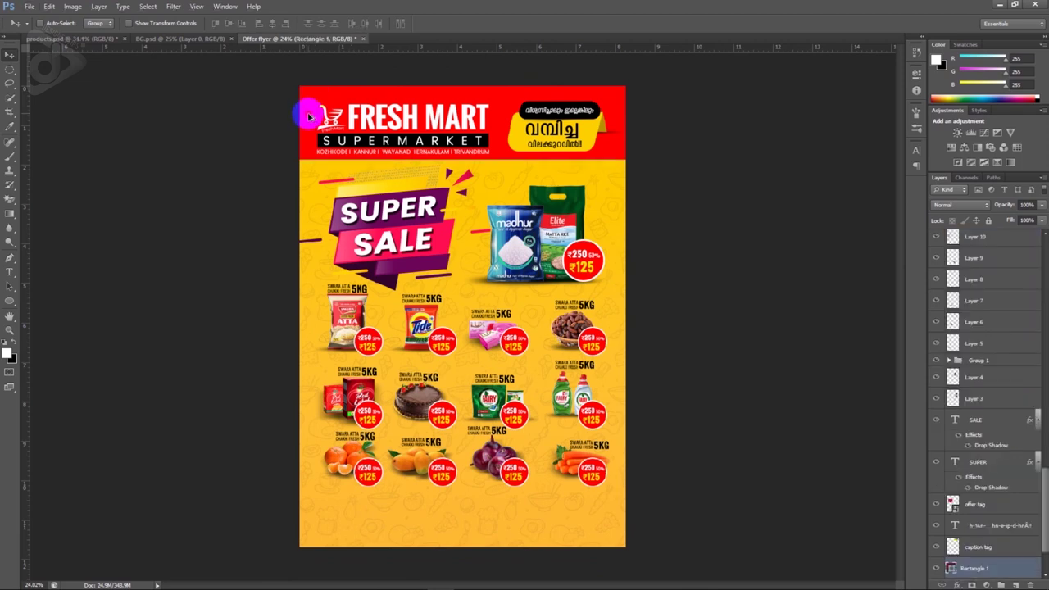
Step: Copy the red header band to the flyer bottom and shrink it into a bottom-left block
{"action": "left_click_drag", "start_coordinate": [310, 117], "coordinate": [319, 504]}
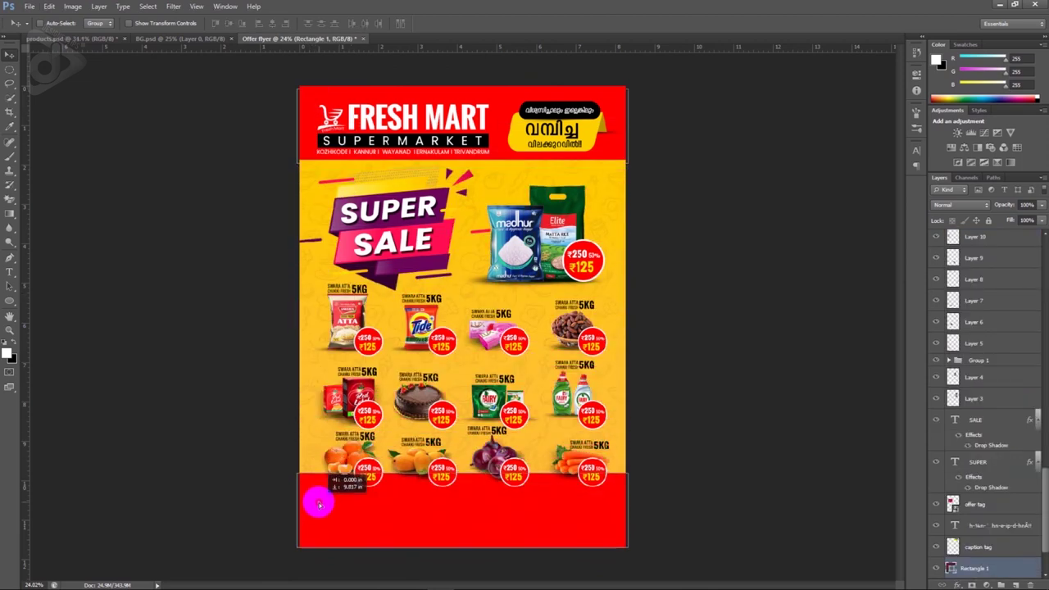
{"action": "key", "text": "ctrl+t"}
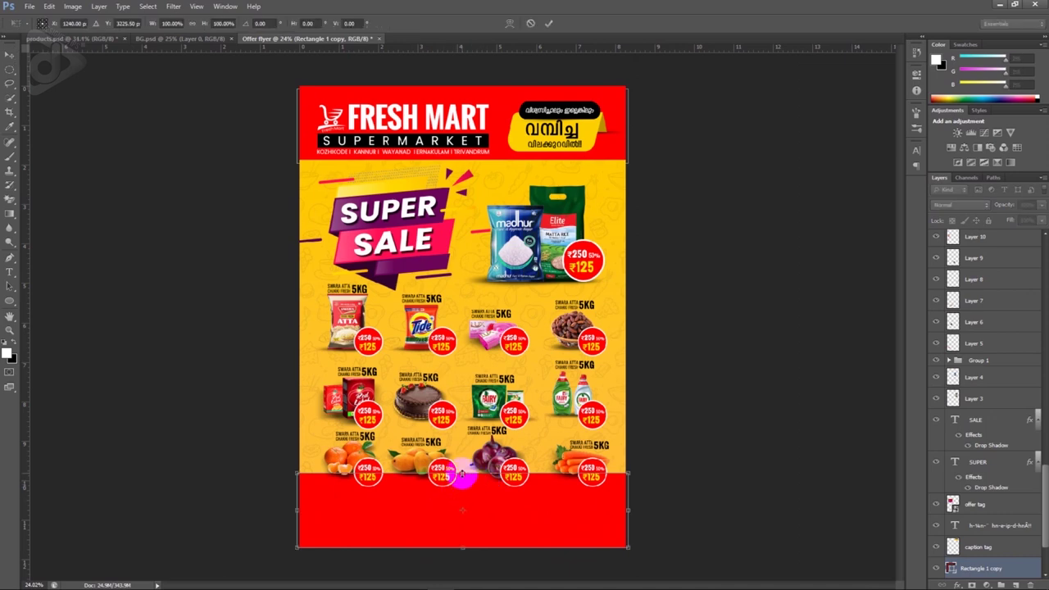
{"action": "left_click_drag", "start_coordinate": [462, 475], "coordinate": [465, 496]}
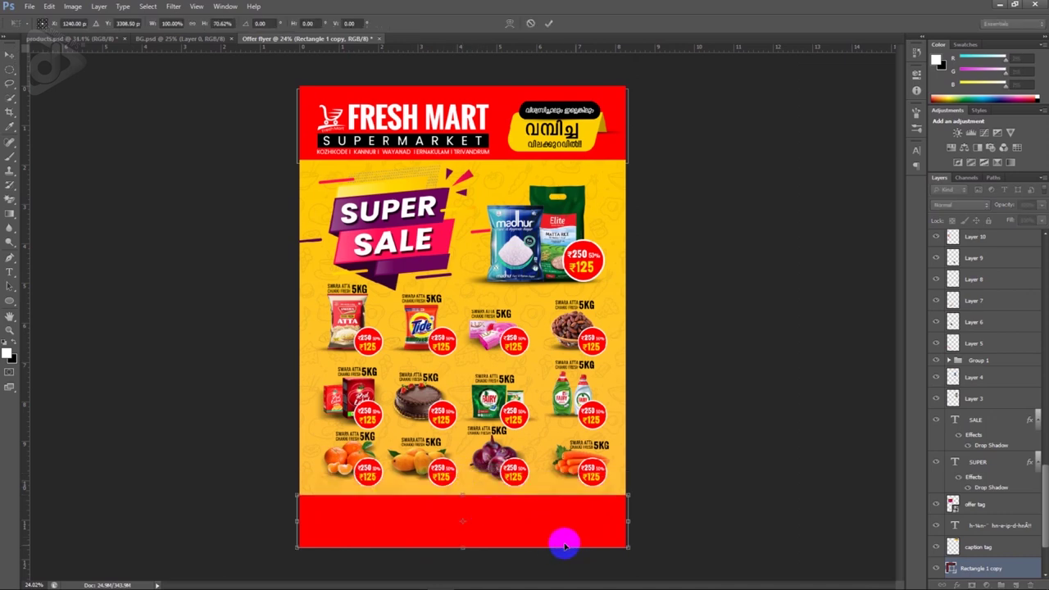
{"action": "left_click_drag", "start_coordinate": [627, 521], "coordinate": [409, 517]}
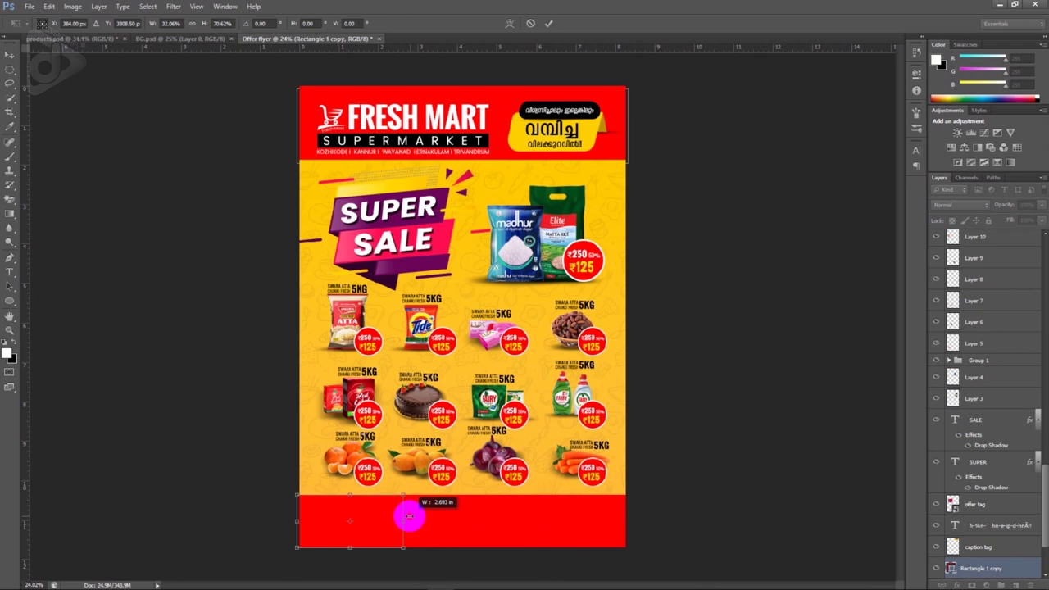
{"action": "key", "text": "Return"}
{"action": "scroll", "coordinate": [408, 512], "scroll_direction": "up", "scroll_amount": 2, "text": "alt"}
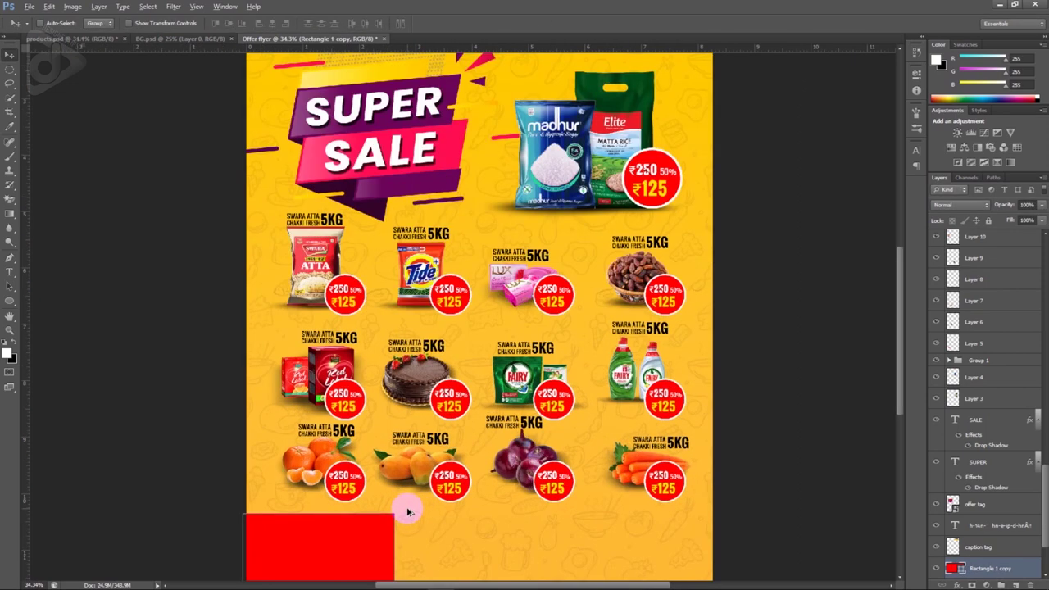
{"action": "scroll", "coordinate": [410, 503], "scroll_direction": "up", "scroll_amount": 2, "text": "alt"}
{"action": "scroll", "coordinate": [410, 504], "scroll_direction": "up", "scroll_amount": 1, "text": "alt"}
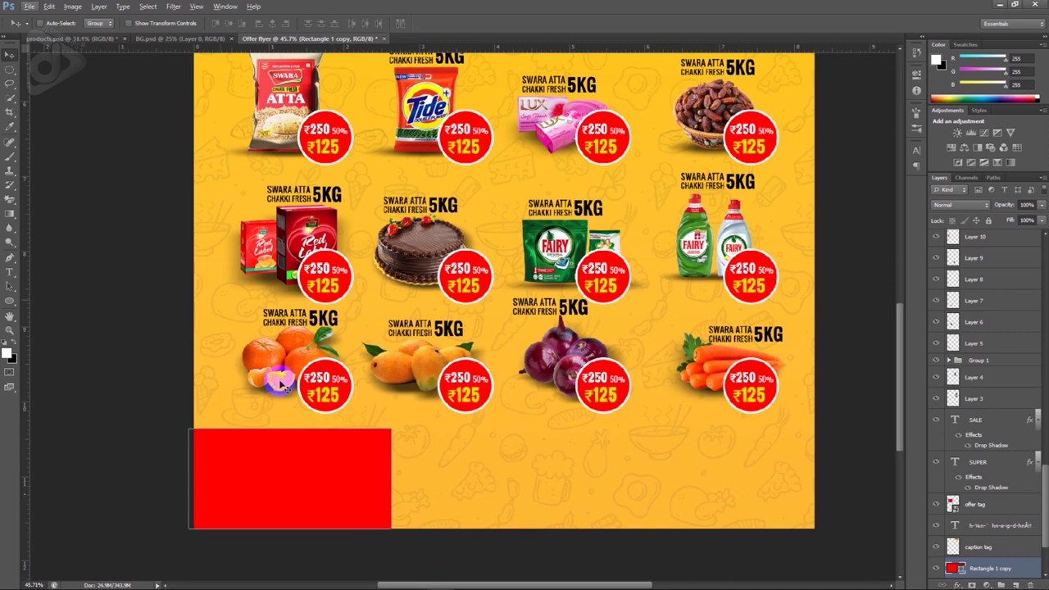
Step: Bring the QR code from products.psd onto the red footer block, nudged left and up
{"action": "left_click", "coordinate": [76, 39]}
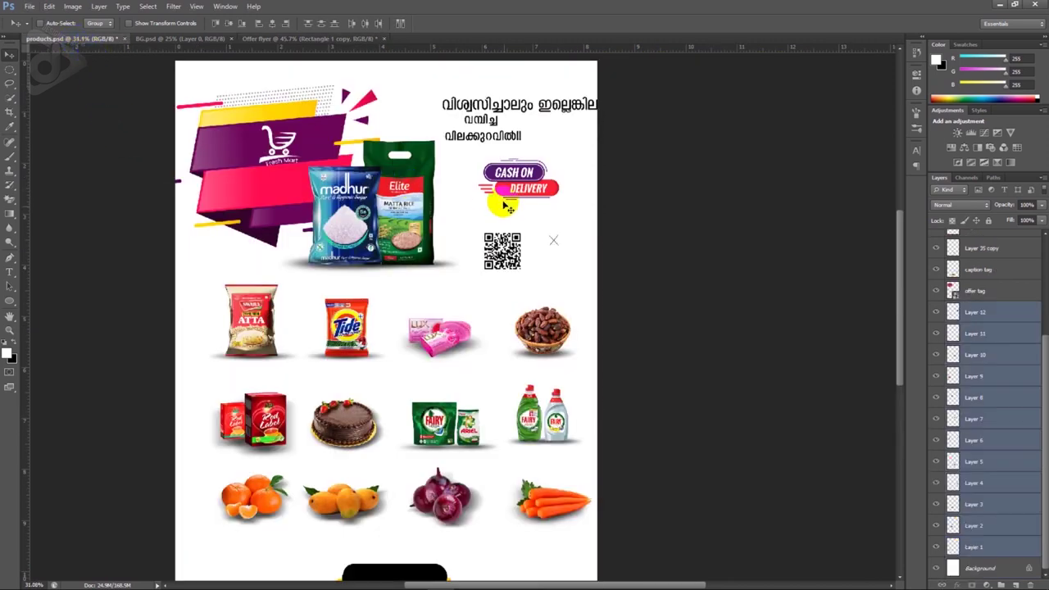
{"action": "left_click_drag", "start_coordinate": [502, 250], "coordinate": [370, 54]}
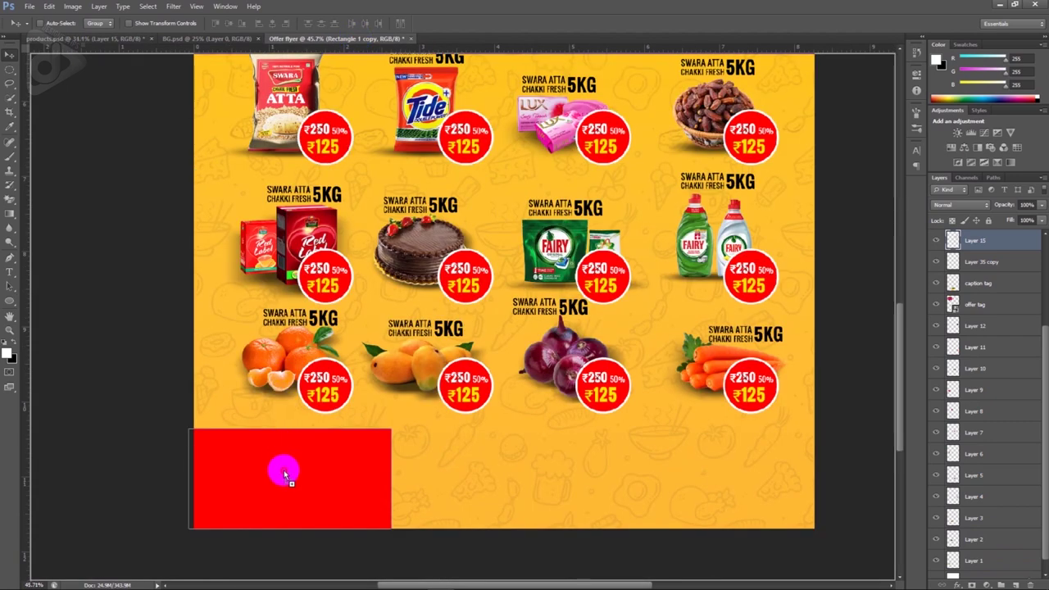
{"action": "left_click_drag", "start_coordinate": [370, 53], "coordinate": [284, 484]}
{"action": "key", "text": "shift+Left"}
{"action": "key", "text": "shift+Left"}
{"action": "key", "text": "shift+Left"}
{"action": "key", "text": "shift+Up"}
{"action": "key", "text": "shift+Up"}
{"action": "key", "text": "shift+Up"}
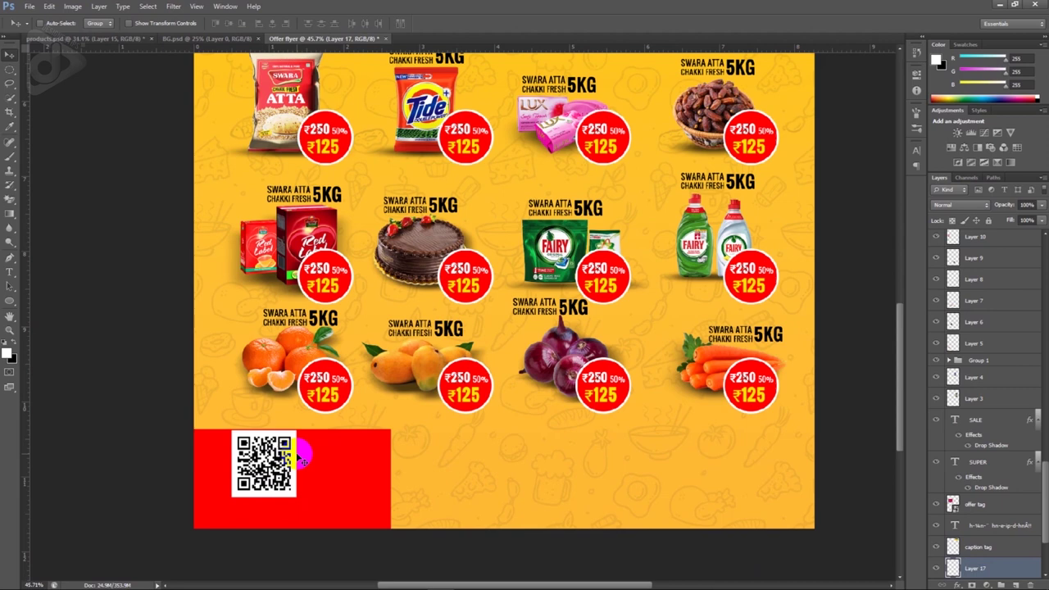
{"action": "key", "text": "shift+Up"}
{"action": "key", "text": "shift+Up"}
Step: Make the red footer rectangle slightly taller and stretch it wider to the right
{"action": "left_click_drag", "start_coordinate": [302, 462], "coordinate": [384, 461]}
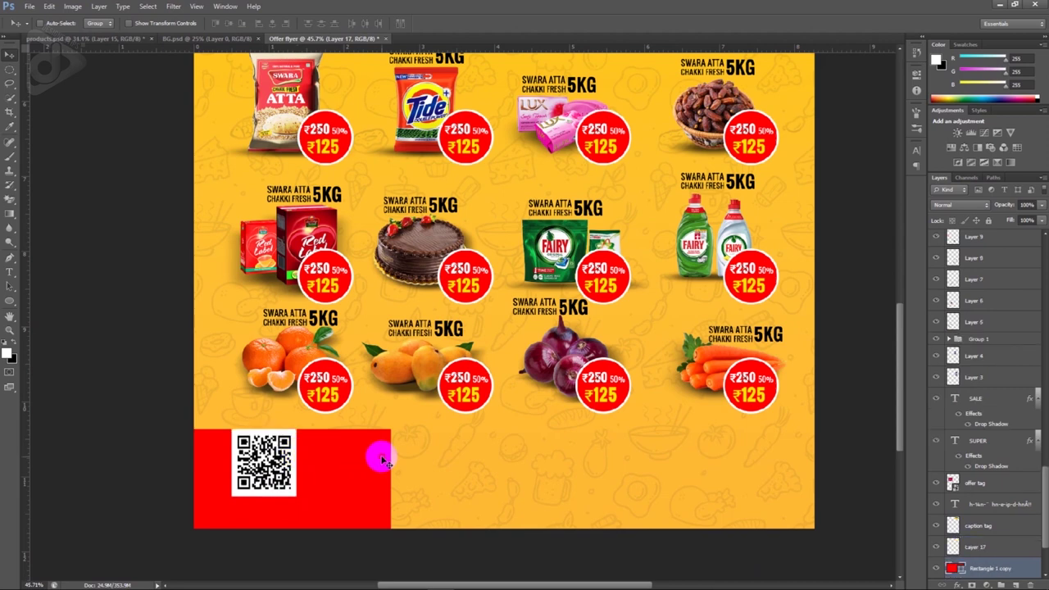
{"action": "key", "text": "ctrl+t"}
{"action": "left_click_drag", "start_coordinate": [292, 430], "coordinate": [290, 421]}
{"action": "key", "text": "Return"}
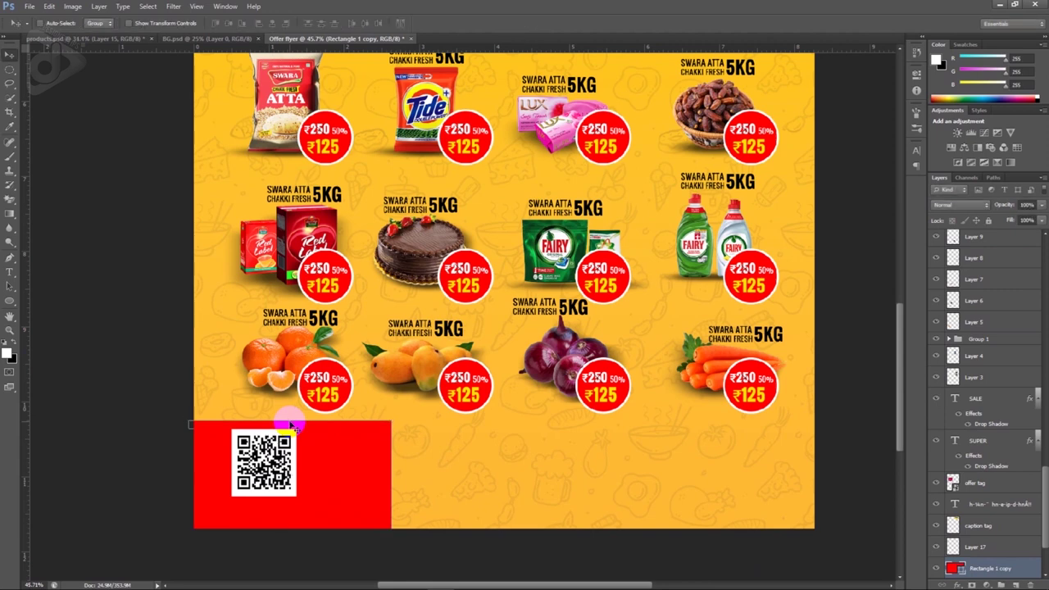
{"action": "key", "text": "ctrl+t"}
{"action": "left_click_drag", "start_coordinate": [392, 474], "coordinate": [447, 475]}
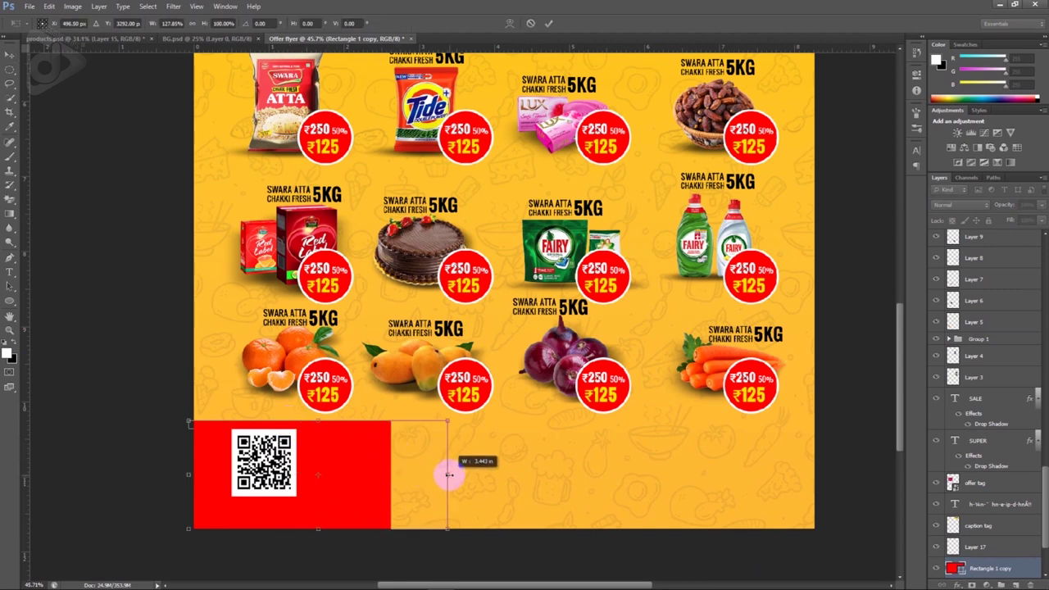
{"action": "key", "text": "Return"}
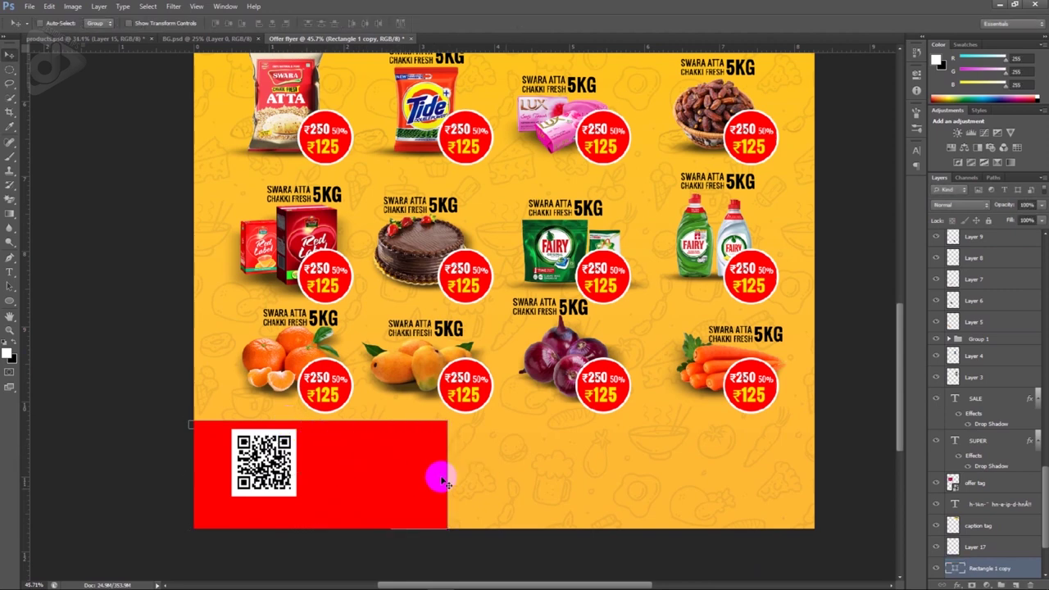
Step: Copy the three feedback lines from Notepad and paste them as text in the red QR block
{"action": "left_click", "coordinate": [548, 585]}
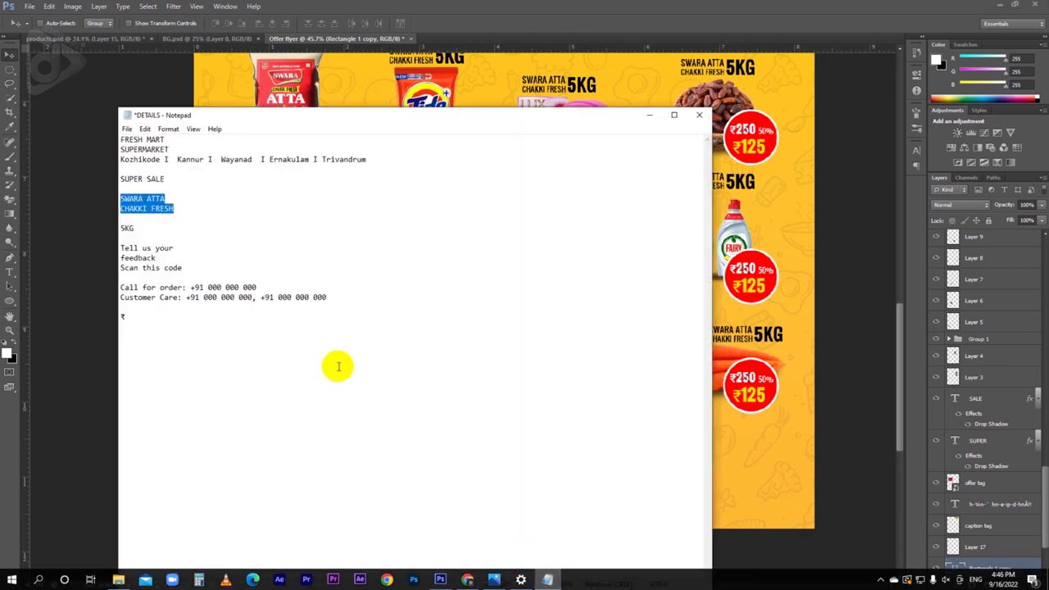
{"action": "left_click_drag", "start_coordinate": [193, 267], "coordinate": [117, 245]}
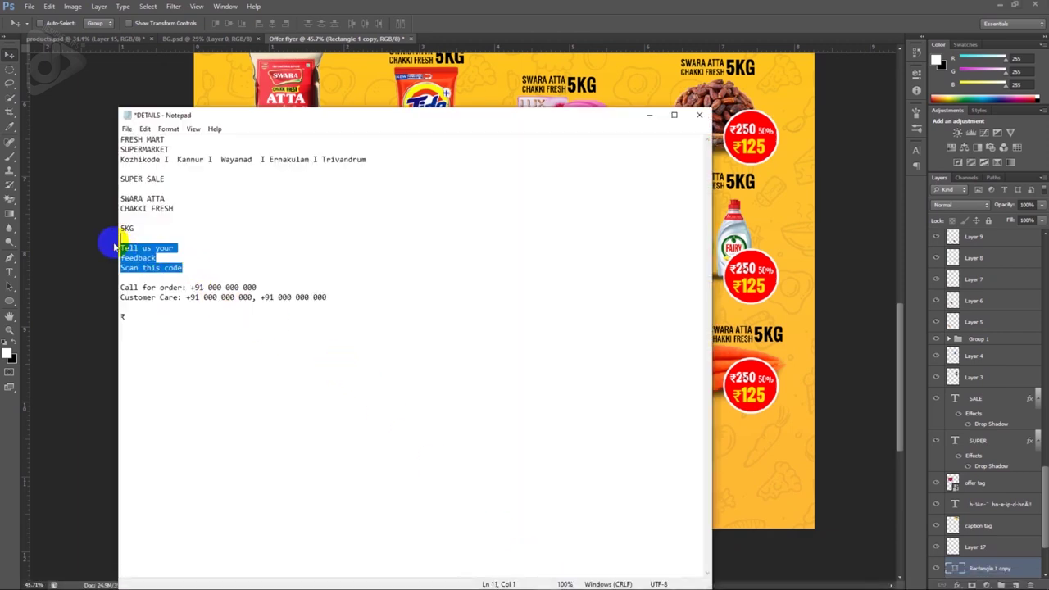
{"action": "left_click", "coordinate": [99, 259]}
{"action": "key", "text": "t"}
{"action": "left_click", "coordinate": [318, 407]}
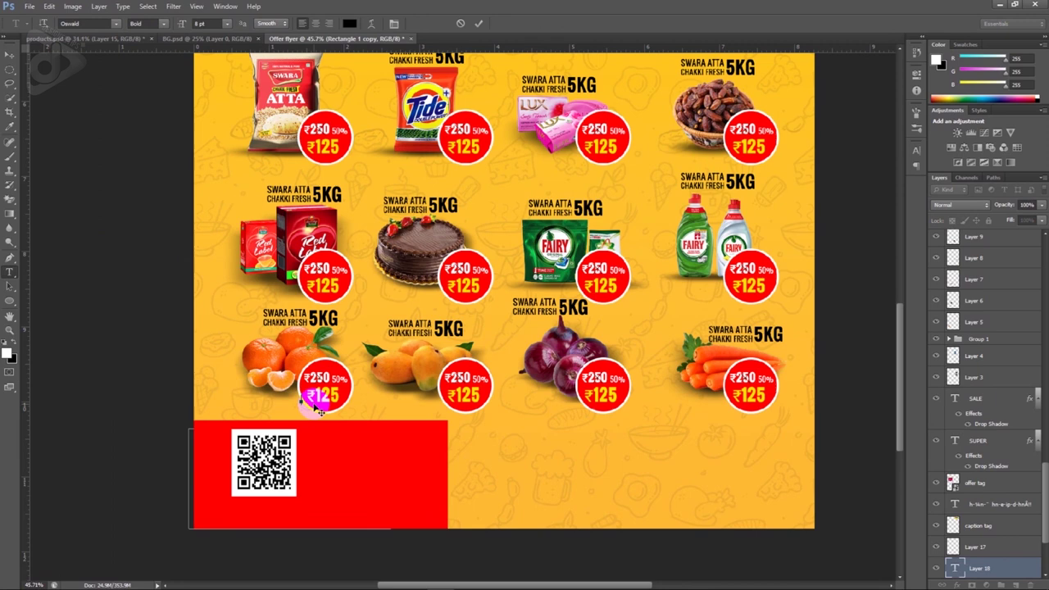
{"action": "left_click", "coordinate": [10, 55]}
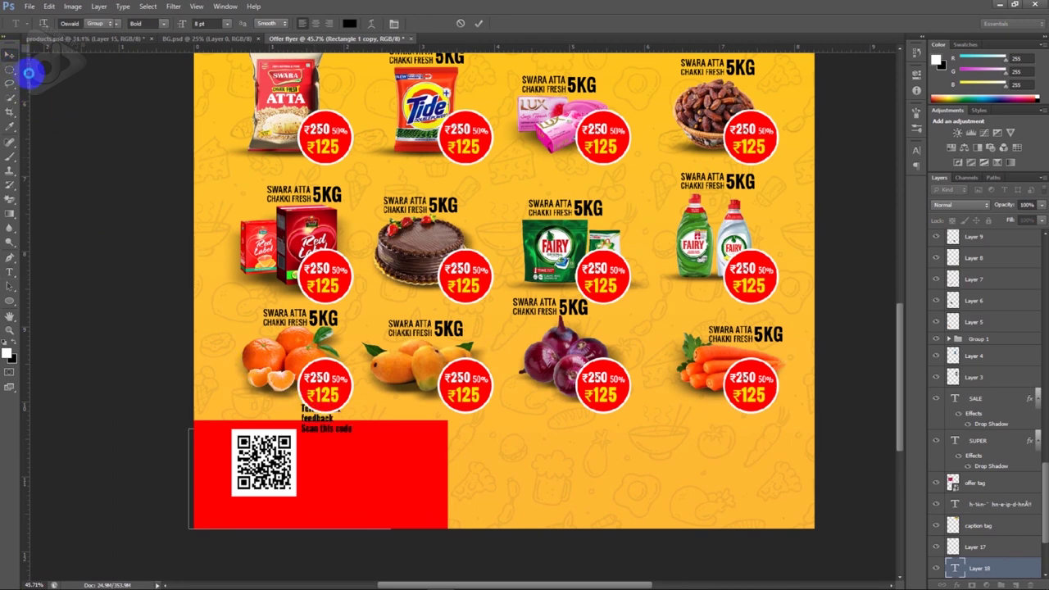
{"action": "left_click_drag", "start_coordinate": [328, 419], "coordinate": [336, 460]}
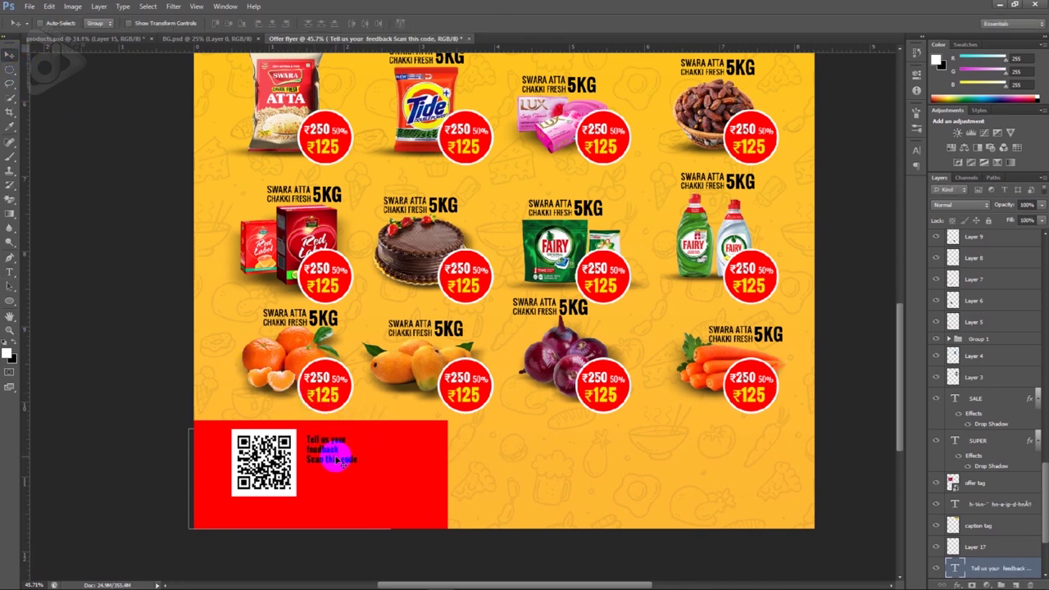
Step: Make the feedback caption white and All Caps
{"action": "key", "text": "t"}
{"action": "left_click_drag", "start_coordinate": [303, 427], "coordinate": [357, 451]}
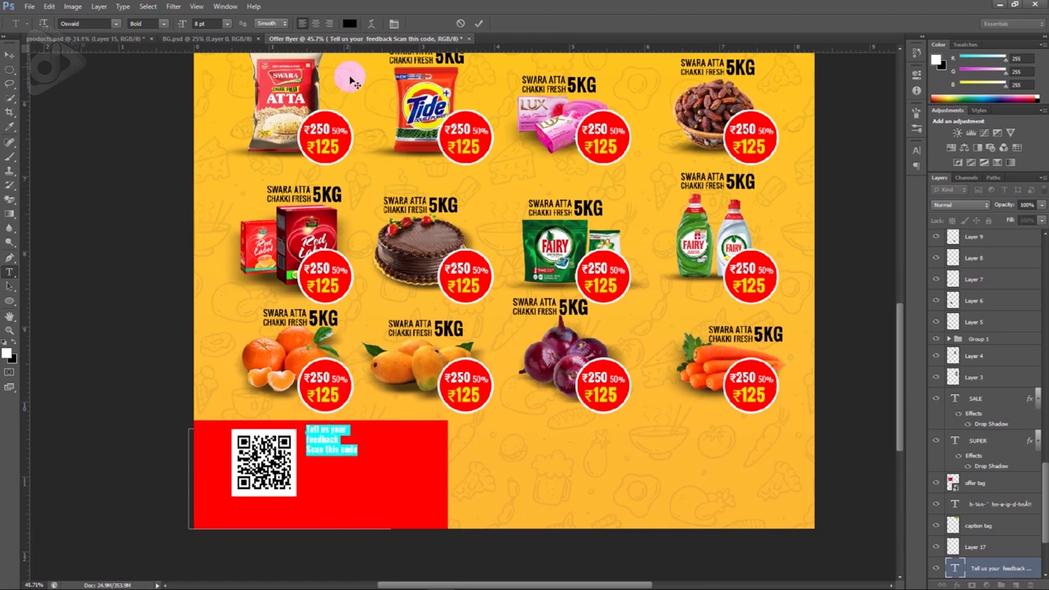
{"action": "left_click", "coordinate": [350, 24]}
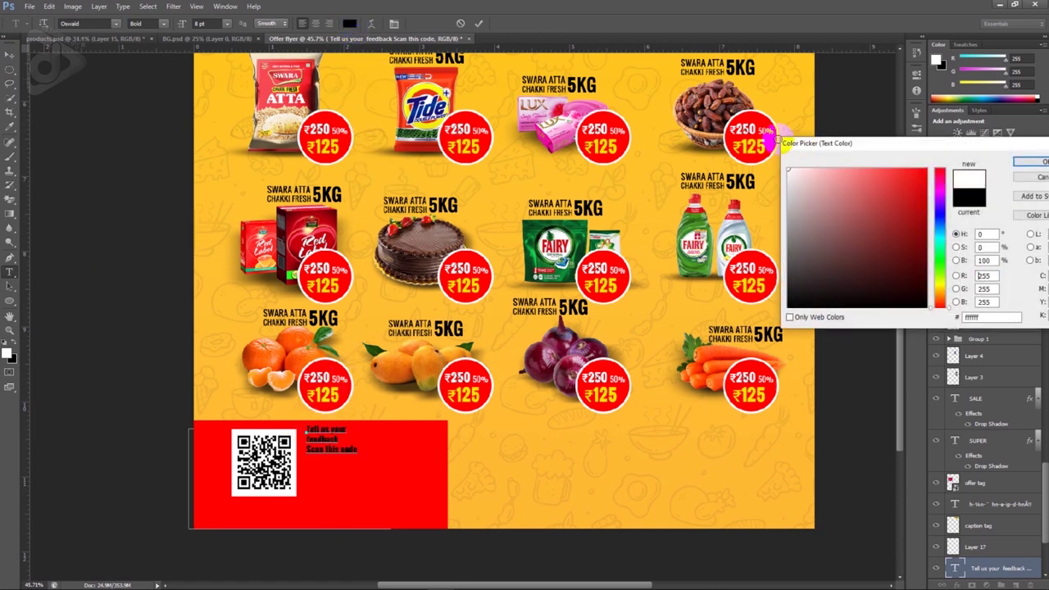
{"action": "left_click", "coordinate": [1031, 162]}
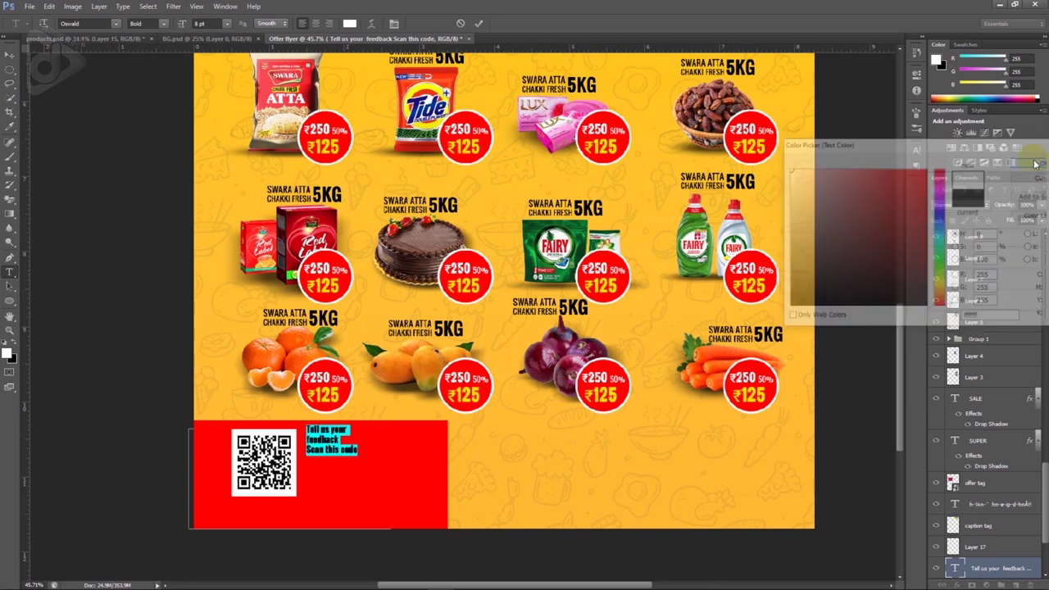
{"action": "left_click", "coordinate": [915, 152]}
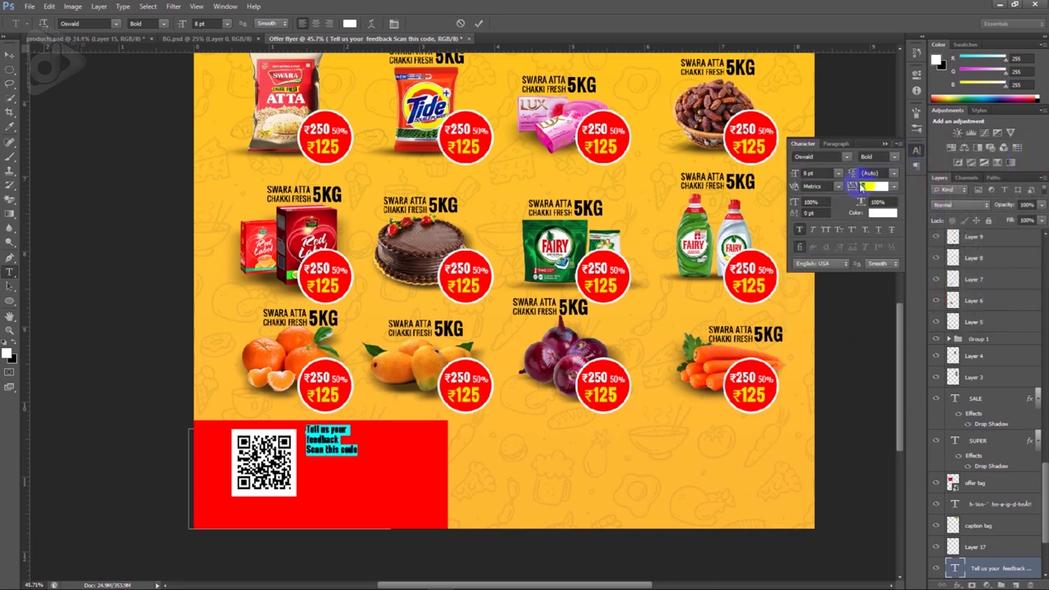
{"action": "left_click", "coordinate": [826, 232]}
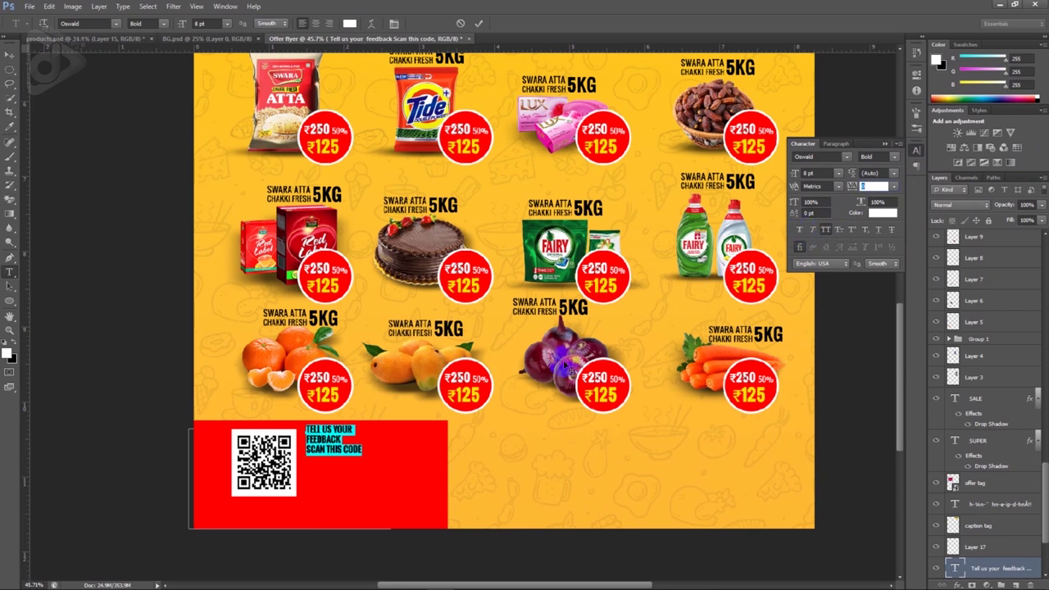
{"action": "left_click", "coordinate": [363, 446]}
Step: Set the TELL US YOUR FEEDBACK headline to 15 pt
{"action": "scroll", "coordinate": [361, 447], "scroll_direction": "up", "scroll_amount": 1}
{"action": "scroll", "coordinate": [362, 446], "scroll_direction": "up", "scroll_amount": 2}
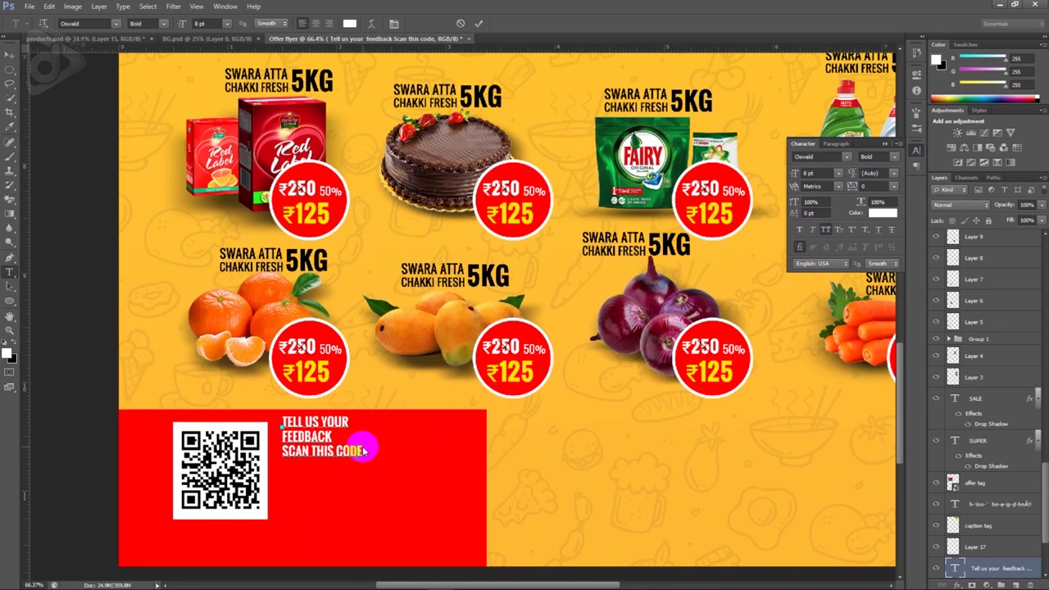
{"action": "left_click_drag", "start_coordinate": [333, 437], "coordinate": [281, 420]}
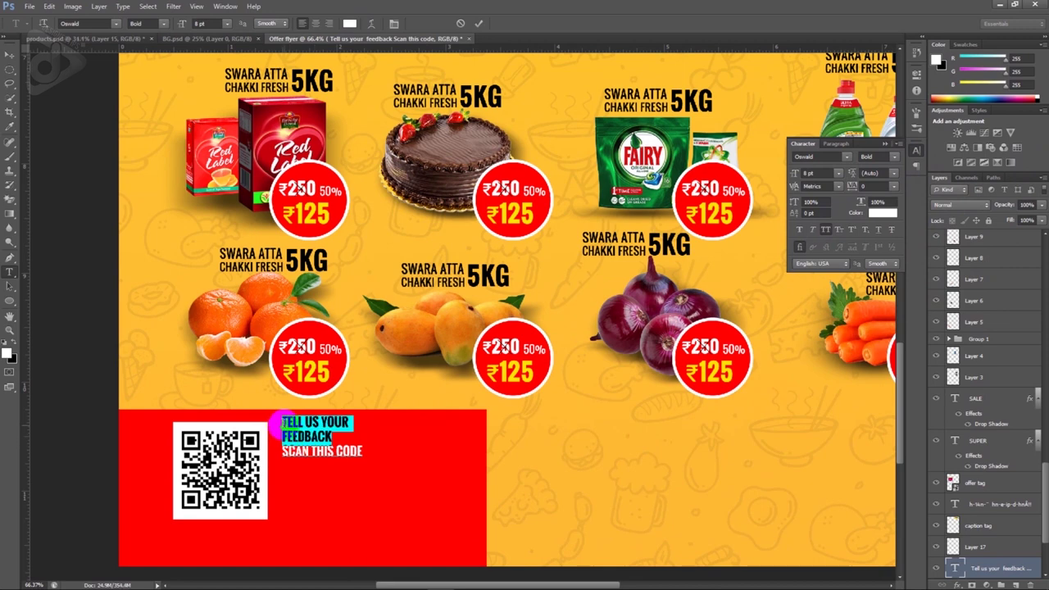
{"action": "left_click", "coordinate": [203, 23]}
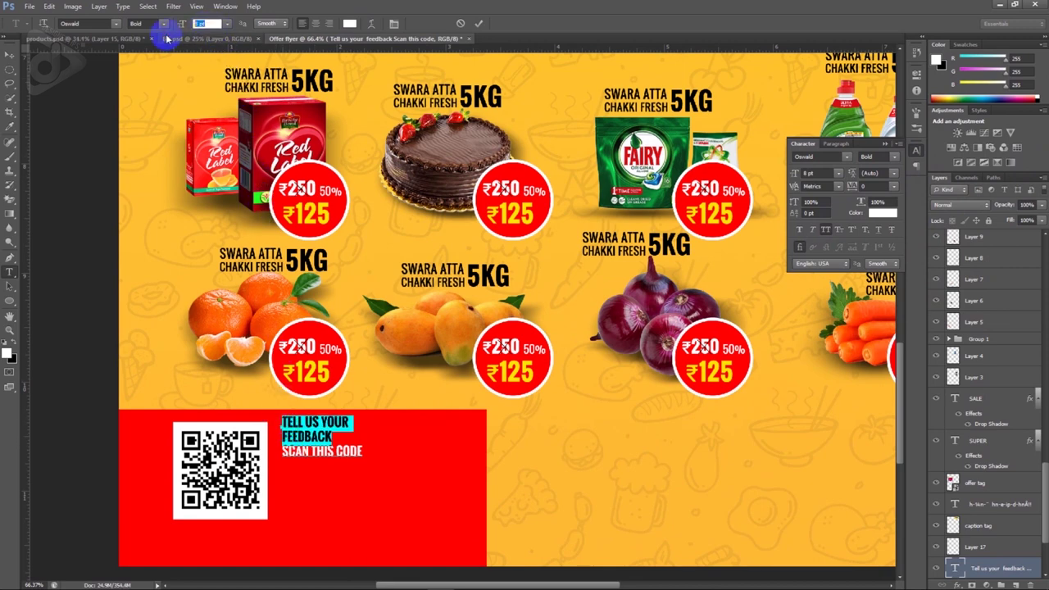
{"action": "type", "text": "15"}
{"action": "key", "text": "Return"}
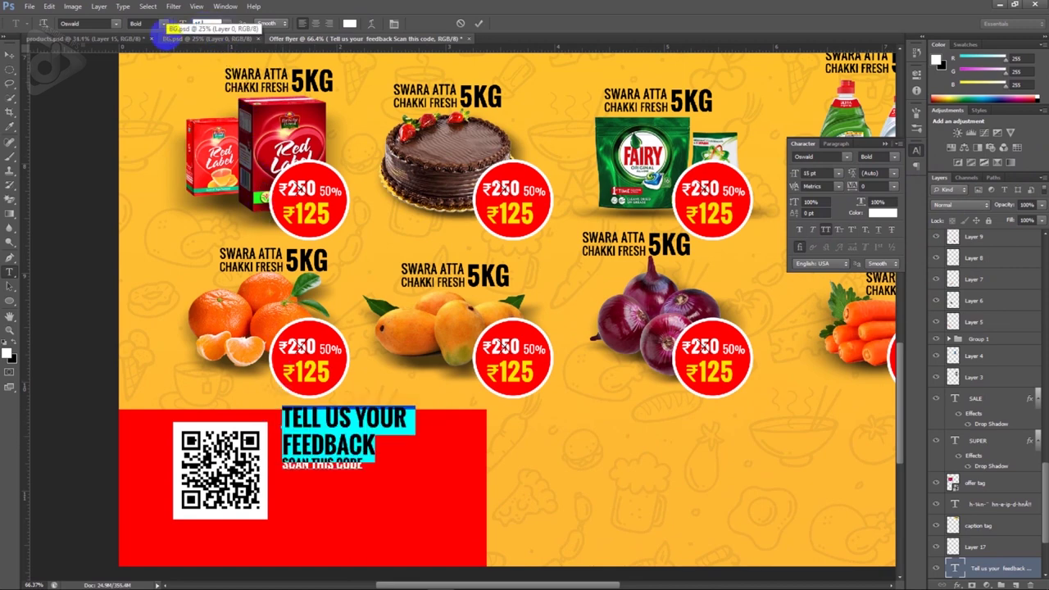
Step: Make SCAN THIS CODE Light at about 15.66 pt and move the caption lower
{"action": "left_click", "coordinate": [365, 469]}
{"action": "left_click_drag", "start_coordinate": [365, 469], "coordinate": [277, 467]}
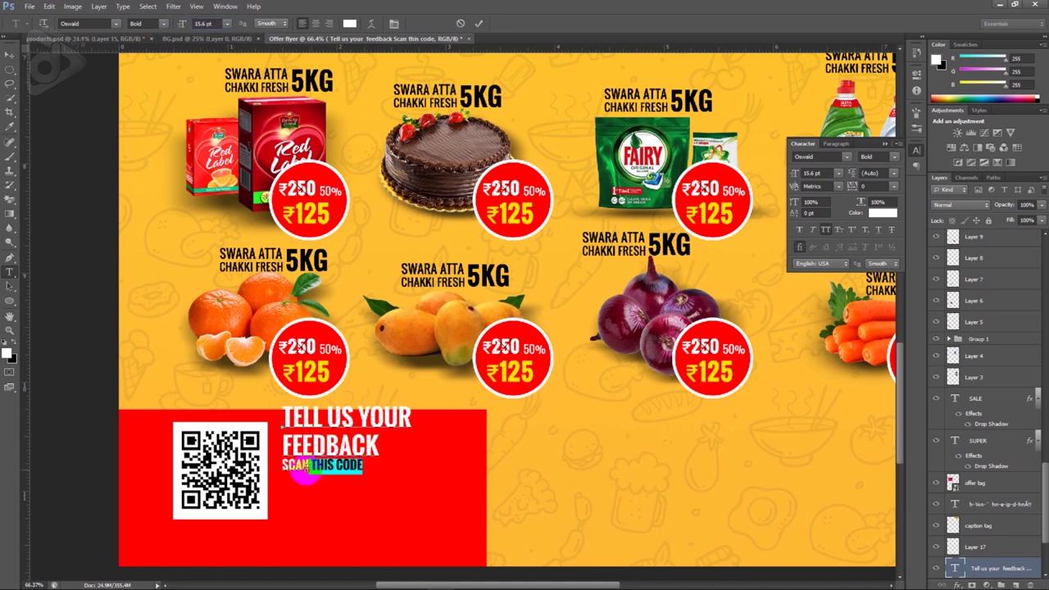
{"action": "left_click", "coordinate": [161, 24]}
{"action": "left_click", "coordinate": [215, 25]}
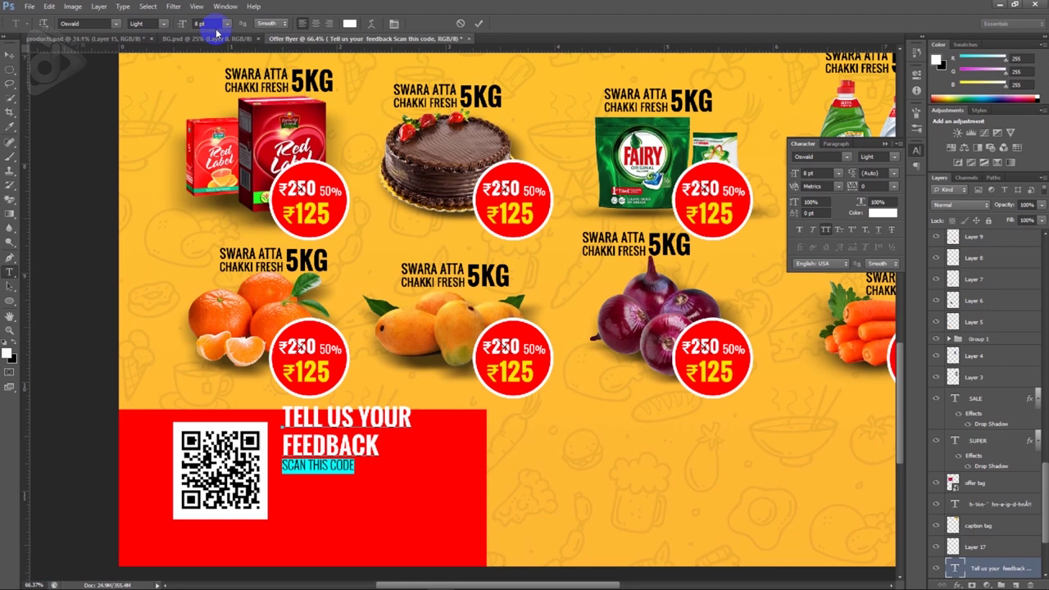
{"action": "left_click_drag", "start_coordinate": [189, 27], "coordinate": [189, 28]}
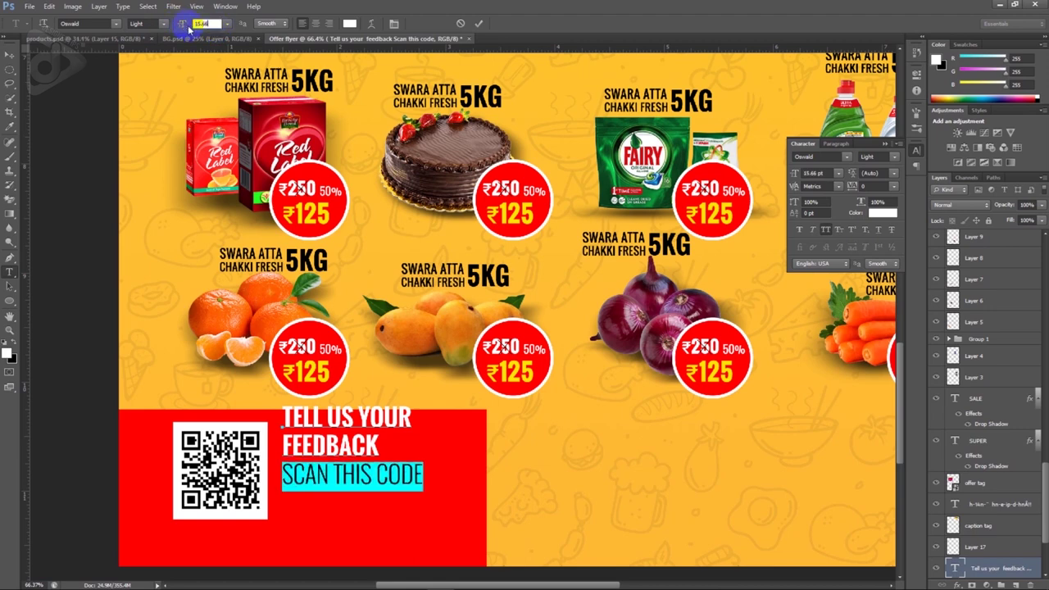
{"action": "left_click", "coordinate": [10, 54]}
{"action": "left_click_drag", "start_coordinate": [394, 476], "coordinate": [391, 502]}
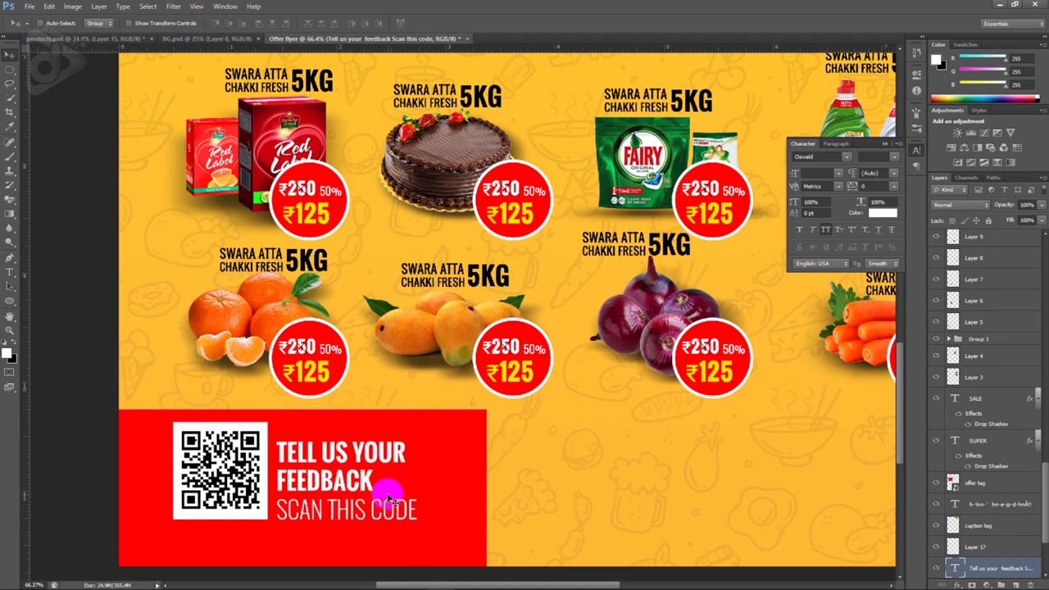
{"action": "scroll", "coordinate": [391, 498], "scroll_direction": "down", "scroll_amount": 3}
{"action": "scroll", "coordinate": [394, 492], "scroll_direction": "down", "scroll_amount": 1}
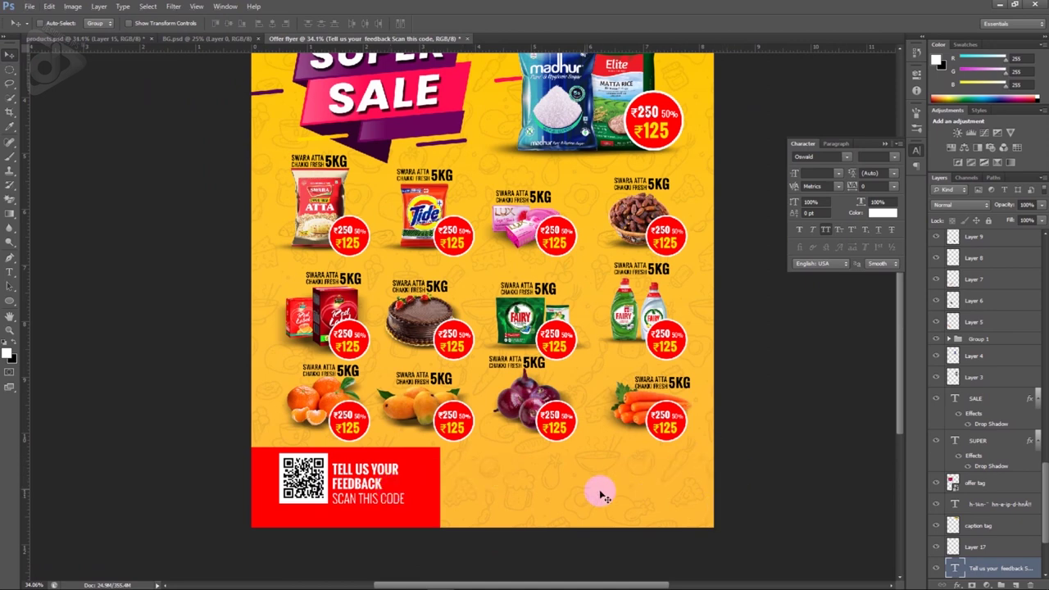
Step: Duplicate the red footer rectangle, stretch the copy across the footer, and fill it white
{"action": "left_click", "coordinate": [428, 483]}
{"action": "key", "text": "ctrl+j"}
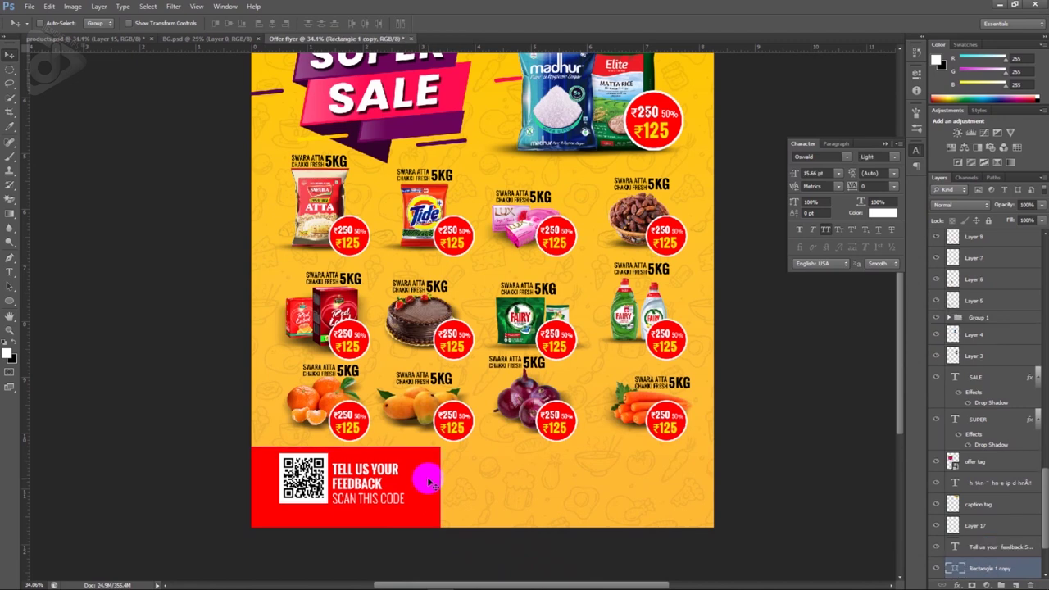
{"action": "key", "text": "ctrl+t"}
{"action": "mouse_move", "coordinate": [440, 489]}
{"action": "left_mouse_down"}
{"action": "mouse_move", "coordinate": [424, 492]}
{"action": "mouse_move", "coordinate": [717, 484]}
{"action": "left_mouse_up"}
{"action": "key", "text": "Return"}
{"action": "key", "text": "ctrl+alt+t"}
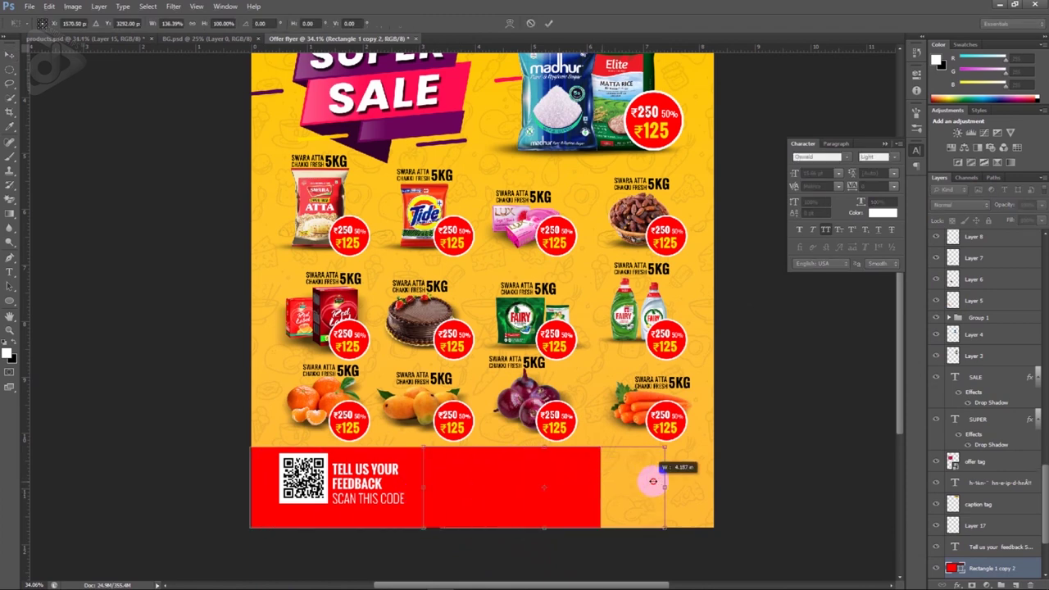
{"action": "key", "text": "Return"}
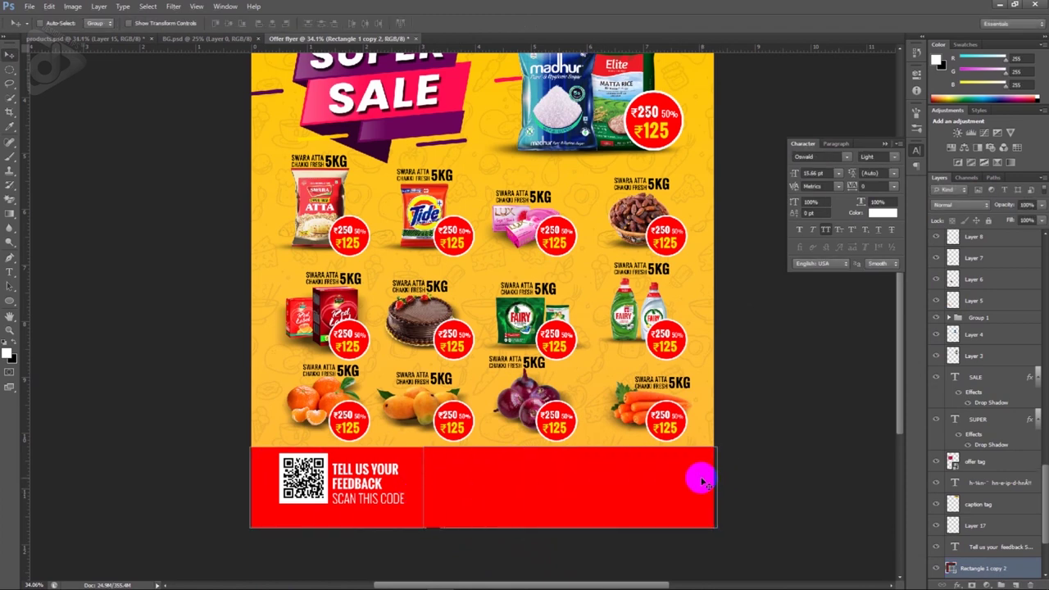
{"action": "double_click", "coordinate": [951, 569]}
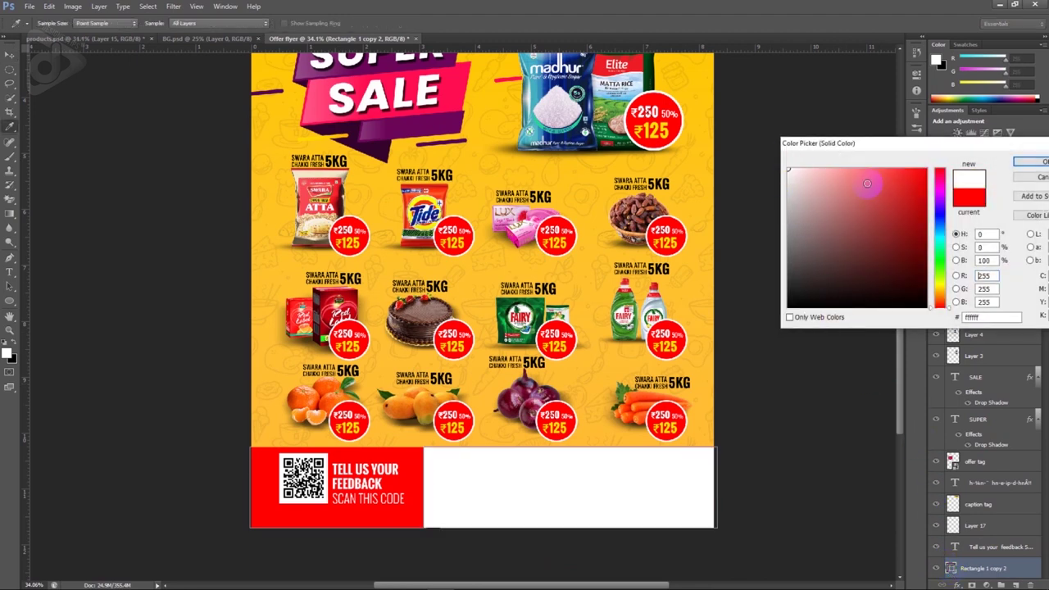
{"action": "left_click", "coordinate": [1035, 161]}
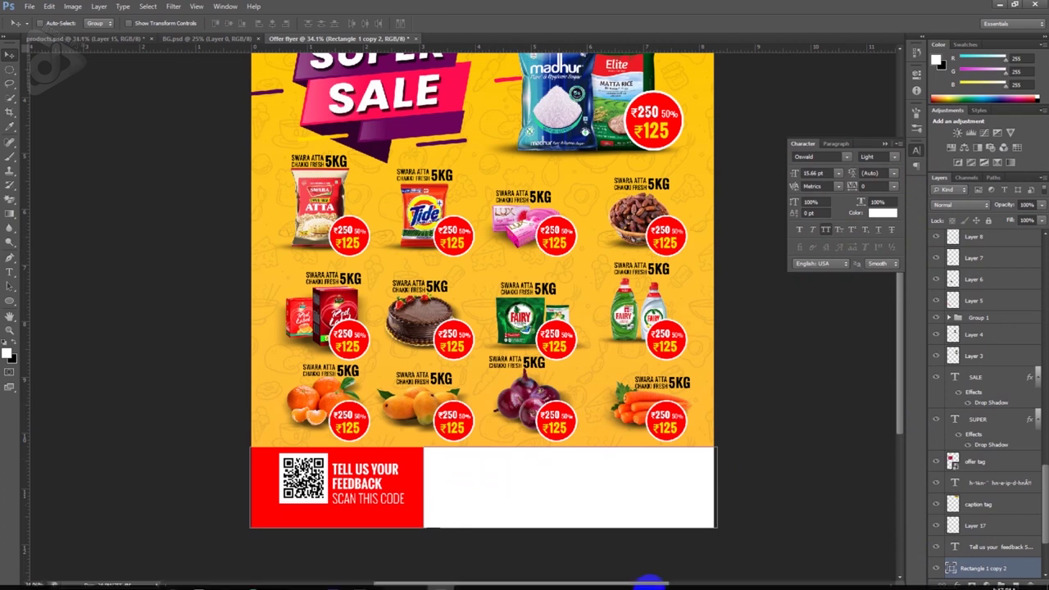
Step: Copy the call-for-order line from Notepad and paste it as new flyer text
{"action": "left_click", "coordinate": [548, 580]}
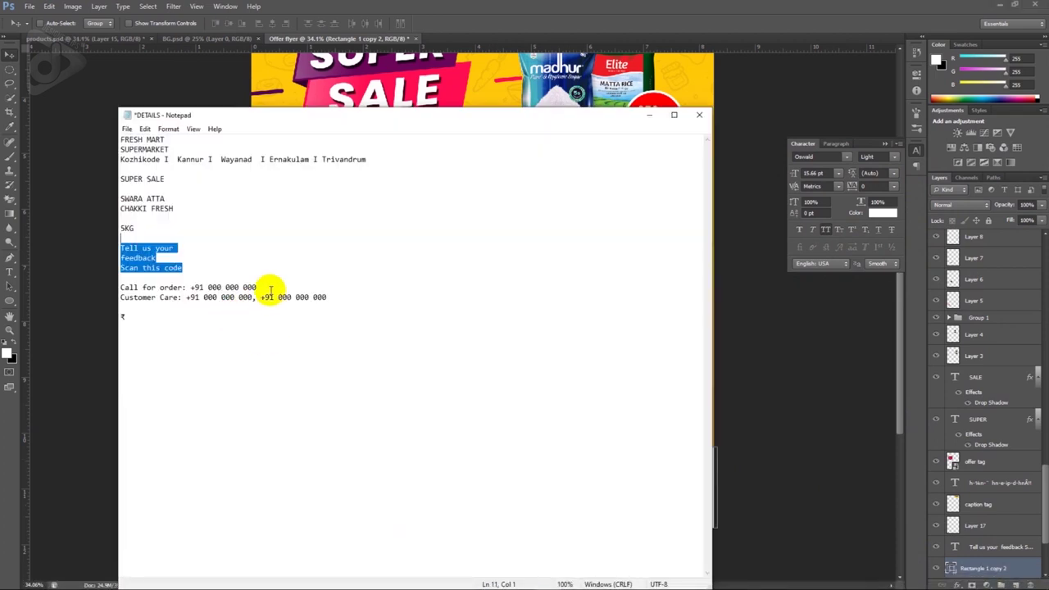
{"action": "left_click_drag", "start_coordinate": [256, 288], "coordinate": [113, 282]}
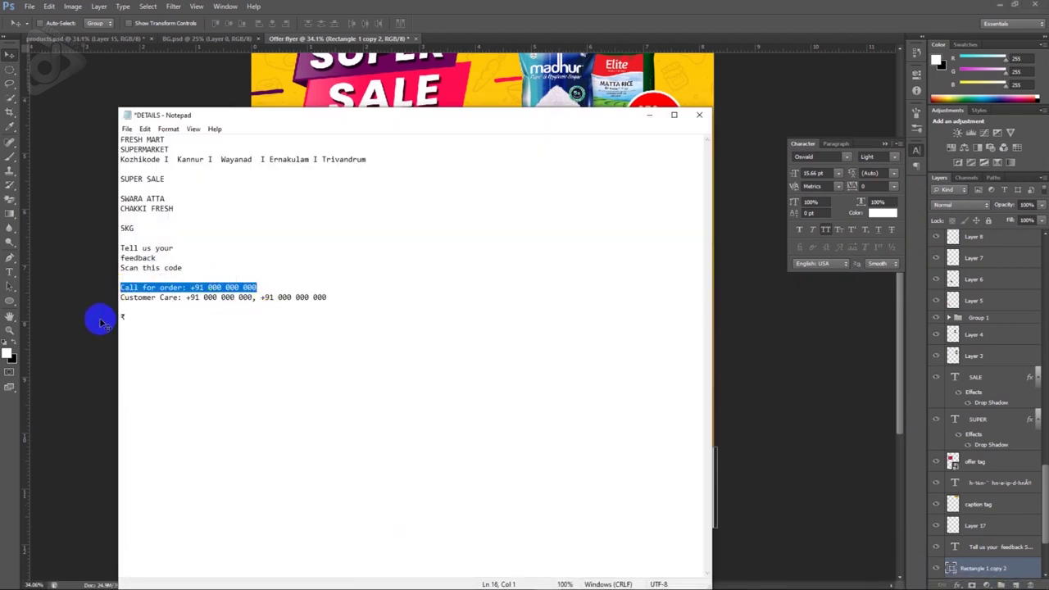
{"action": "left_click", "coordinate": [105, 326]}
{"action": "key", "text": "t"}
{"action": "left_click", "coordinate": [416, 414]}
{"action": "key", "text": "ctrl+v"}
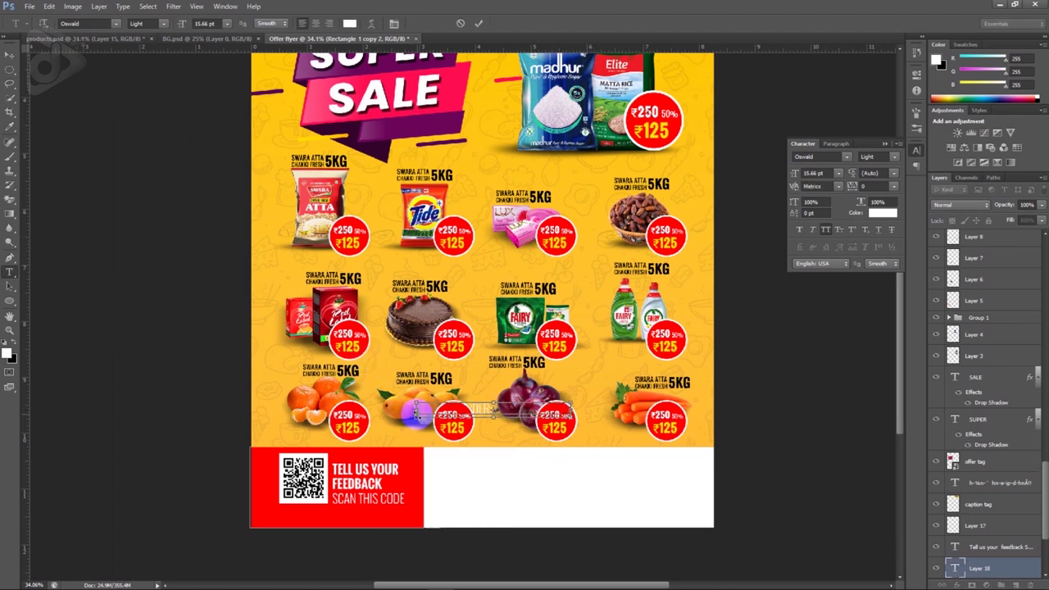
Step: Move the call-for-order text onto the white band and color it black
{"action": "left_click", "coordinate": [10, 54]}
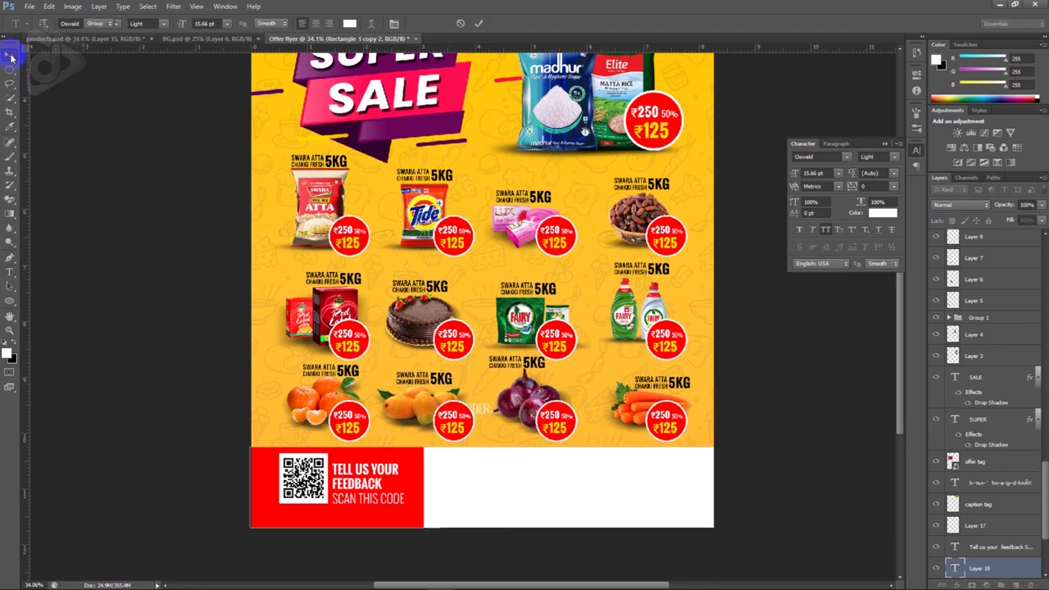
{"action": "left_click_drag", "start_coordinate": [496, 413], "coordinate": [515, 450]}
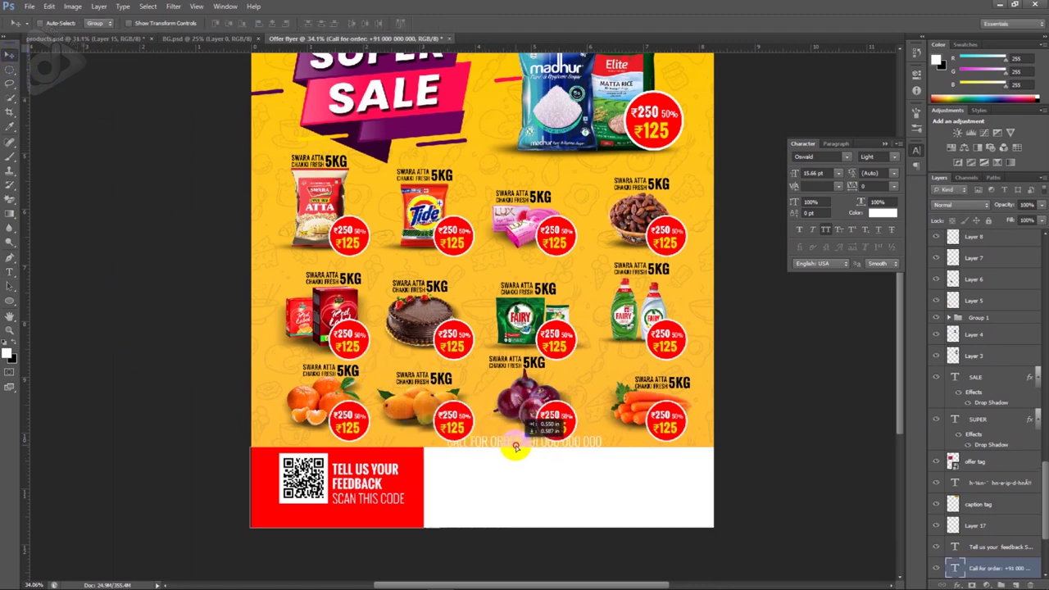
{"action": "double_click", "coordinate": [514, 447]}
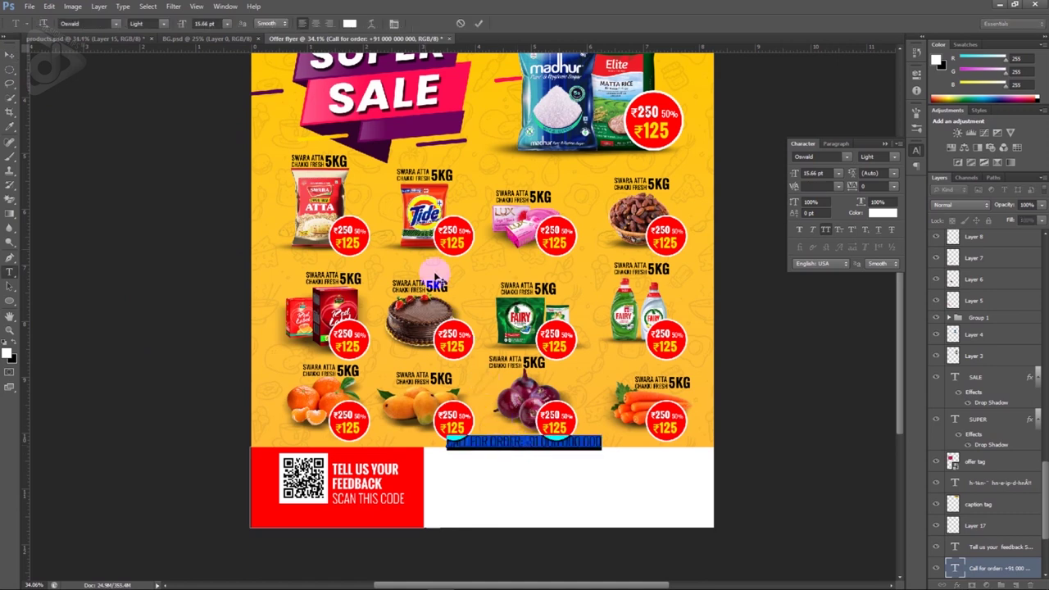
{"action": "left_click", "coordinate": [350, 24]}
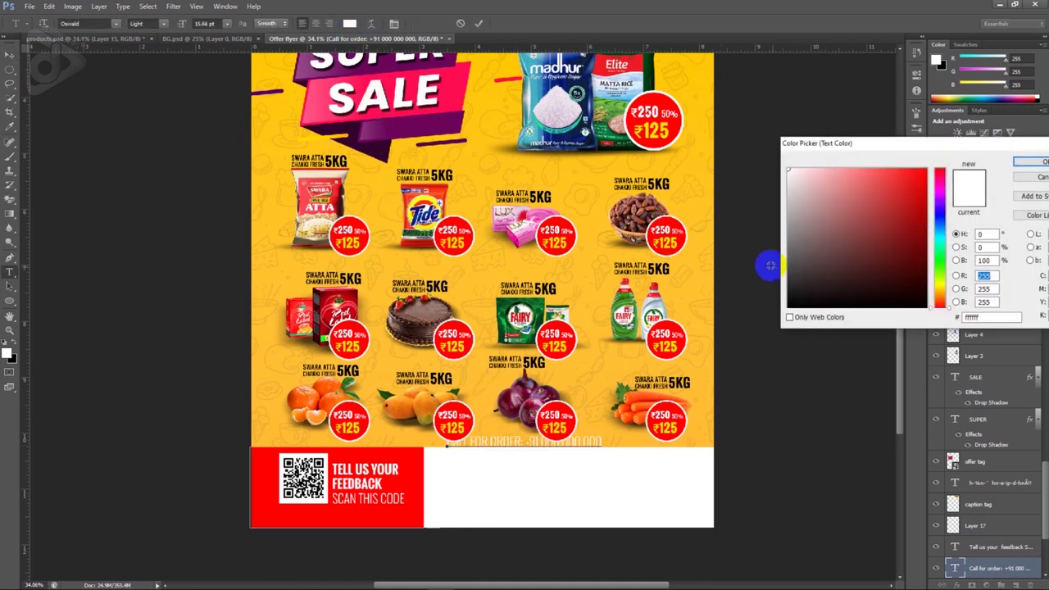
{"action": "left_click_drag", "start_coordinate": [792, 310], "coordinate": [769, 318]}
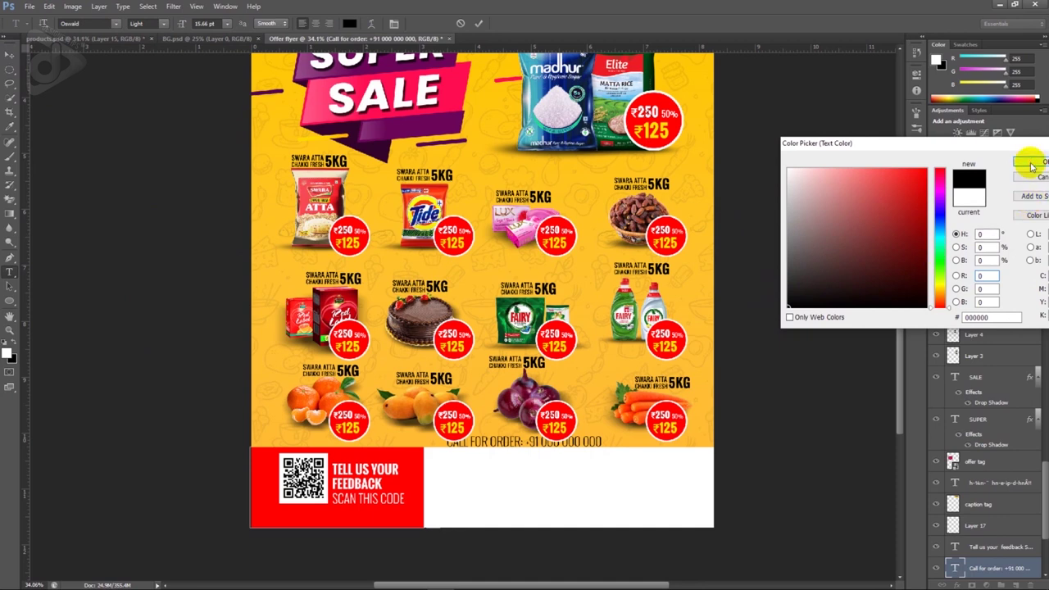
{"action": "left_click", "coordinate": [1029, 162]}
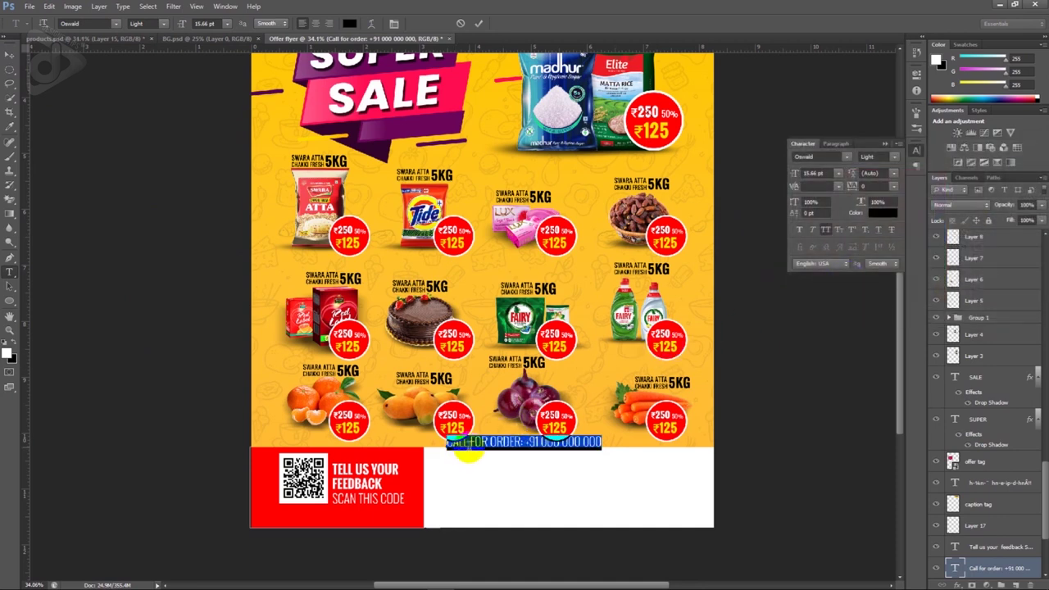
Step: Put CALL on its own line and make the whole text Bold
{"action": "left_click", "coordinate": [469, 443]}
{"action": "key", "text": "Return"}
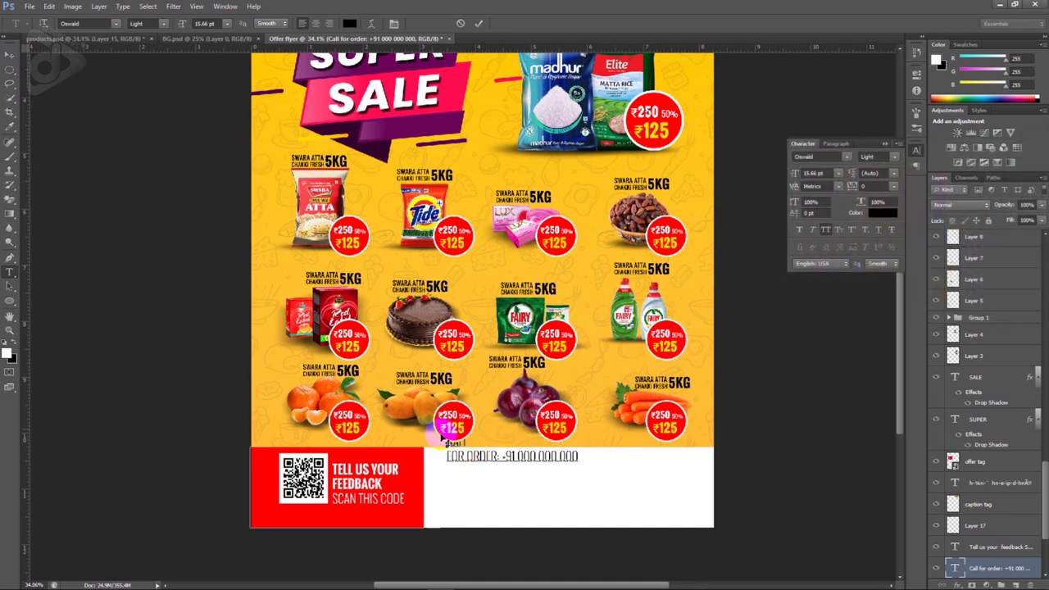
{"action": "key", "text": "ctrl+a"}
{"action": "left_click", "coordinate": [164, 24]}
{"action": "left_click", "coordinate": [145, 47]}
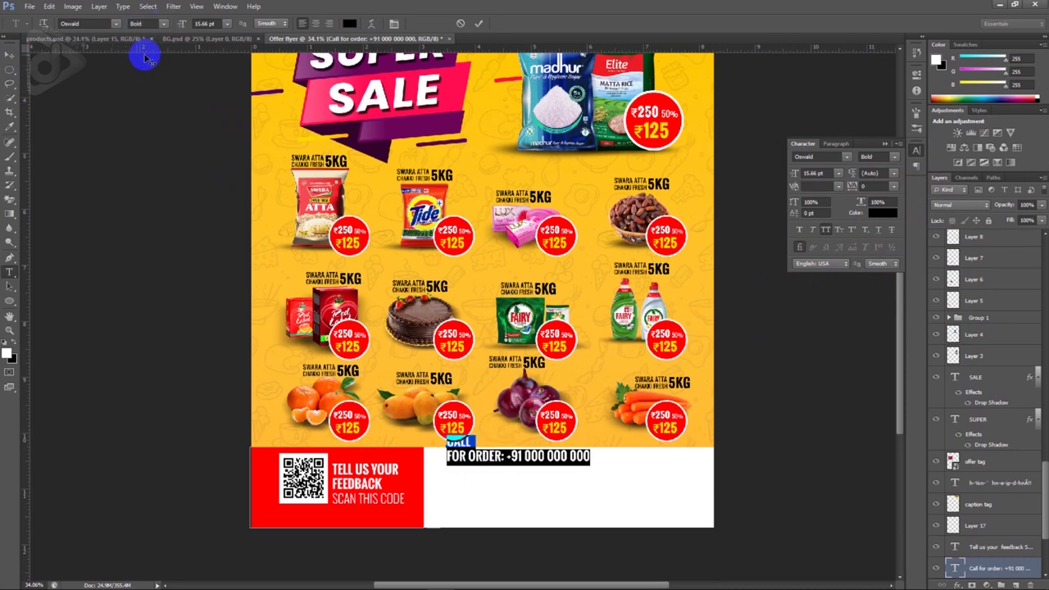
{"action": "left_click", "coordinate": [10, 54]}
Step: Reposition the text, set CALL to 25 pt and the FOR ORDER line to 17.66 pt
{"action": "mouse_move", "coordinate": [516, 456]}
{"action": "left_mouse_down"}
{"action": "mouse_move", "coordinate": [511, 482]}
{"action": "mouse_move", "coordinate": [503, 476]}
{"action": "left_mouse_up"}
{"action": "key", "text": "t"}
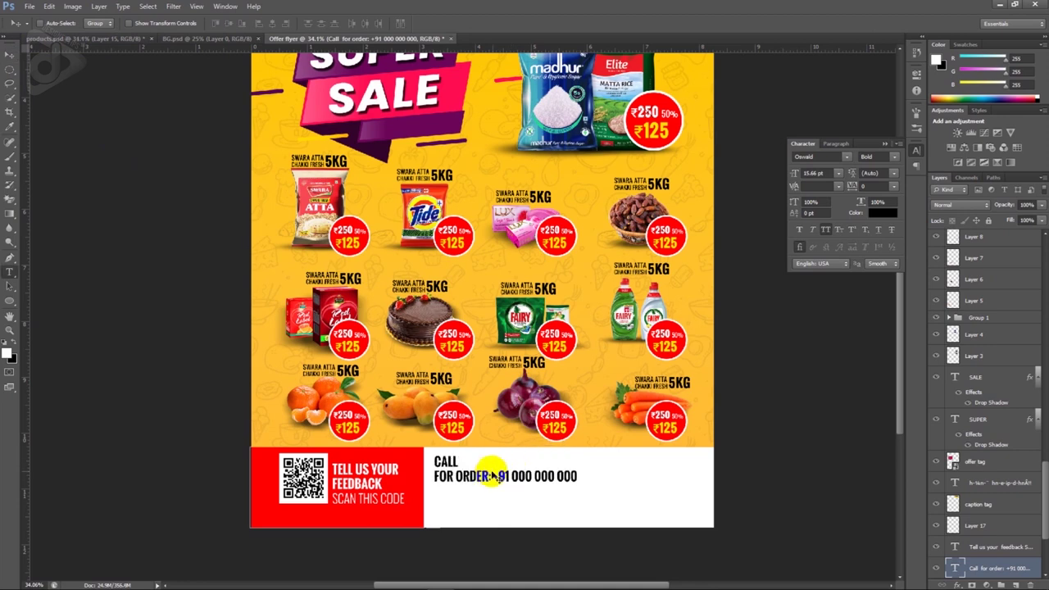
{"action": "left_click", "coordinate": [457, 464]}
{"action": "key", "text": "ctrl+a"}
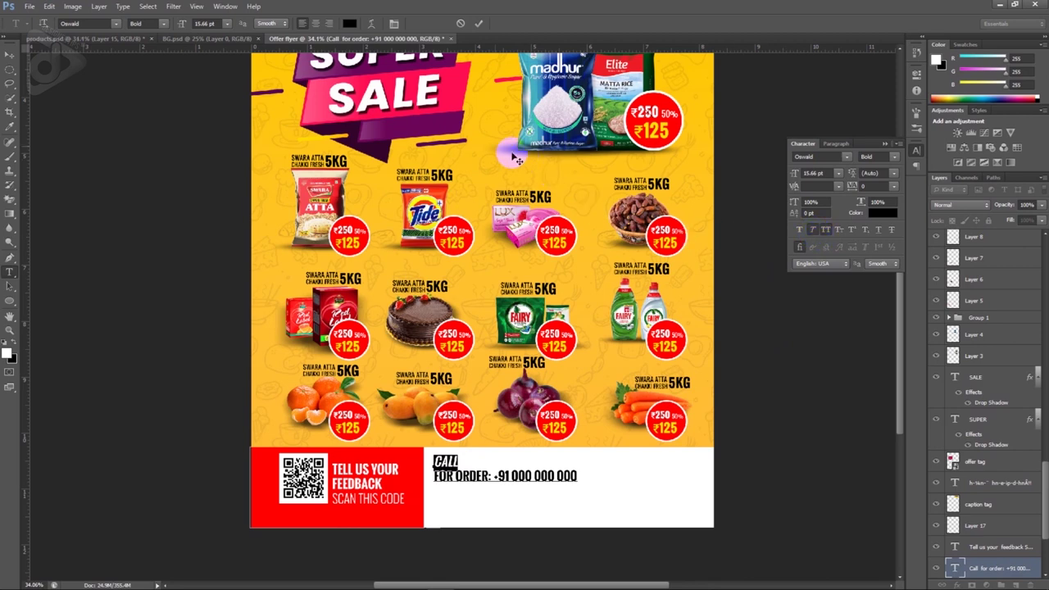
{"action": "left_click", "coordinate": [207, 23]}
{"action": "left_click", "coordinate": [210, 23]}
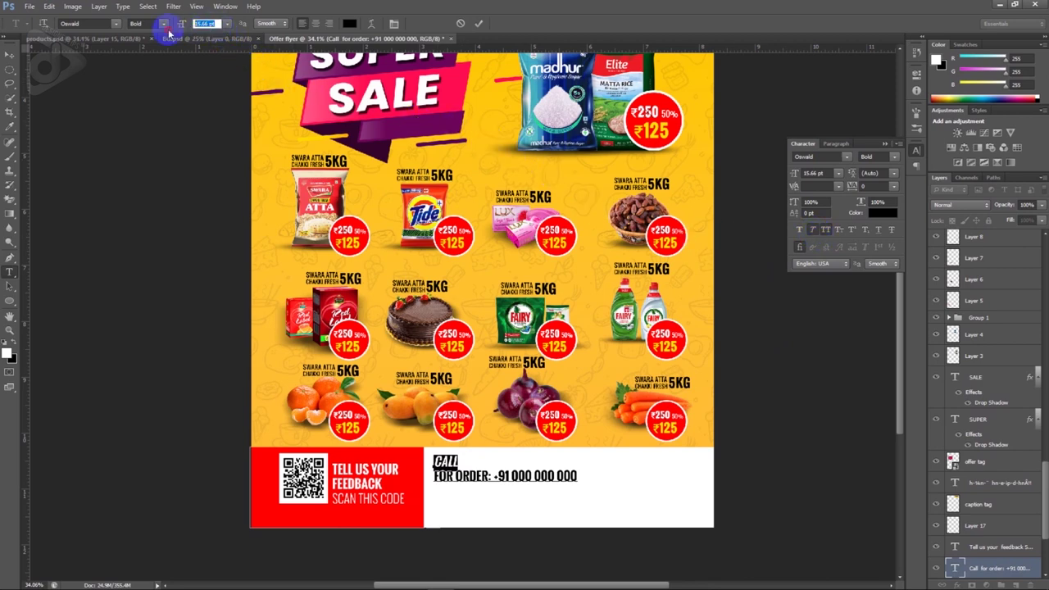
{"action": "type", "text": "25"}
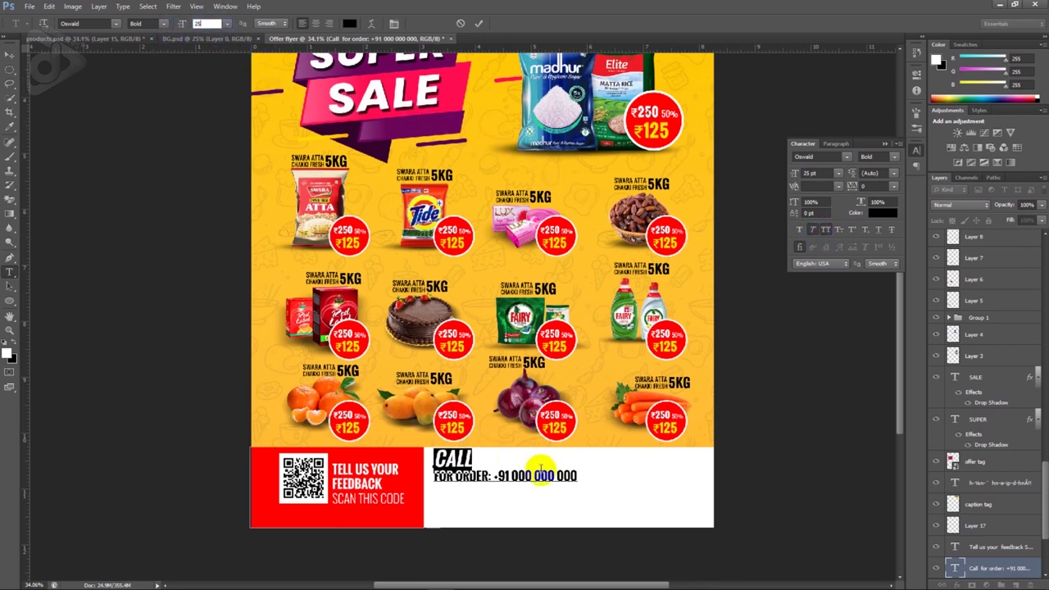
{"action": "left_click_drag", "start_coordinate": [578, 476], "coordinate": [441, 476]}
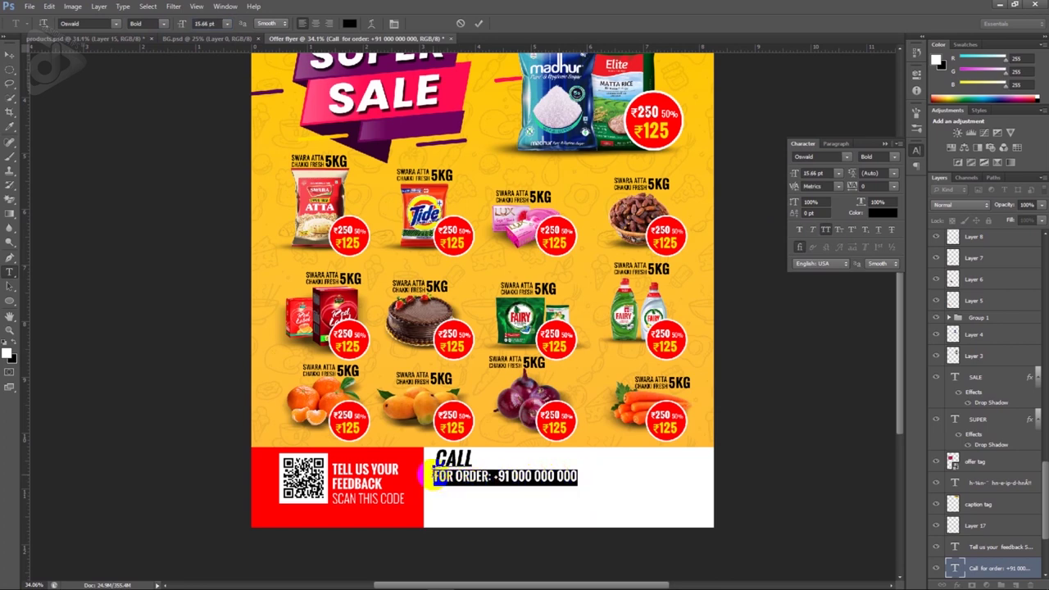
{"action": "key", "text": "ctrl+shift+period"}
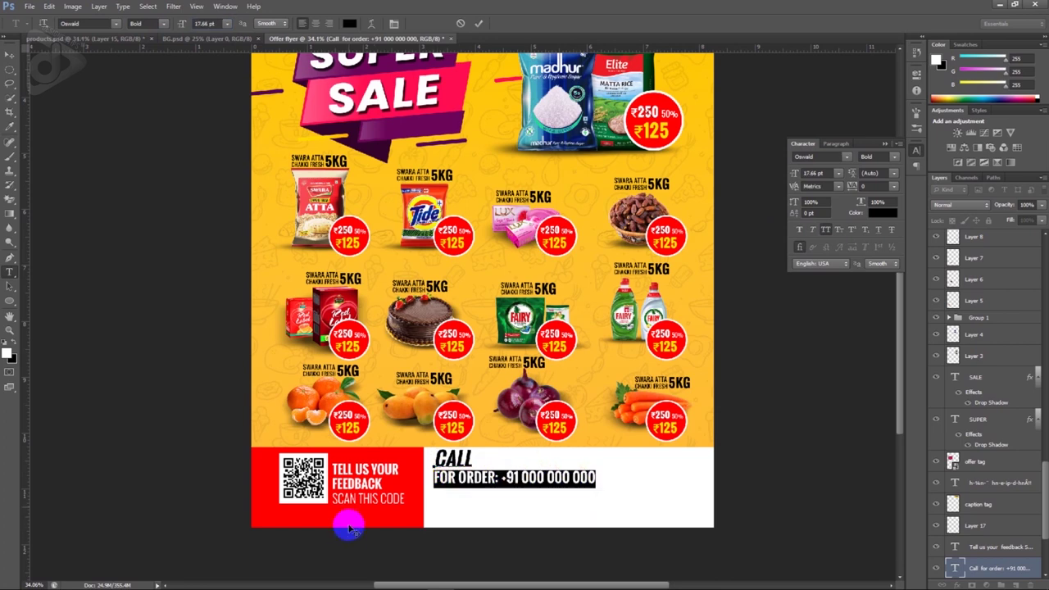
{"action": "left_click", "coordinate": [10, 54]}
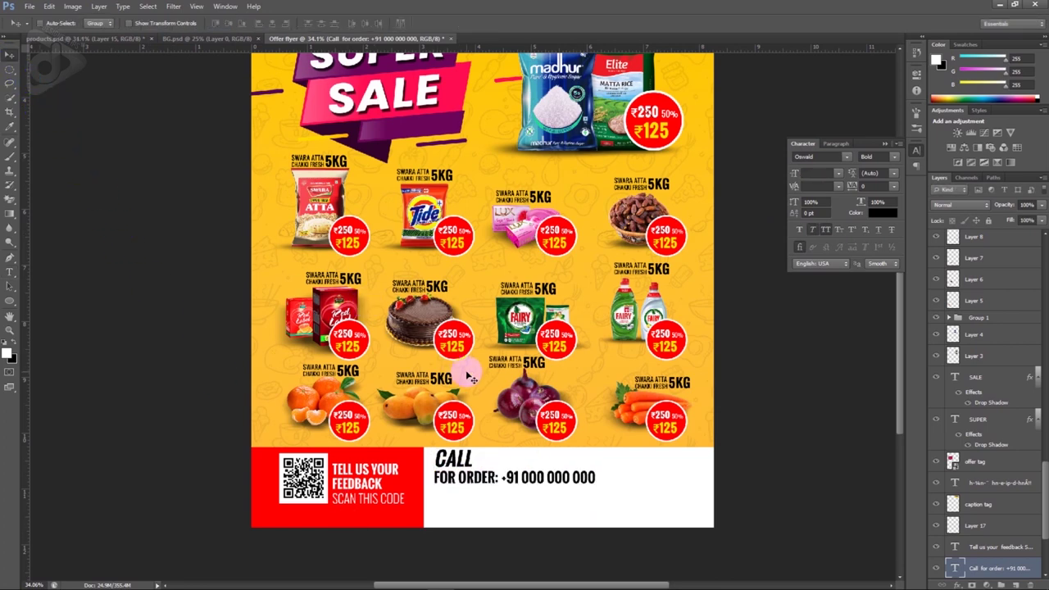
Step: Drag the DELIVERY badge from products.psd into the flyer footer and scale it
{"action": "key", "text": "Down"}
{"action": "key", "text": "Down"}
{"action": "key", "text": "Down"}
{"action": "key", "text": "Down"}
{"action": "key", "text": "Down"}
{"action": "key", "text": "Down"}
{"action": "key", "text": "Down"}
{"action": "key", "text": "Down"}
{"action": "key", "text": "Down"}
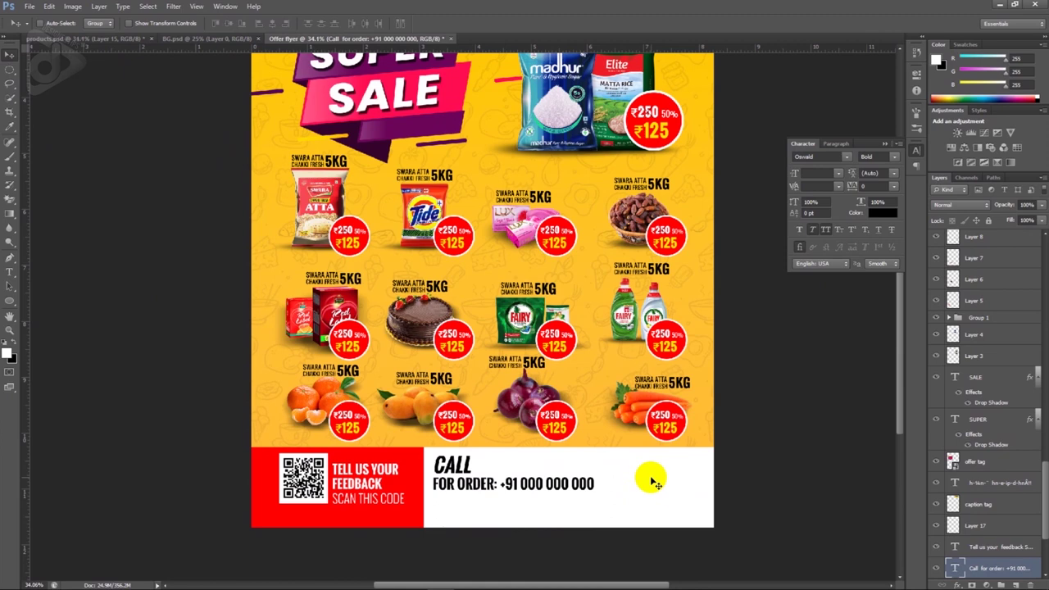
{"action": "left_click", "coordinate": [100, 39]}
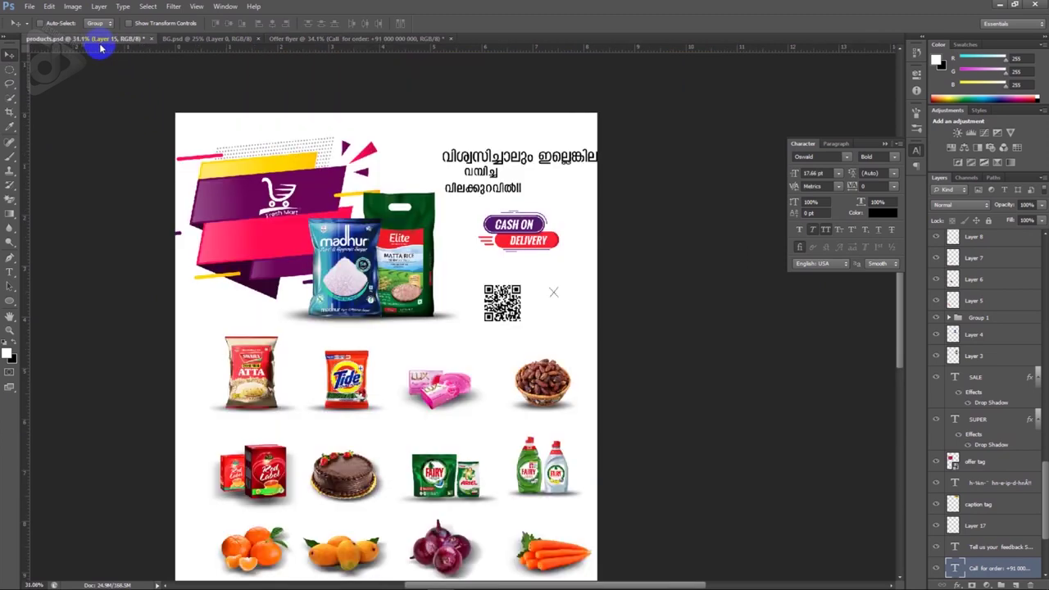
{"action": "left_click_drag", "start_coordinate": [525, 228], "coordinate": [329, 46]}
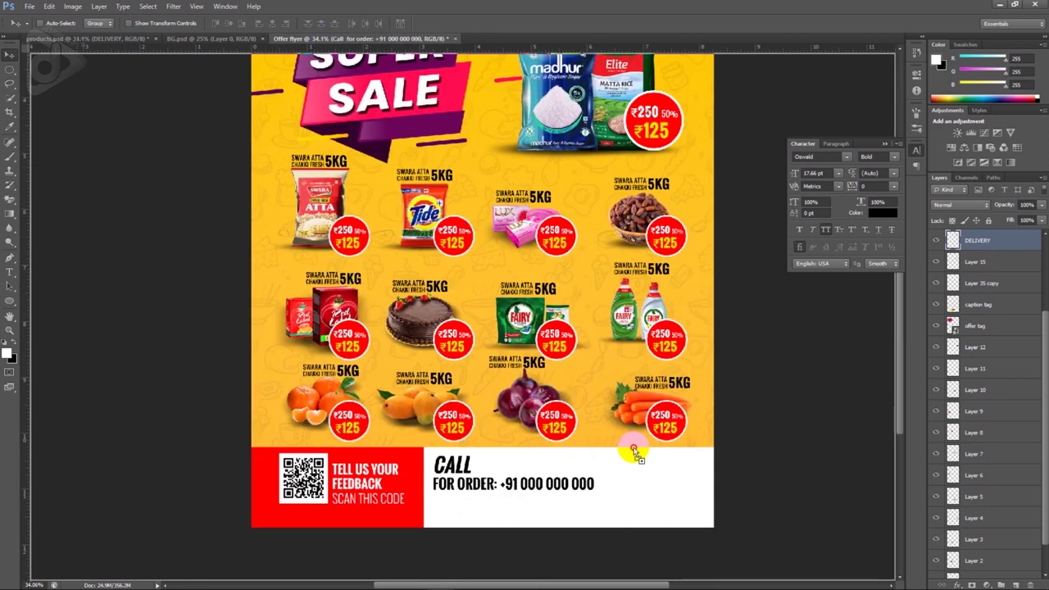
{"action": "mouse_move", "coordinate": [325, 43]}
{"action": "left_mouse_down"}
{"action": "mouse_move", "coordinate": [637, 476]}
{"action": "mouse_move", "coordinate": [682, 498]}
{"action": "left_mouse_up"}
{"action": "key", "text": "ctrl+t"}
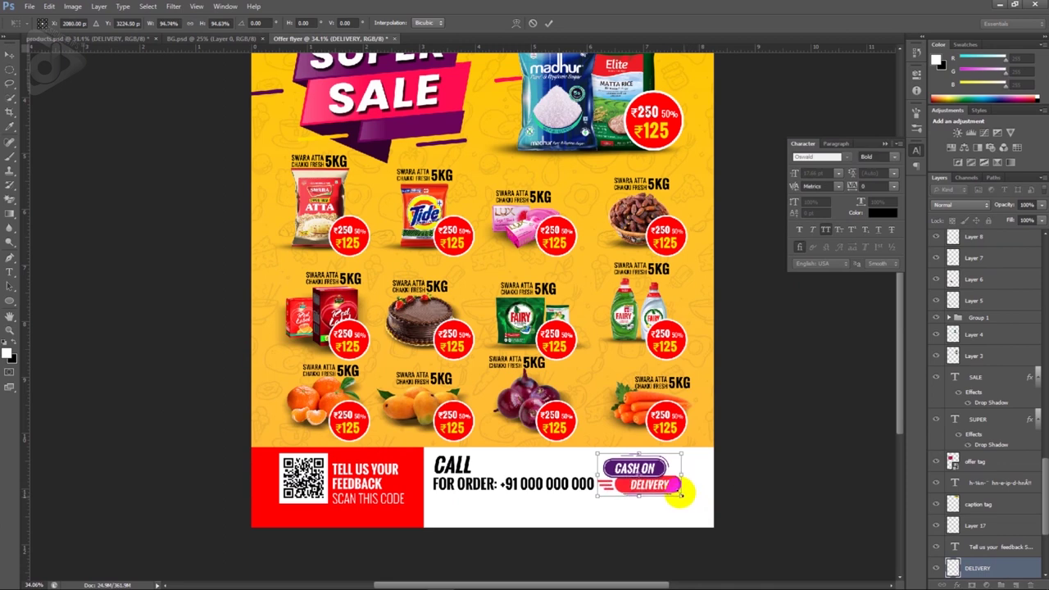
{"action": "key", "text": "Return"}
{"action": "scroll", "coordinate": [677, 496], "scroll_direction": "down", "scroll_amount": 1}
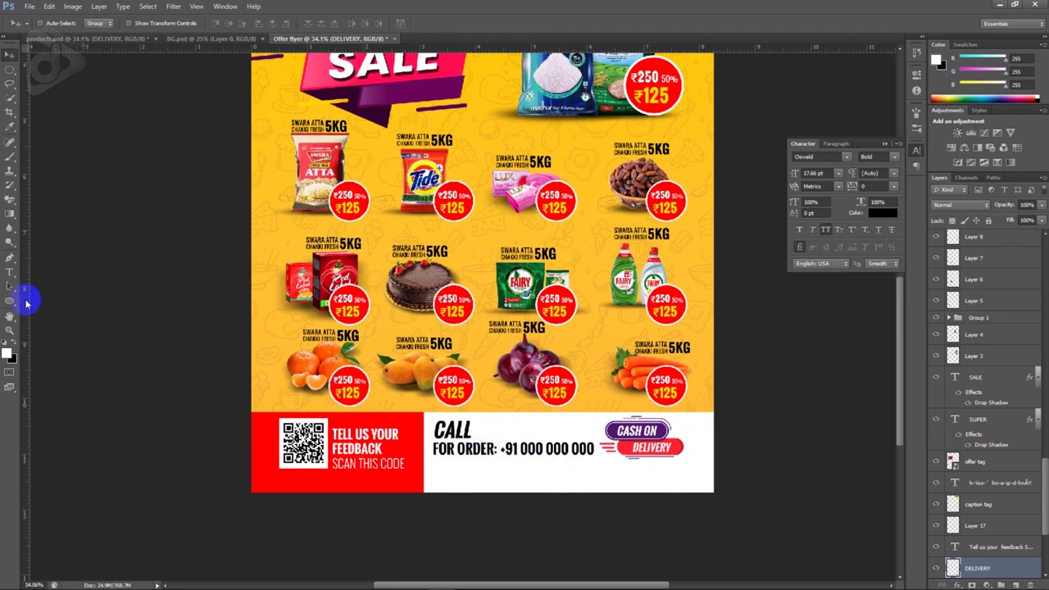
{"action": "left_click", "coordinate": [16, 302]}
Step: Draw a black rectangle bar under the order phone line
{"action": "left_click", "coordinate": [38, 300]}
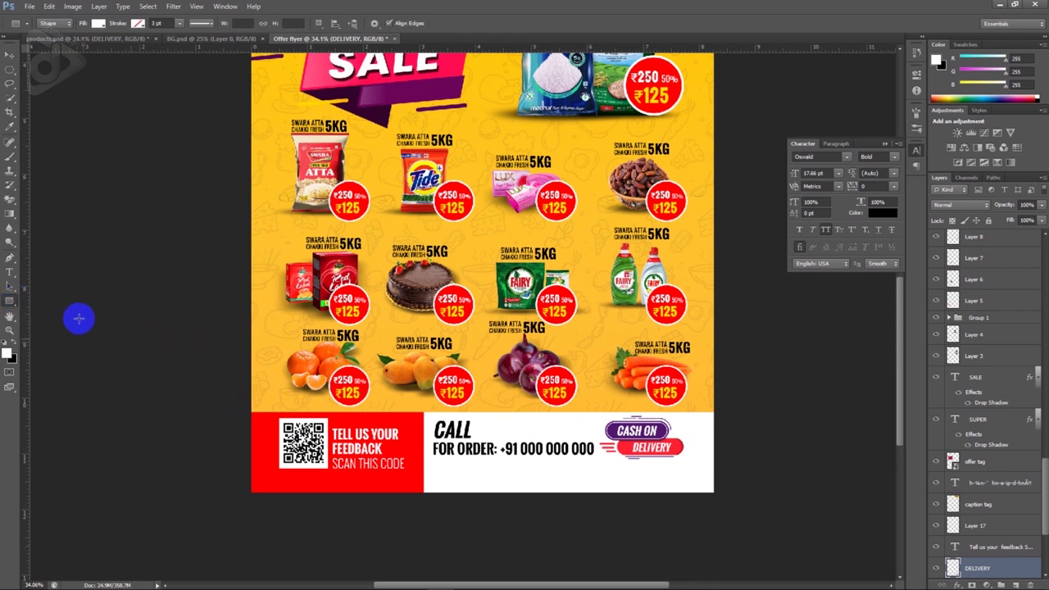
{"action": "scroll", "coordinate": [387, 454], "scroll_direction": "up", "scroll_amount": 2}
{"action": "left_click_drag", "start_coordinate": [455, 461], "coordinate": [689, 479]}
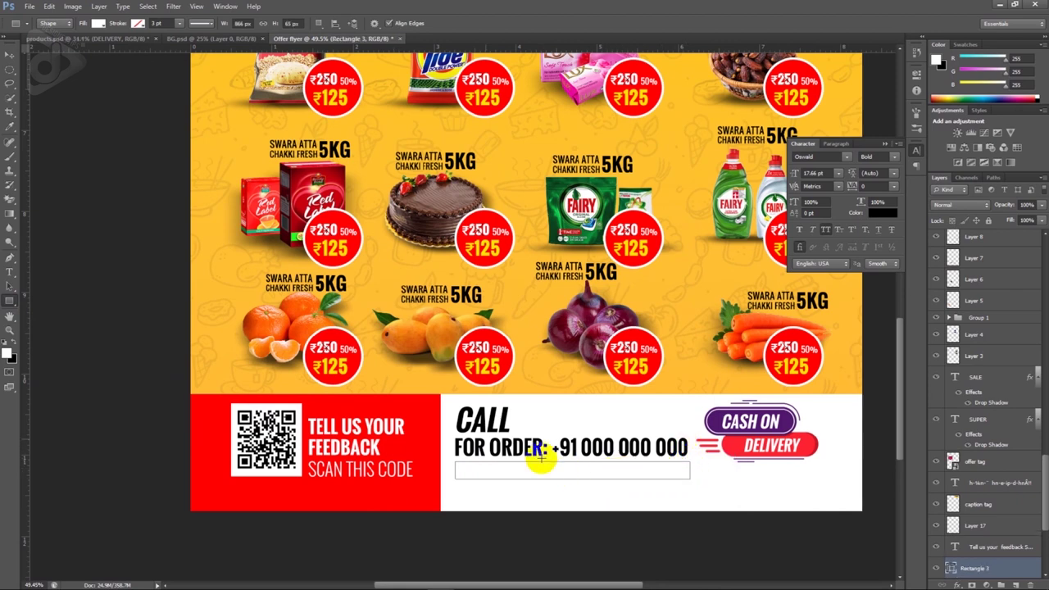
{"action": "left_click", "coordinate": [98, 23]}
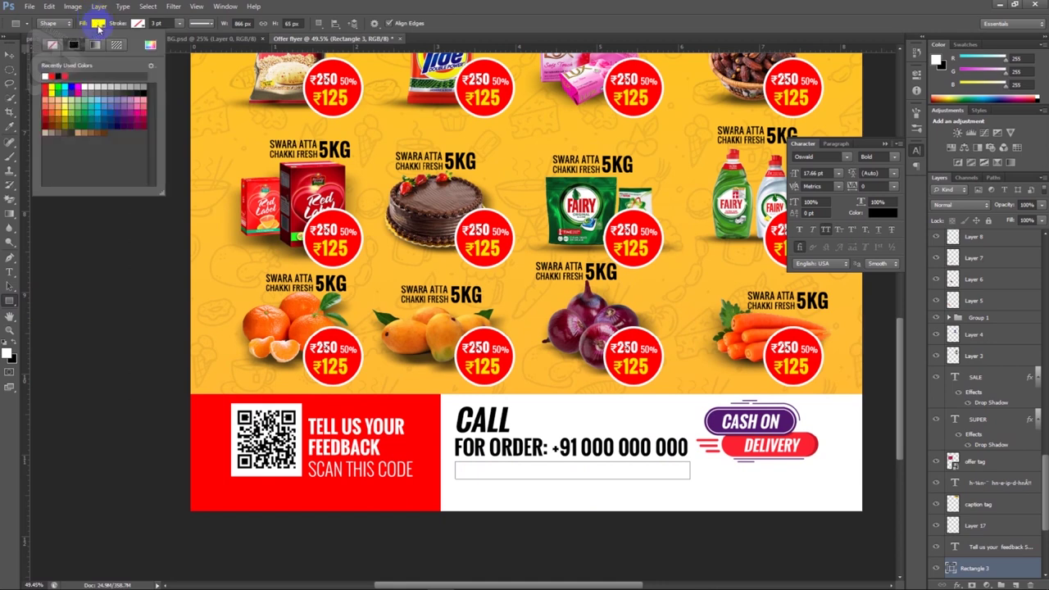
{"action": "left_click", "coordinate": [63, 75]}
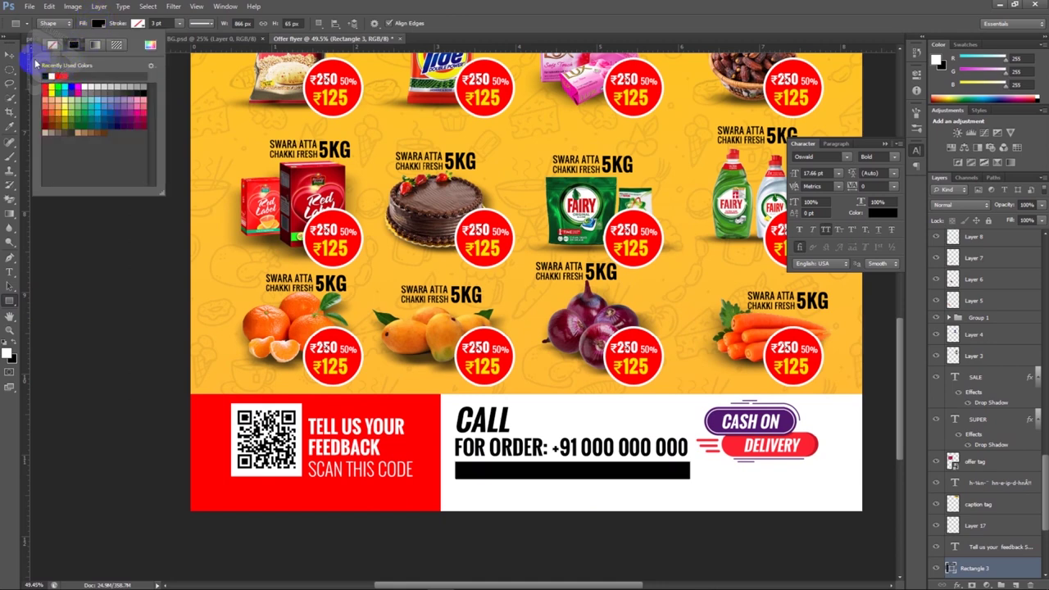
{"action": "left_click", "coordinate": [10, 55]}
{"action": "scroll", "coordinate": [596, 495], "scroll_direction": "down", "scroll_amount": 1}
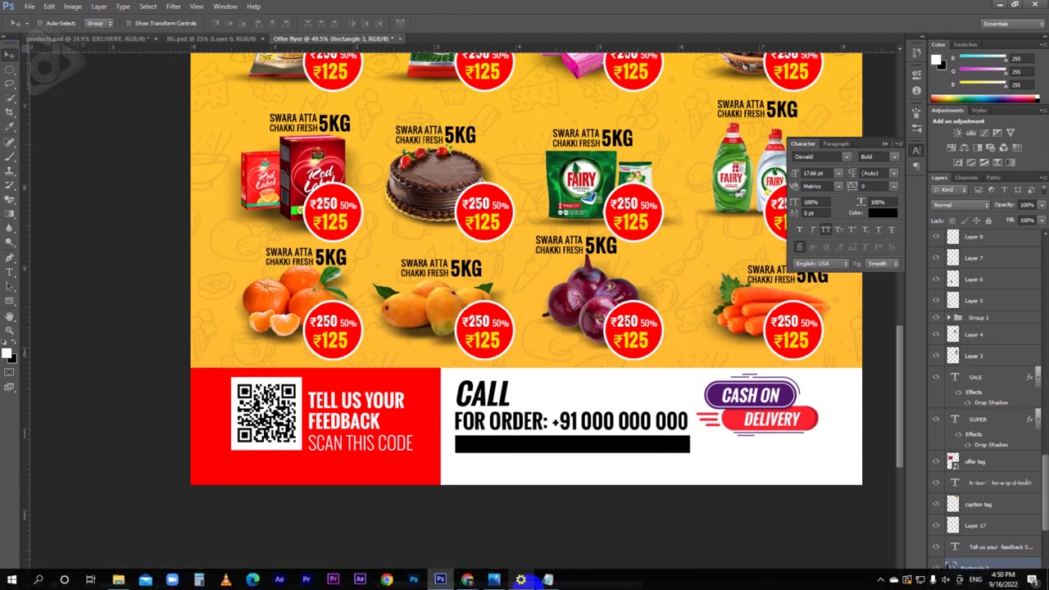
Step: Copy the customer-care phone line from Notepad and paste it onto the footer
{"action": "left_click", "coordinate": [543, 580]}
{"action": "left_click_drag", "start_coordinate": [326, 297], "coordinate": [109, 297]}
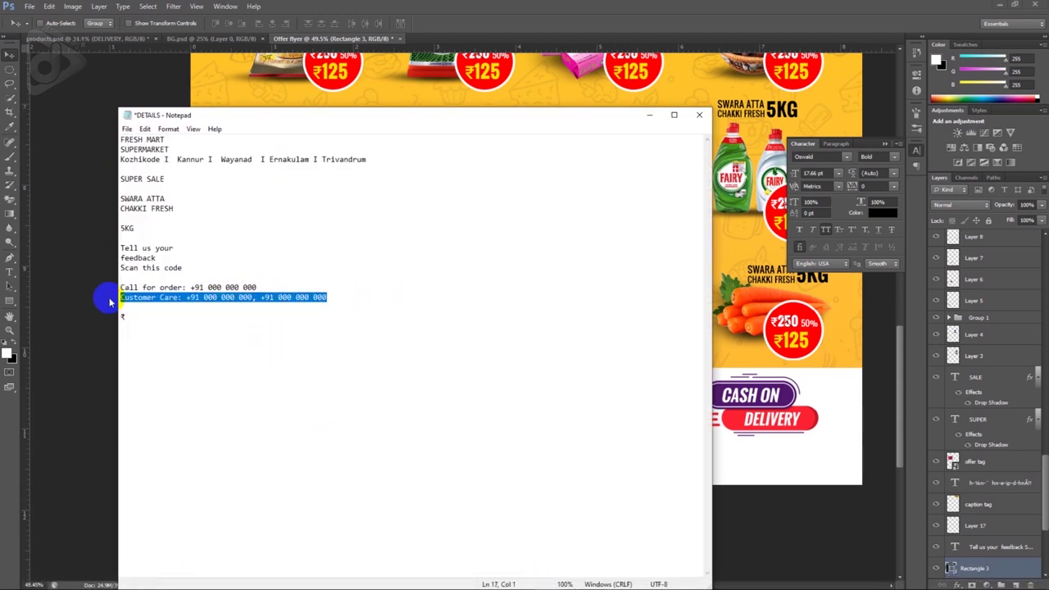
{"action": "left_click", "coordinate": [70, 314]}
{"action": "key", "text": "t"}
{"action": "left_click", "coordinate": [520, 471]}
{"action": "key", "text": "ctrl+v"}
Step: Set the customer-care text to Oswald Regular in white
{"action": "key", "text": "ctrl+a"}
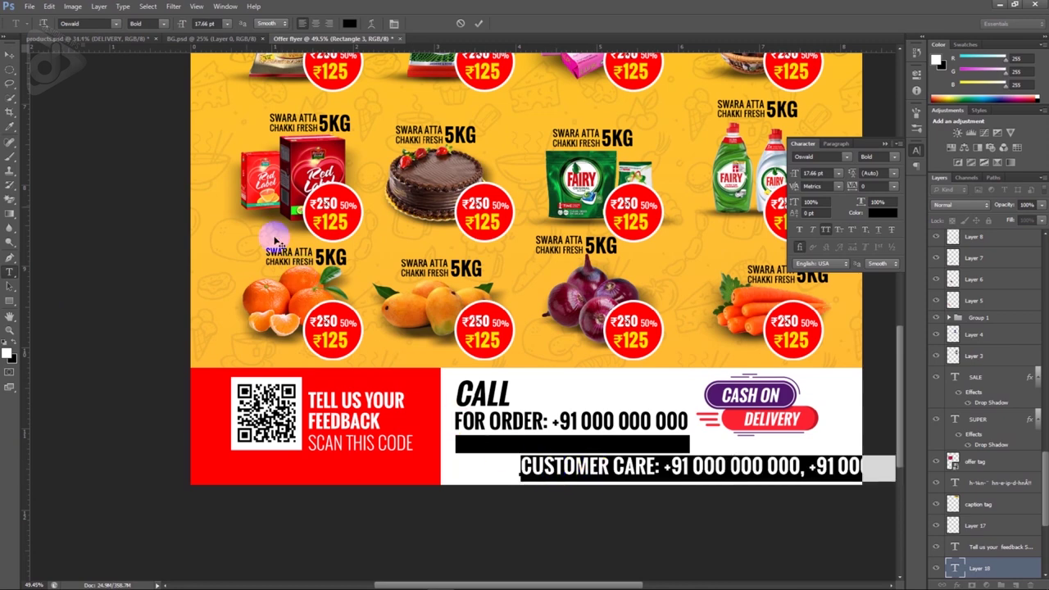
{"action": "left_click", "coordinate": [160, 23]}
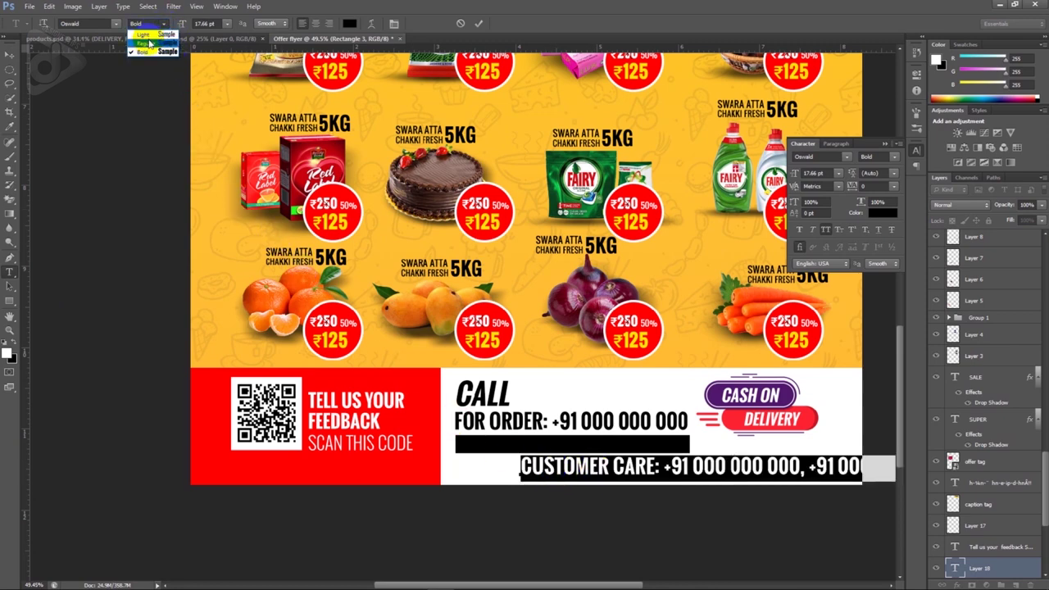
{"action": "left_click", "coordinate": [149, 42]}
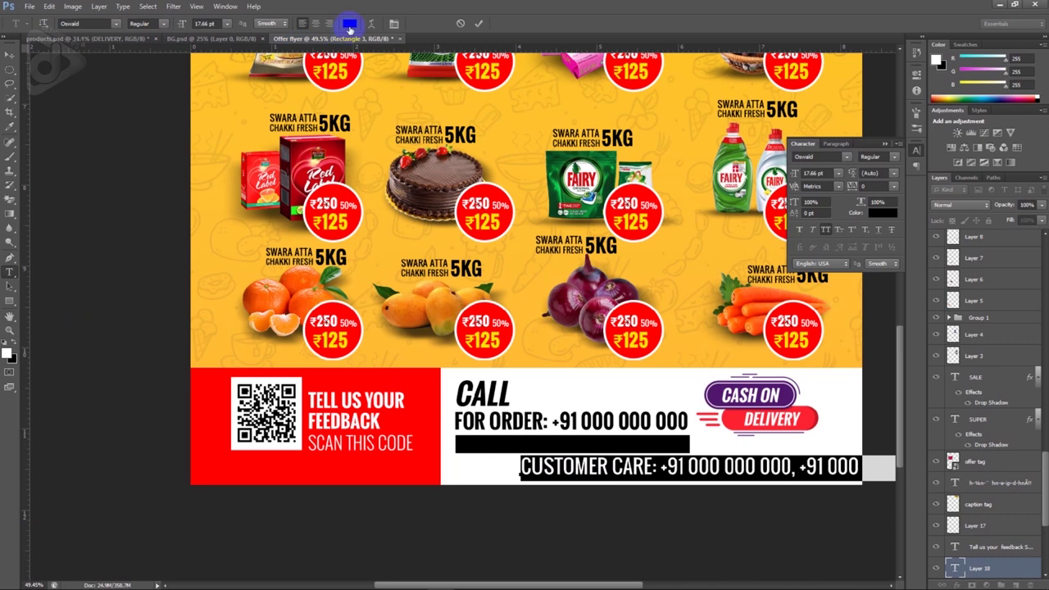
{"action": "left_click", "coordinate": [349, 24]}
{"action": "left_click_drag", "start_coordinate": [812, 189], "coordinate": [779, 155]}
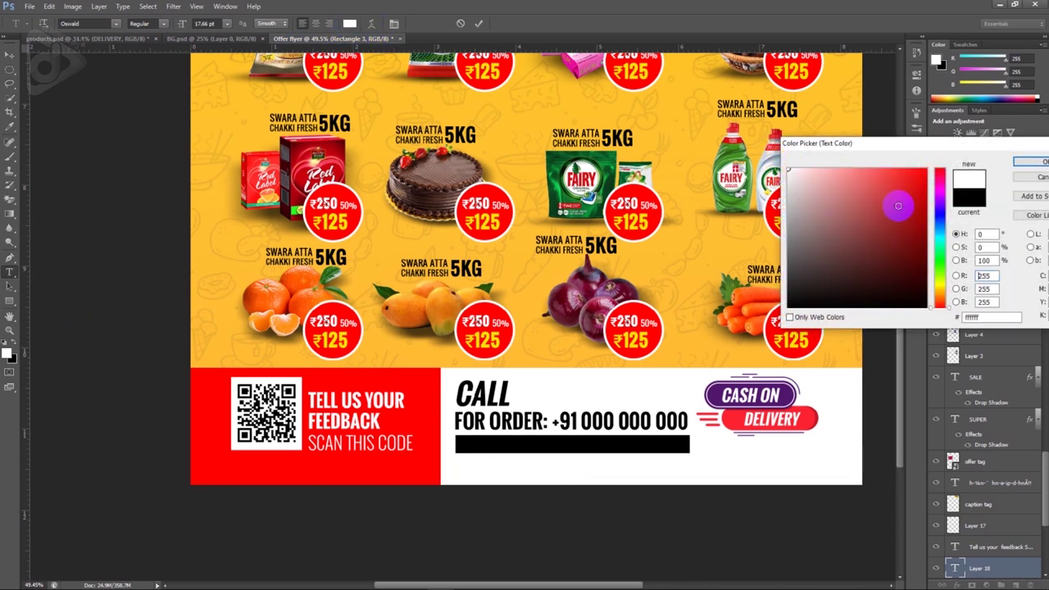
{"action": "left_click", "coordinate": [1029, 163]}
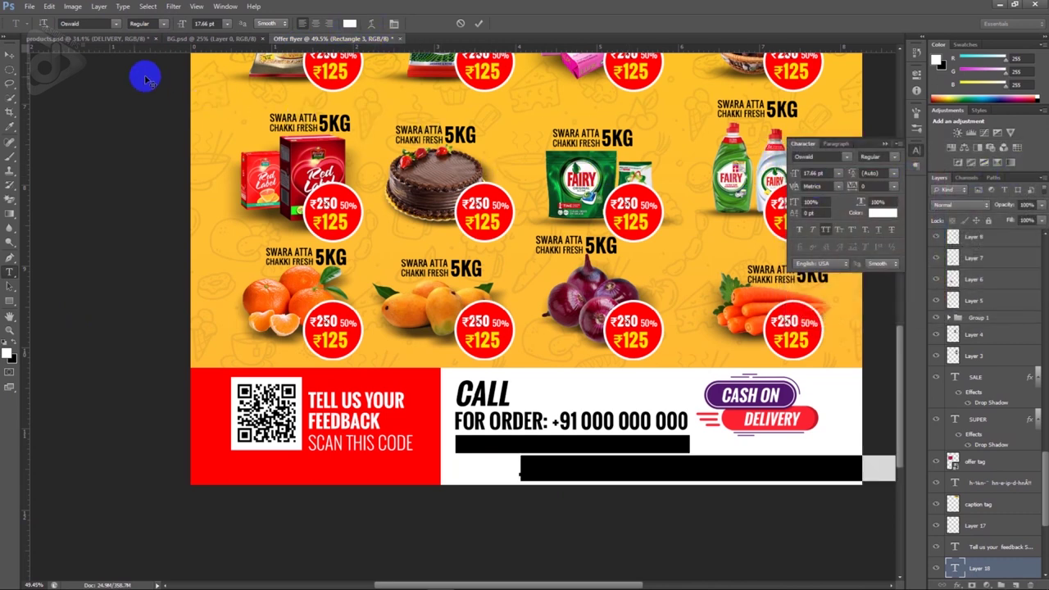
{"action": "left_click", "coordinate": [13, 59]}
Step: Scale the customer-care line to fit the black bar and lower the Cash on Delivery badge
{"action": "left_click_drag", "start_coordinate": [619, 466], "coordinate": [568, 461]}
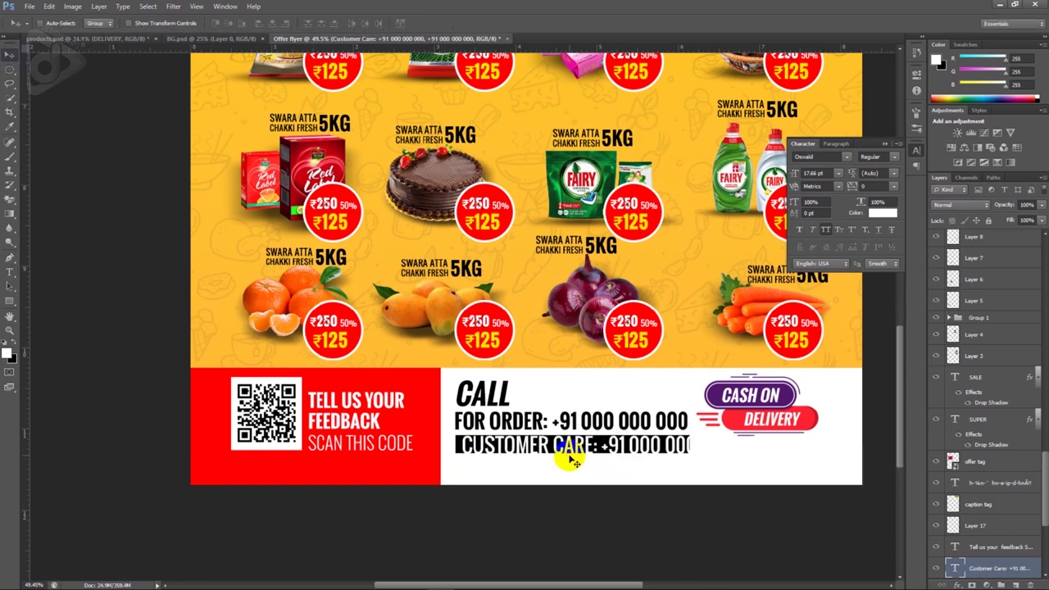
{"action": "key", "text": "ctrl+t"}
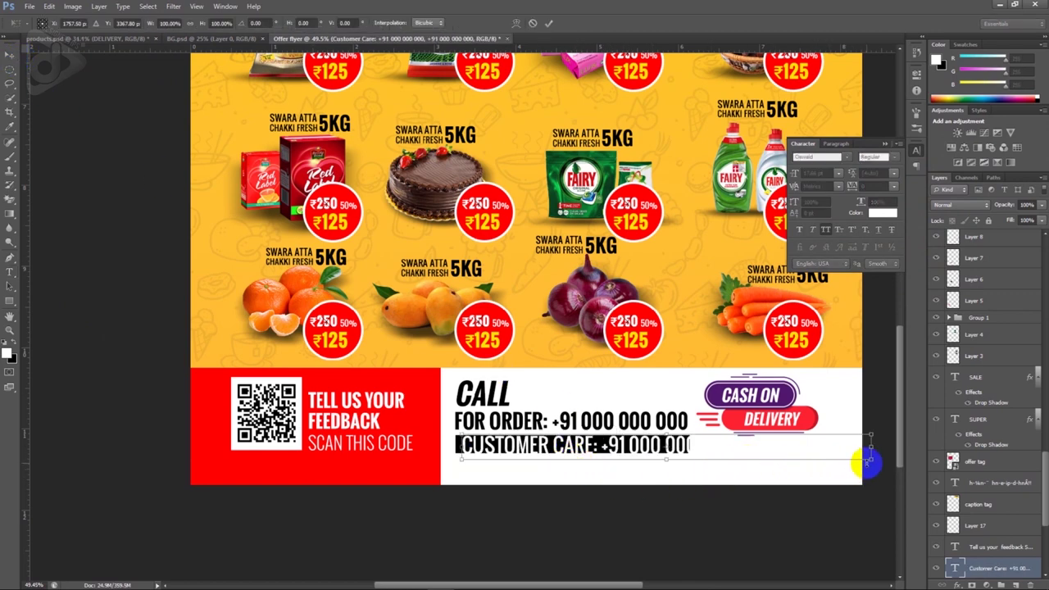
{"action": "left_click_drag", "start_coordinate": [871, 460], "coordinate": [681, 447]}
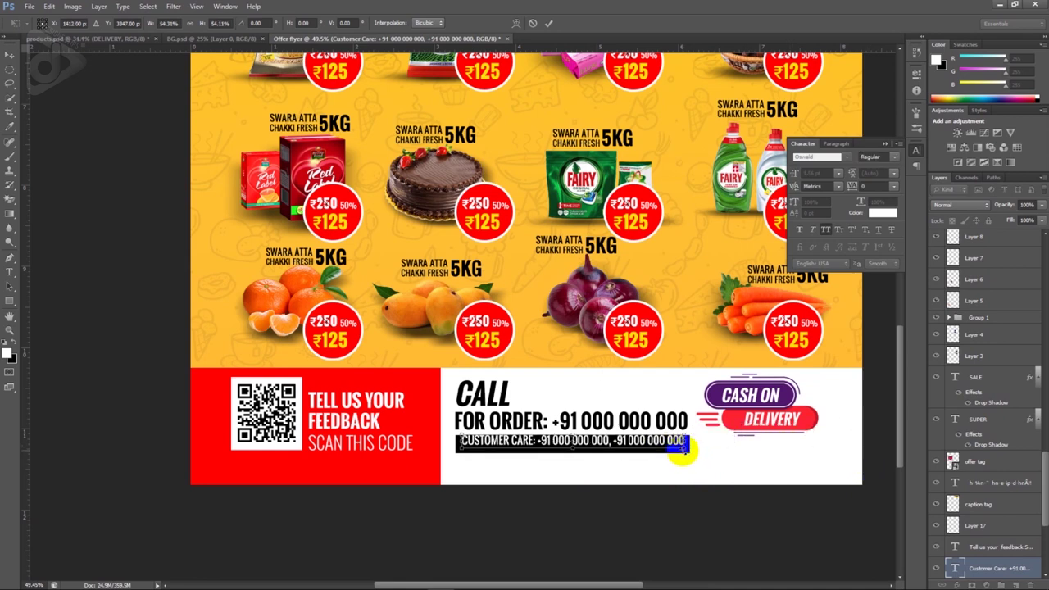
{"action": "key", "text": "Return"}
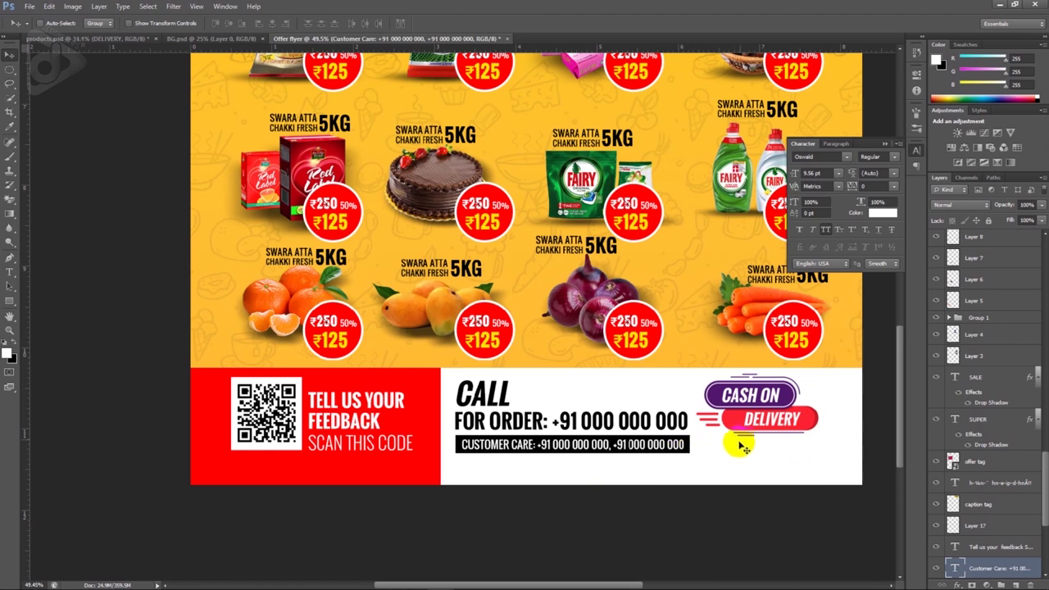
{"action": "left_click", "coordinate": [760, 418], "text": "ctrl"}
{"action": "left_click_drag", "start_coordinate": [747, 401], "coordinate": [749, 409]}
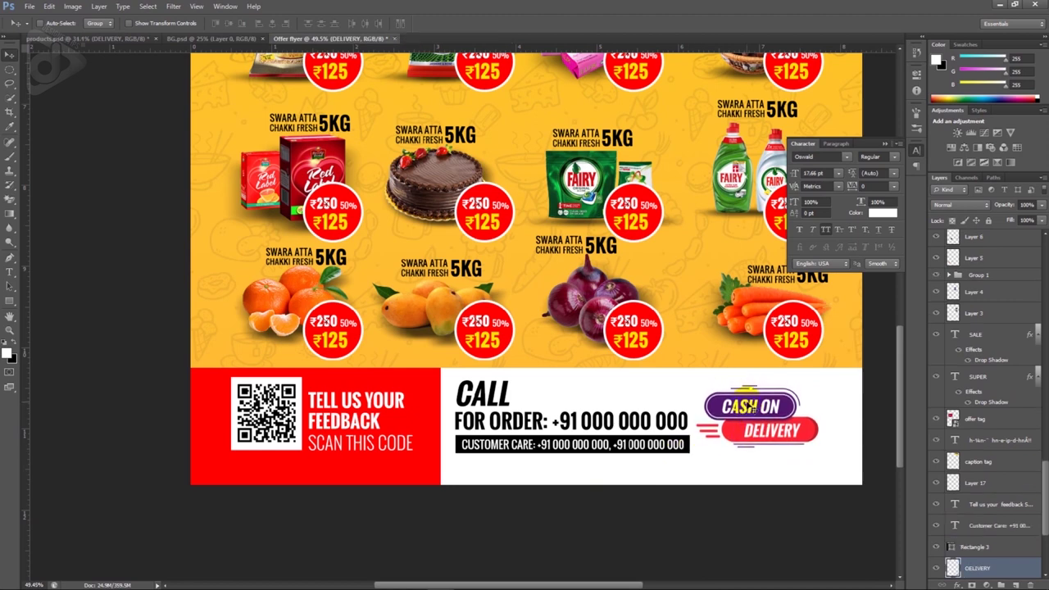
Step: Zoom out and set the foreground color to bright yellow #fff600
{"action": "scroll", "coordinate": [749, 408], "scroll_direction": "down", "scroll_amount": 1}
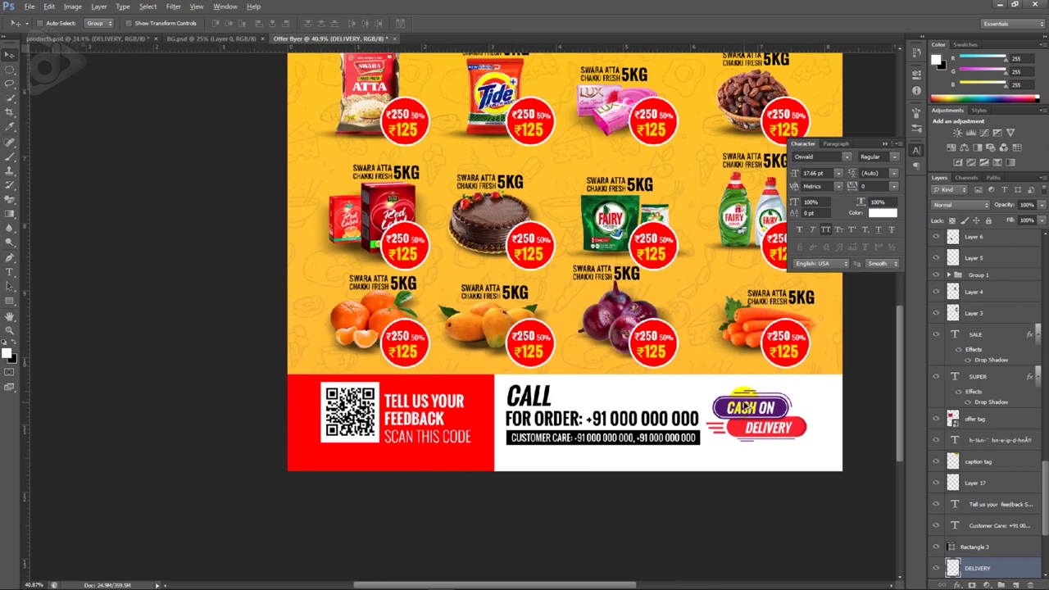
{"action": "scroll", "coordinate": [747, 407], "scroll_direction": "down", "scroll_amount": 1}
{"action": "scroll", "coordinate": [746, 410], "scroll_direction": "down", "scroll_amount": 1}
{"action": "scroll", "coordinate": [742, 412], "scroll_direction": "down", "scroll_amount": 1}
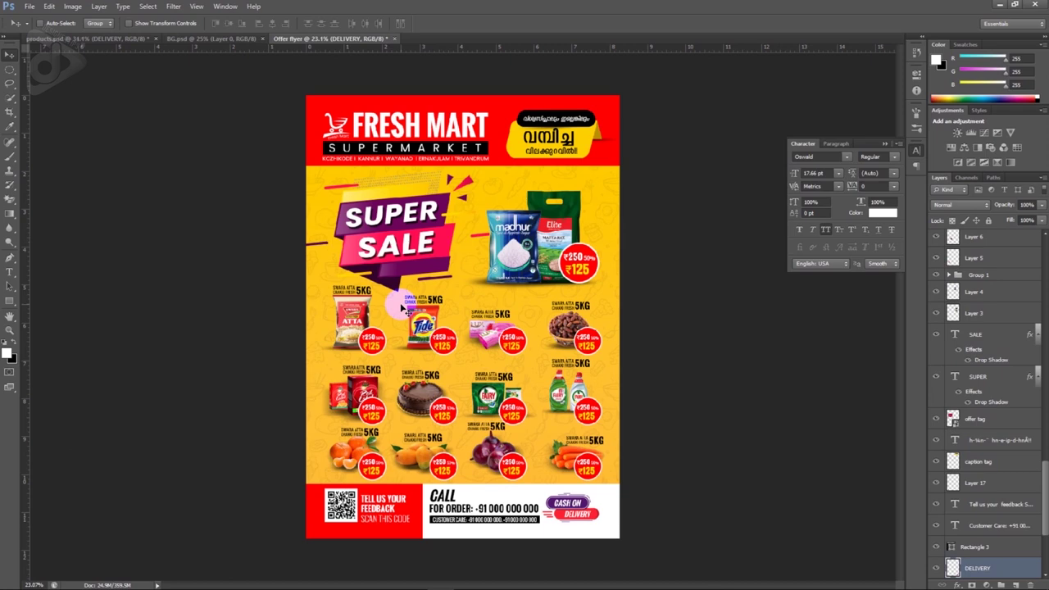
{"action": "left_click_drag", "start_coordinate": [396, 254], "coordinate": [13, 349]}
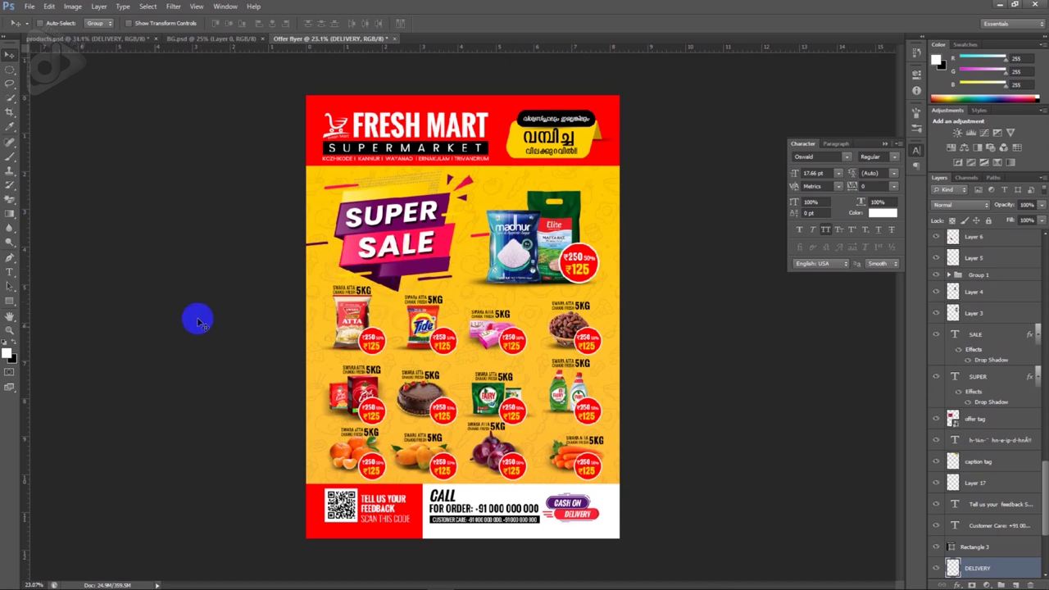
{"action": "left_click", "coordinate": [6, 353]}
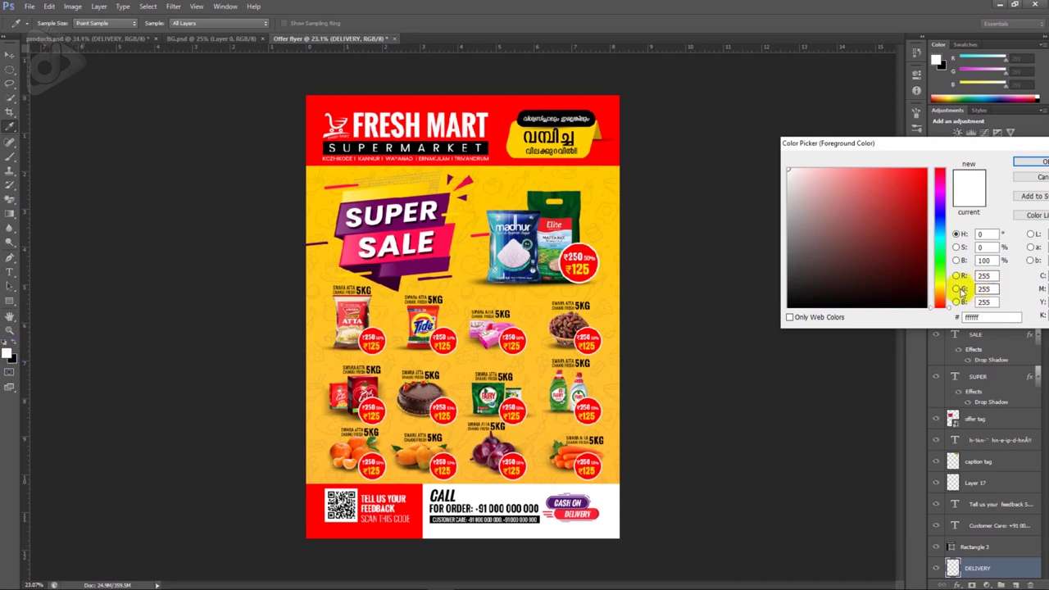
{"action": "left_click", "coordinate": [943, 289]}
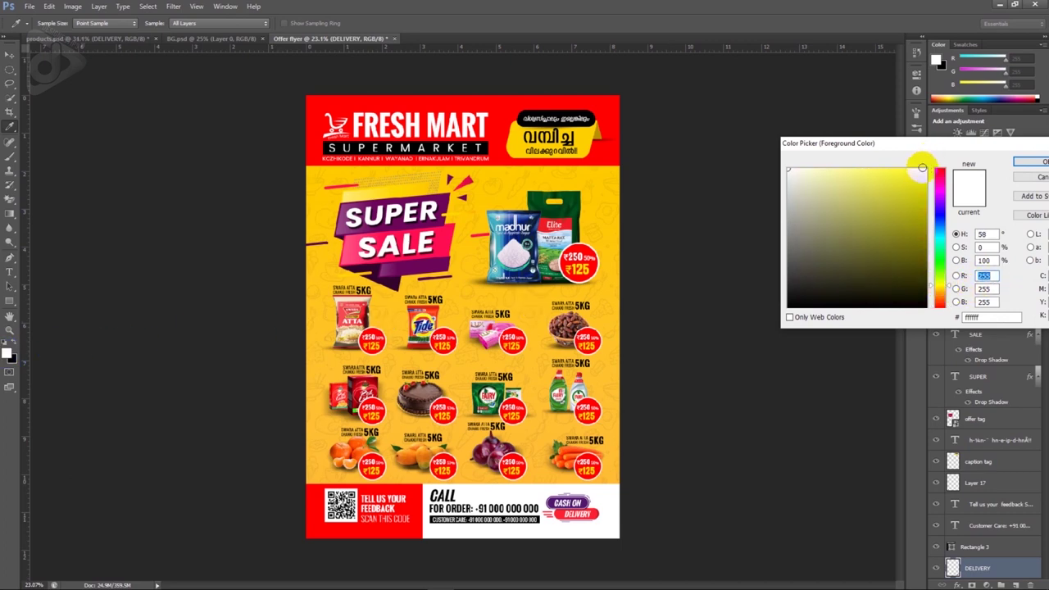
{"action": "left_click", "coordinate": [926, 169]}
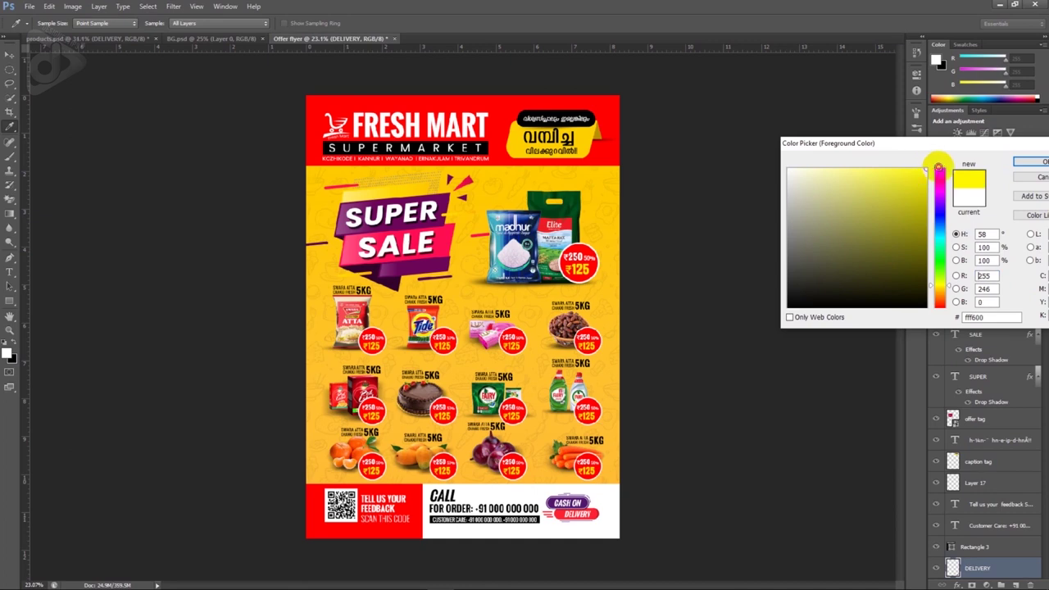
{"action": "left_click", "coordinate": [1030, 168]}
Step: Add a new layer above Layer 1 and brush a soft yellow glow behind SUPER SALE
{"action": "key", "text": "v"}
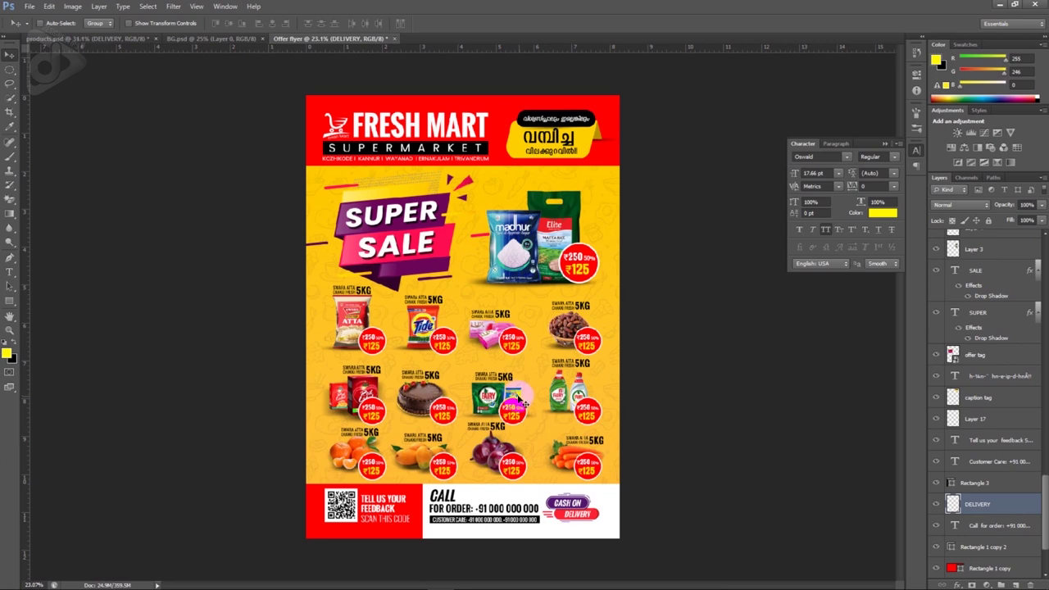
{"action": "left_click", "coordinate": [937, 482]}
{"action": "scroll", "coordinate": [984, 510], "scroll_direction": "down", "scroll_amount": 3}
{"action": "scroll", "coordinate": [991, 533], "scroll_direction": "down", "scroll_amount": 1}
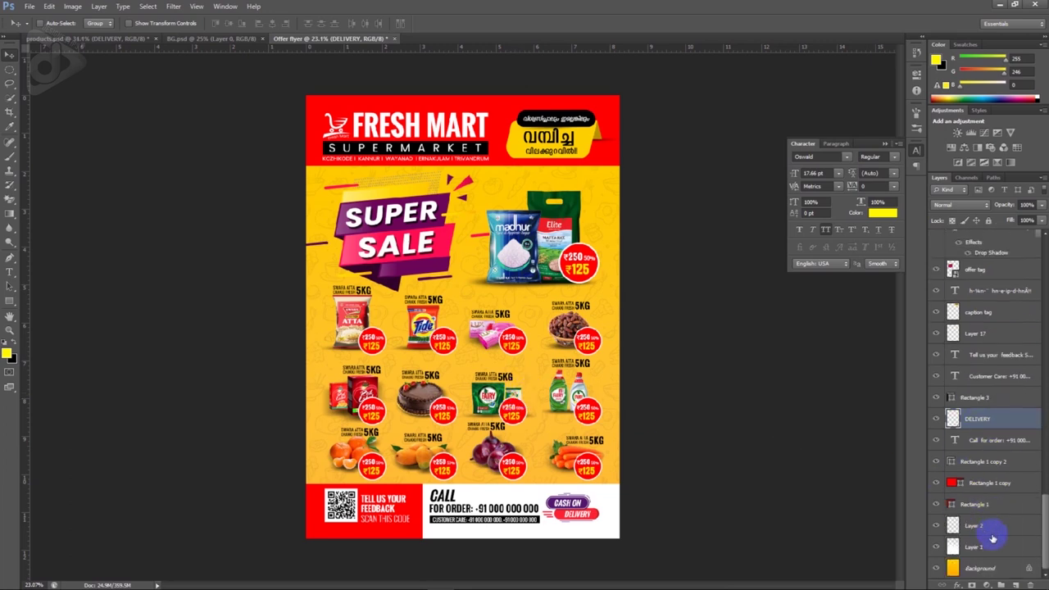
{"action": "left_click", "coordinate": [1000, 549]}
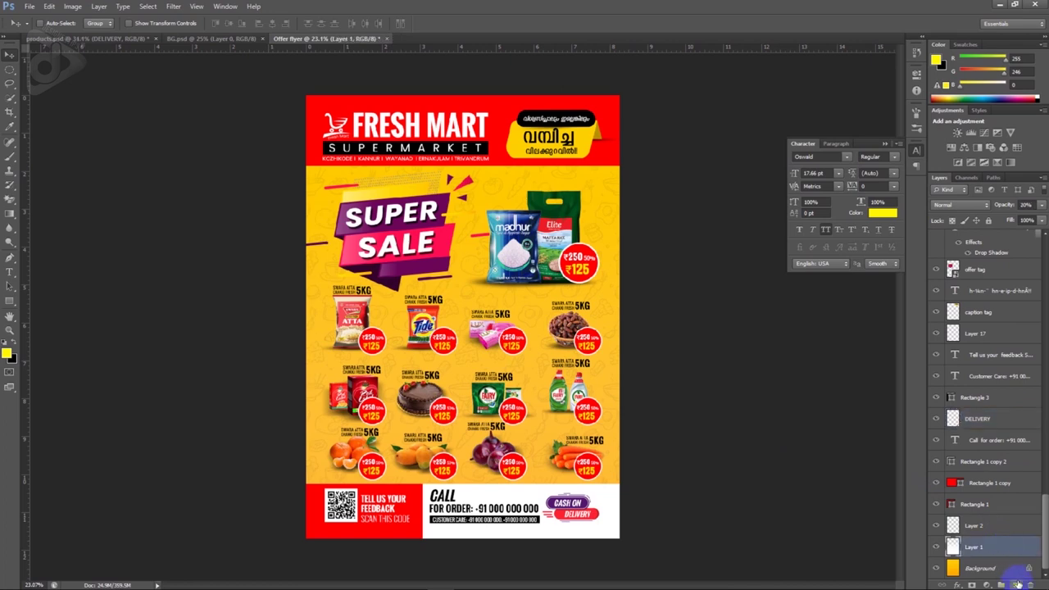
{"action": "left_click", "coordinate": [1017, 584]}
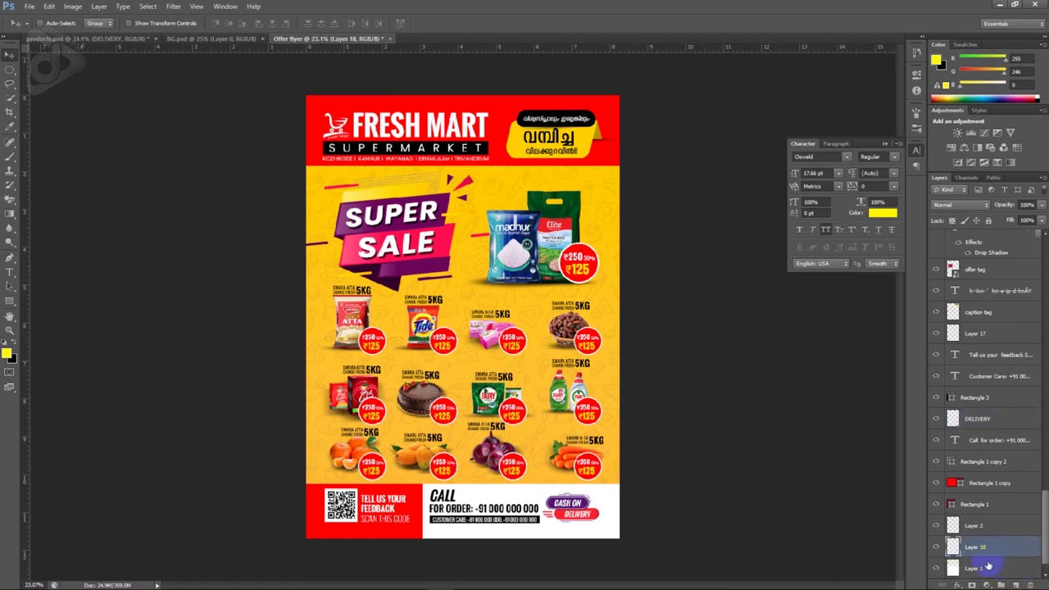
{"action": "left_click", "coordinate": [700, 427]}
{"action": "key", "text": "b"}
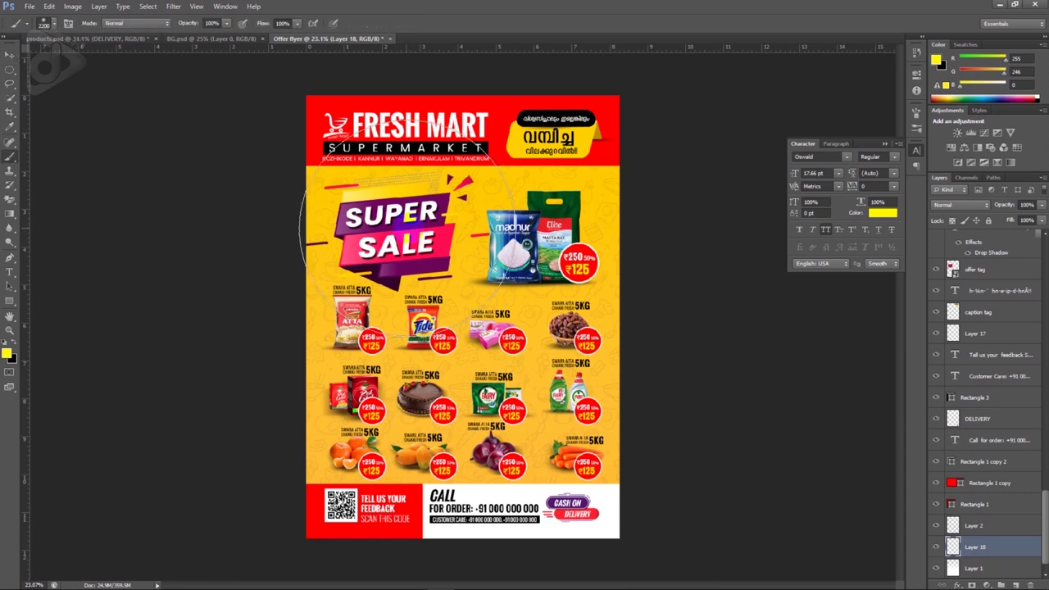
{"action": "left_click", "coordinate": [402, 246]}
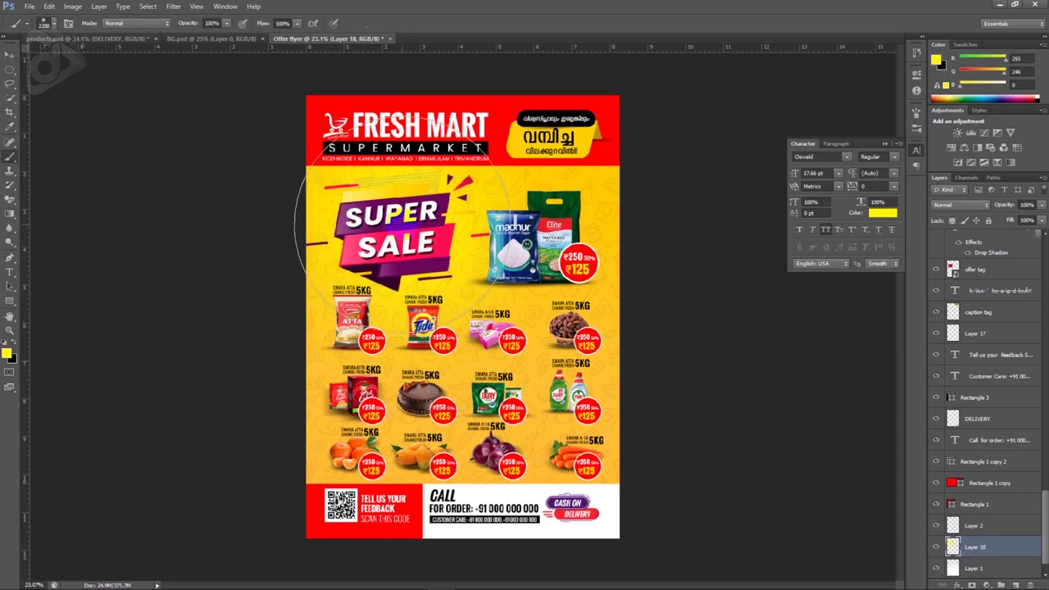
{"action": "key", "text": "v"}
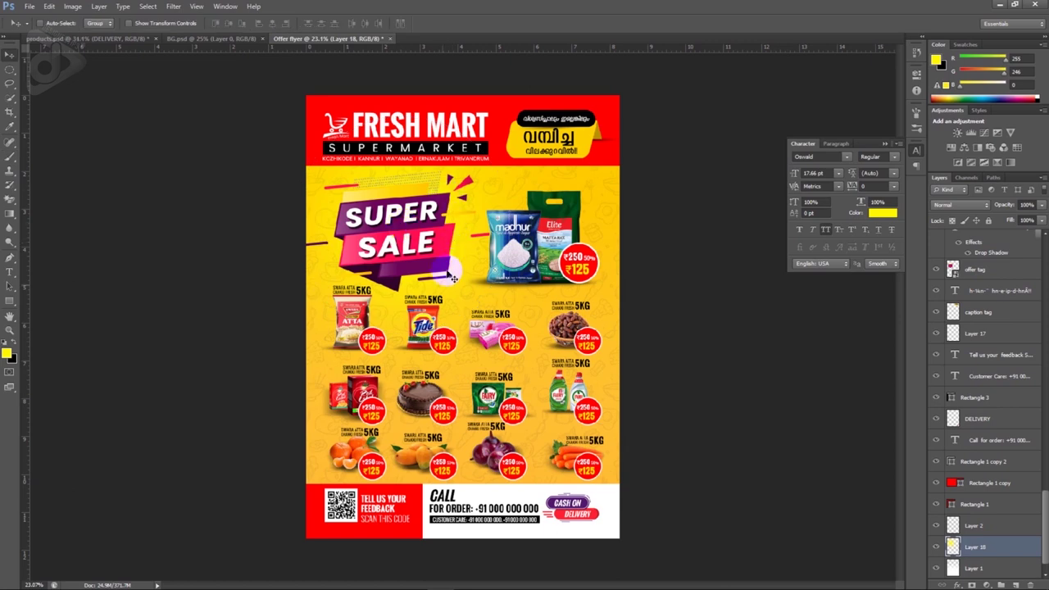